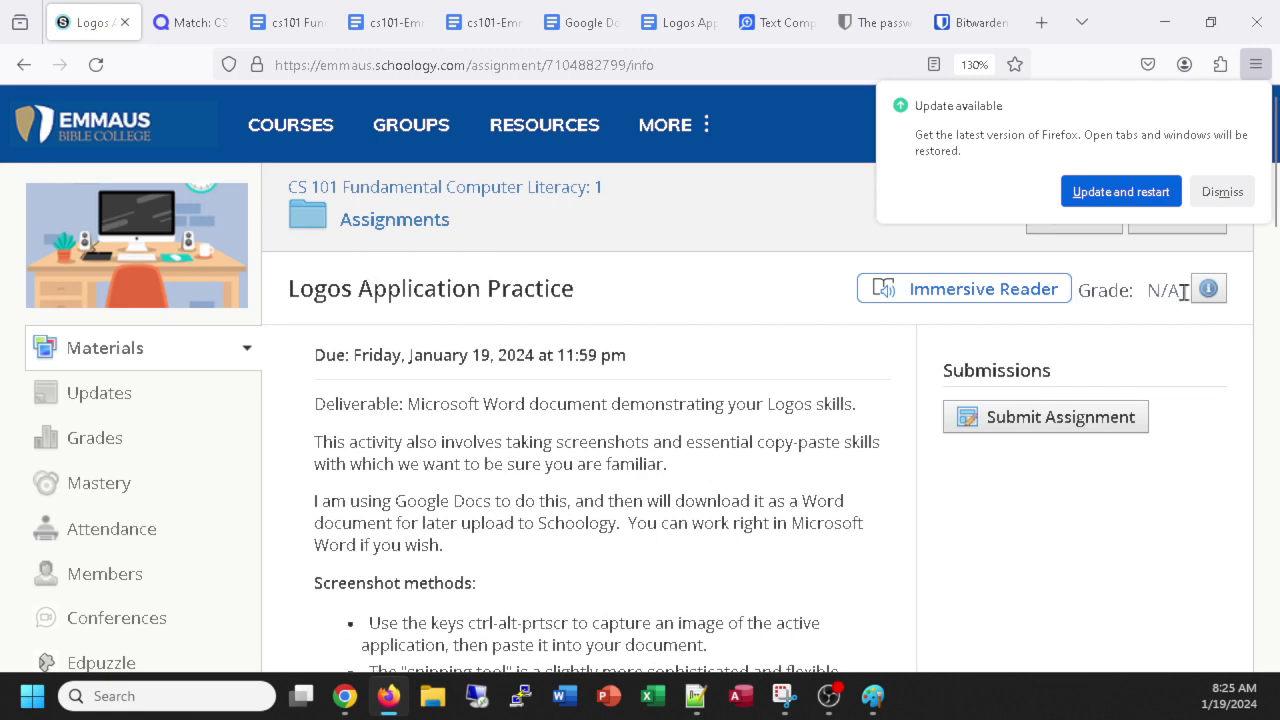
# Dismiss the Firefox update notice and go to the CS 101 Fundamental Computer Literacy course.
pyautogui.click(1222, 195)
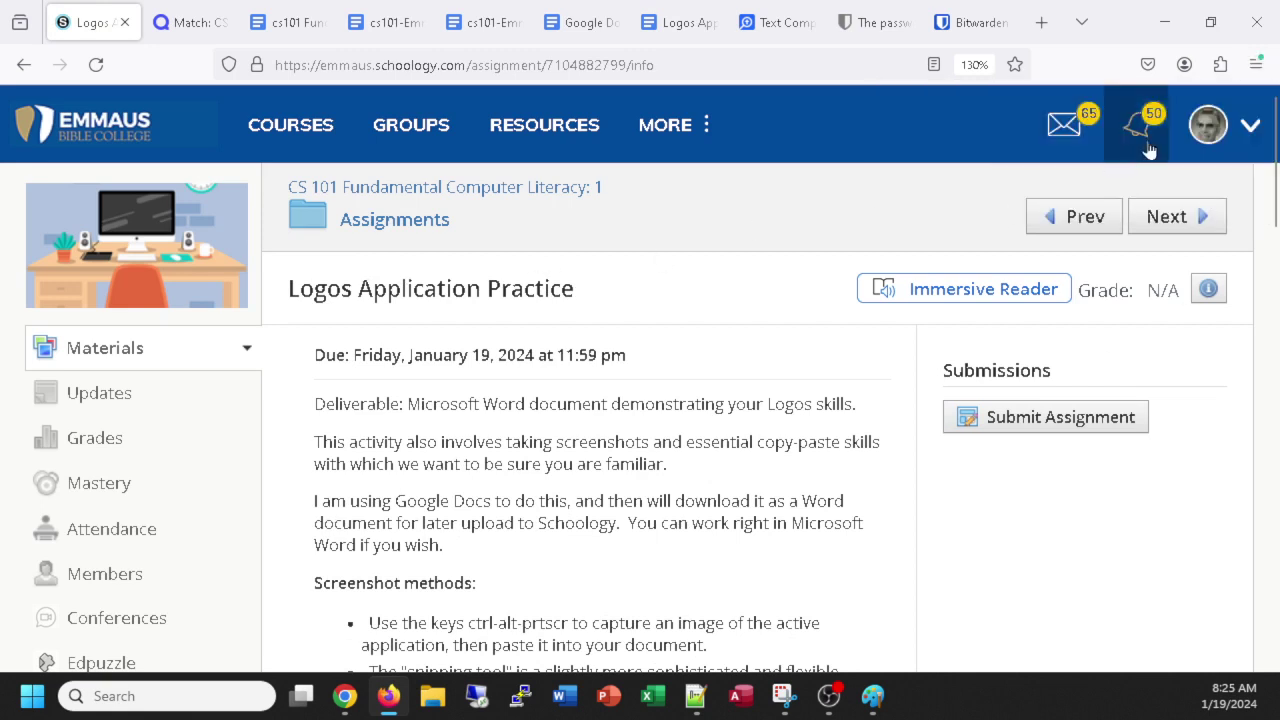
pyautogui.click(383, 192)
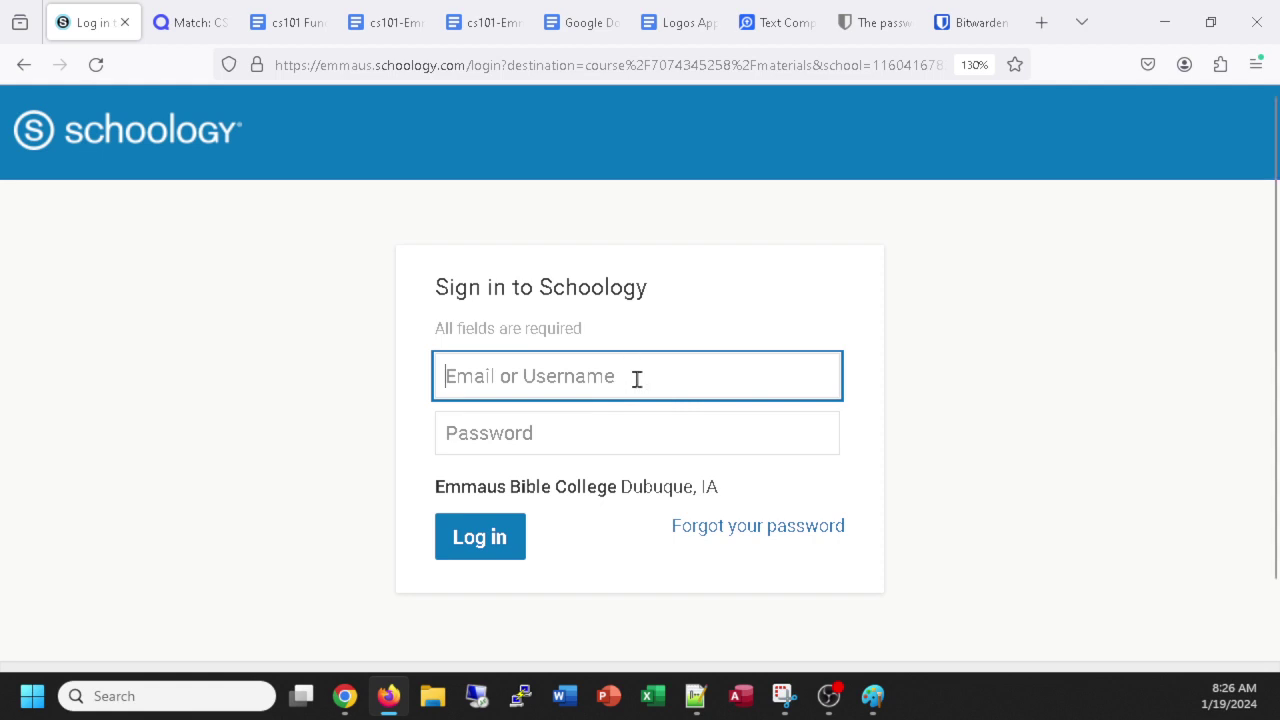
# Sign in to Schoology with the suggested saved username and the account password.
pyautogui.write('j')
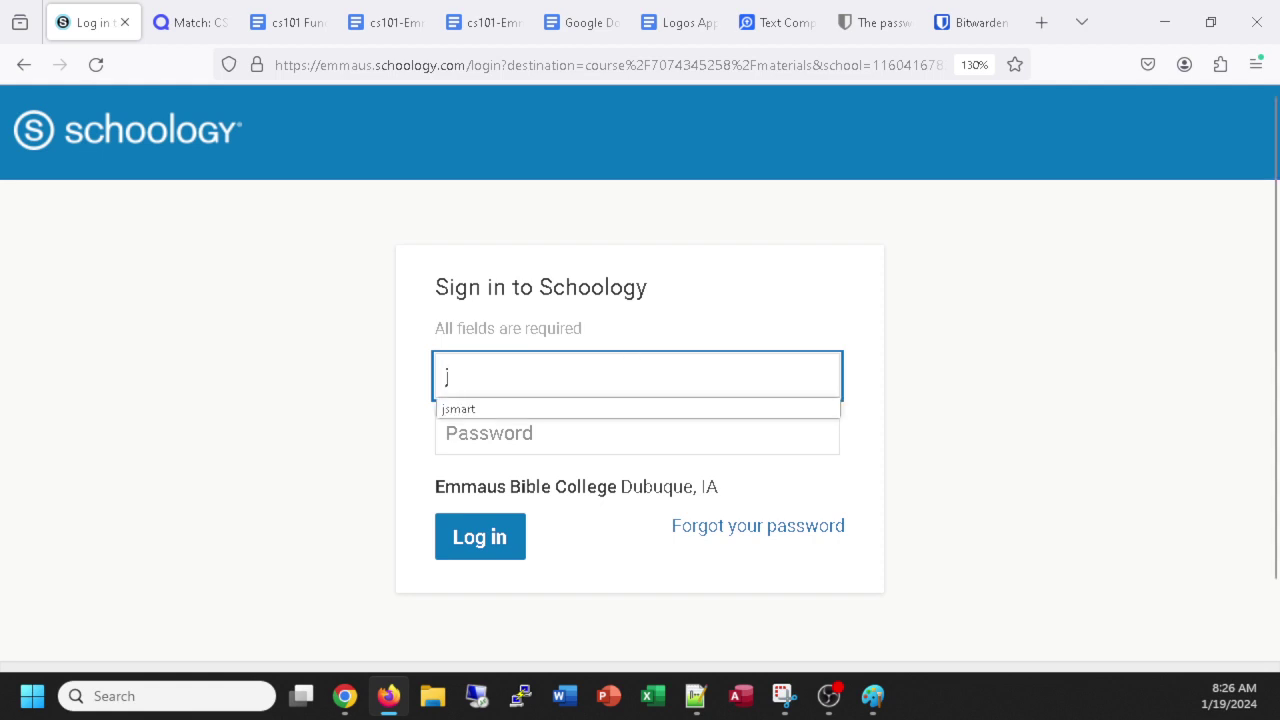
pyautogui.click(452, 410)
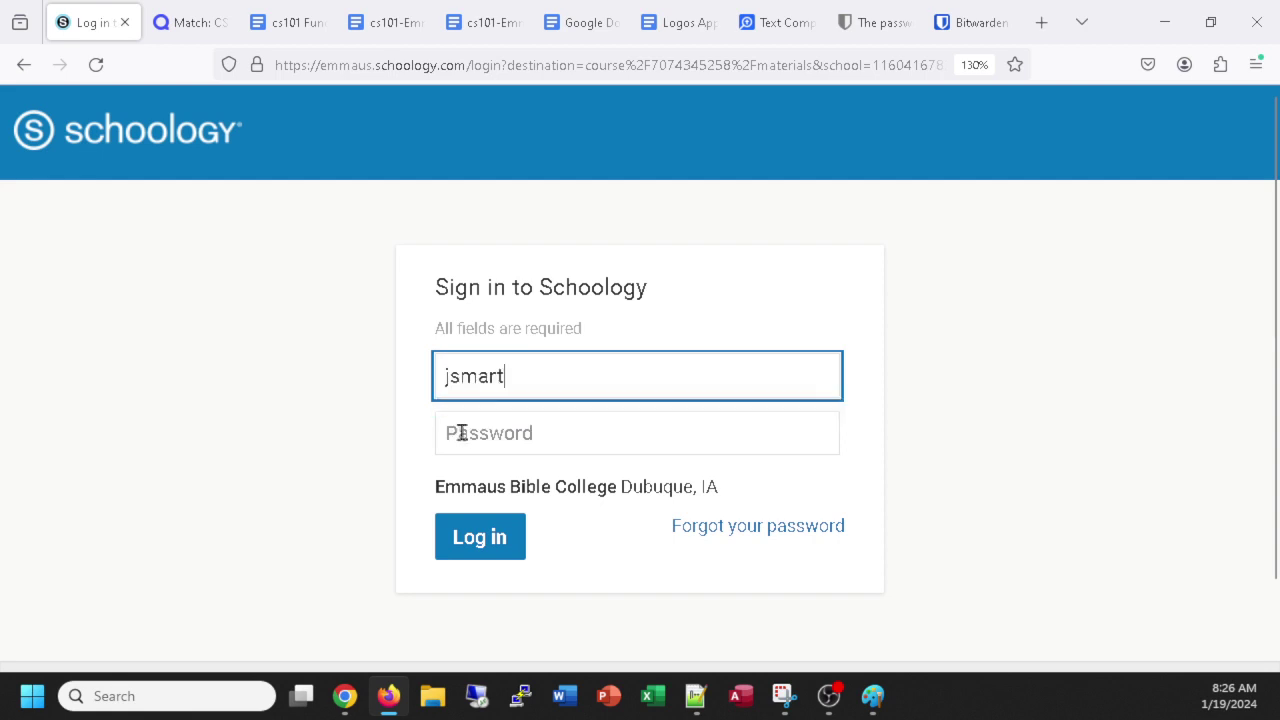
pyautogui.click(471, 436)
pyautogui.write('•••••••')
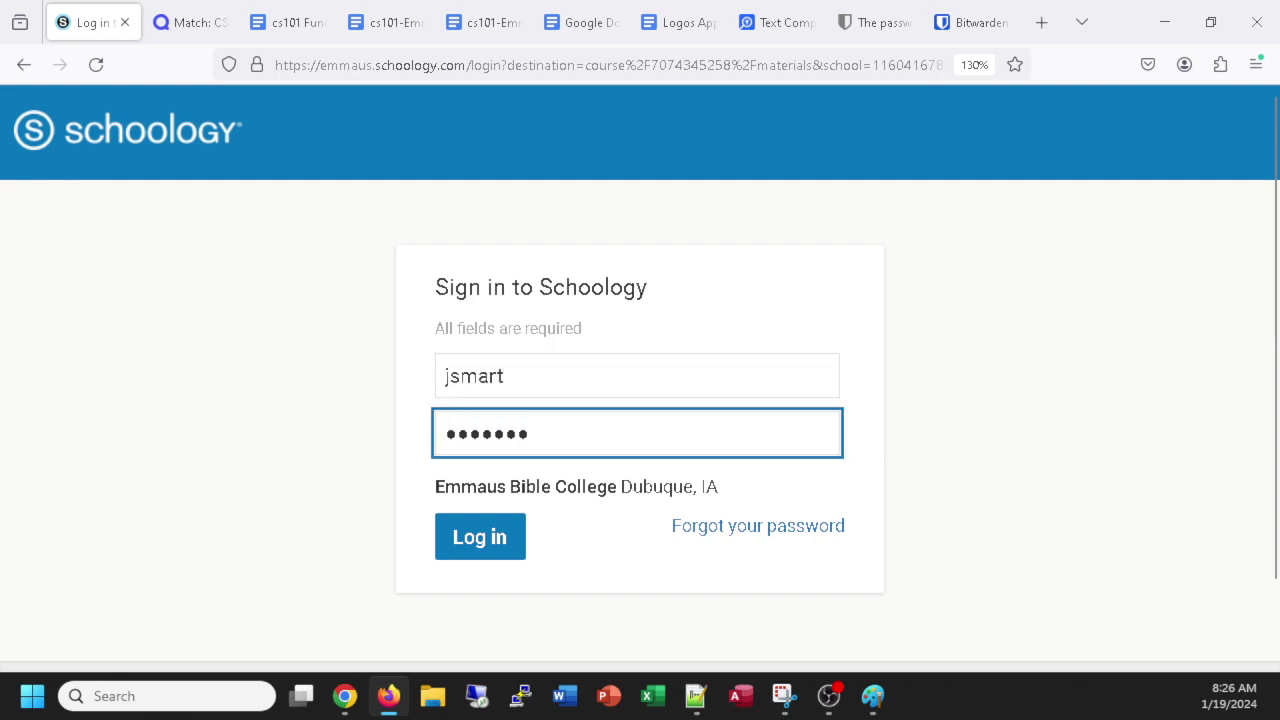
pyautogui.write('••••')
pyautogui.press('Return')
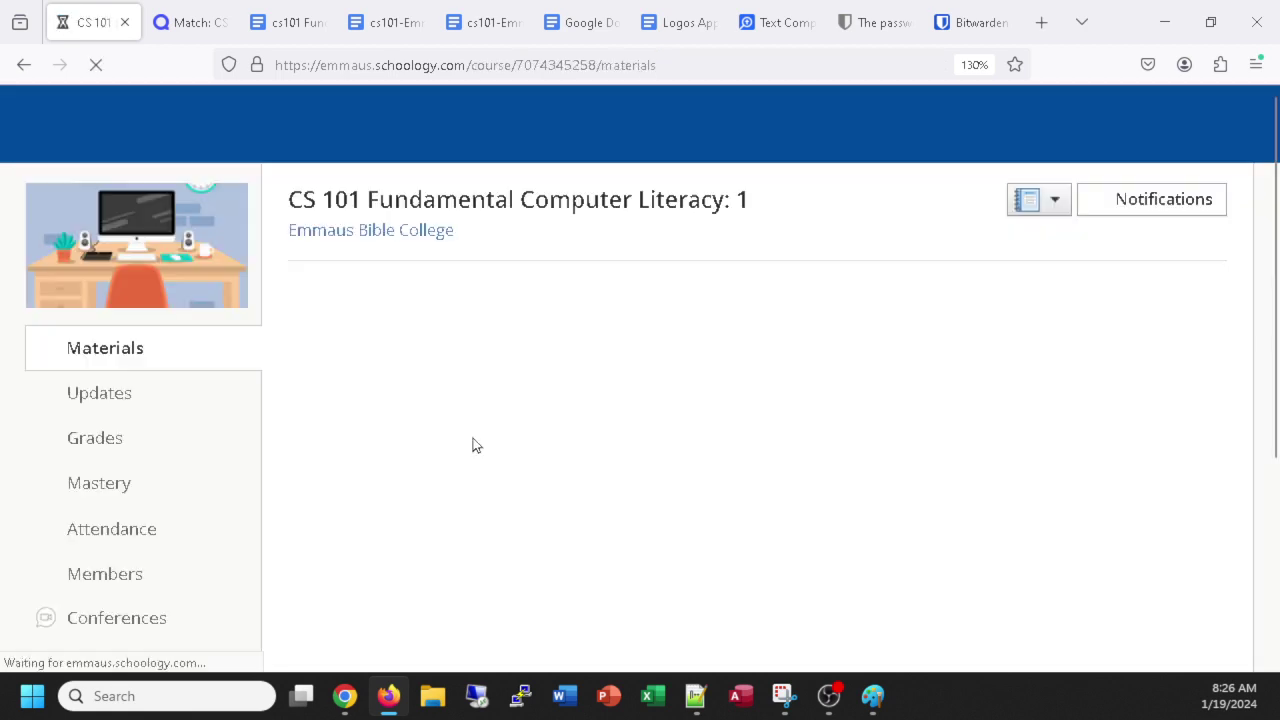
# Open the Logos Application Practice assignment from the course's Assignments folder.
pyautogui.scroll(-2, 612, 440)
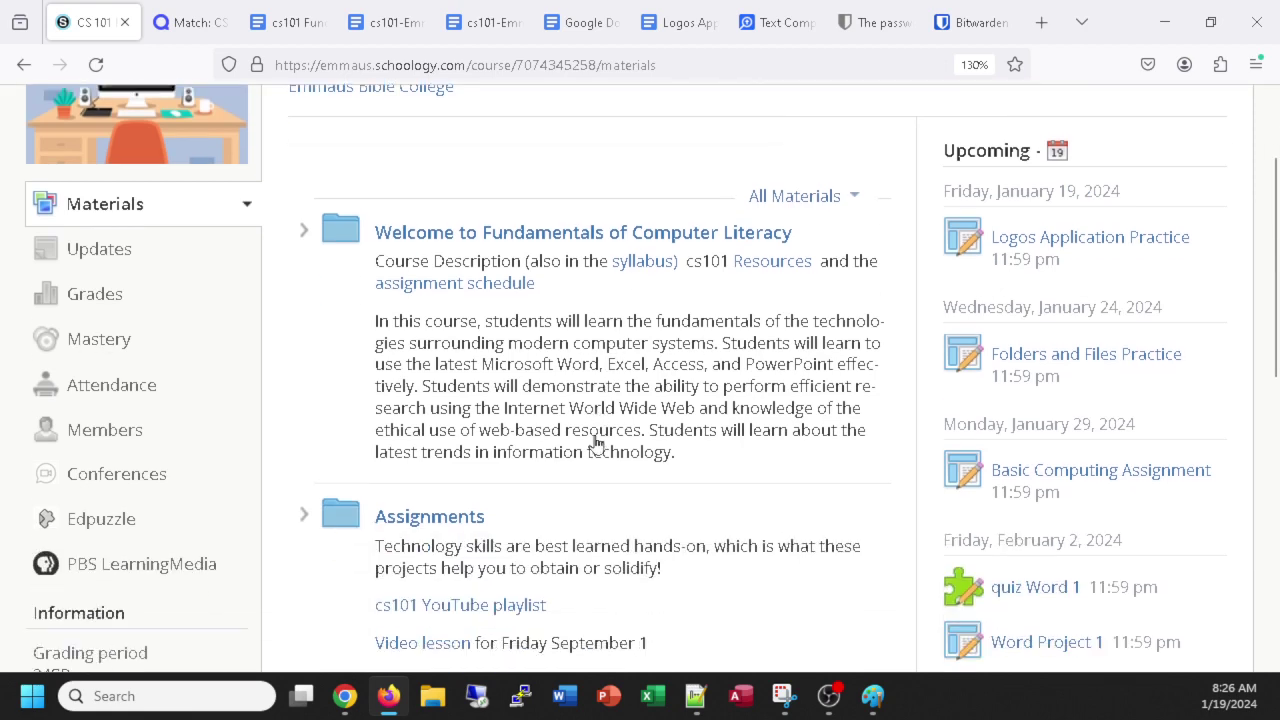
pyautogui.click(449, 527)
pyautogui.scroll(-6, 663, 475)
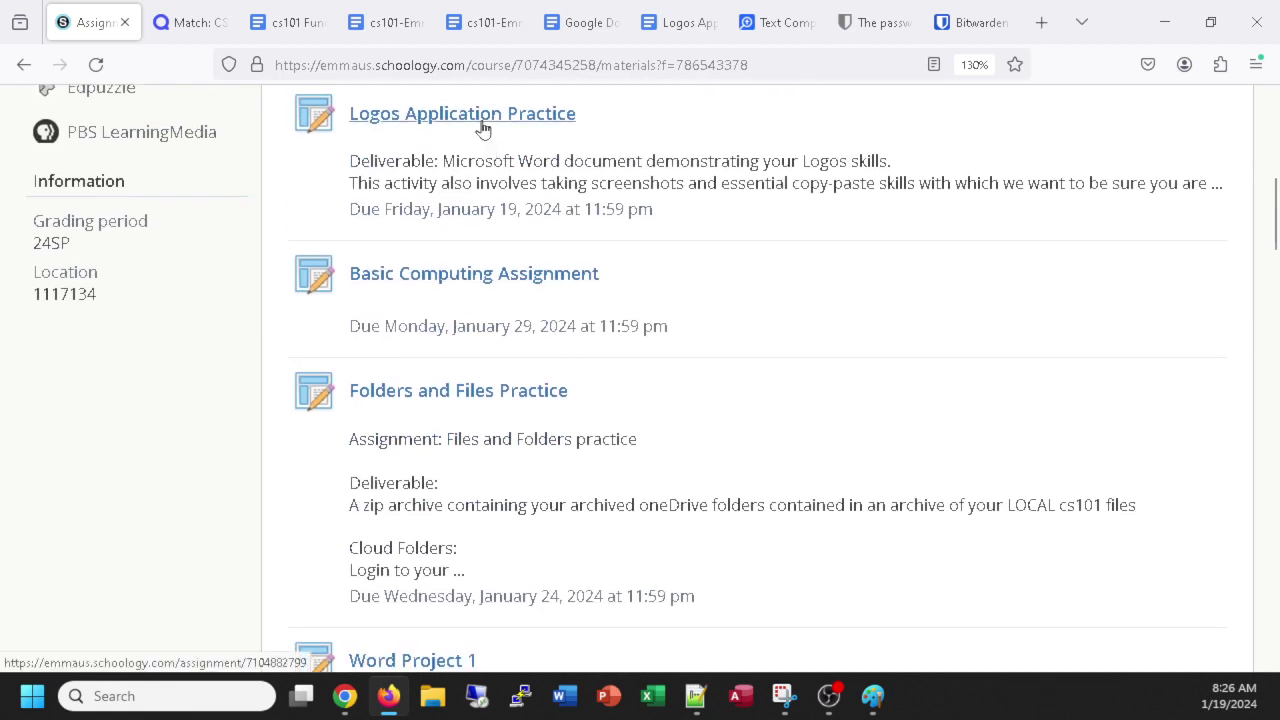
pyautogui.click(480, 124)
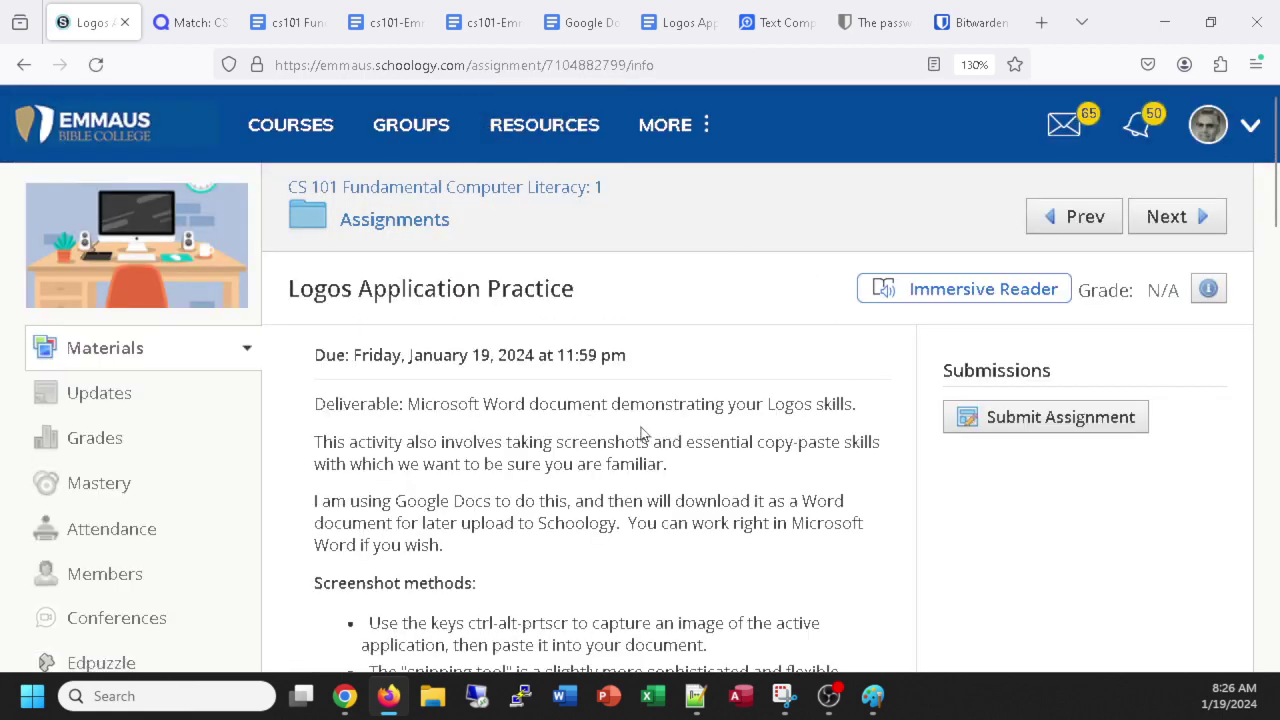
pyautogui.scroll(-3, 641, 433)
pyautogui.scroll(3, 1143, 463)
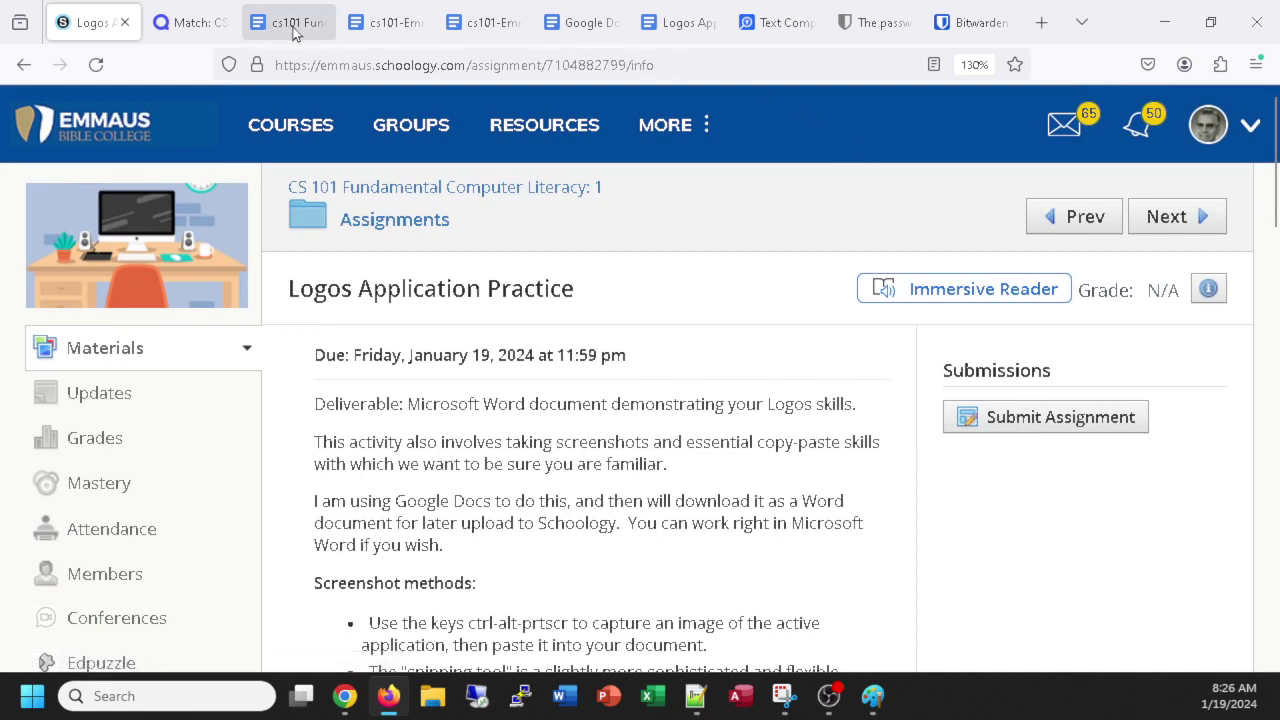
pyautogui.click(567, 27)
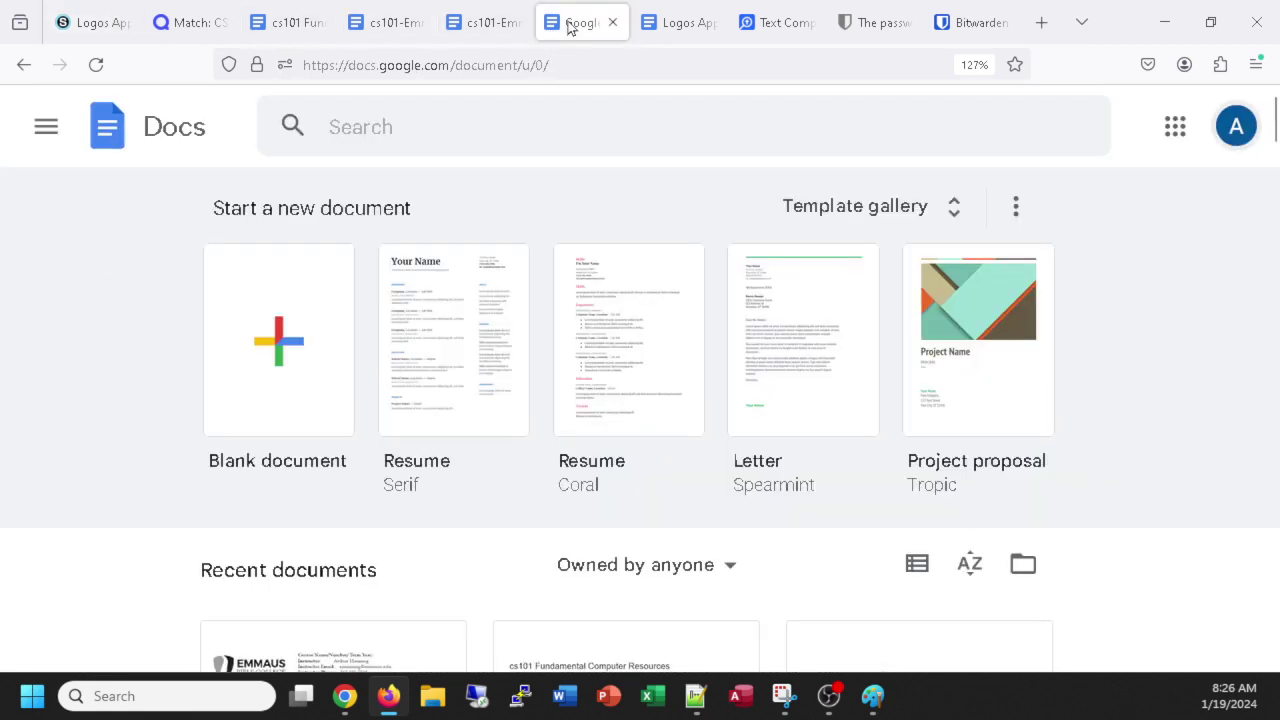
pyautogui.click(645, 25)
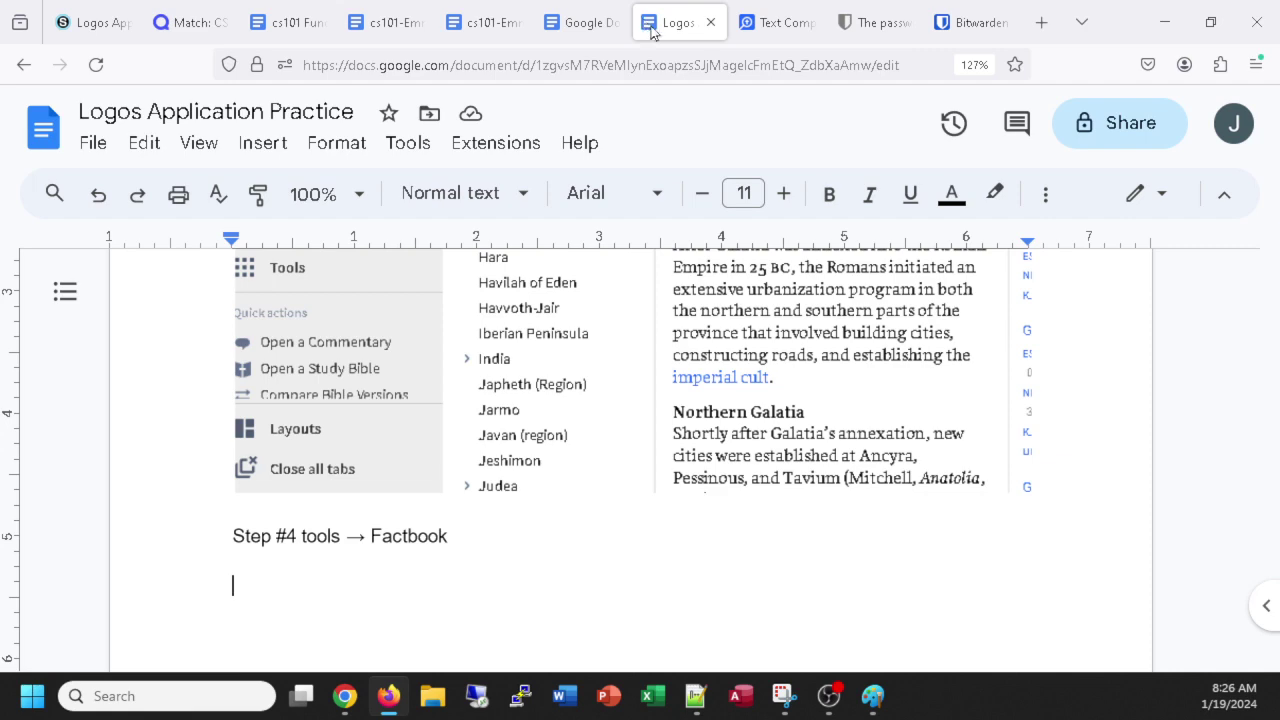
pyautogui.scroll(4, 814, 440)
pyautogui.scroll(-2, 815, 470)
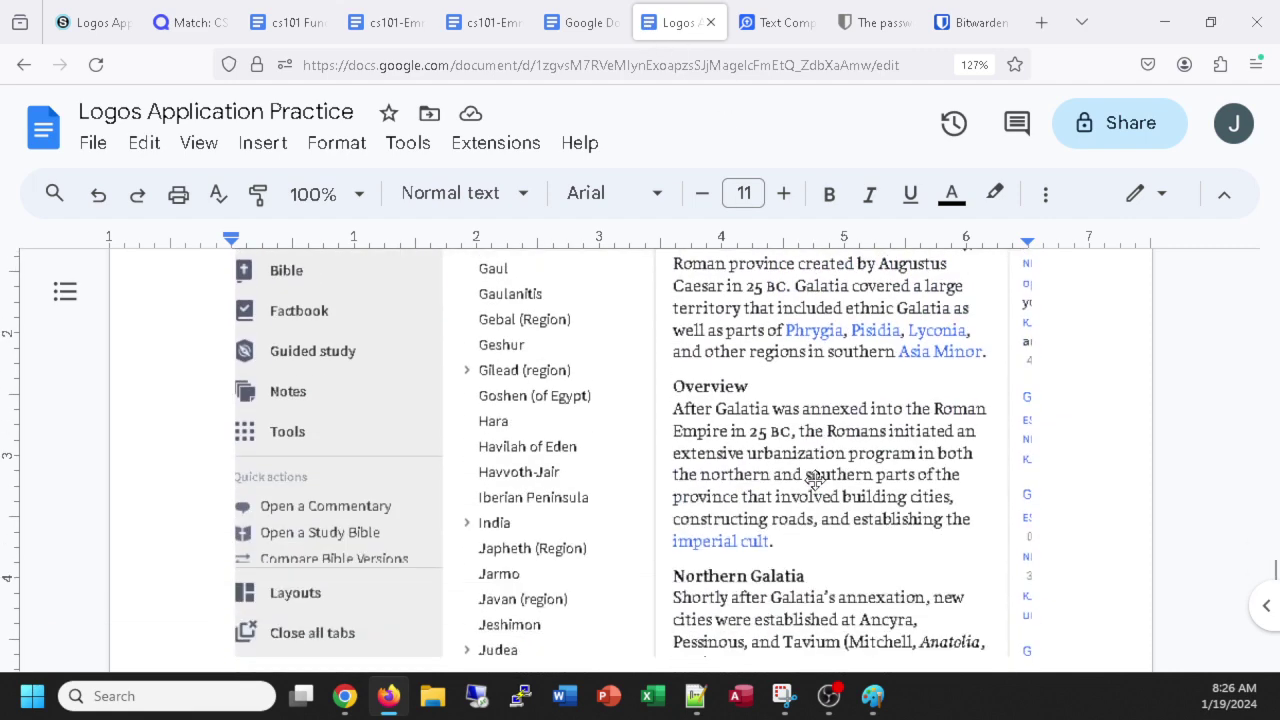
pyautogui.scroll(-3, 815, 480)
pyautogui.scroll(4, 798, 486)
pyautogui.scroll(-4, 800, 487)
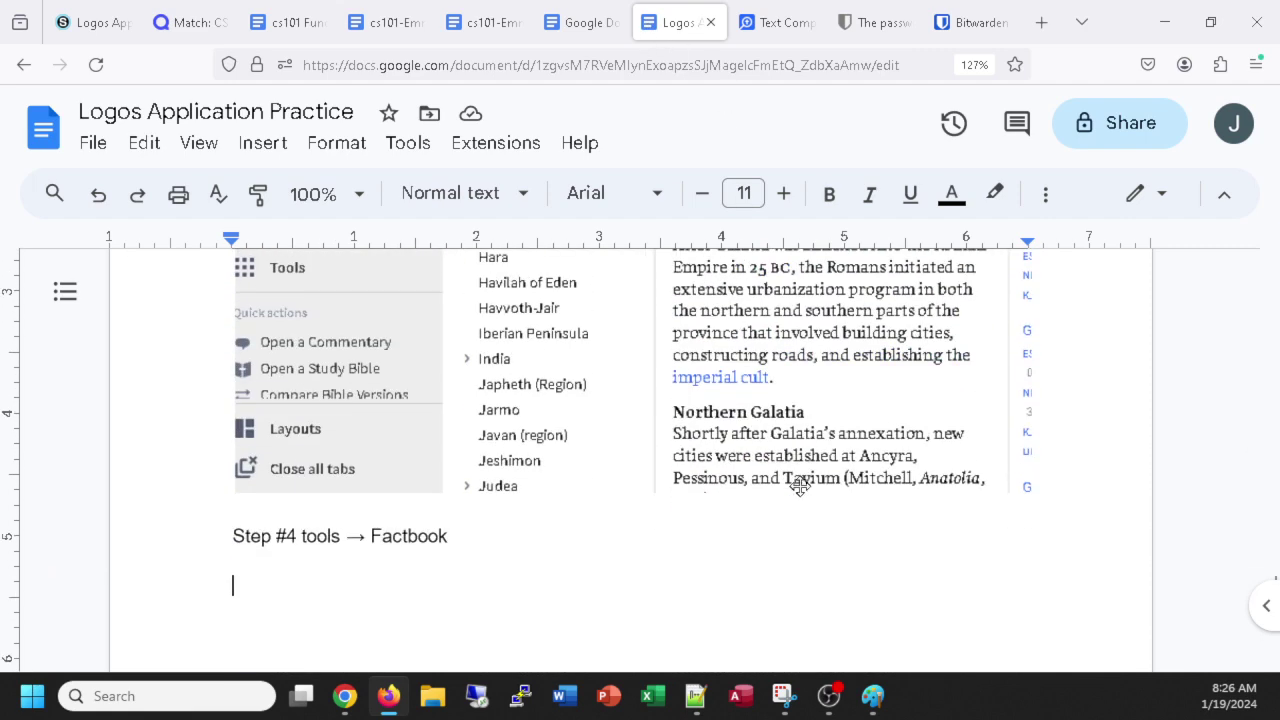
pyautogui.scroll(4, 790, 490)
pyautogui.scroll(-4, 780, 495)
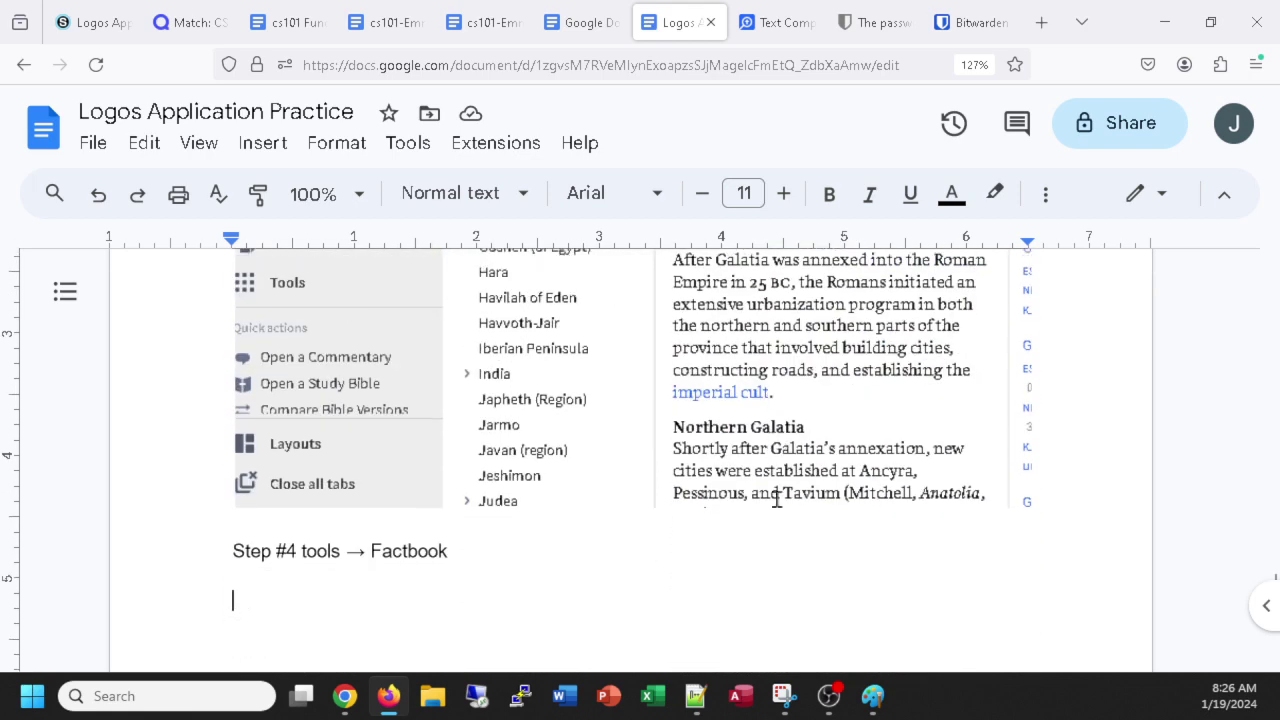
pyautogui.scroll(-2, 776, 497)
pyautogui.scroll(3, 774, 497)
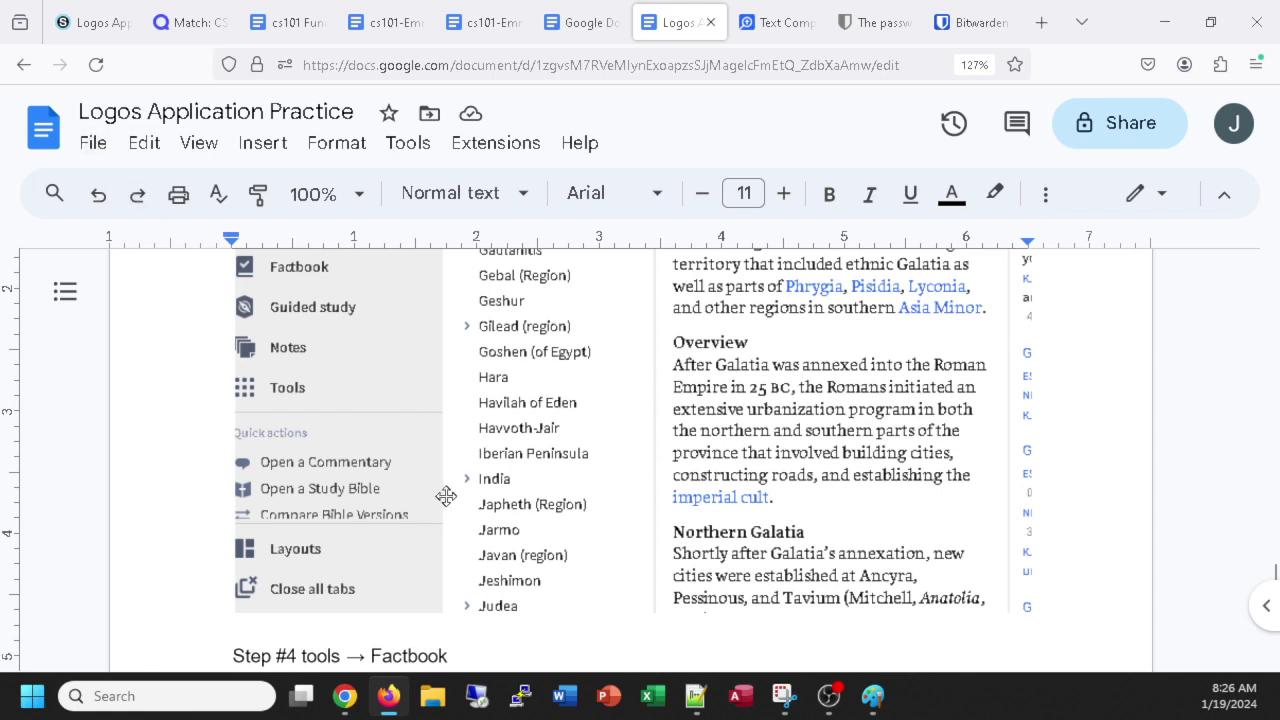
pyautogui.scroll(10, 446, 496)
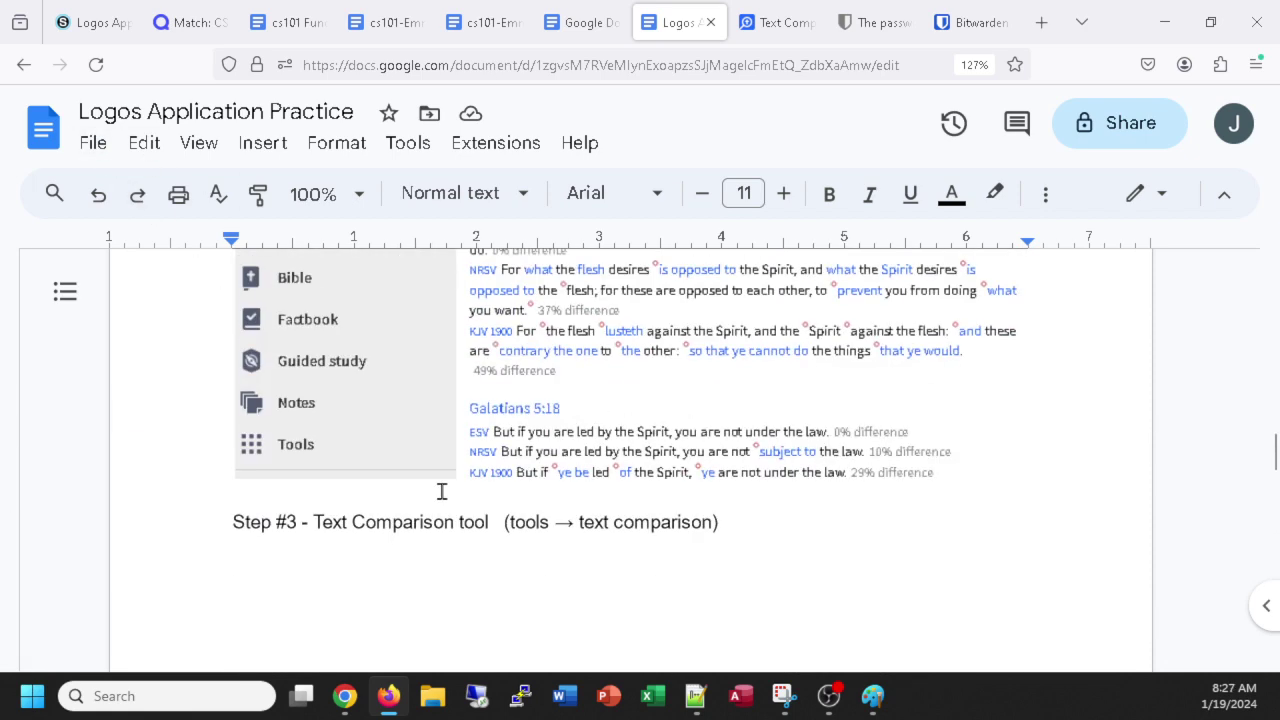
pyautogui.scroll(2, 441, 491)
pyautogui.scroll(-3, 443, 491)
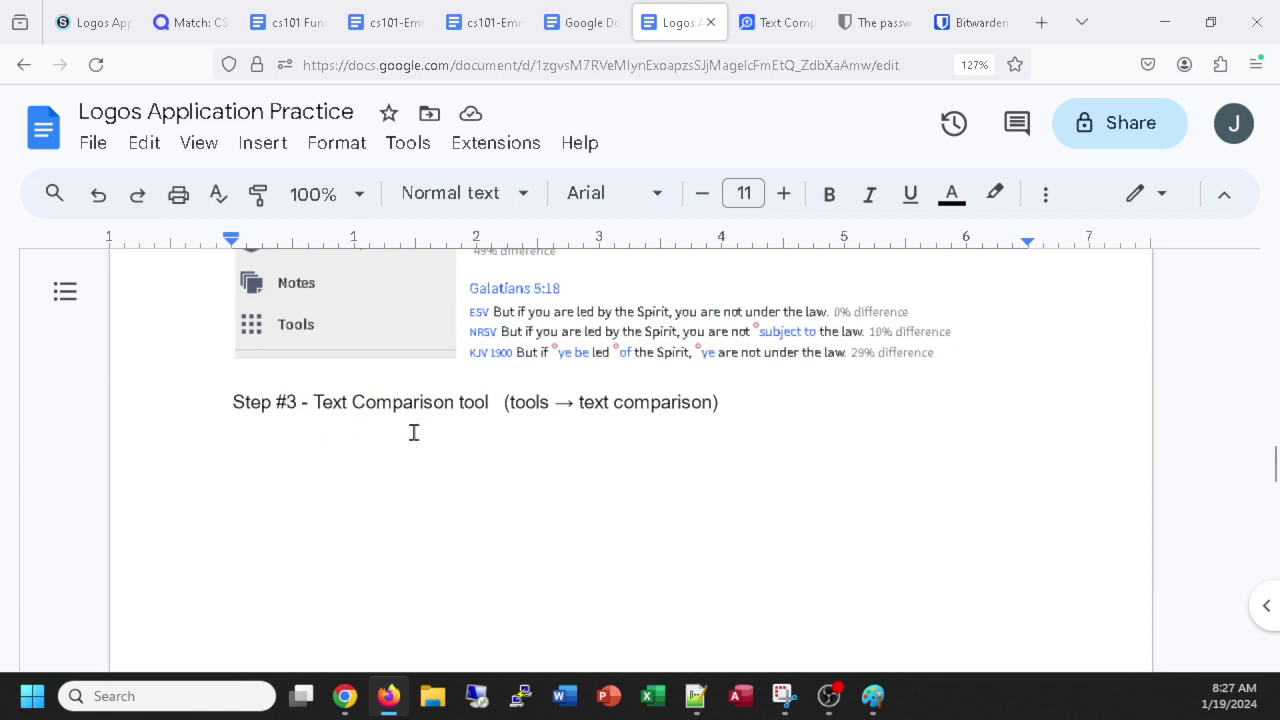
pyautogui.click(95, 146)
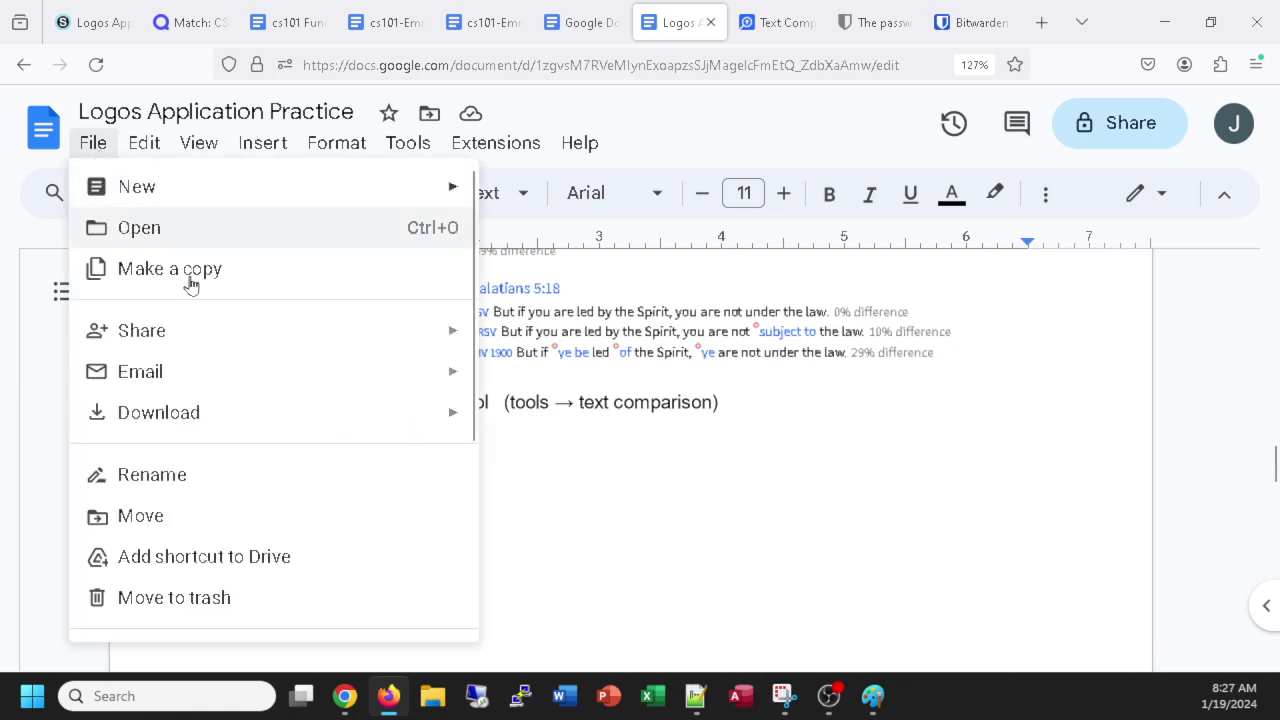
pyautogui.moveTo(180, 411)
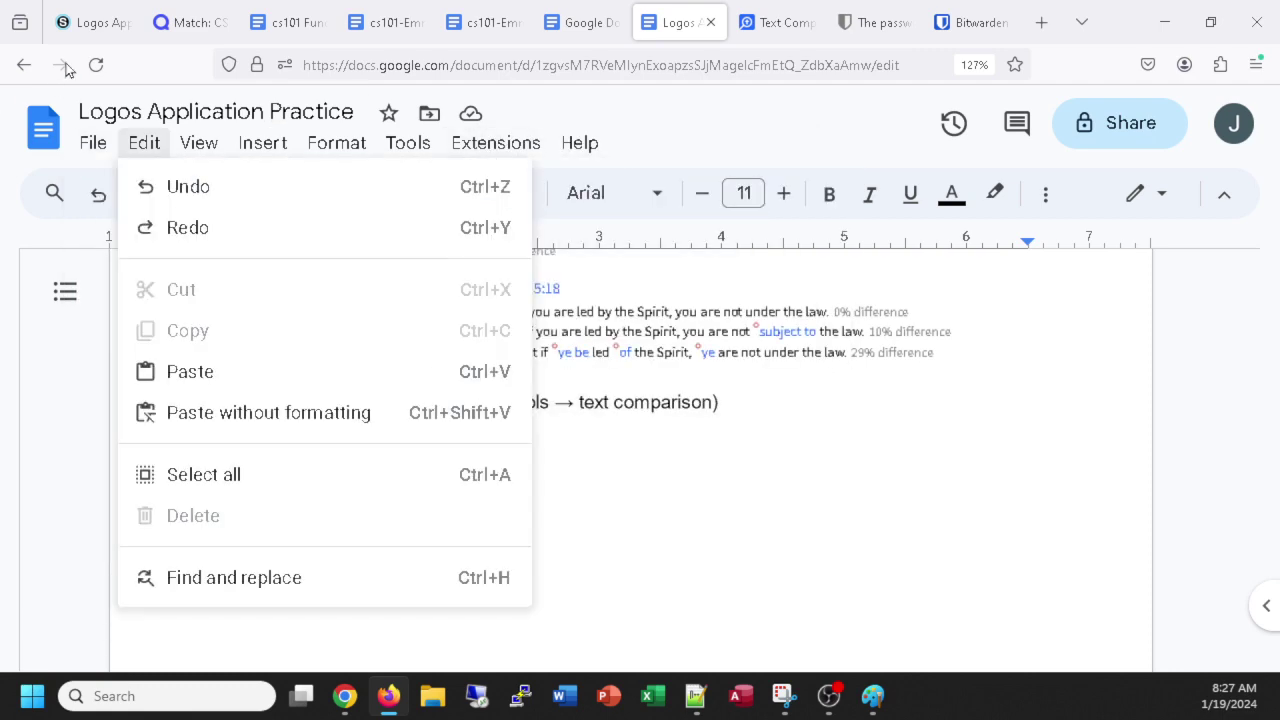
pyautogui.click(84, 27)
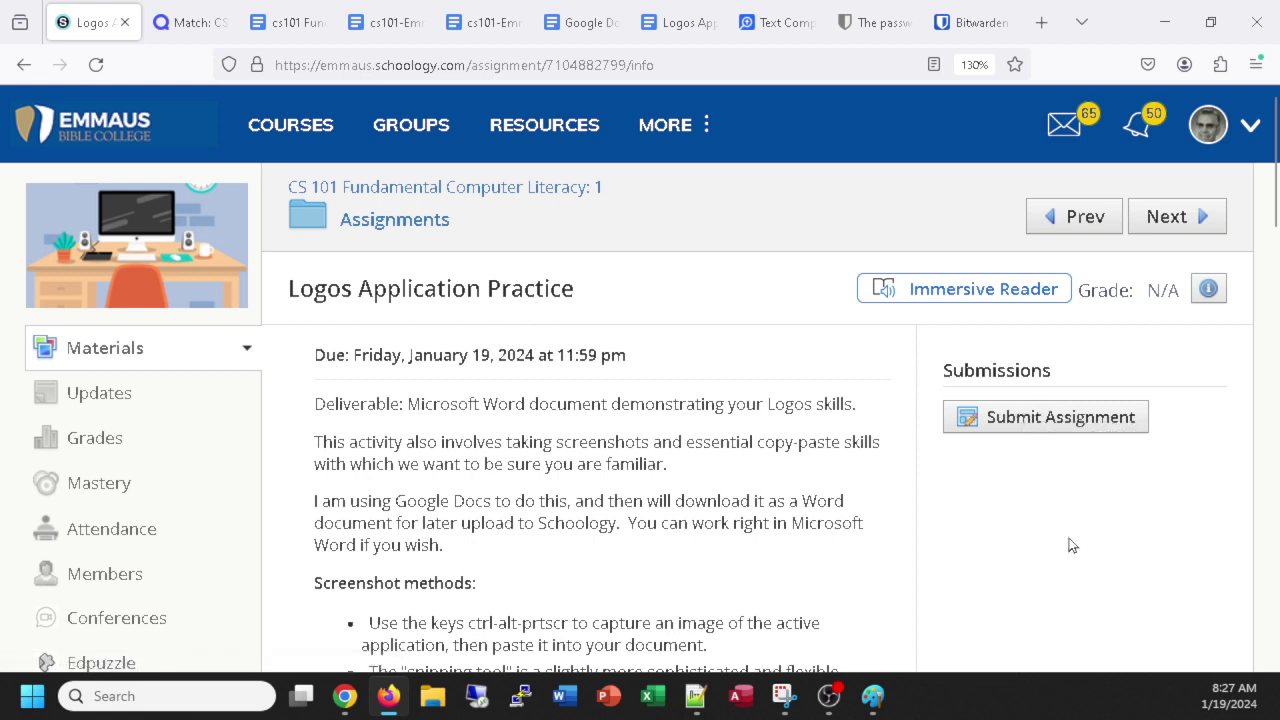
# Replace the Quizlet match game tab with Gmail by entering 'mail' in the address bar.
pyautogui.click(185, 30)
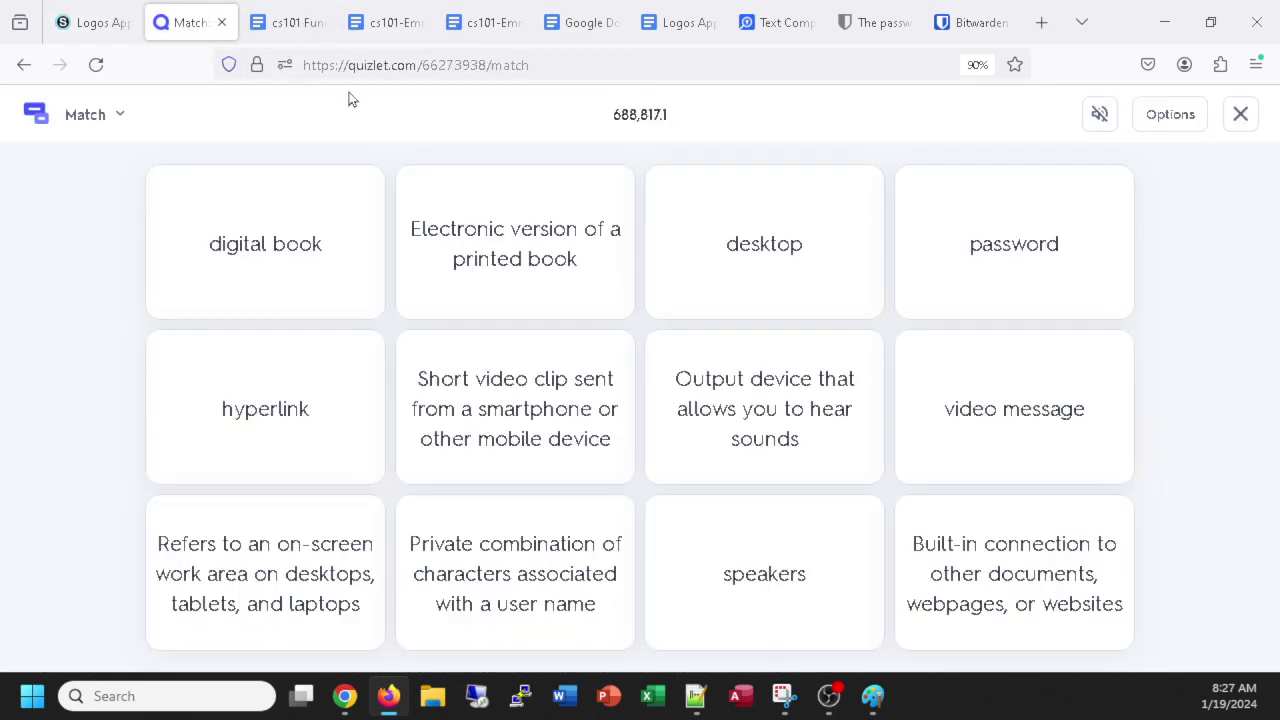
pyautogui.click(345, 53)
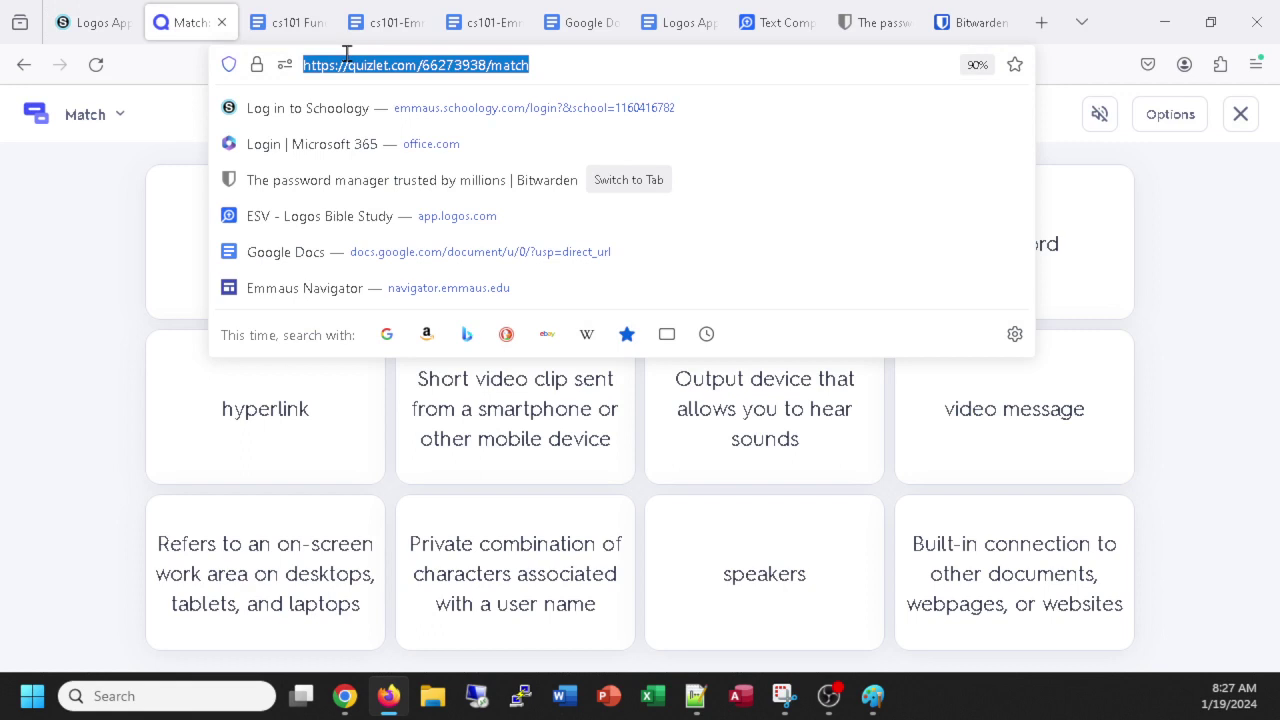
pyautogui.write('mail.google.com/')
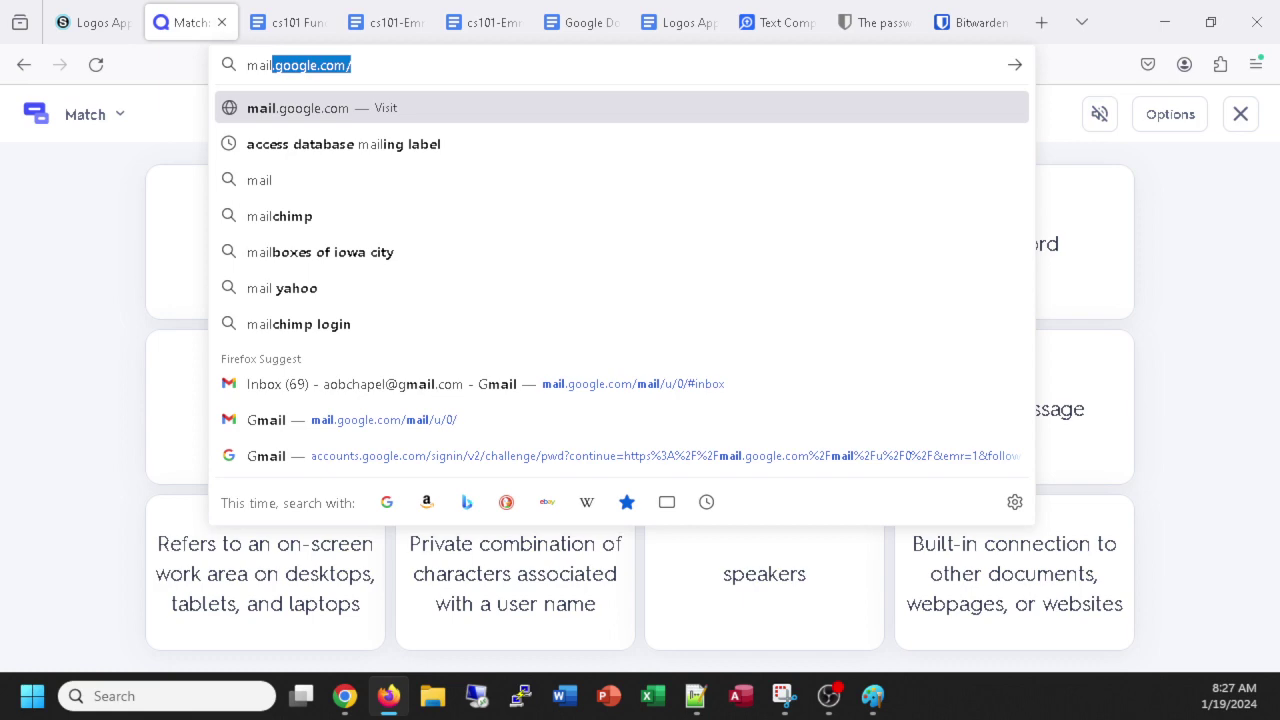
pyautogui.press('Return')
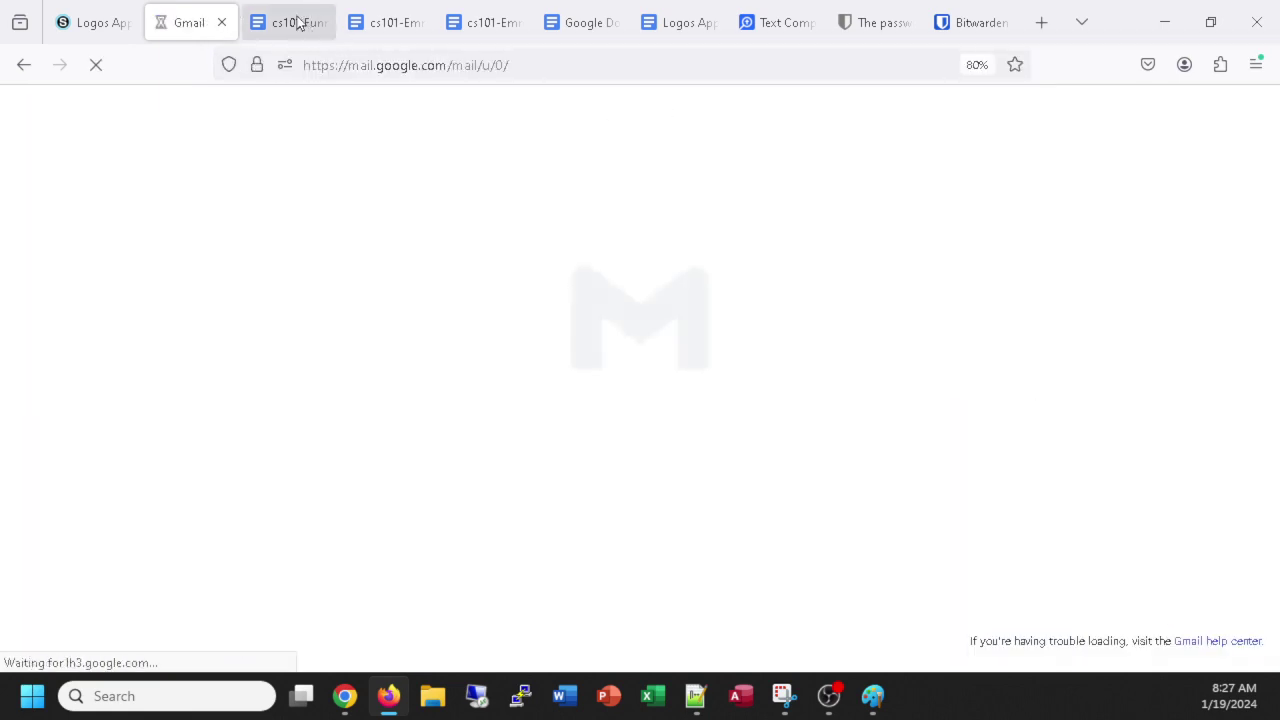
# Load Emmaus Navigator in the cs101 document tab and open Emmaus Email from its links.
pyautogui.click(297, 22)
pyautogui.click(305, 65)
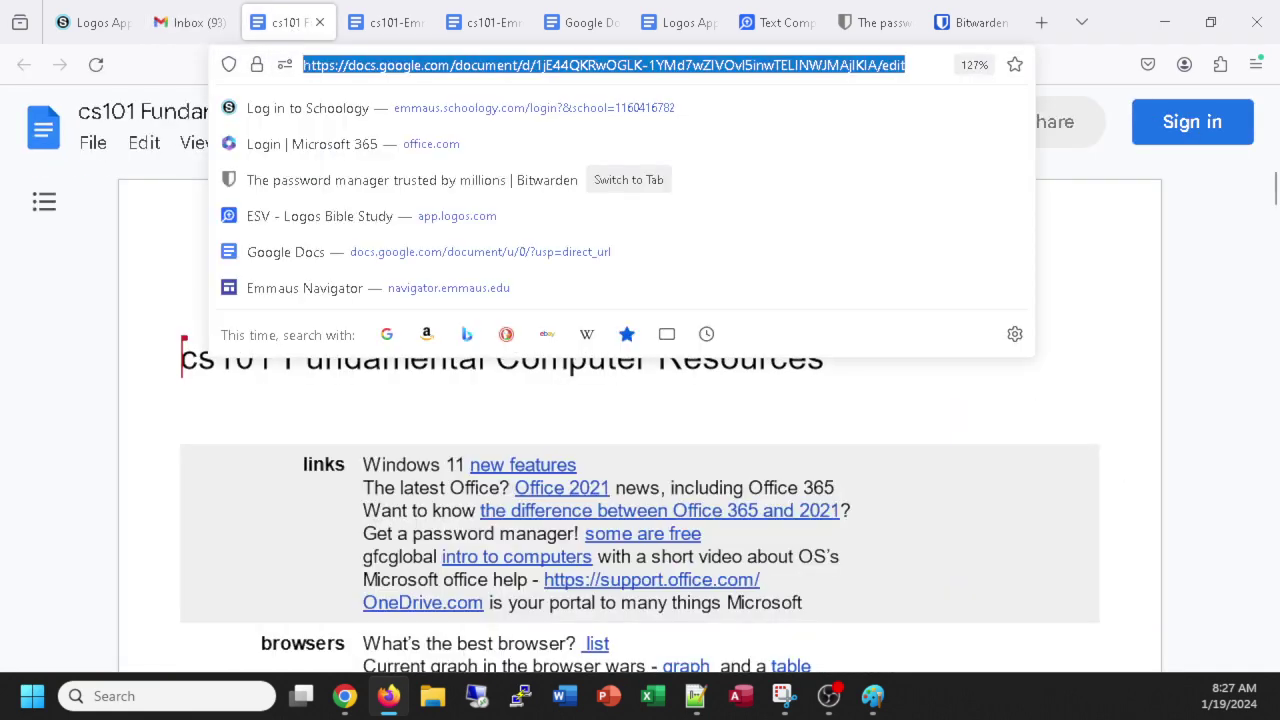
pyautogui.write('navigator.emmaus.edu')
pyautogui.press('Return')
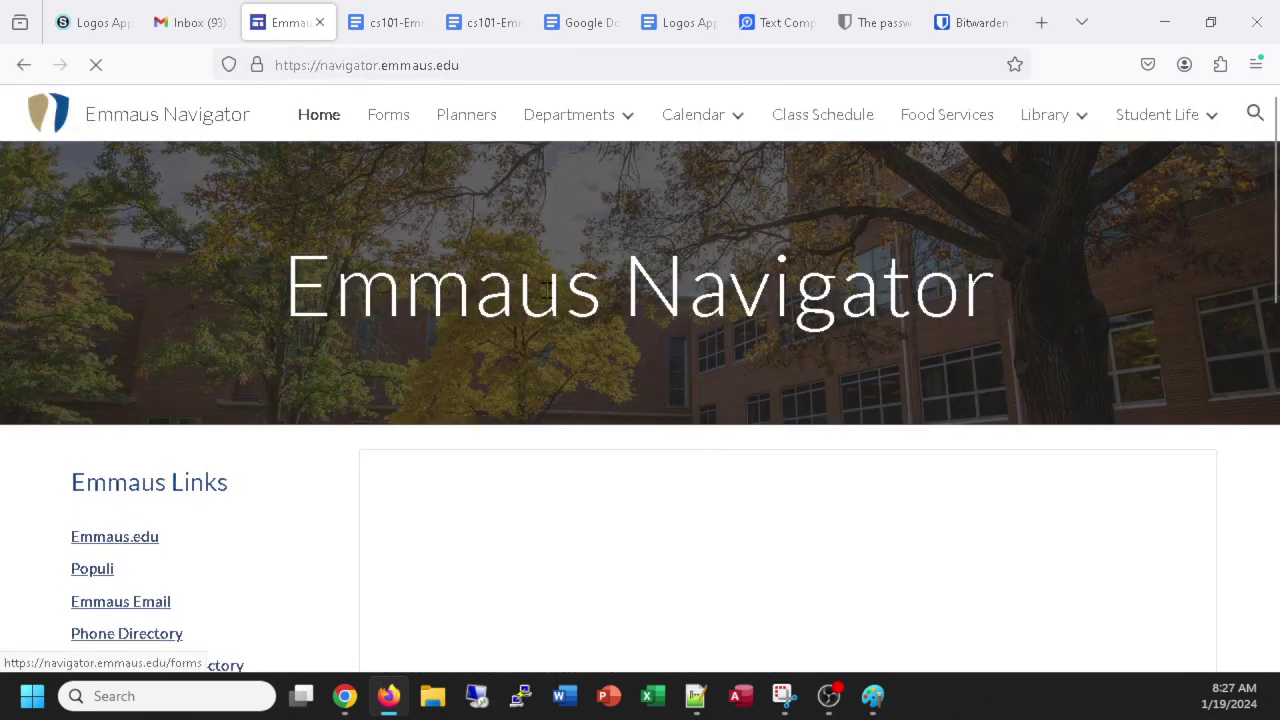
pyautogui.scroll(-3, 200, 300)
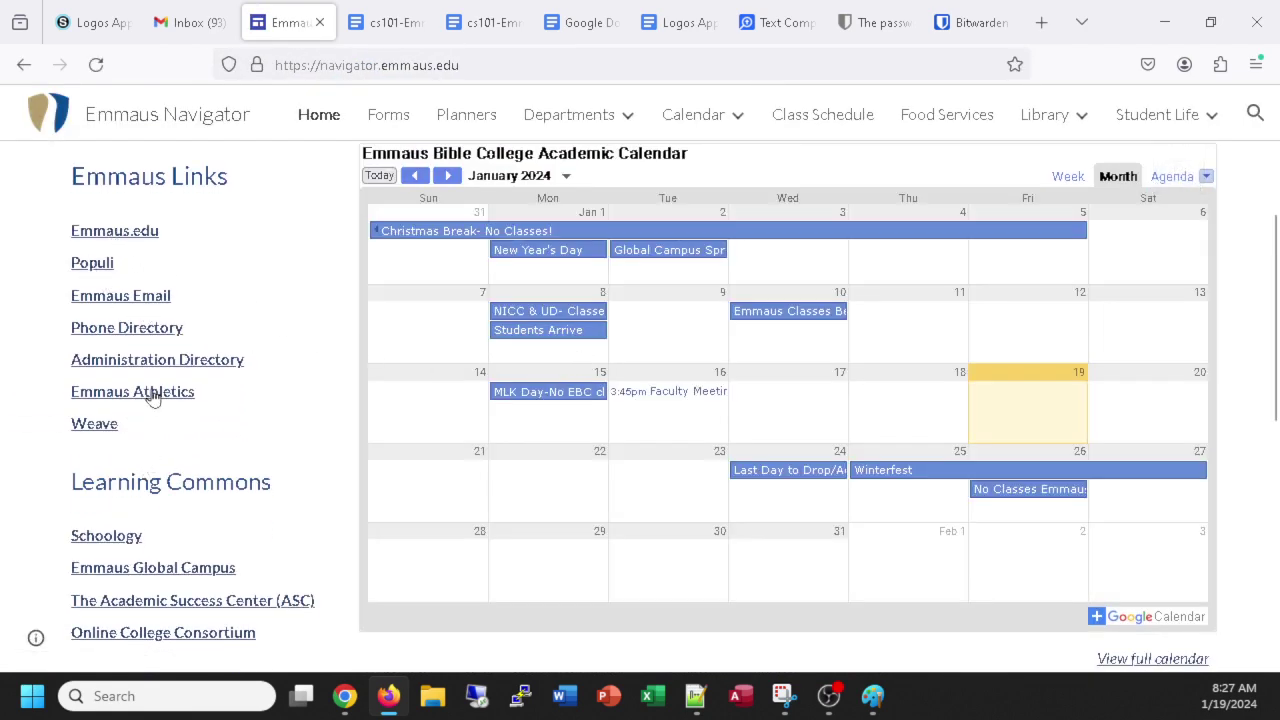
pyautogui.click(88, 298)
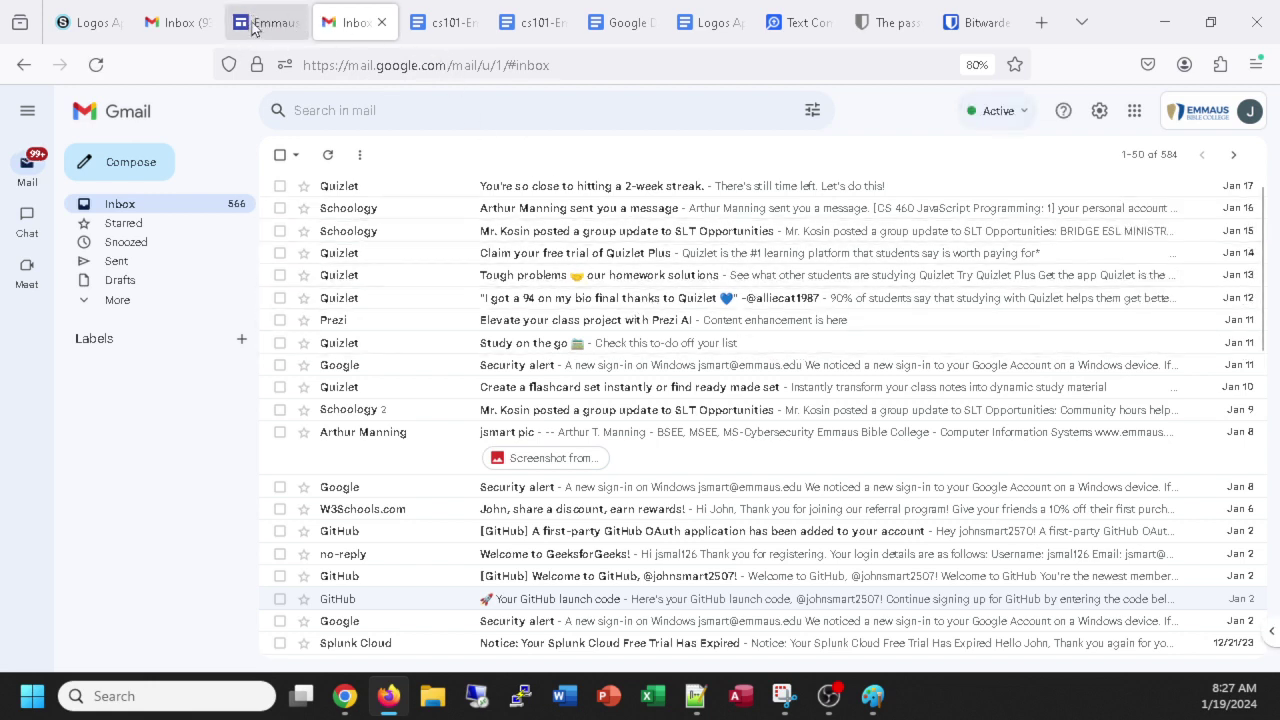
pyautogui.click(455, 24)
pyautogui.click(446, 65)
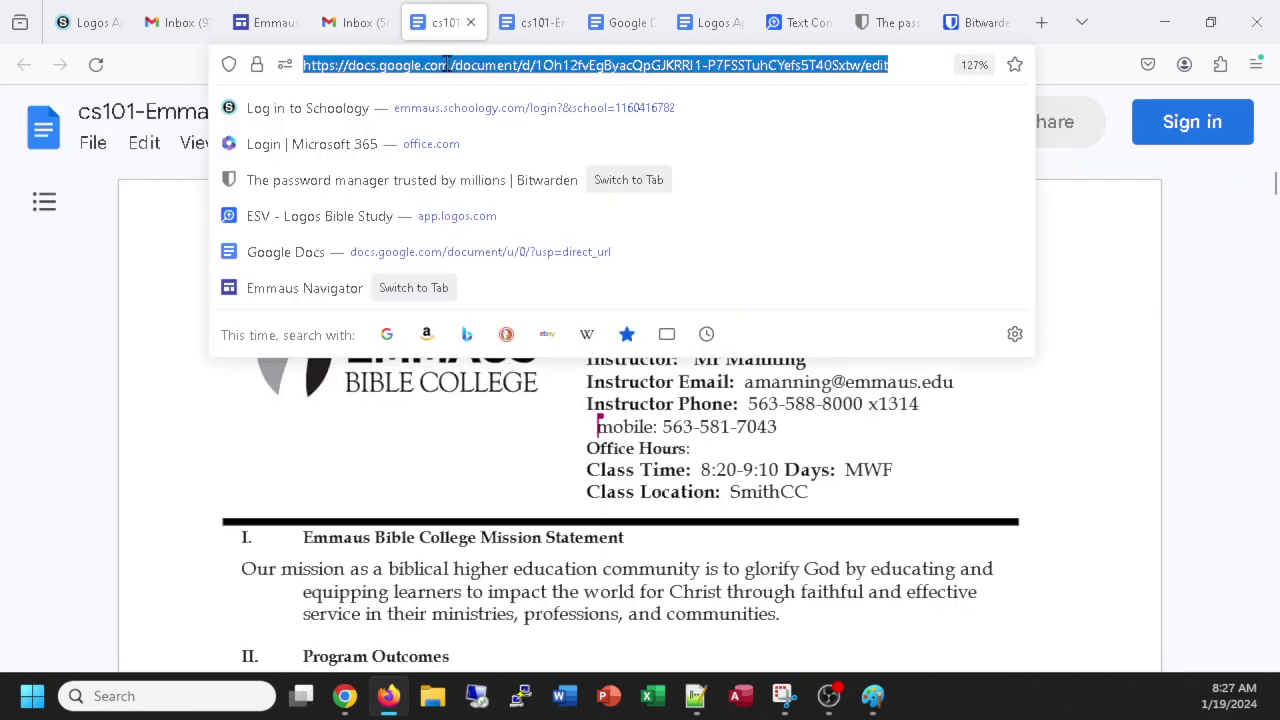
pyautogui.write('app.')
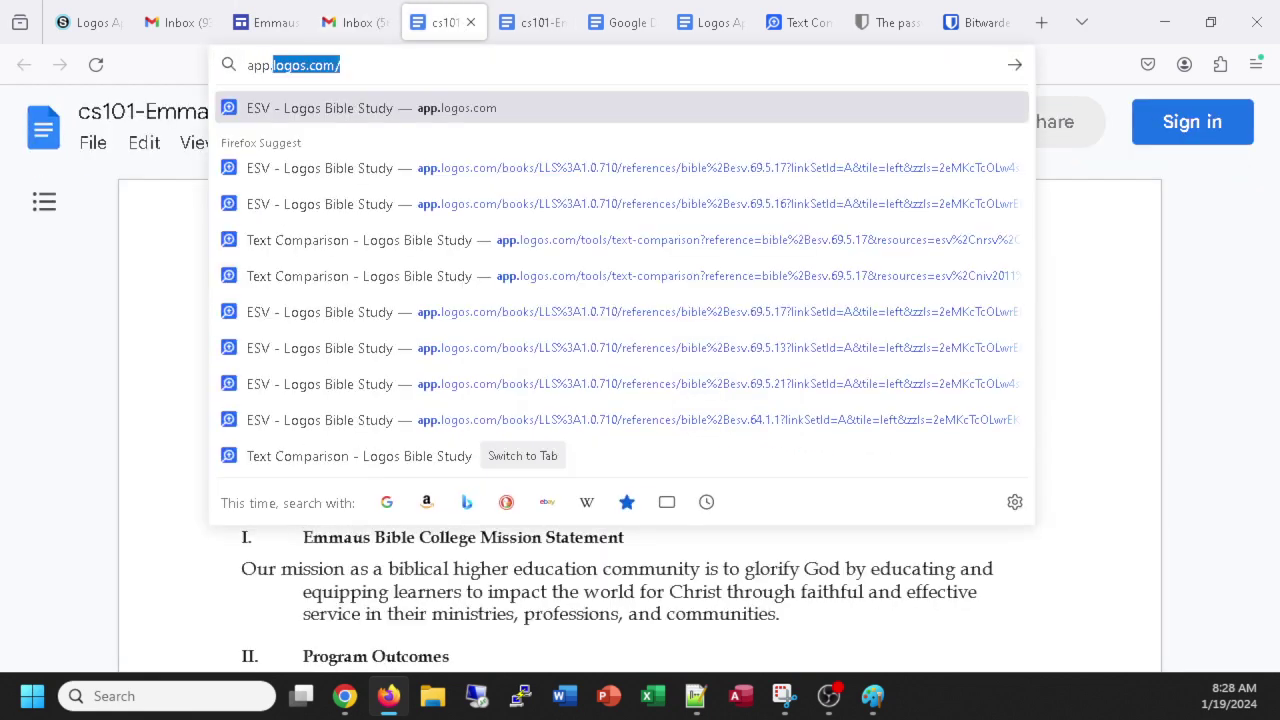
pyautogui.write('logos')
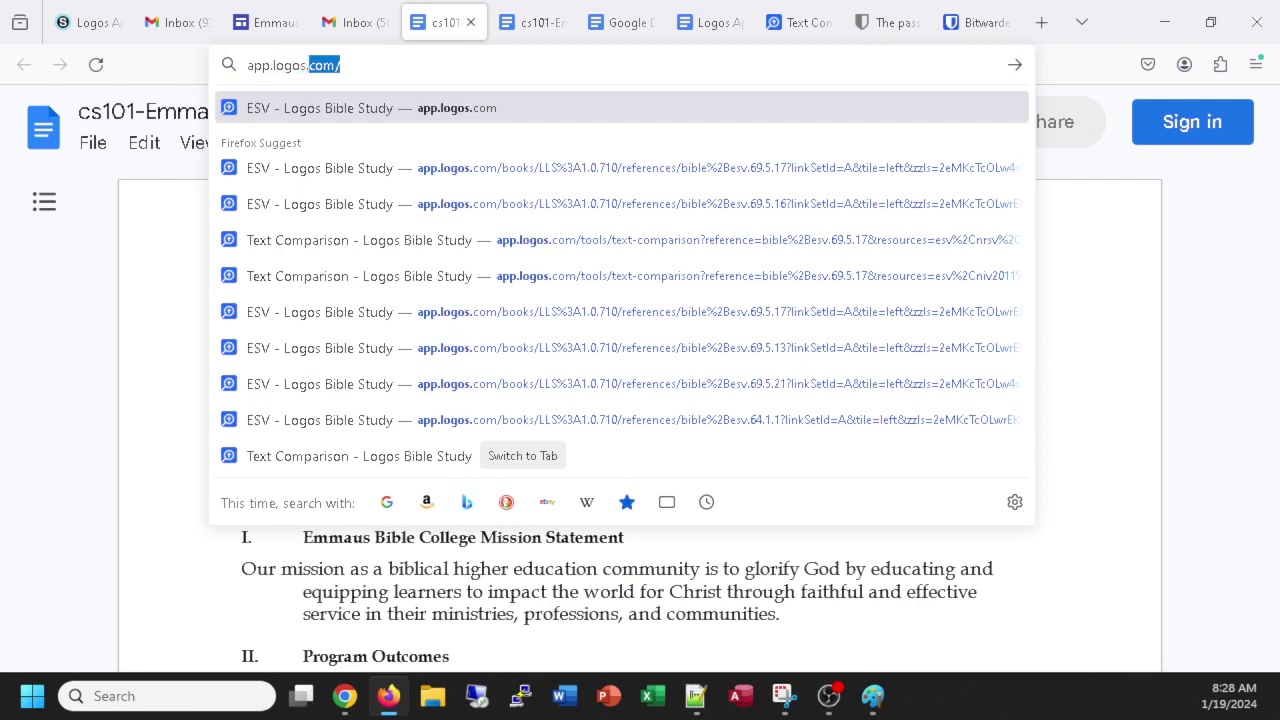
pyautogui.write('.com')
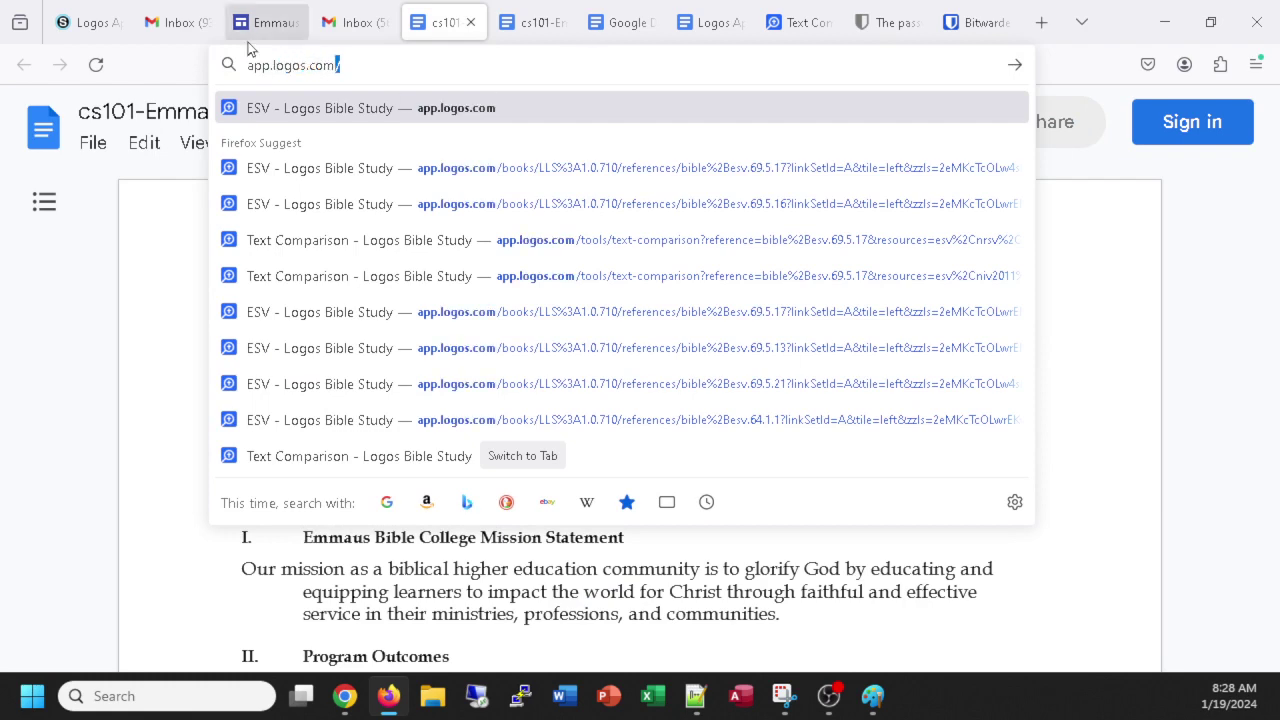
pyautogui.click(262, 22)
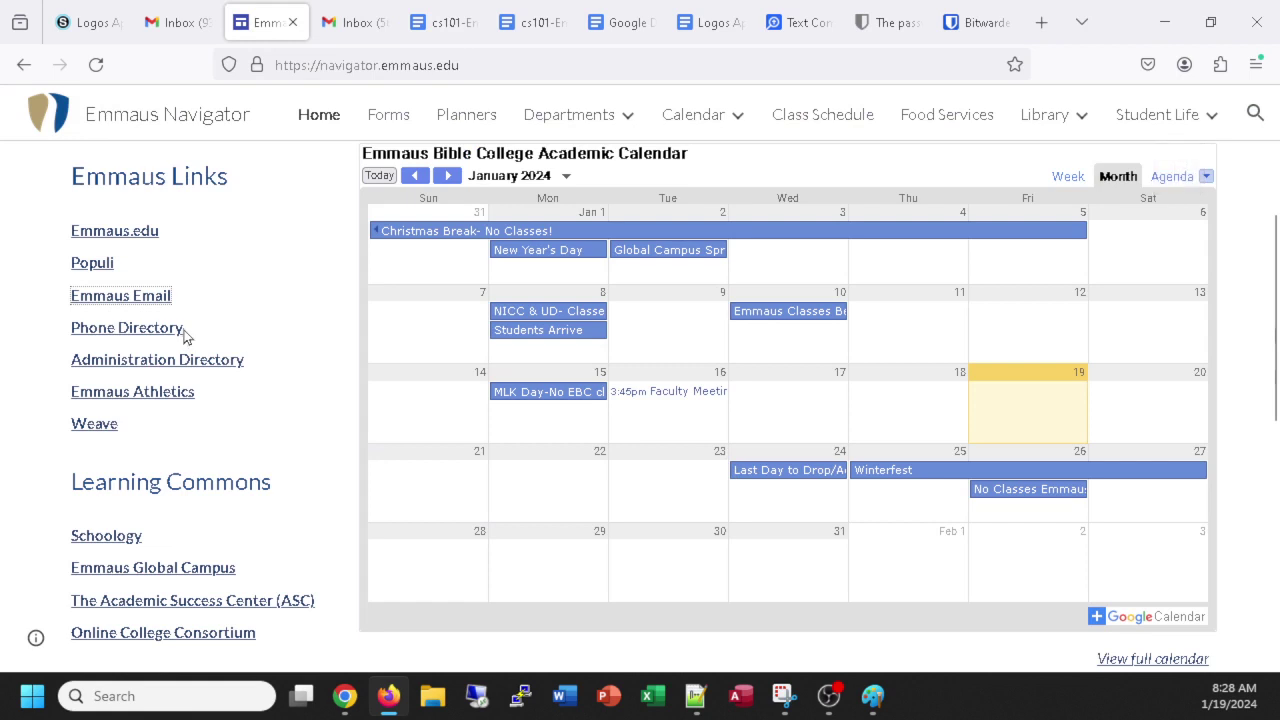
pyautogui.scroll(-2, 186, 330)
pyautogui.scroll(-2, 177, 291)
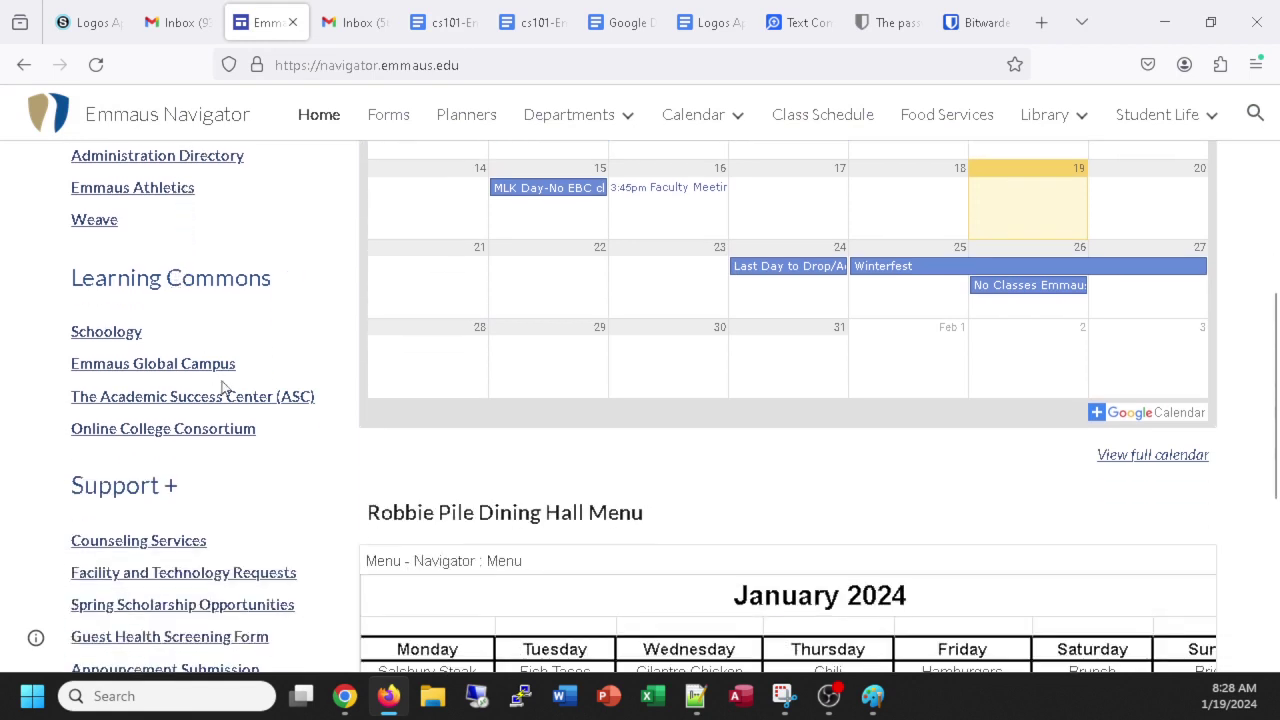
pyautogui.scroll(2, 224, 388)
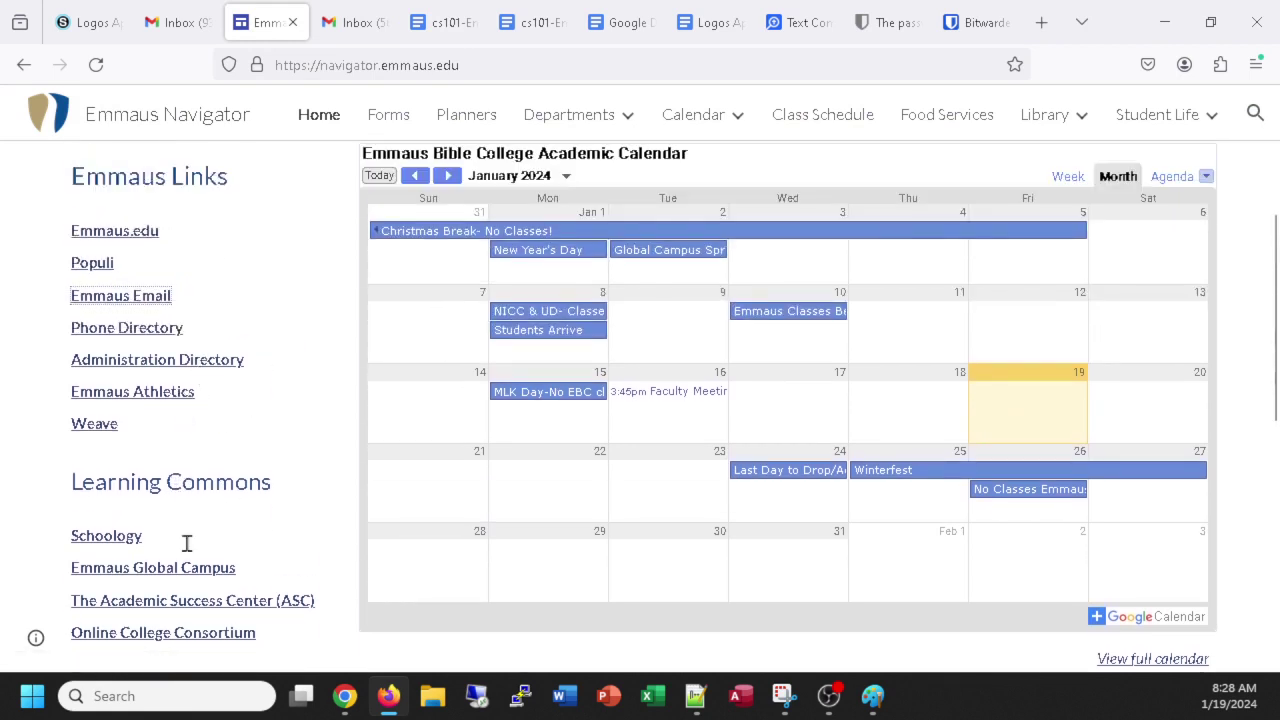
pyautogui.scroll(-1, 109, 440)
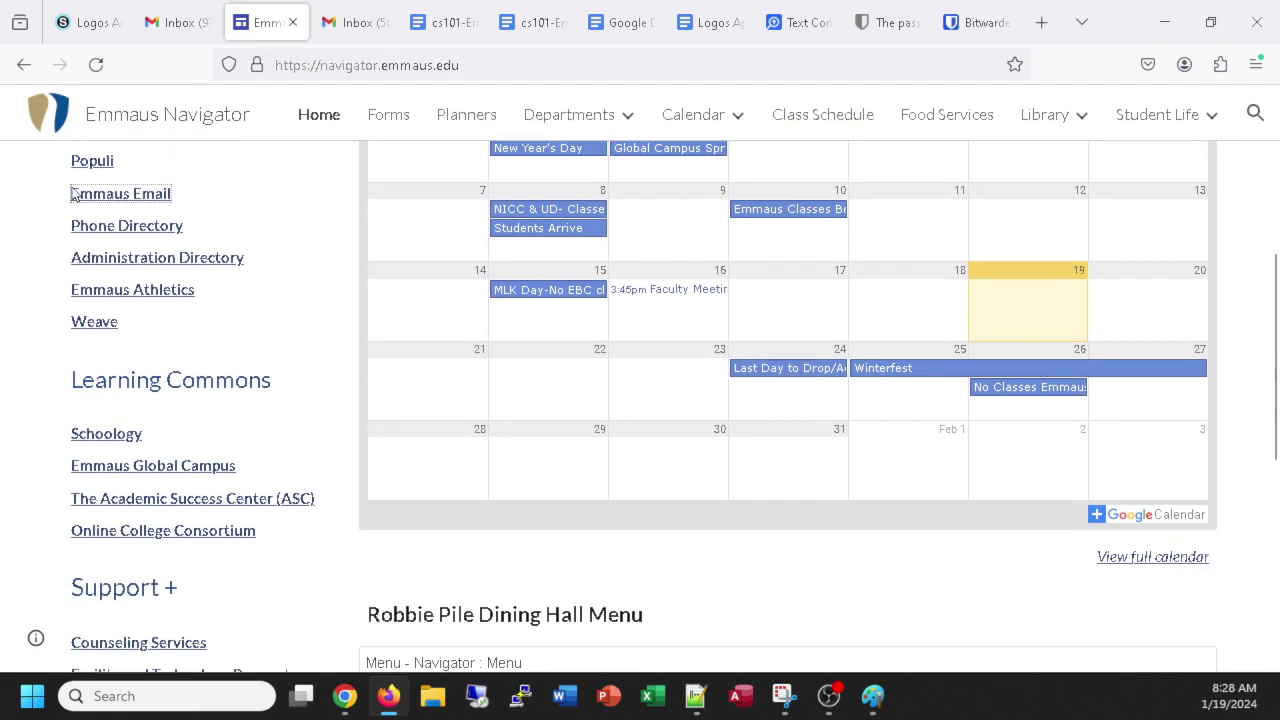
pyautogui.scroll(-1, 220, 522)
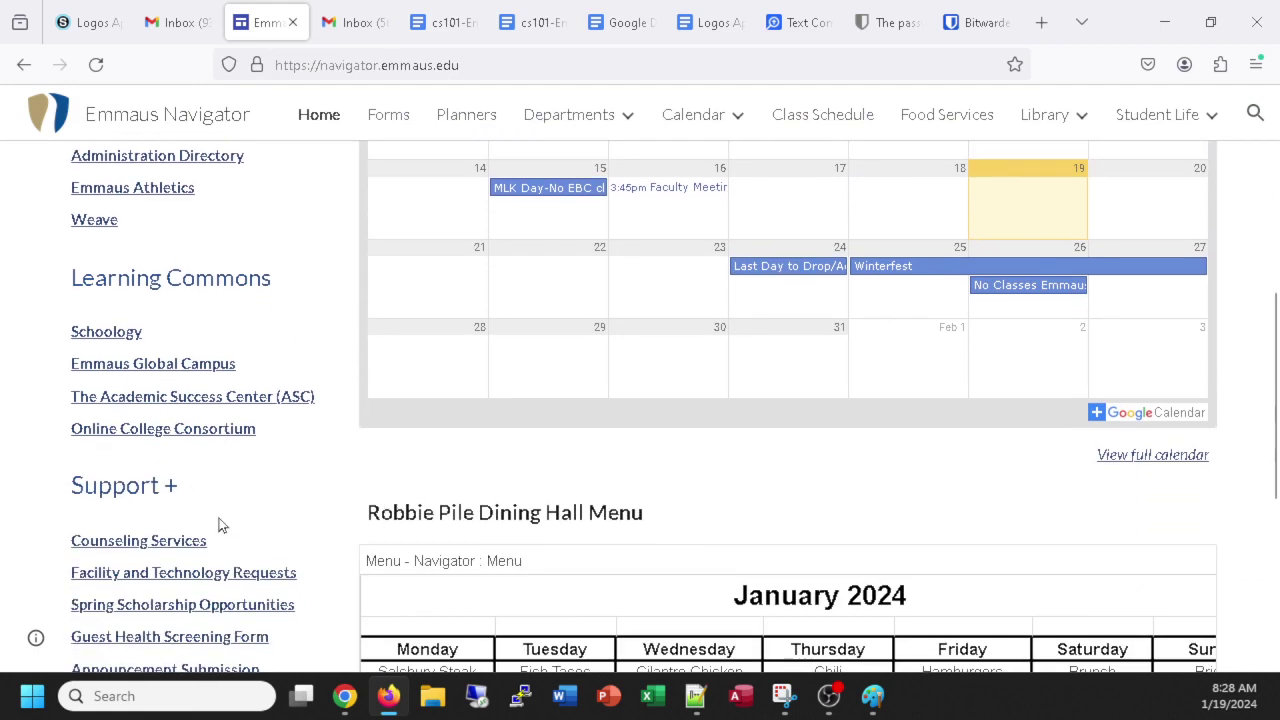
pyautogui.scroll(5, 236, 597)
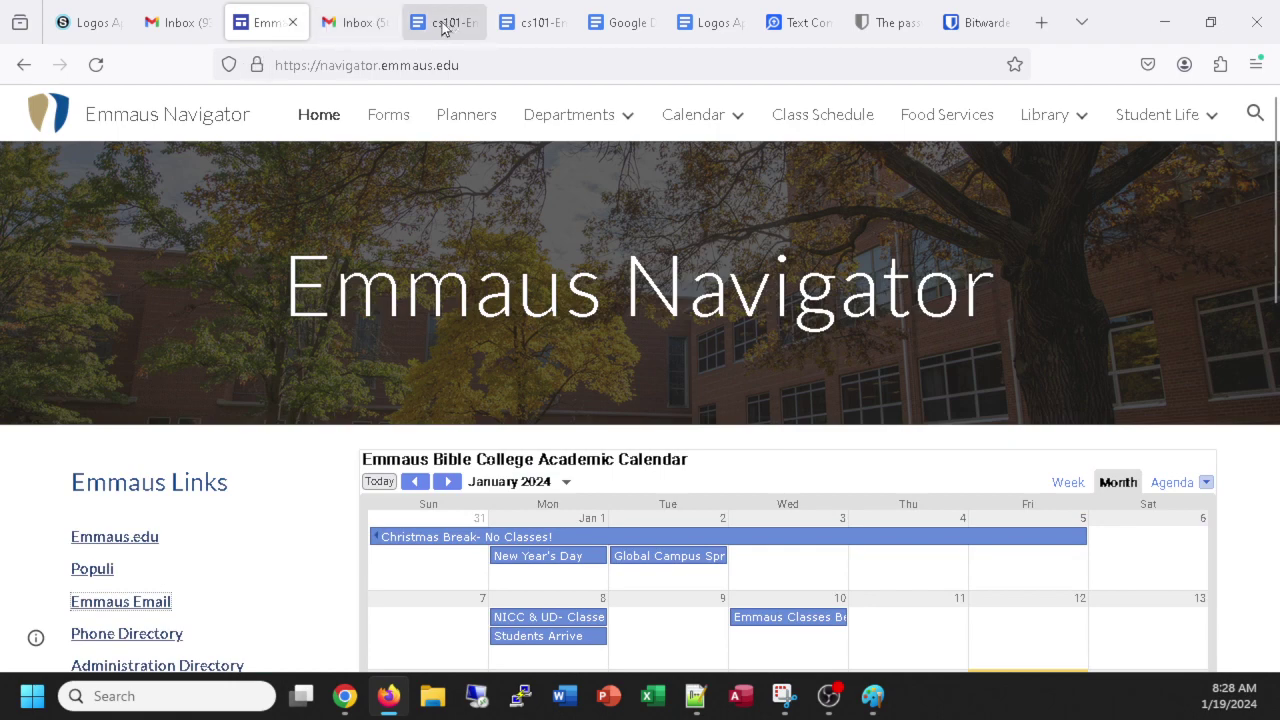
pyautogui.click(445, 24)
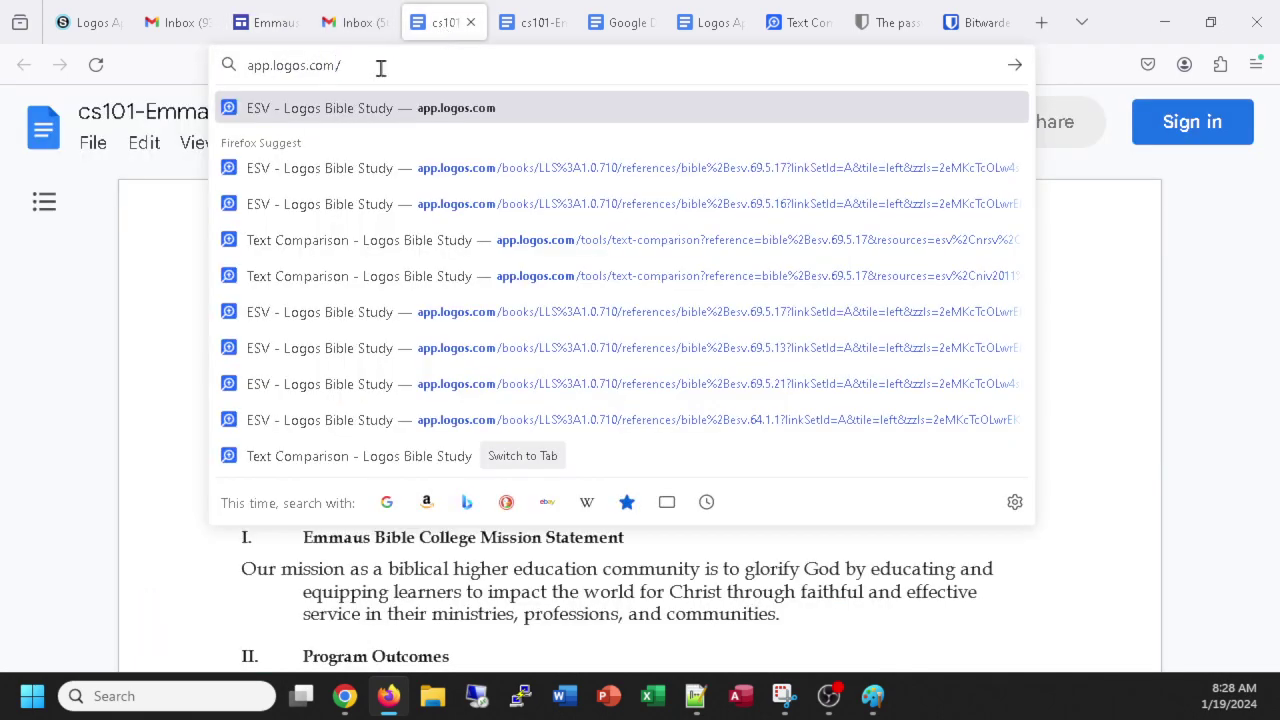
# Load app.logos.com, capture the Galatia view, and return to the Schoology assignment.
pyautogui.press('Return')
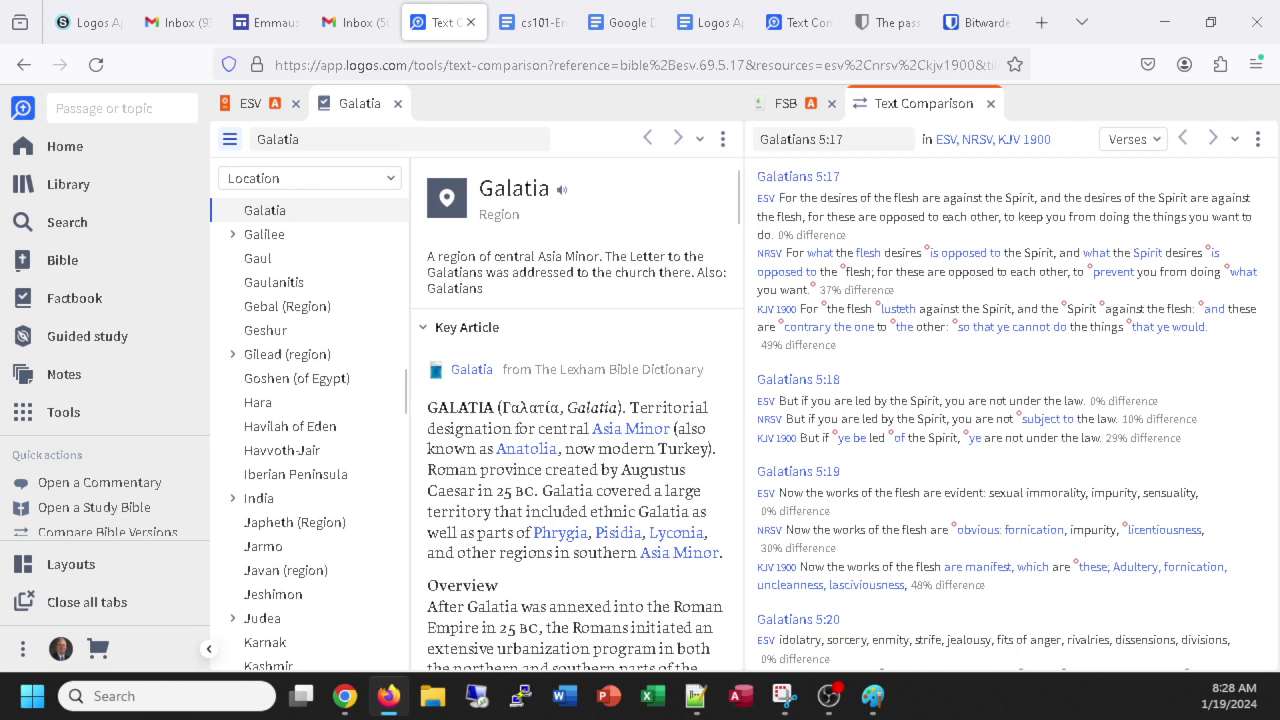
pyautogui.hotkey('alt', 'Tab')
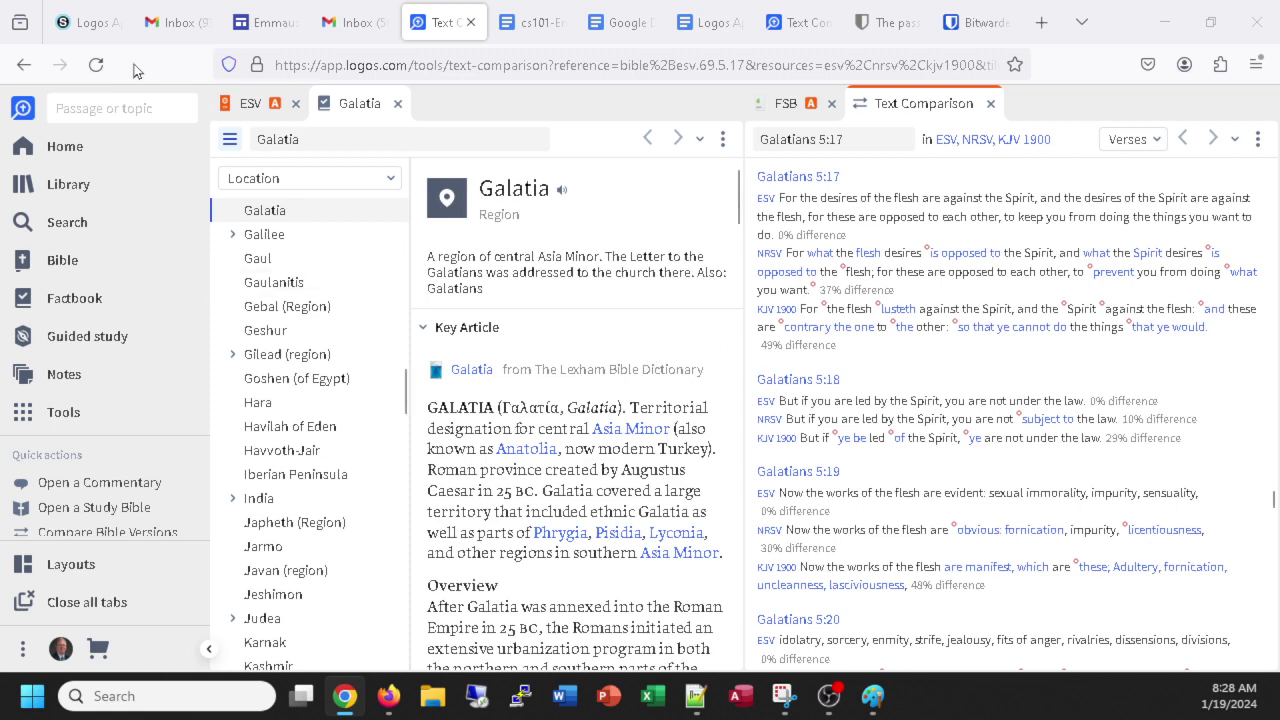
pyautogui.click(89, 30)
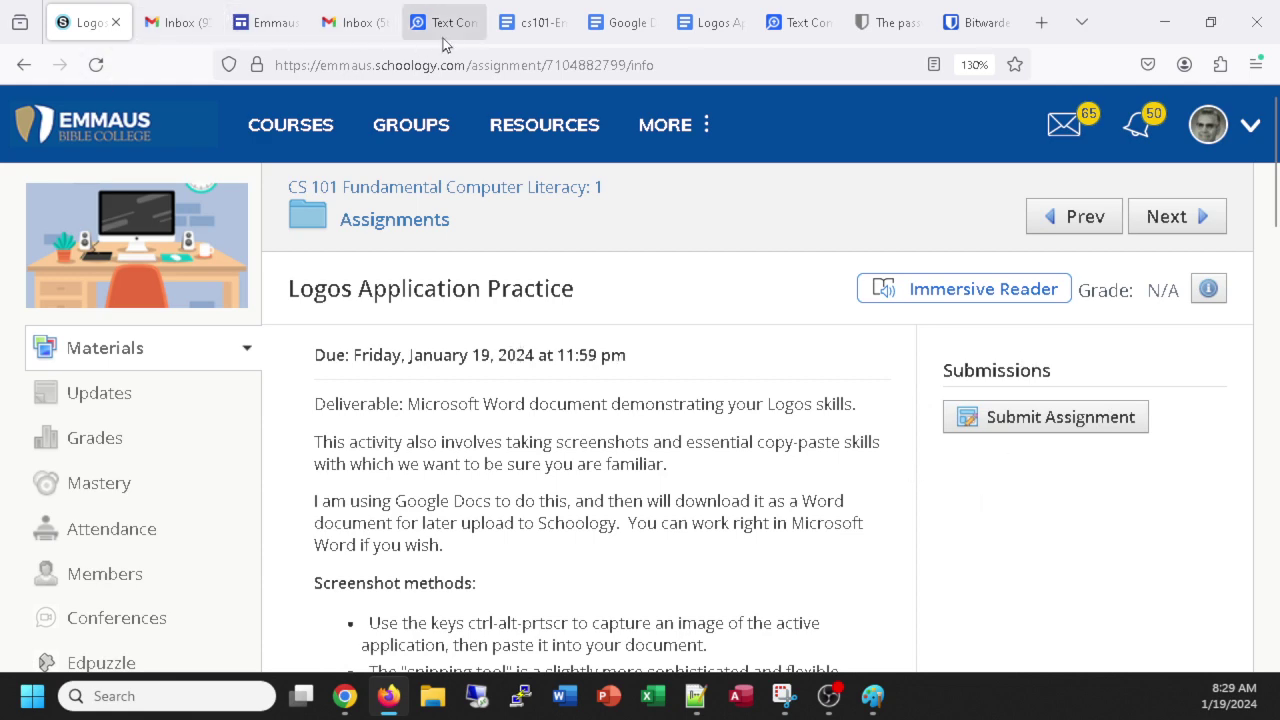
# Close the cs101 syllabus document and the Google Docs home page tabs.
pyautogui.click(528, 30)
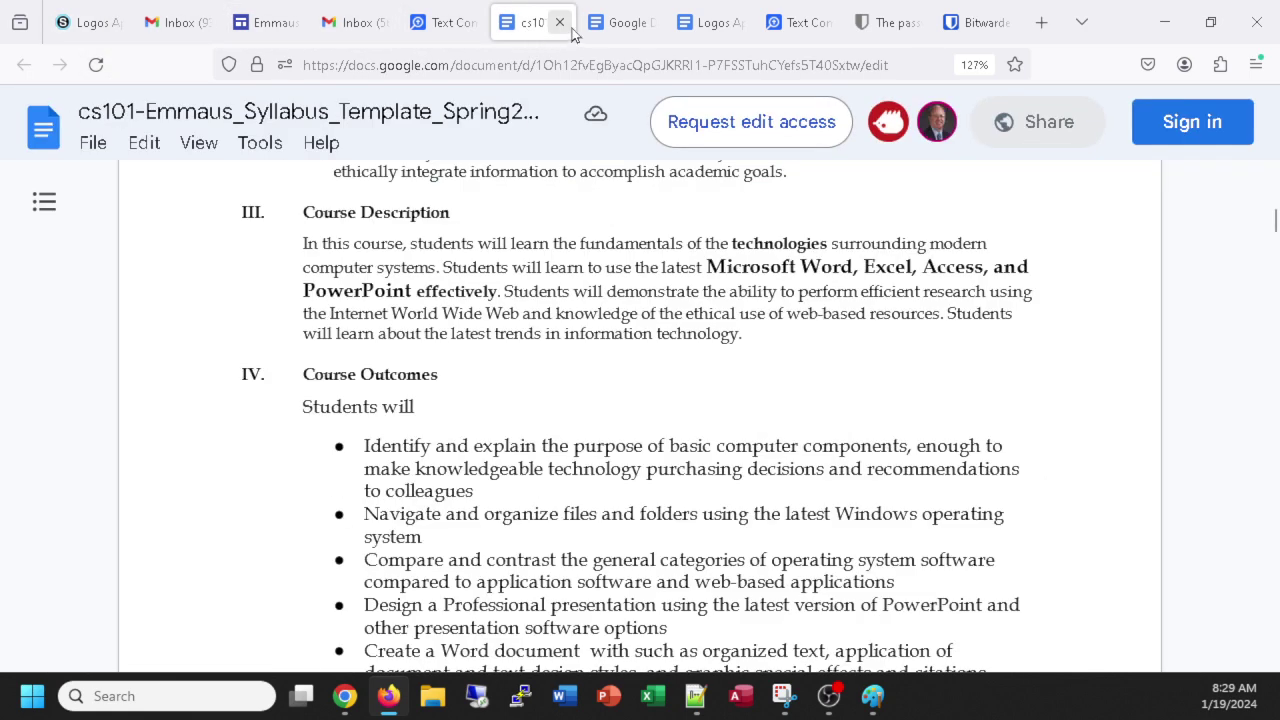
pyautogui.click(560, 22)
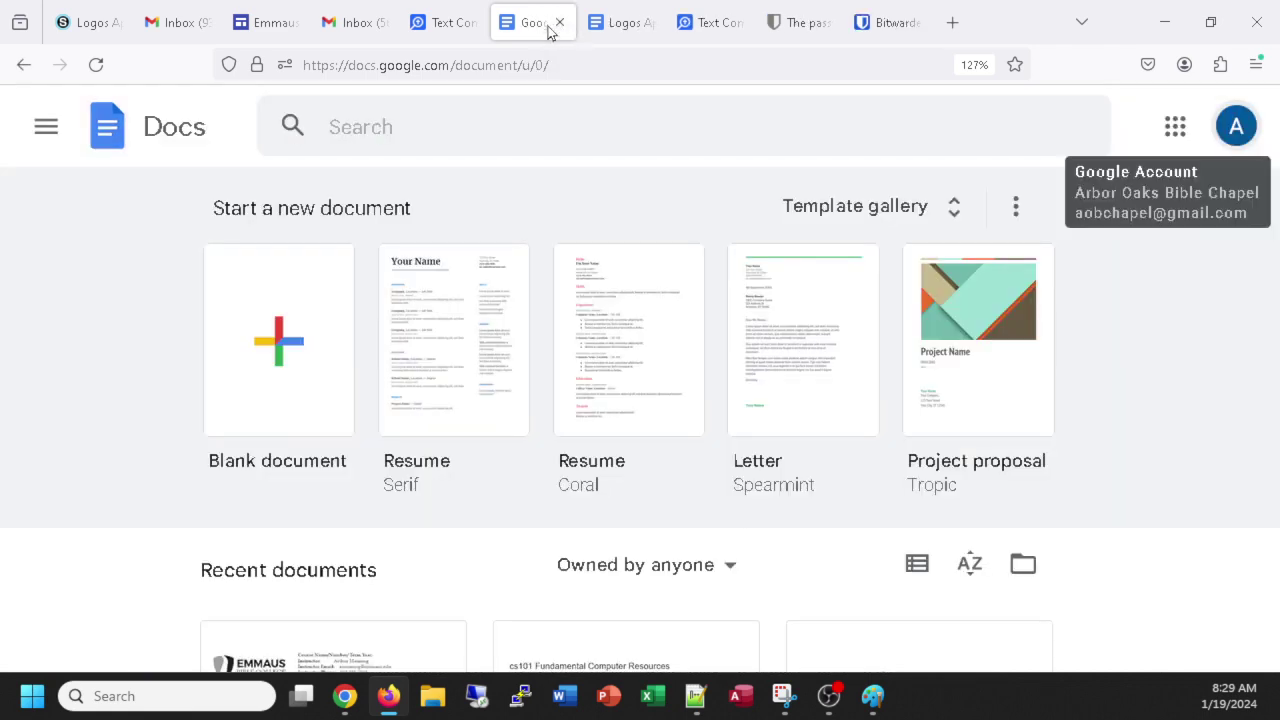
pyautogui.click(559, 22)
# Paste the Logos Galatia screenshot below the Step #3 line in the document.
pyautogui.scroll(1, 424, 445)
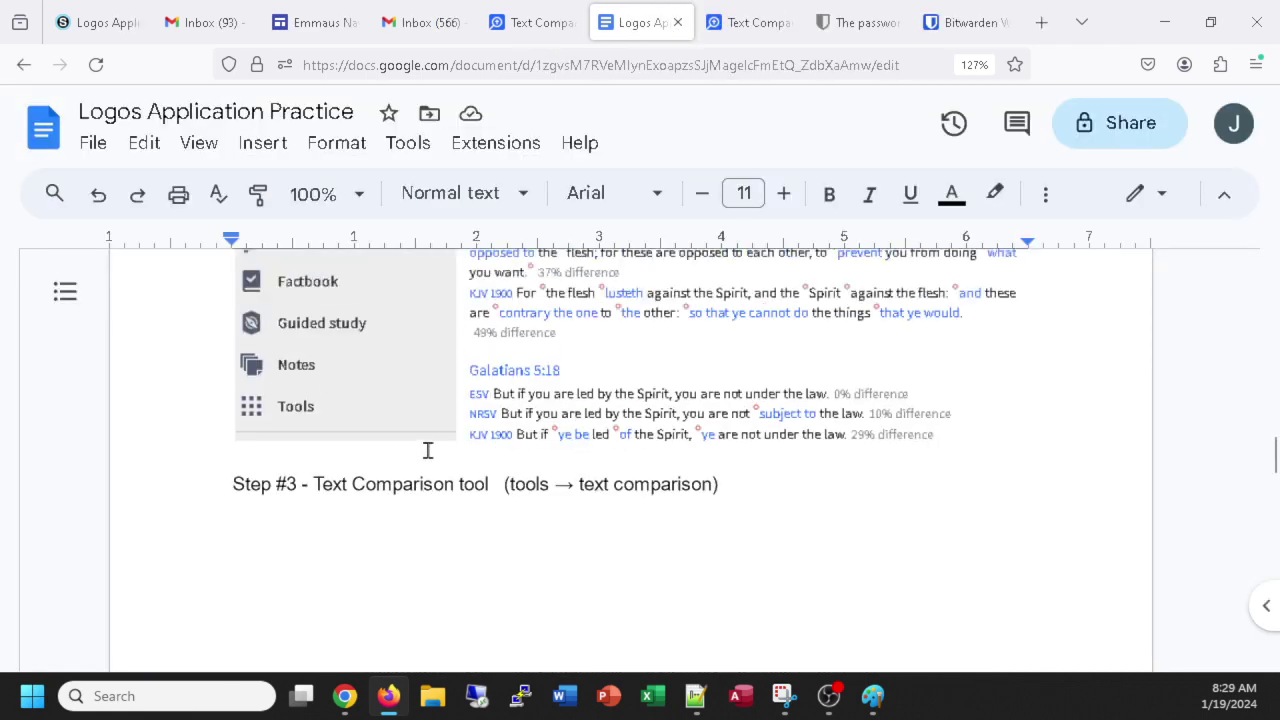
pyautogui.scroll(-3, 427, 451)
pyautogui.hotkey('ctrl', 'v')
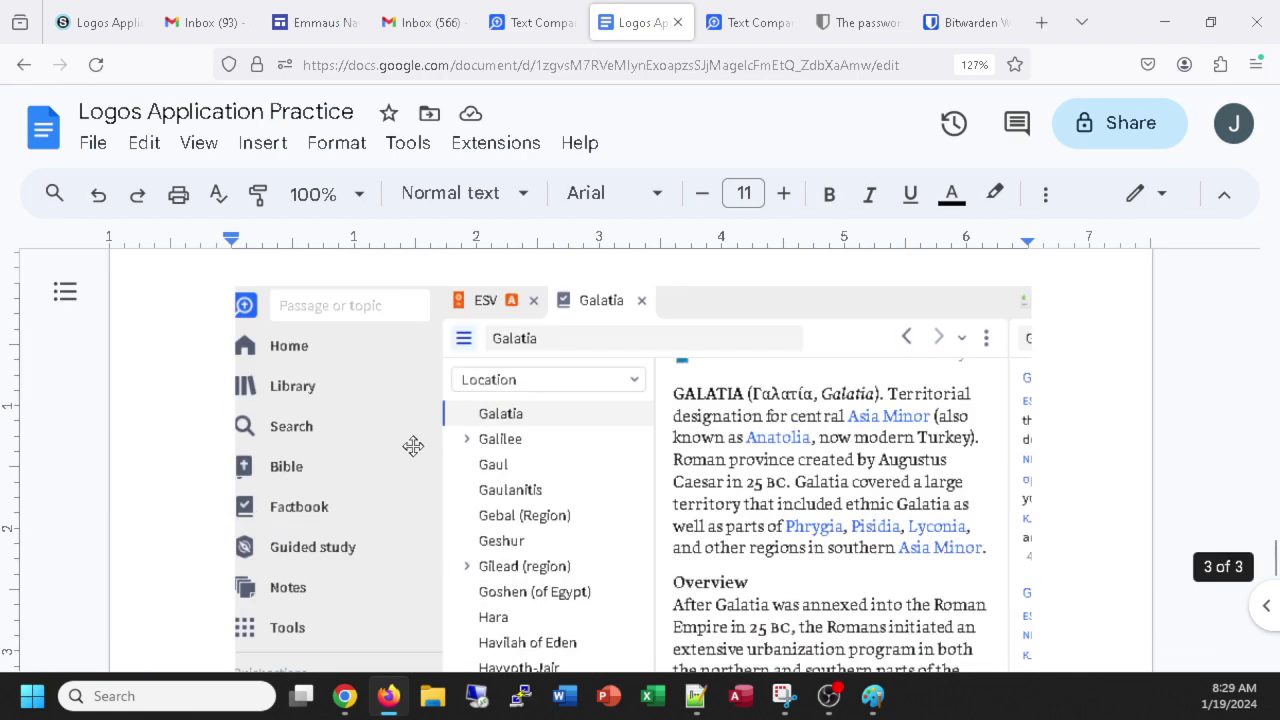
pyautogui.scroll(-6, 413, 445)
pyautogui.scroll(3, 409, 450)
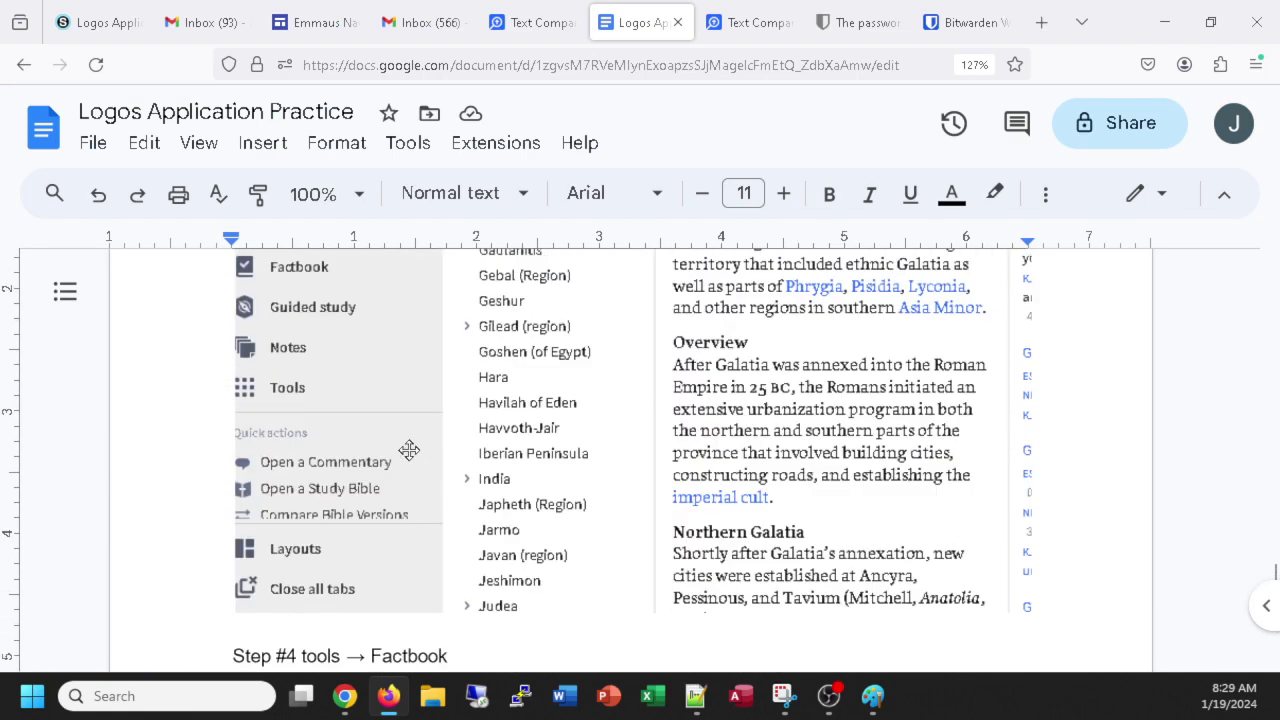
pyautogui.scroll(-1, 409, 450)
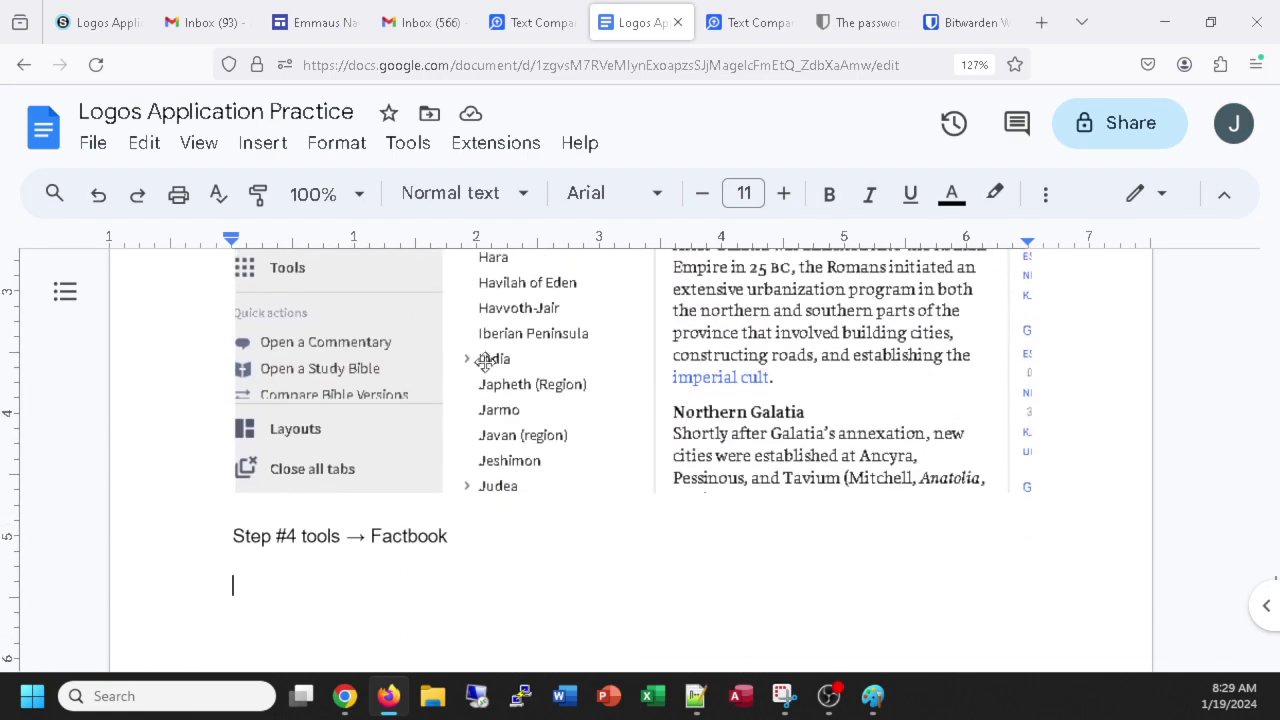
pyautogui.scroll(3, 505, 526)
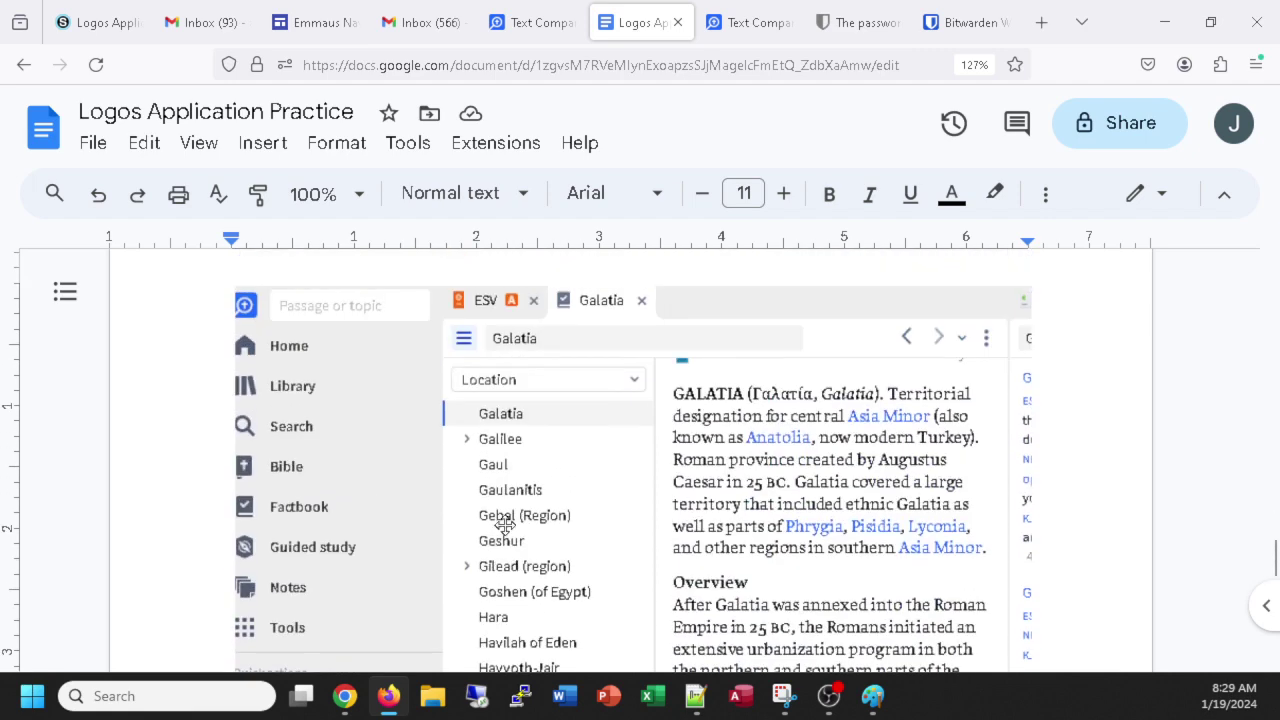
pyautogui.scroll(-1, 522, 492)
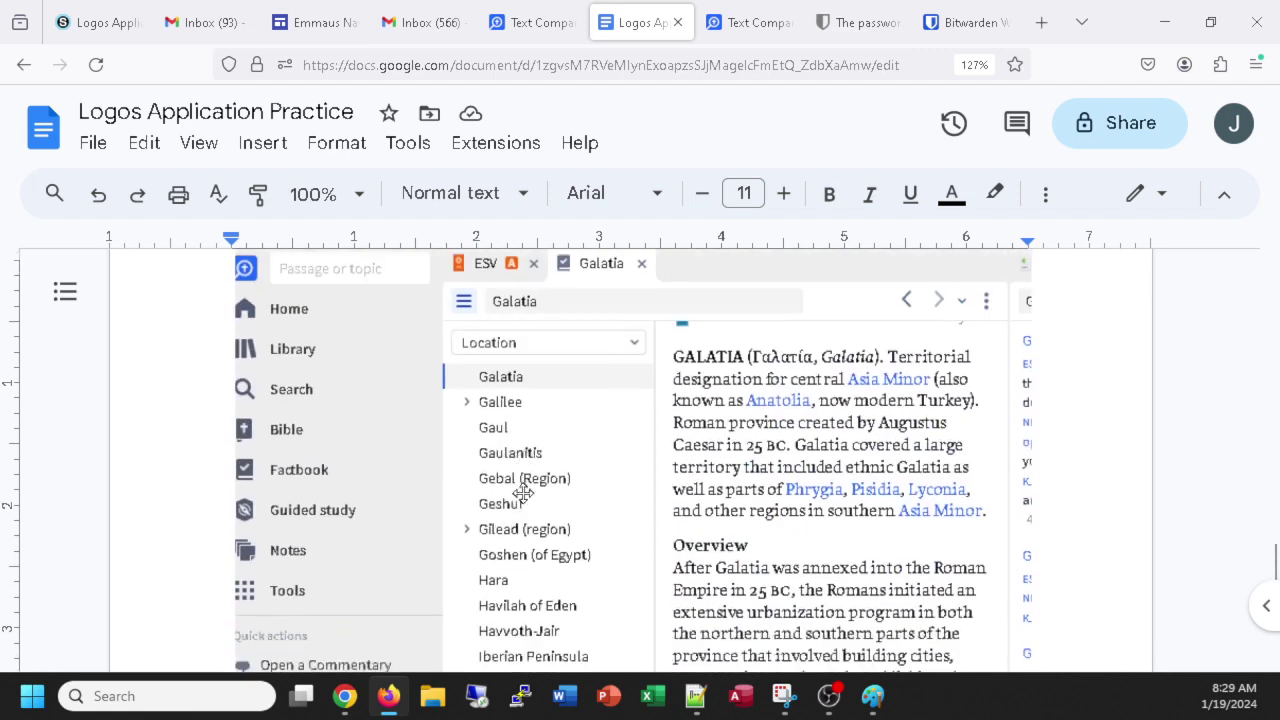
pyautogui.click(542, 32)
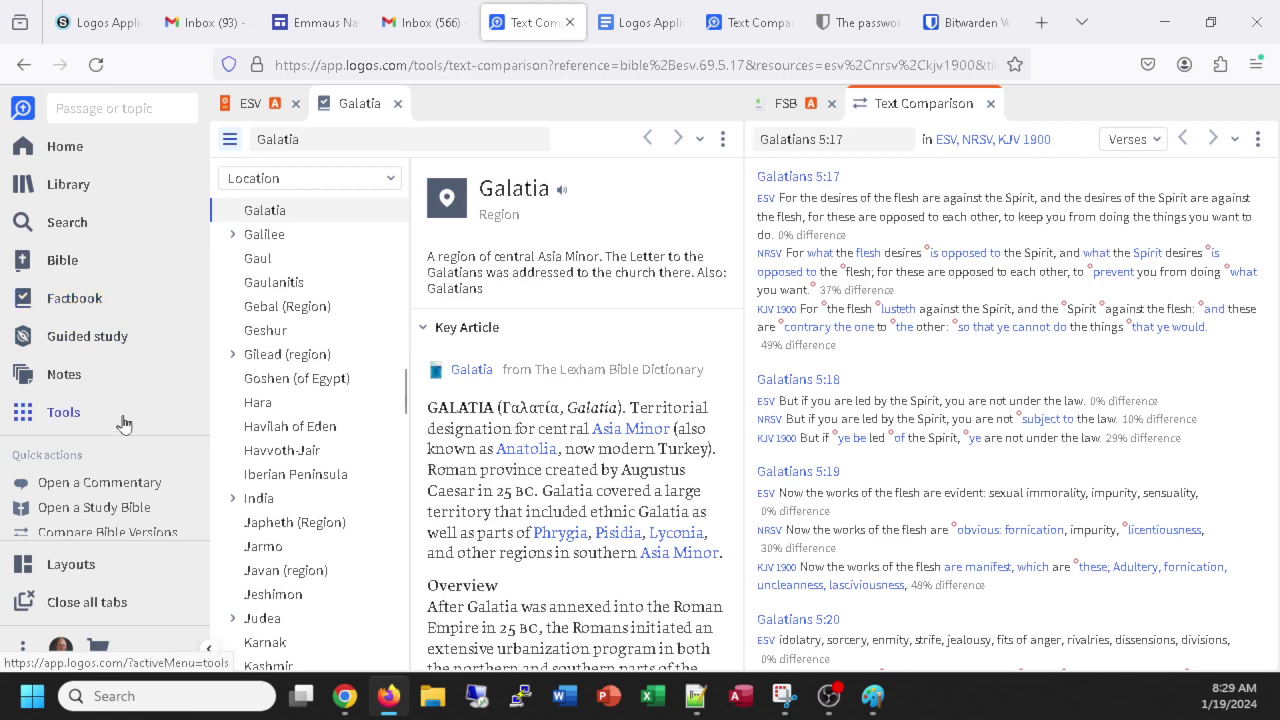
# Open the Factbook from the Logos Tools list, then return to the Schoology assignment.
pyautogui.click(66, 418)
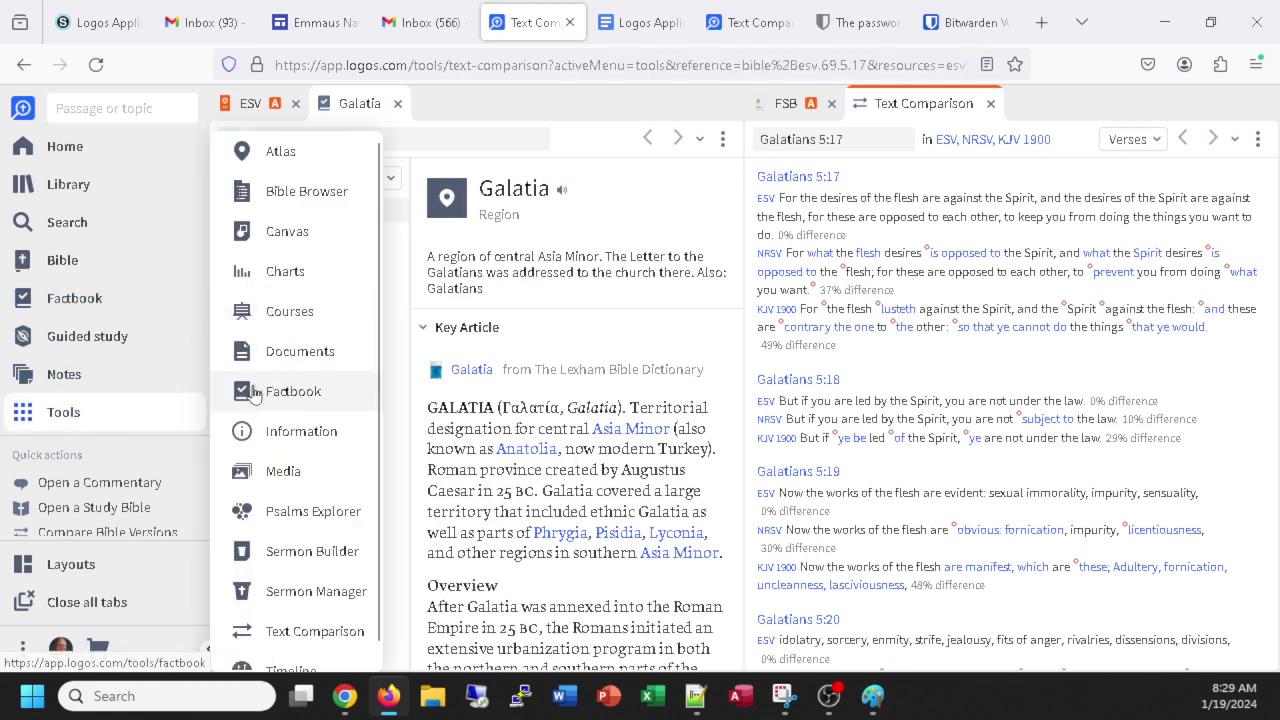
pyautogui.click(296, 396)
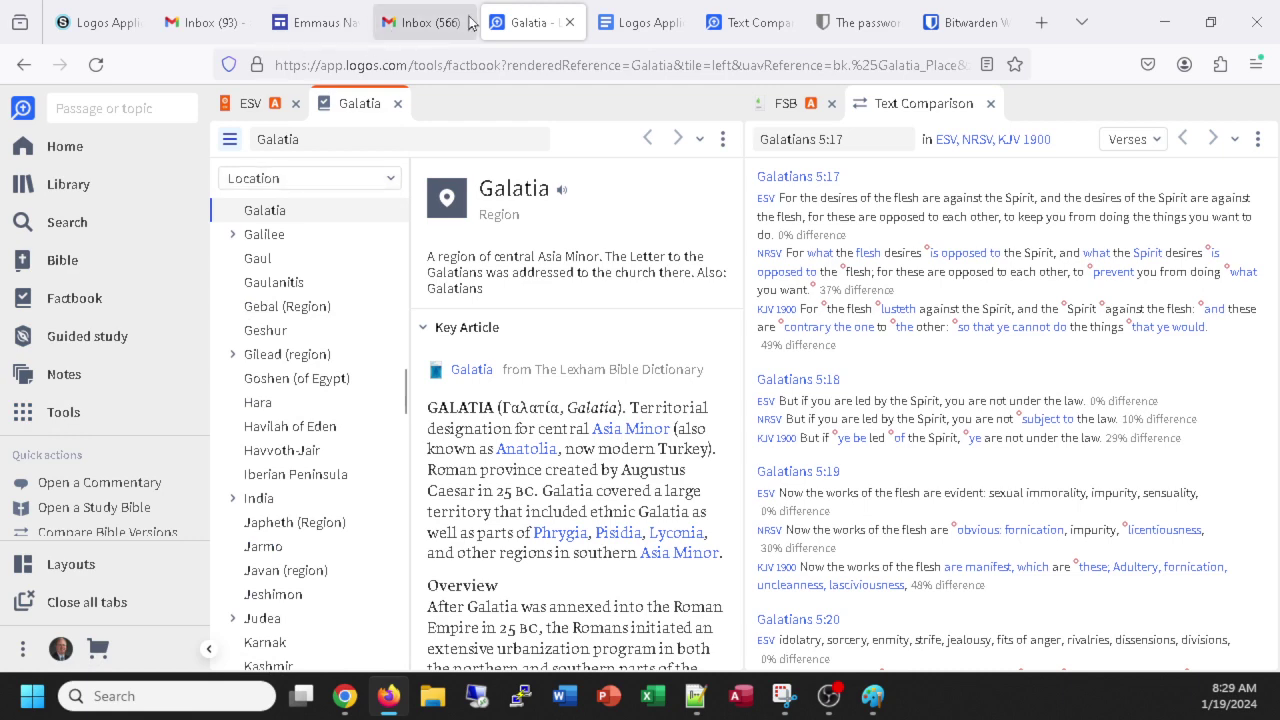
pyautogui.click(90, 28)
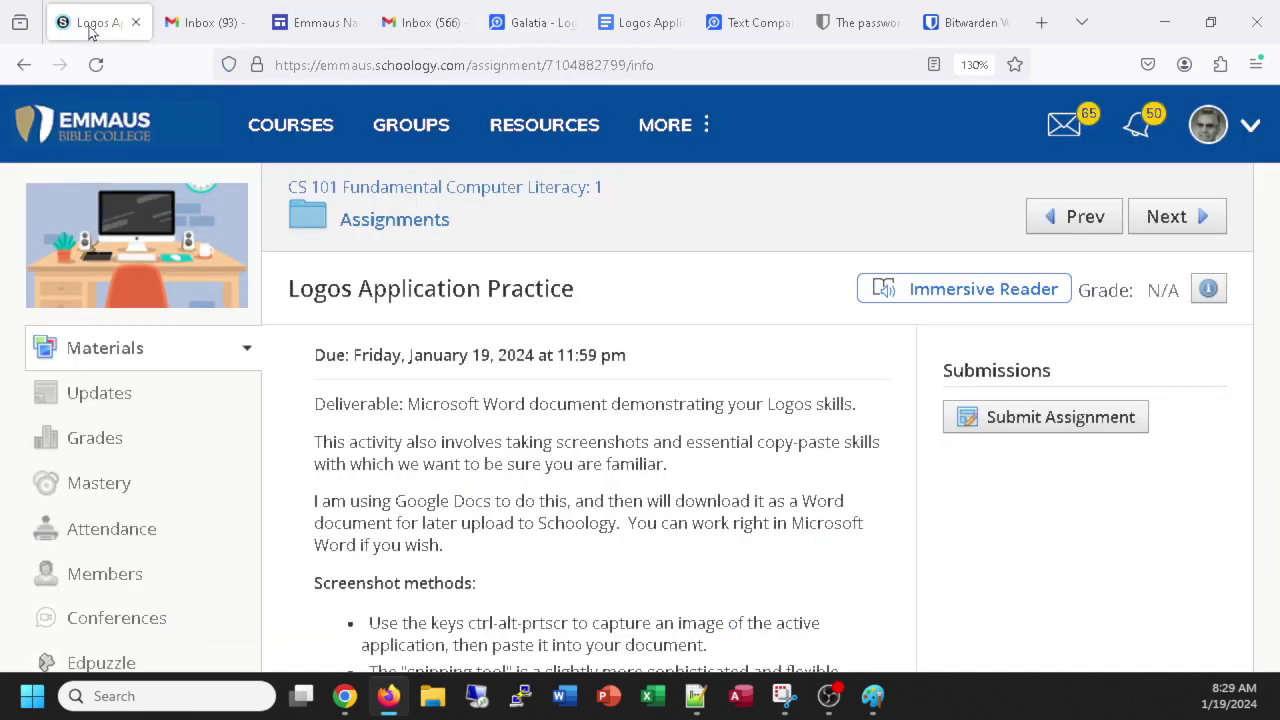
# Scroll to assignment step 4, select 'Corinth', and switch back to the Logos Factbook.
pyautogui.scroll(-7, 672, 530)
pyautogui.scroll(-2, 672, 530)
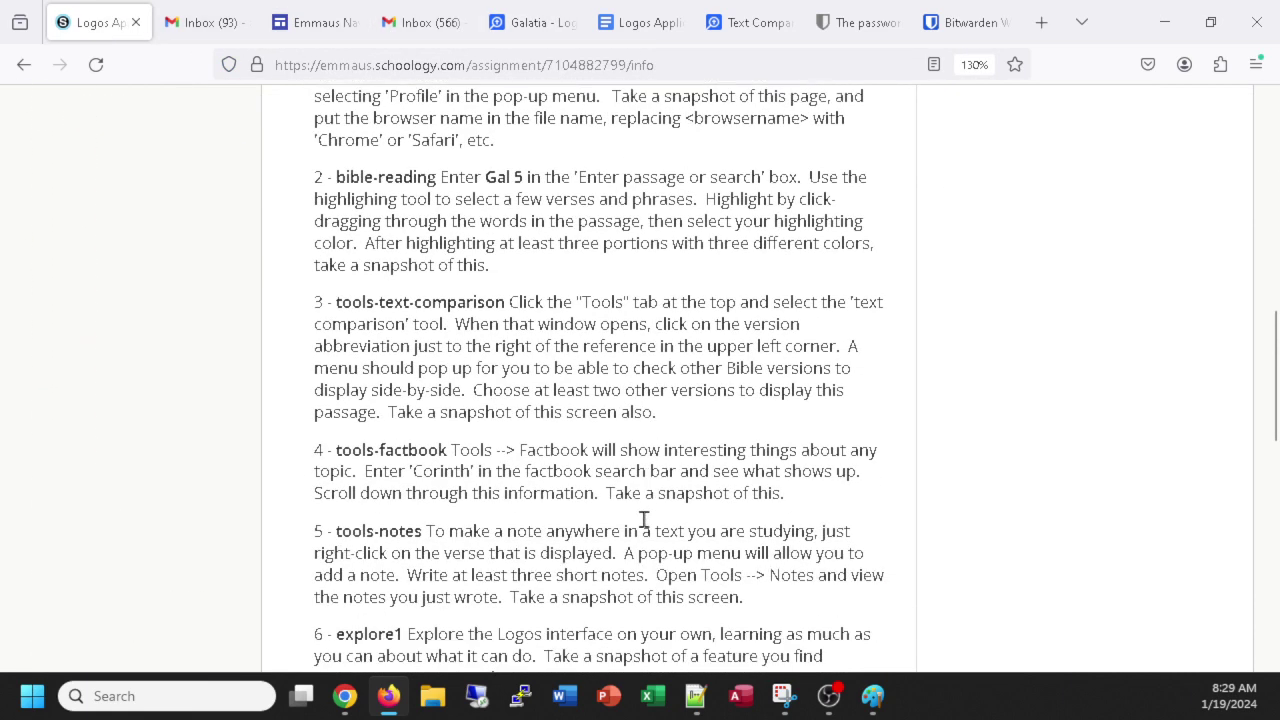
pyautogui.scroll(-4, 470, 355)
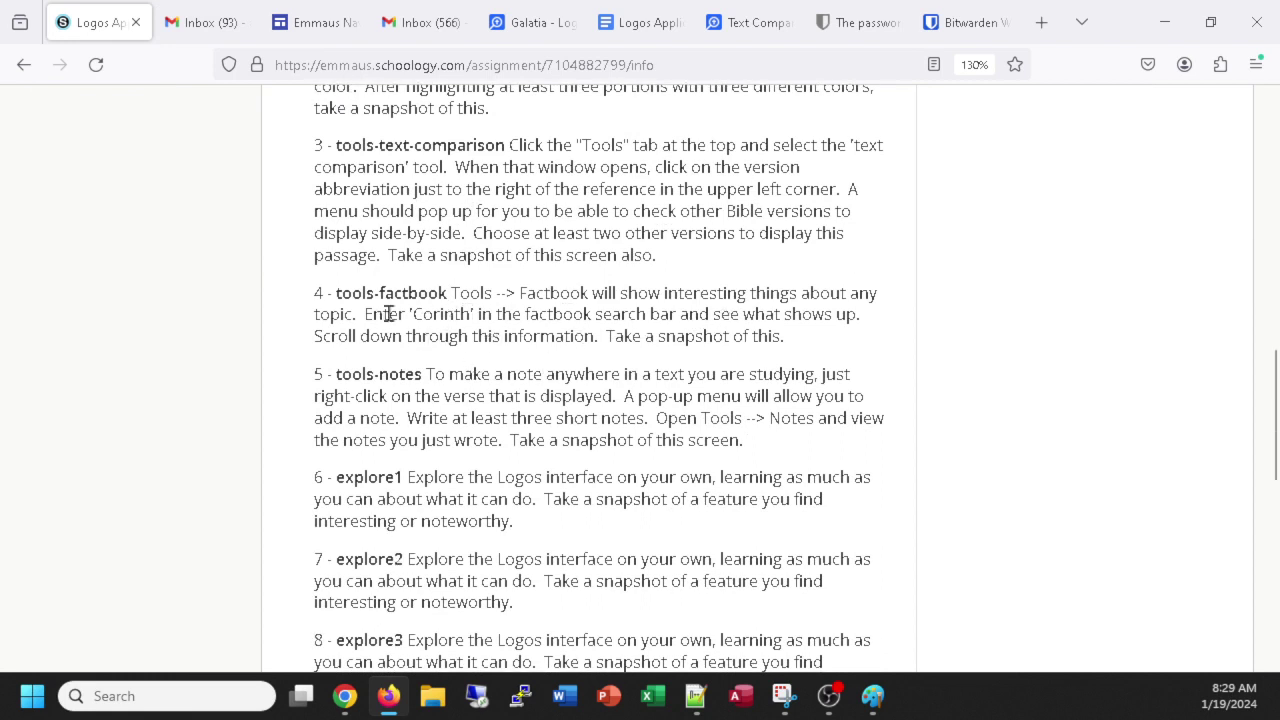
pyautogui.moveTo(473, 315); pyautogui.dragTo(408, 315)
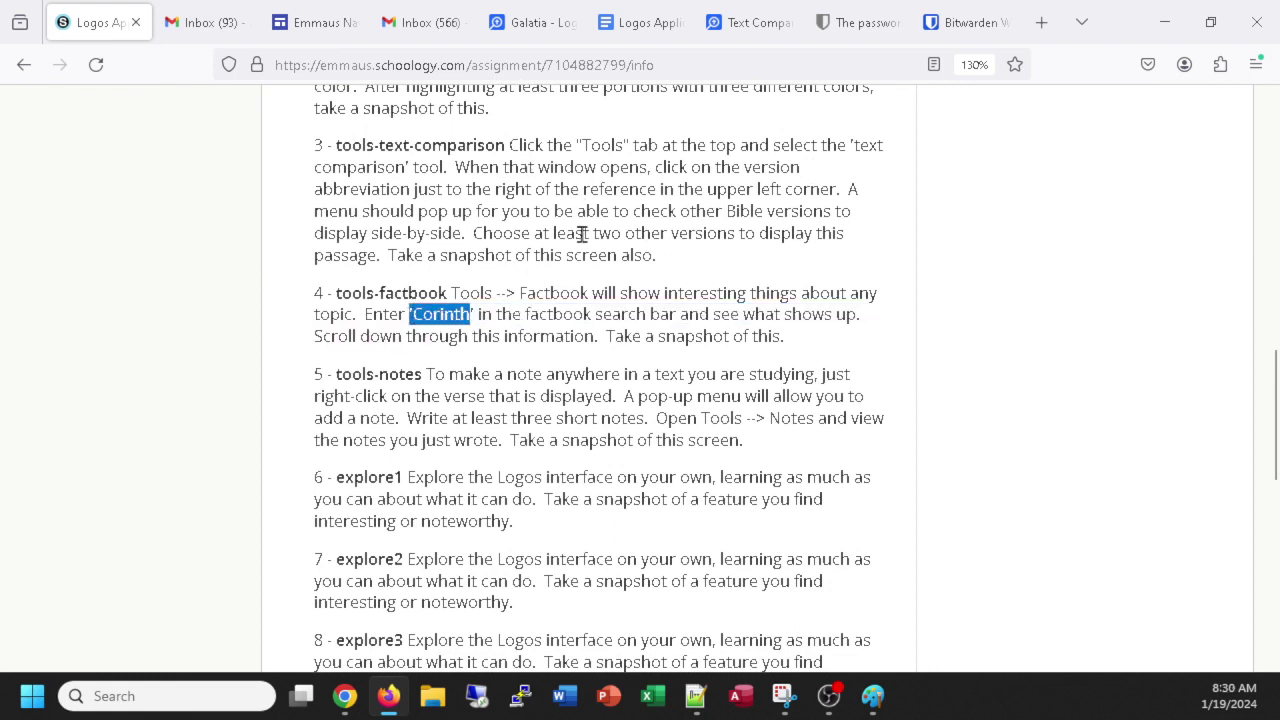
pyautogui.click(513, 28)
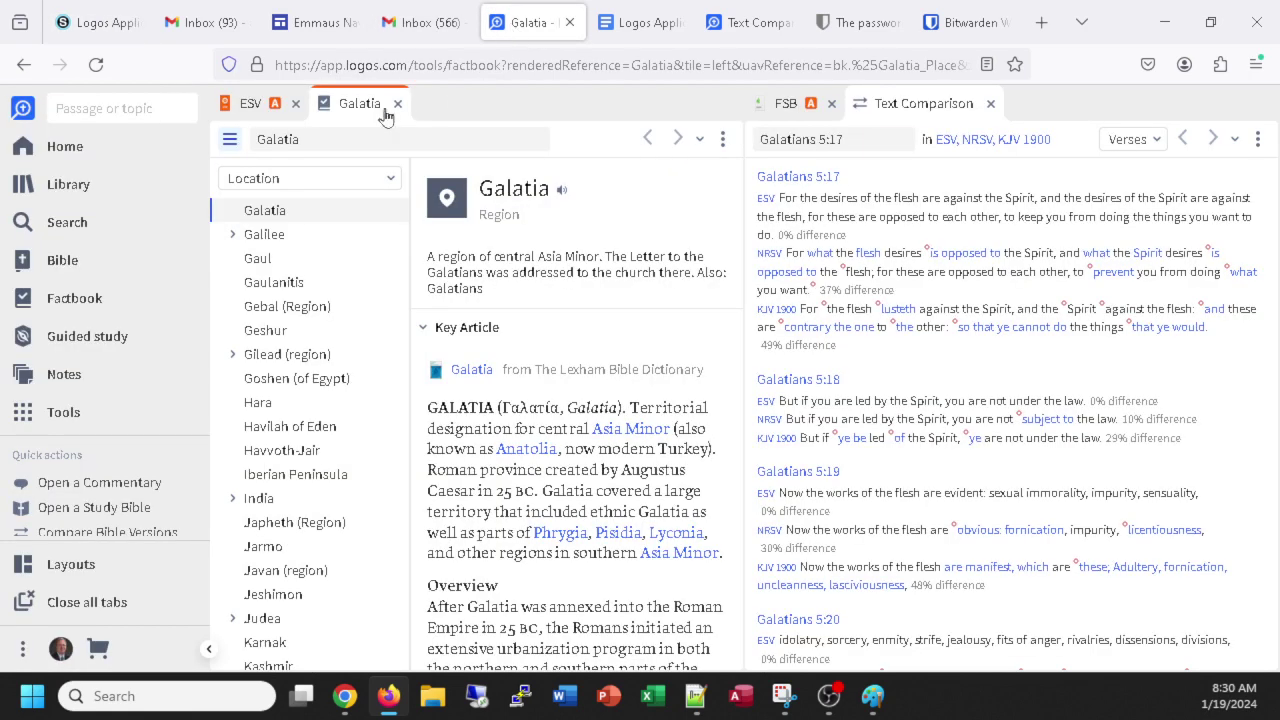
# Search the Factbook for 'corinth' and open the entry for the city Corinth.
pyautogui.doubleClick(301, 140)
pyautogui.write('corinth')
pyautogui.click(311, 184)
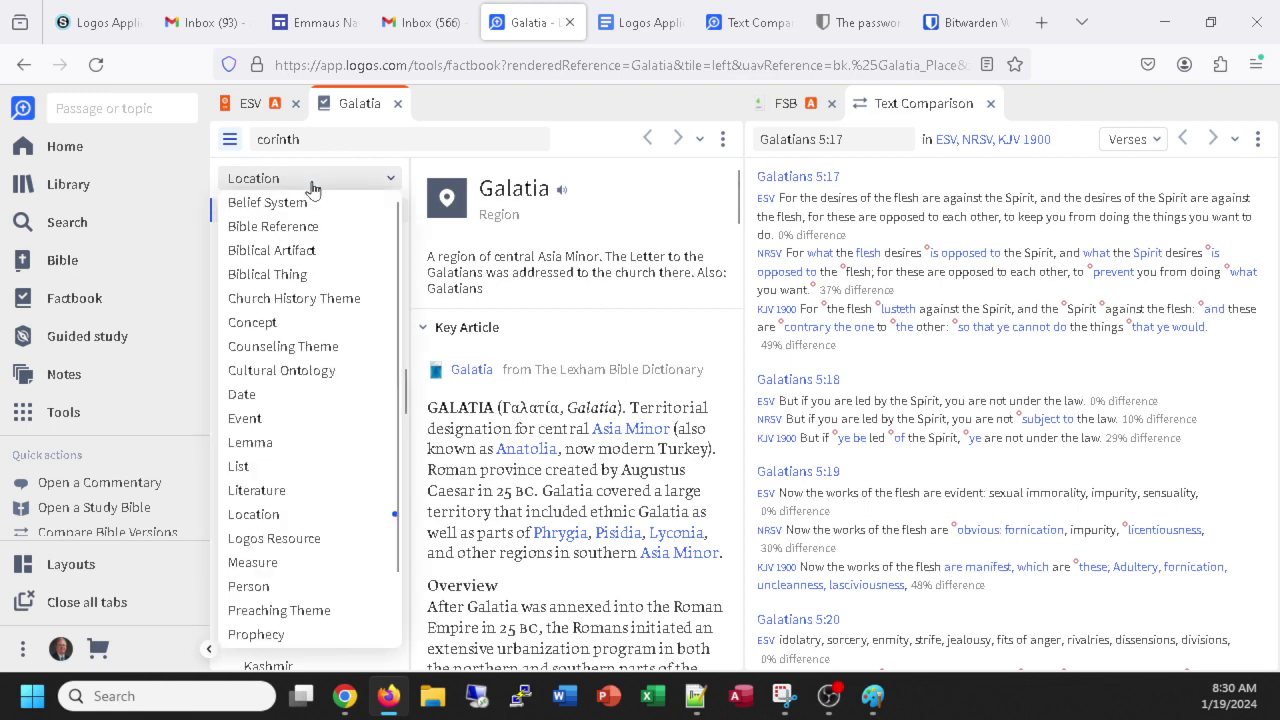
pyautogui.click(322, 139)
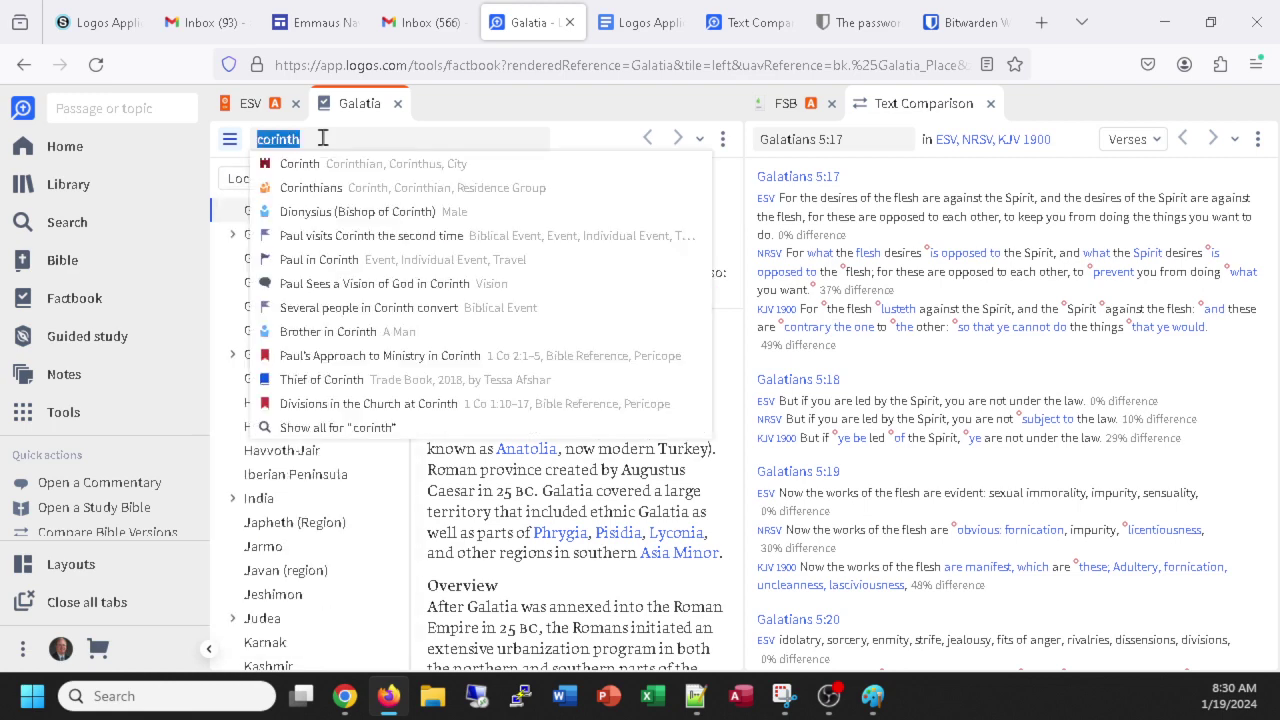
pyautogui.click(316, 165)
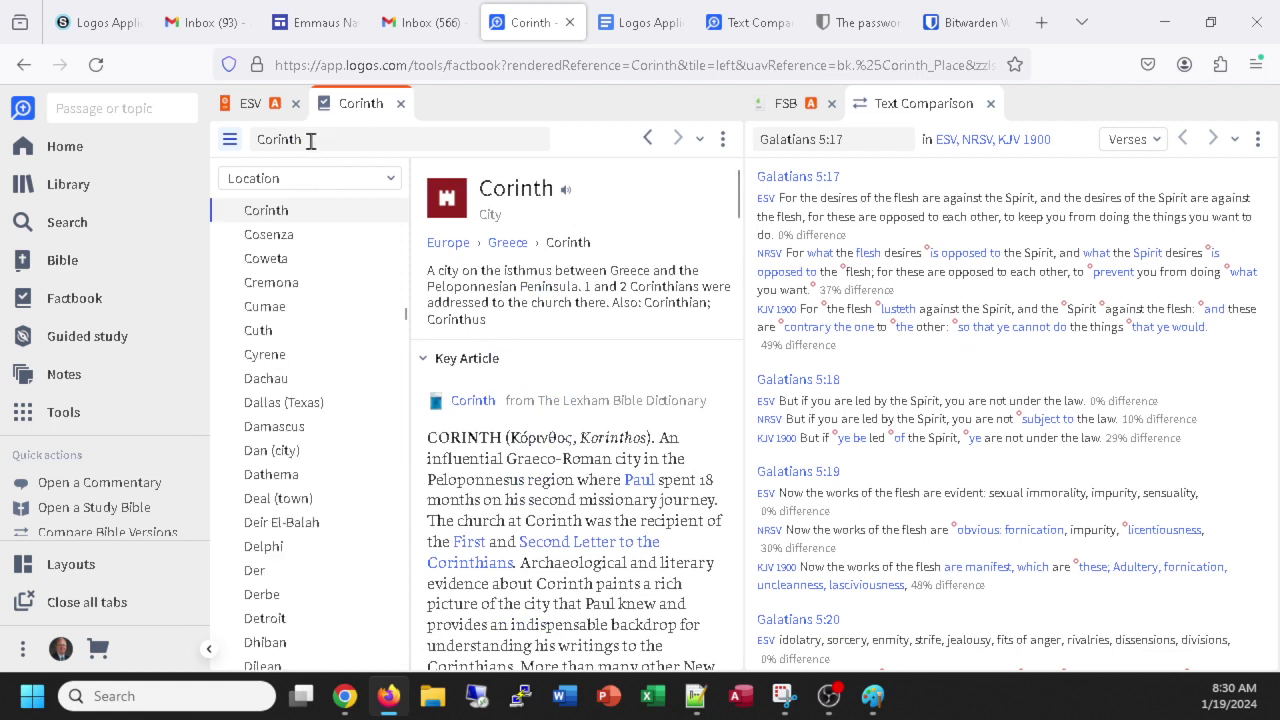
# Read through the Corinth entry down to its Media maps, then return to the document.
pyautogui.scroll(-3, 615, 345)
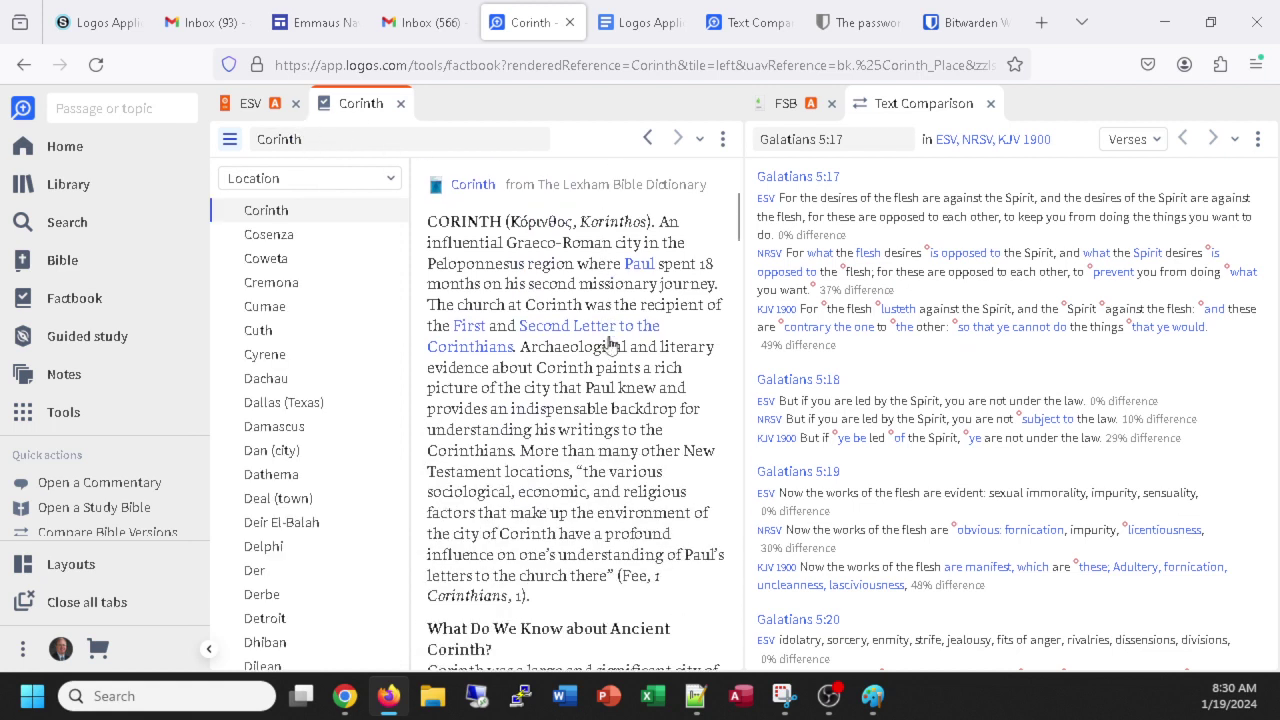
pyautogui.scroll(-7, 646, 383)
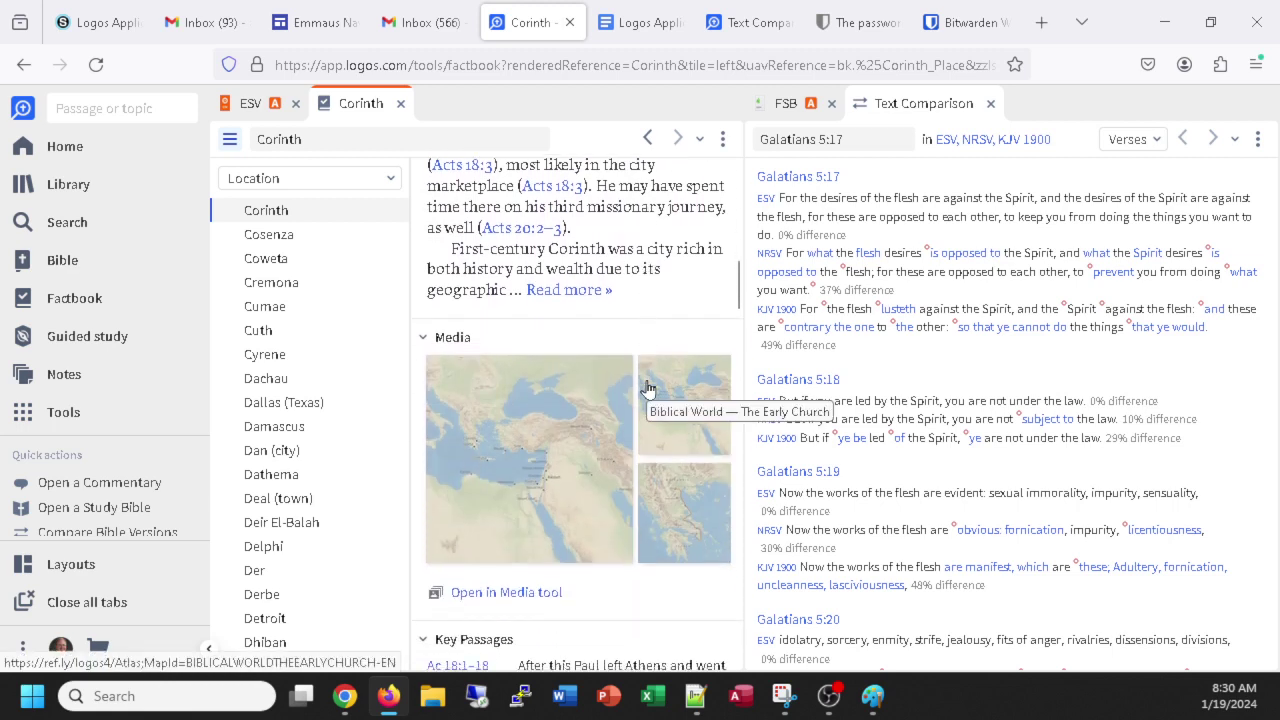
pyautogui.scroll(-2, 575, 392)
pyautogui.scroll(5, 590, 386)
pyautogui.scroll(-5, 524, 361)
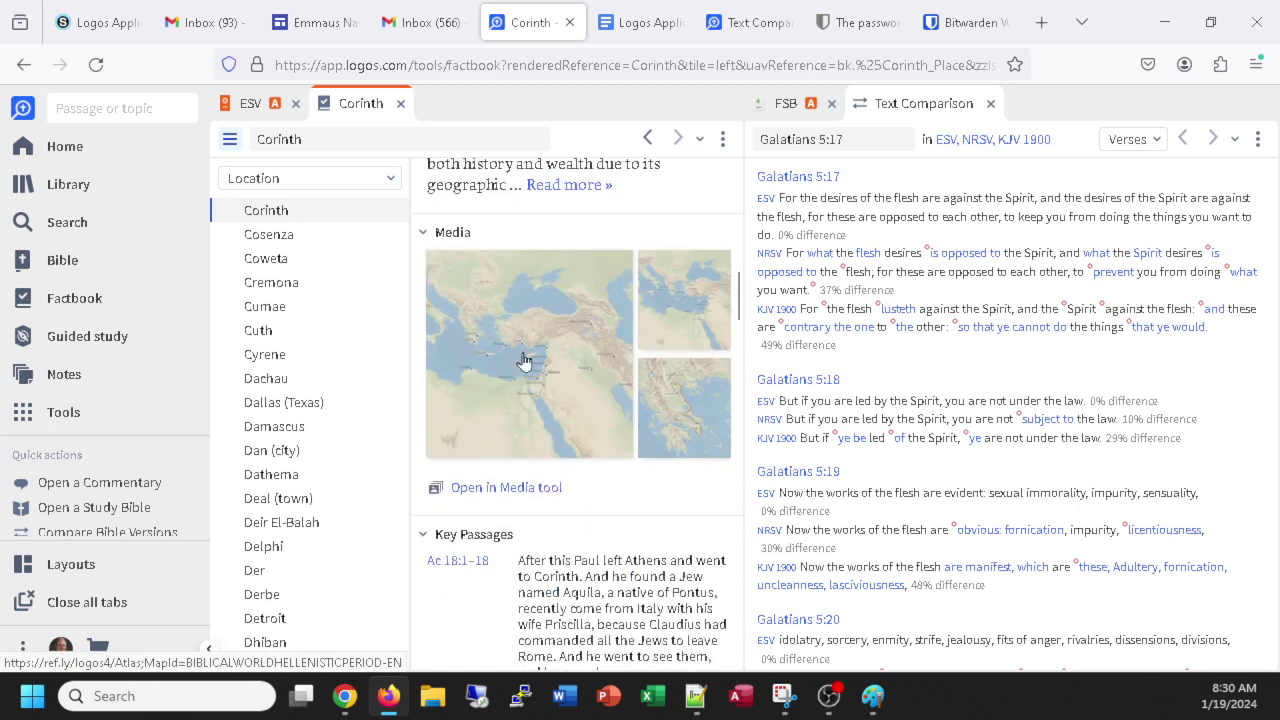
pyautogui.scroll(-1, 523, 360)
pyautogui.scroll(2, 523, 358)
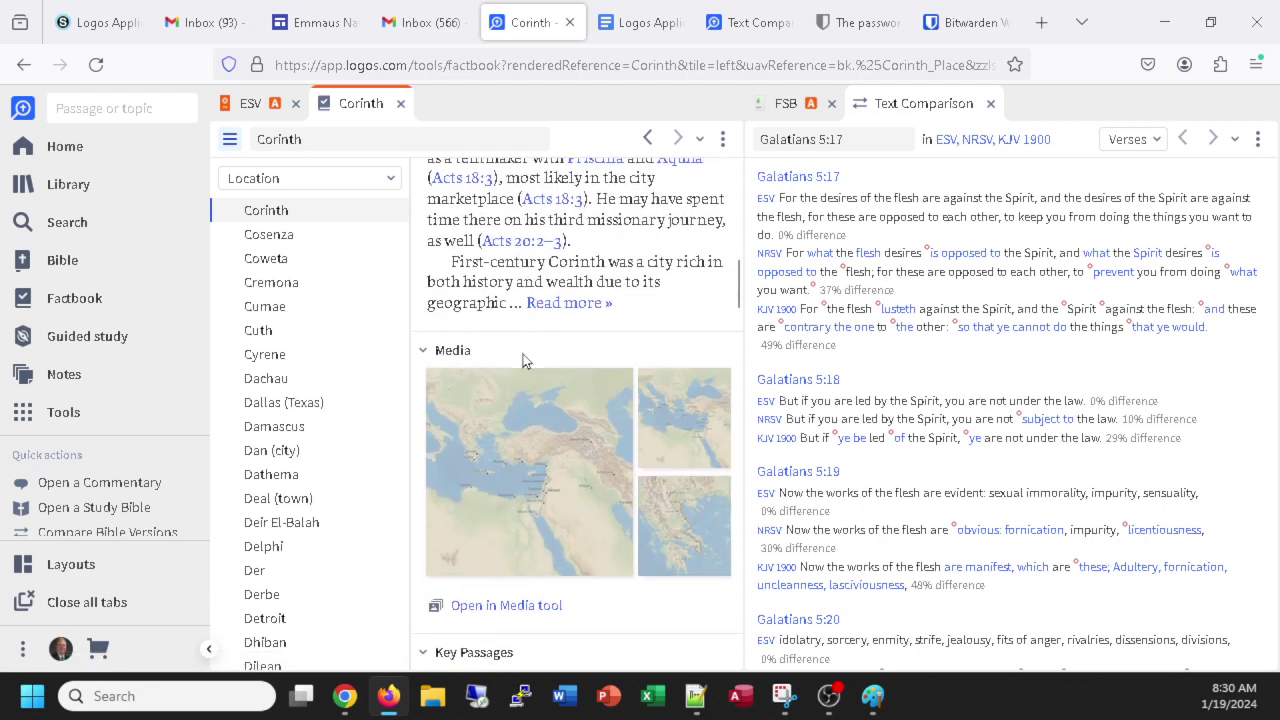
pyautogui.scroll(2, 523, 360)
pyautogui.scroll(-1, 521, 352)
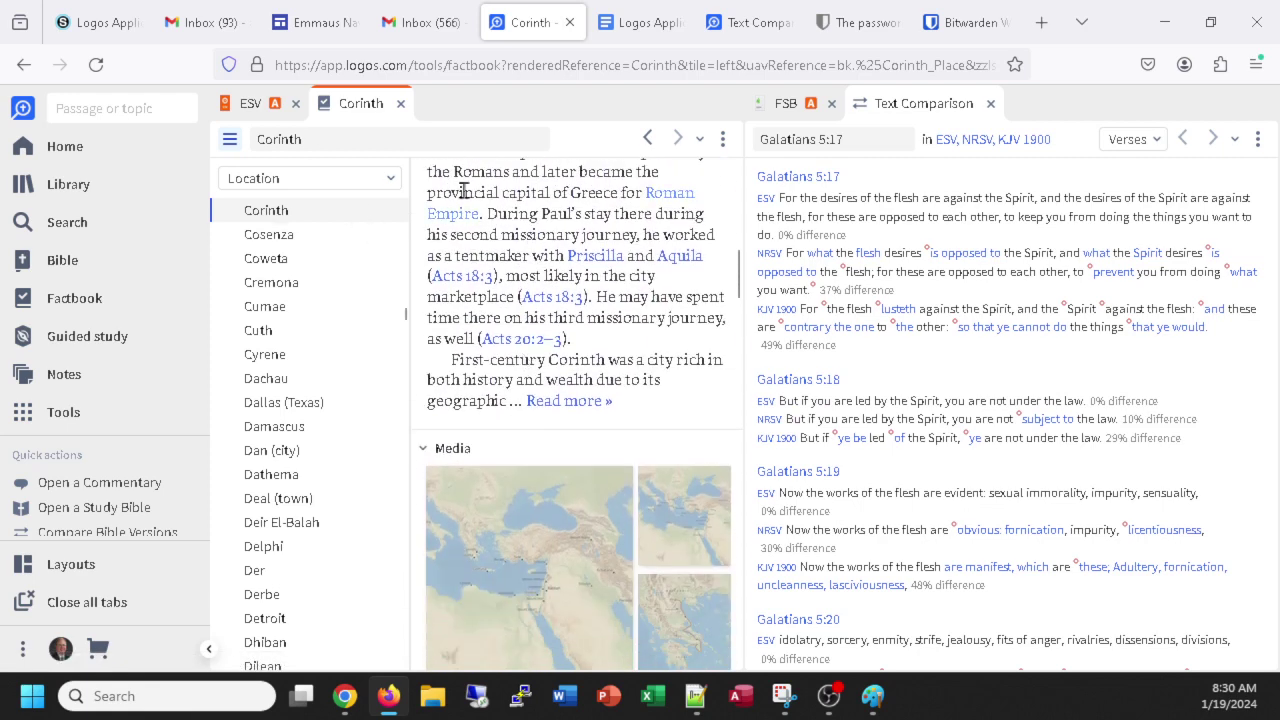
pyautogui.scroll(1, 365, 300)
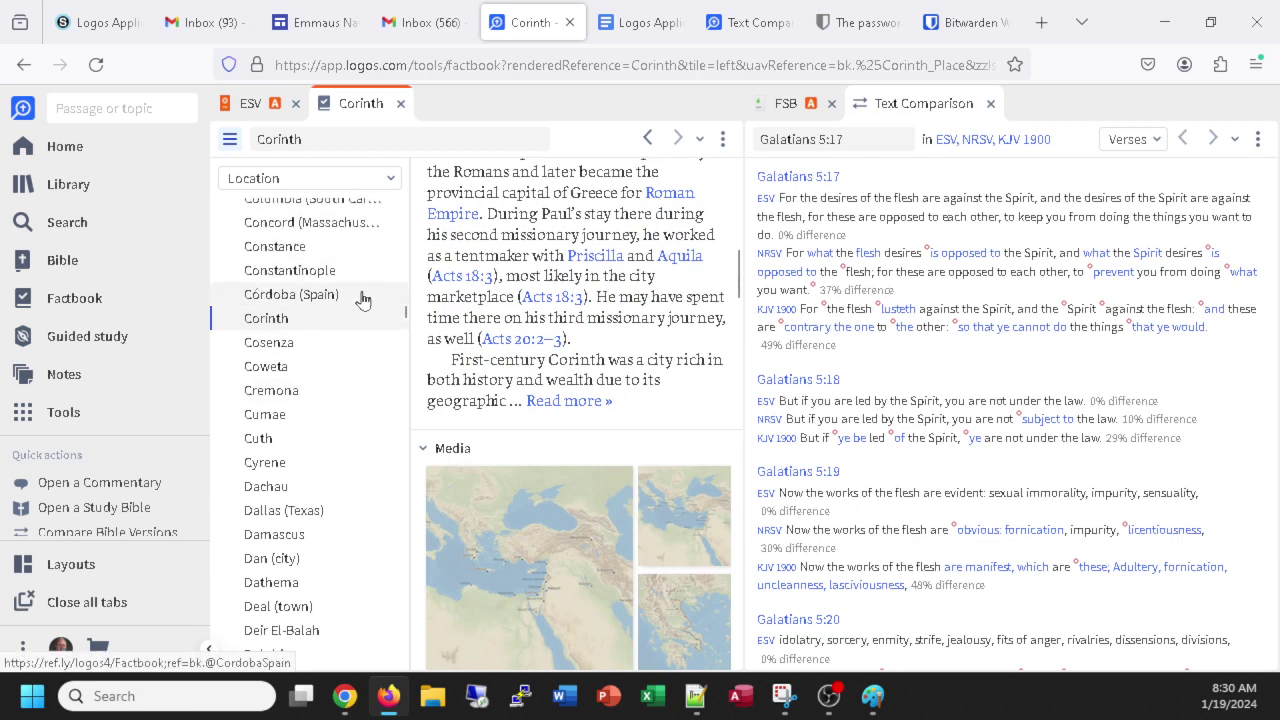
pyautogui.scroll(-1, 362, 300)
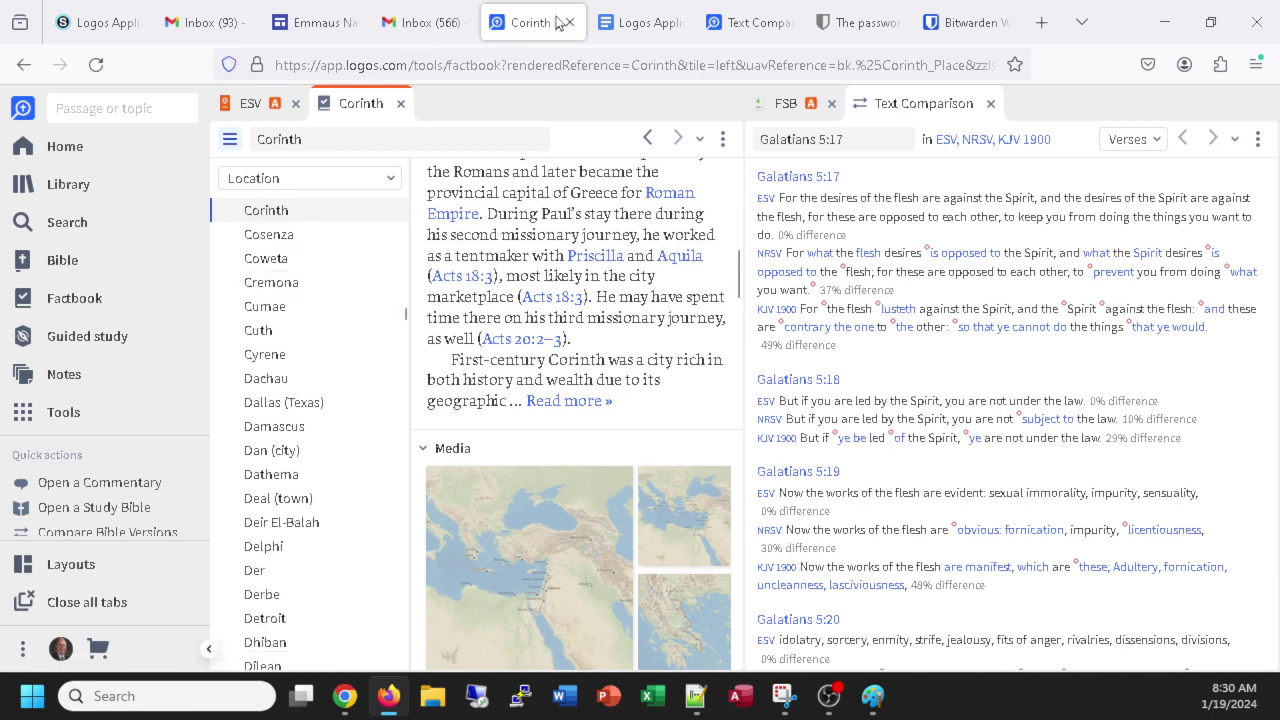
pyautogui.click(622, 24)
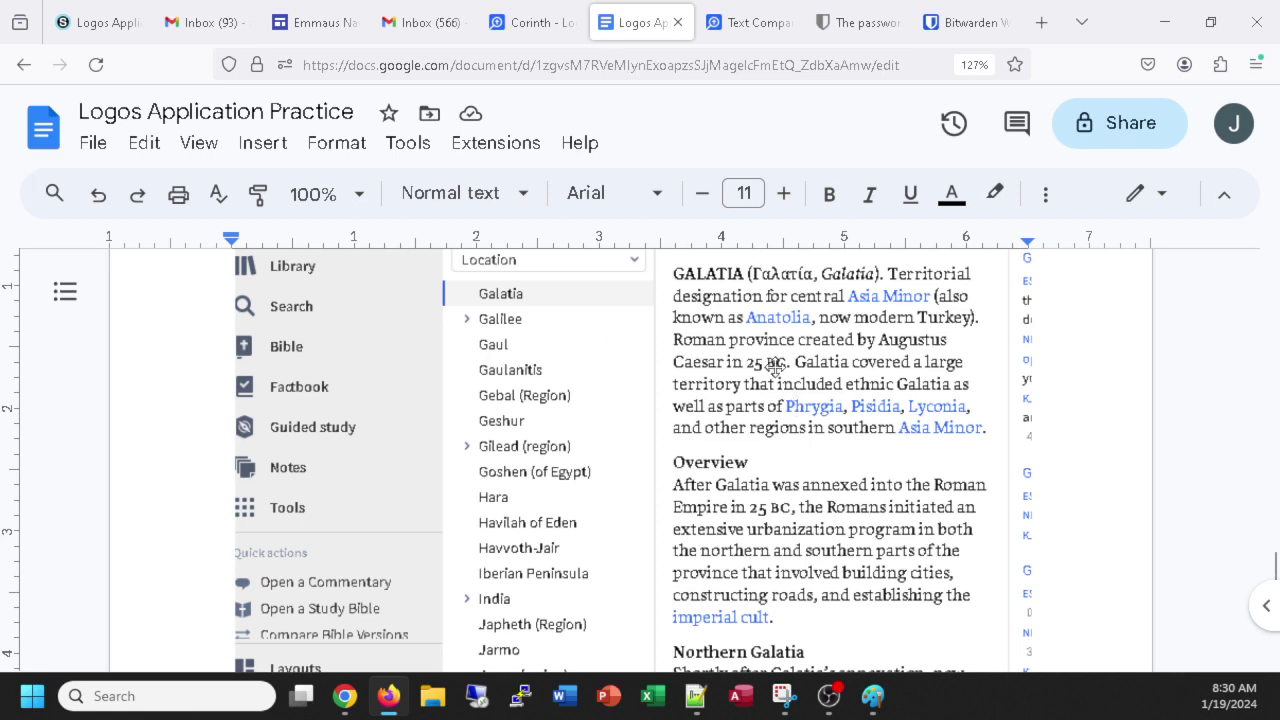
# Scroll the document to the 'Step #4 tools → Factbook' line, then return to the Corinth Factbook tab.
pyautogui.scroll(-3, 683, 420)
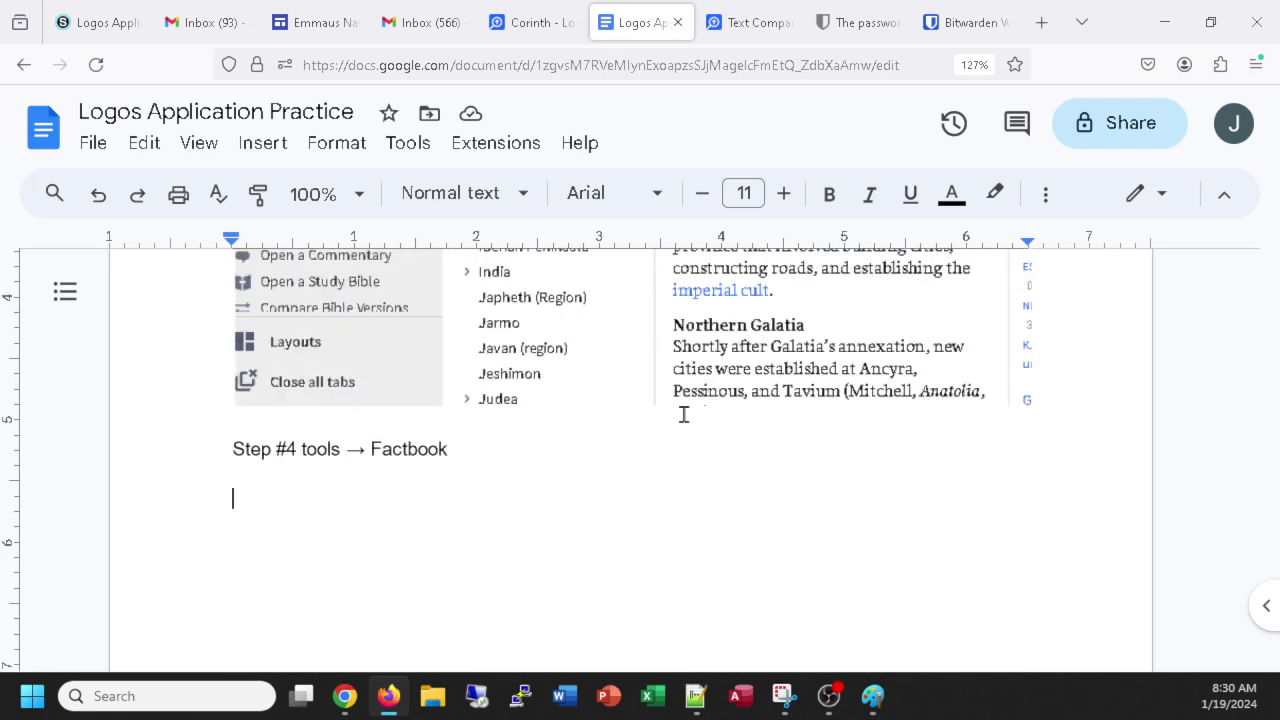
pyautogui.scroll(2, 683, 415)
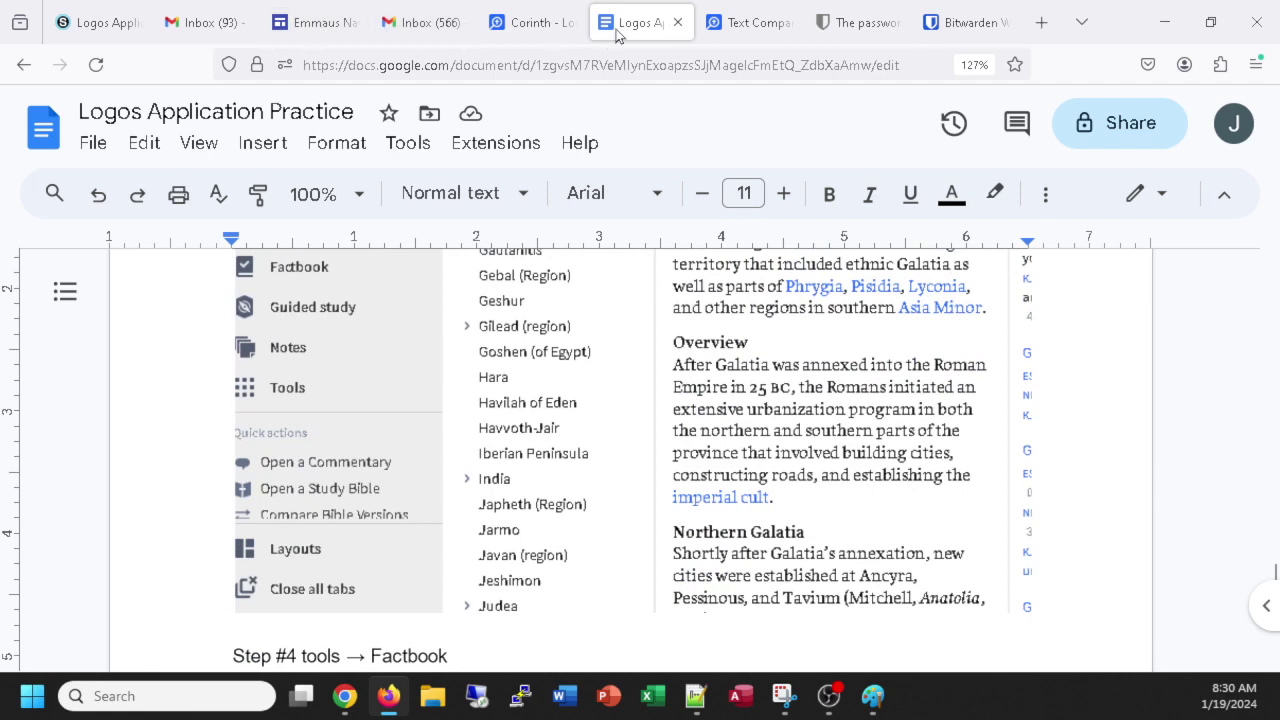
pyautogui.click(535, 22)
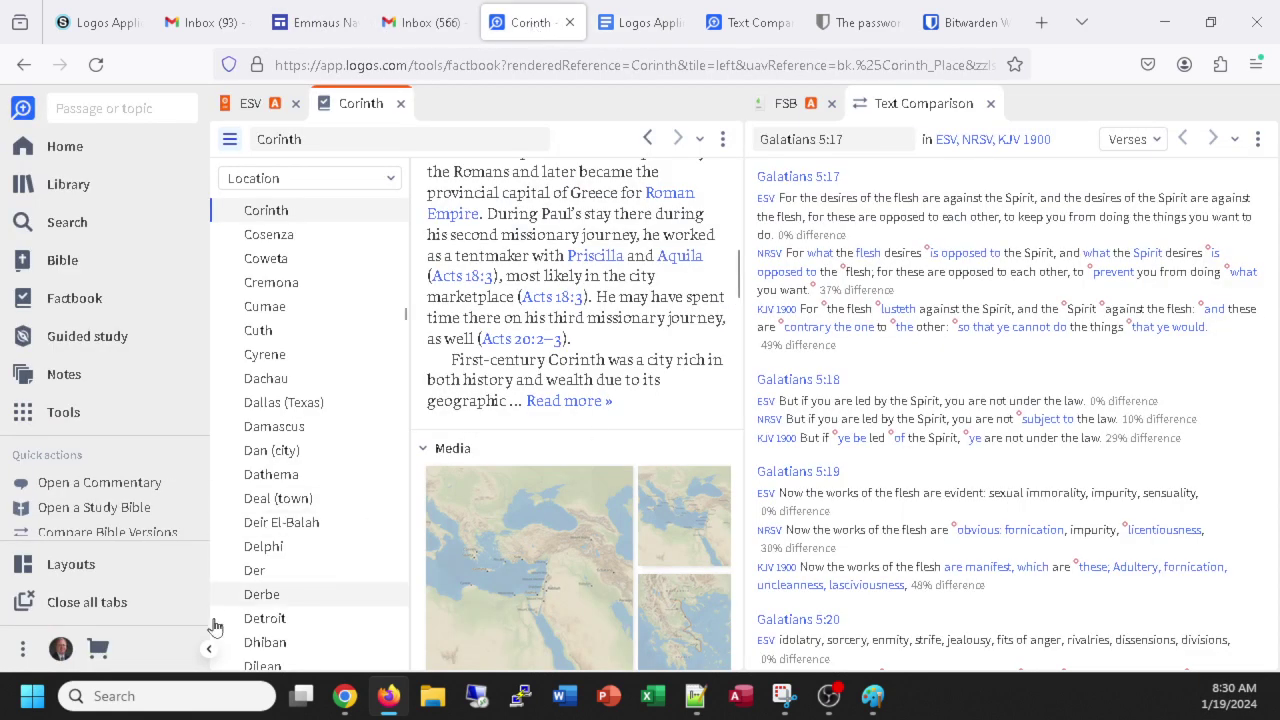
# Launch Snipping Tool via a 'snip' search and capture the Corinth Factbook area, then minimize it.
pyautogui.click(32, 697)
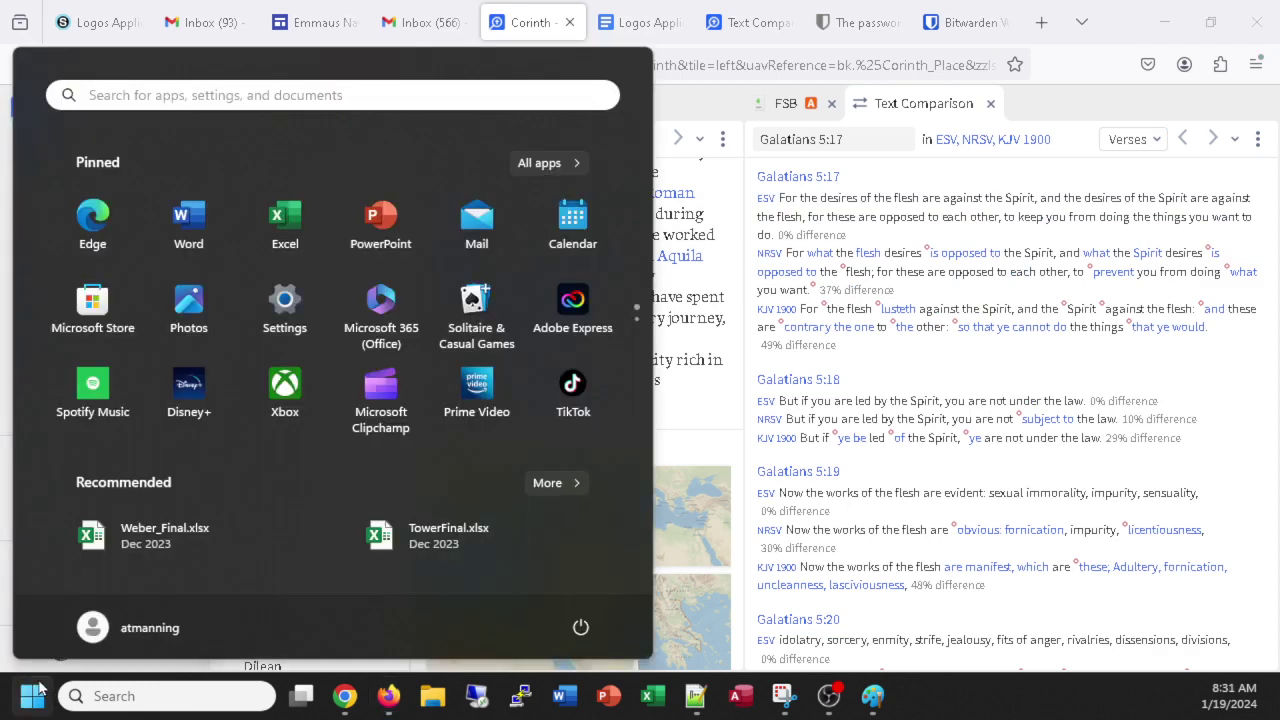
pyautogui.write('snip')
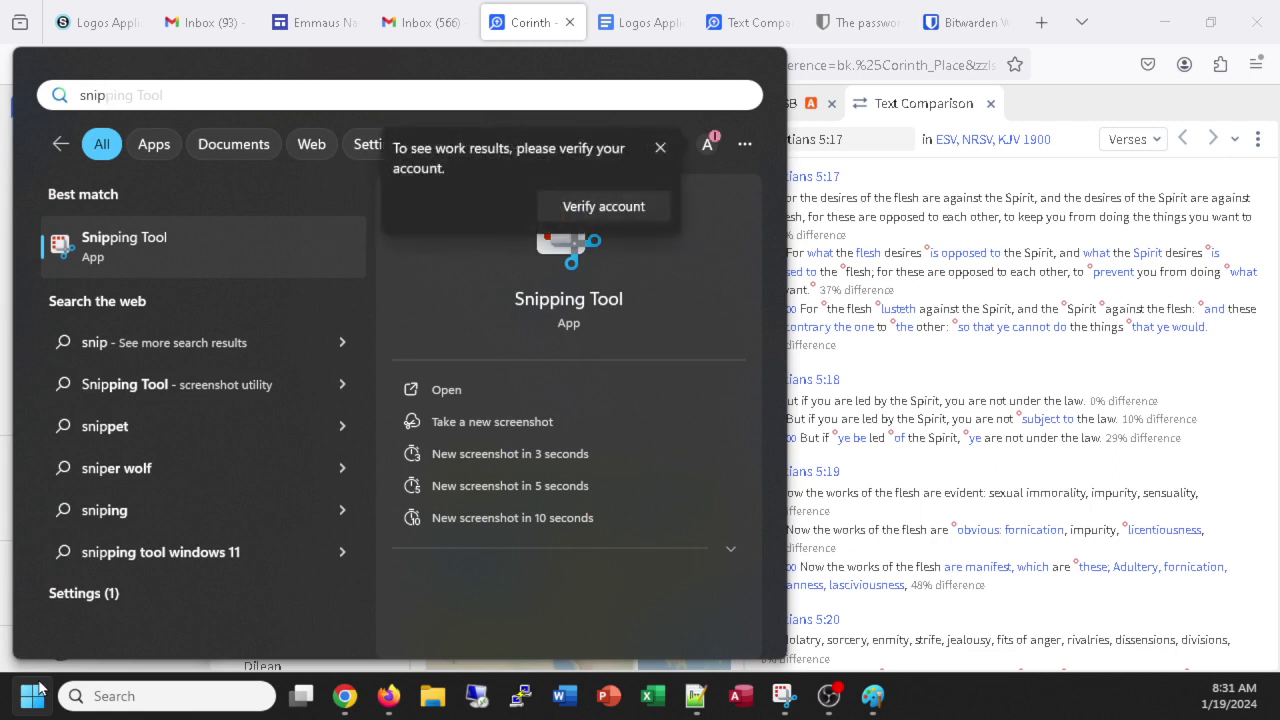
pyautogui.click(150, 239)
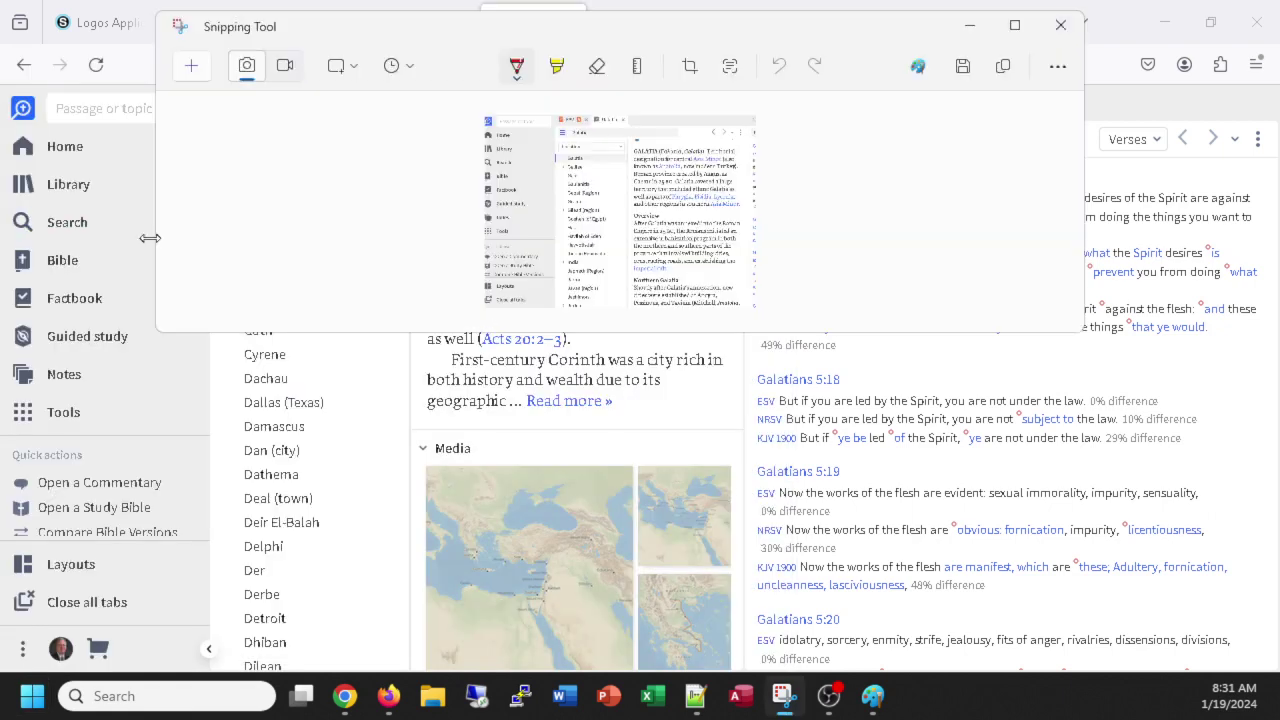
pyautogui.click(189, 68)
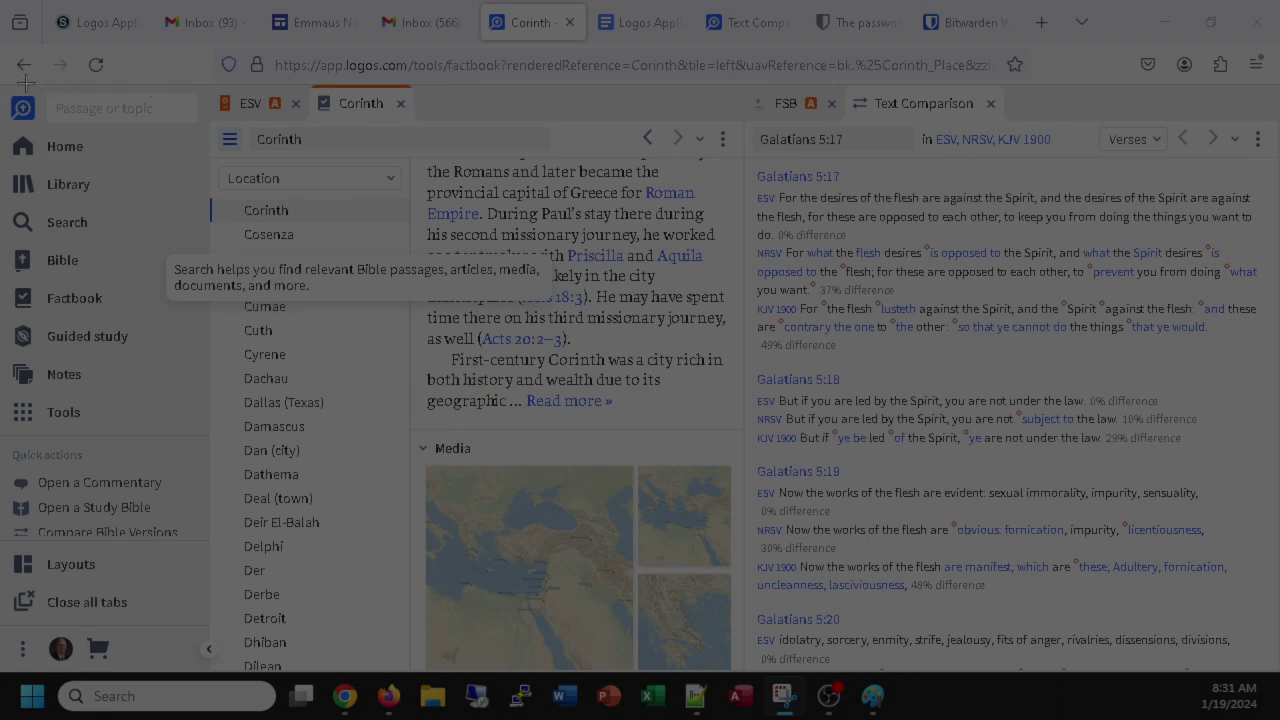
pyautogui.moveTo(28, 42); pyautogui.dragTo(756, 595)
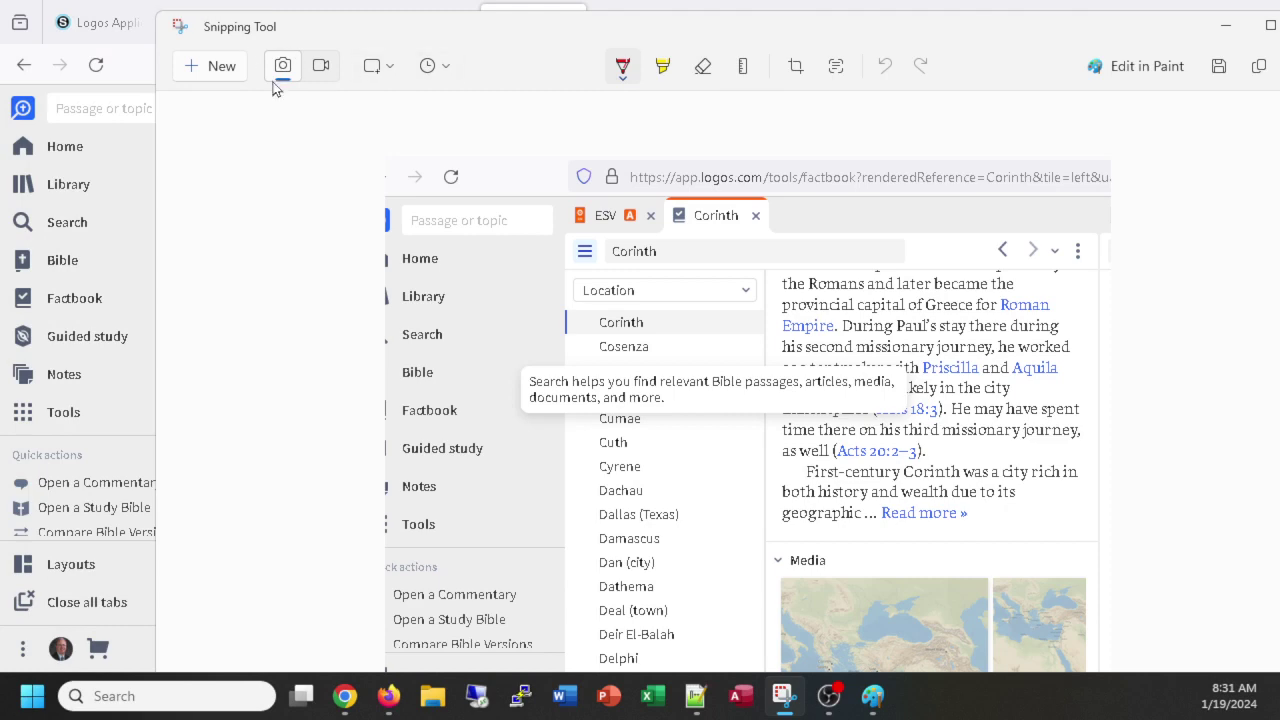
pyautogui.click(222, 66)
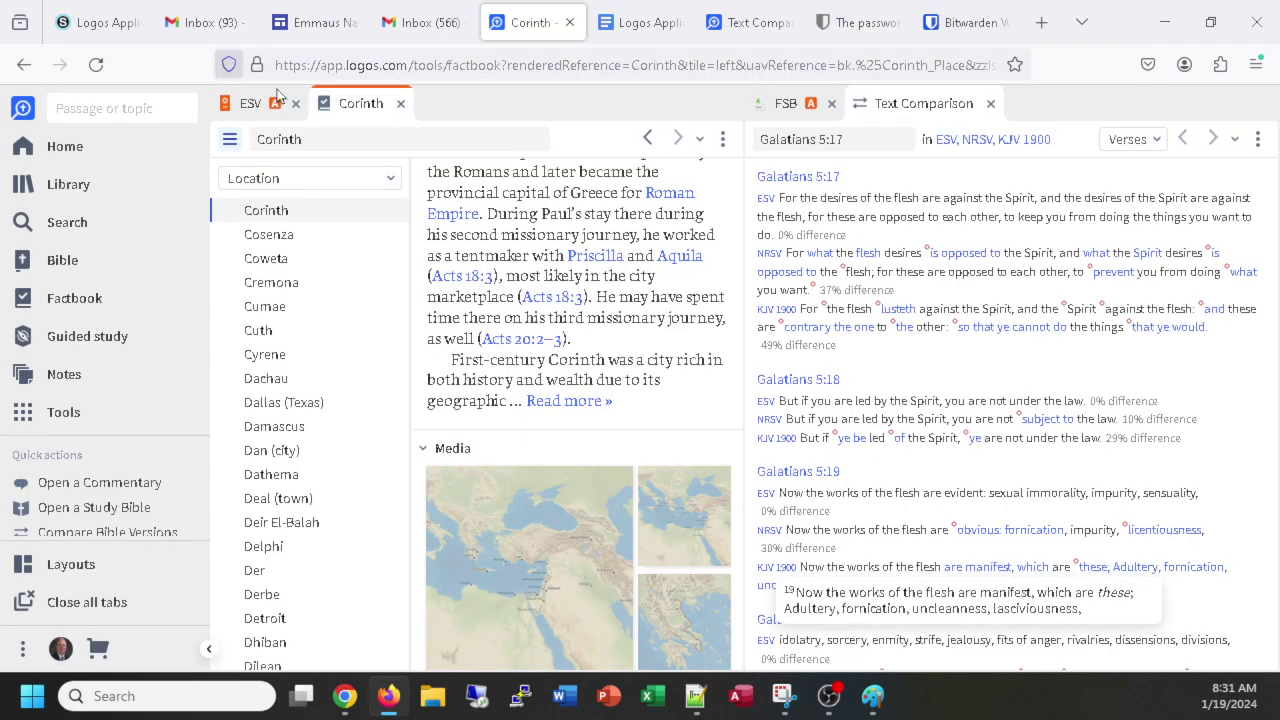
# Paste the Corinth Factbook screenshot below Step #4 in the practice document.
pyautogui.click(640, 22)
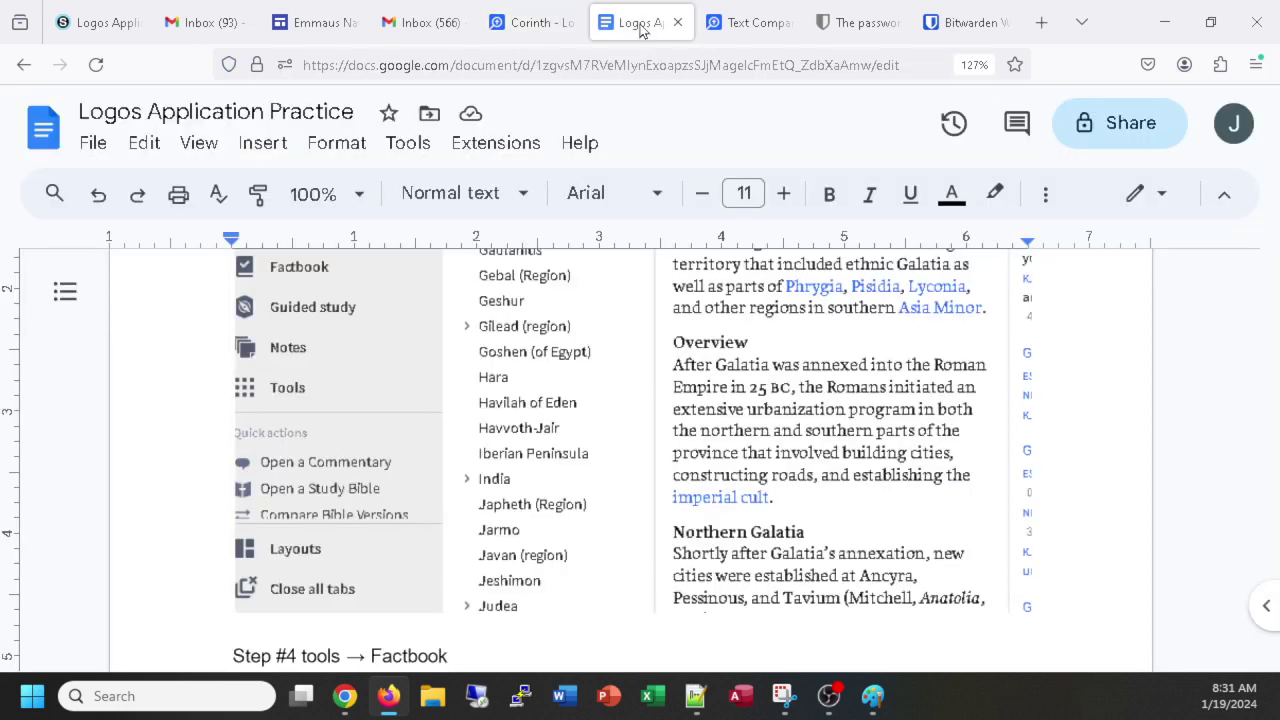
pyautogui.scroll(-3, 543, 458)
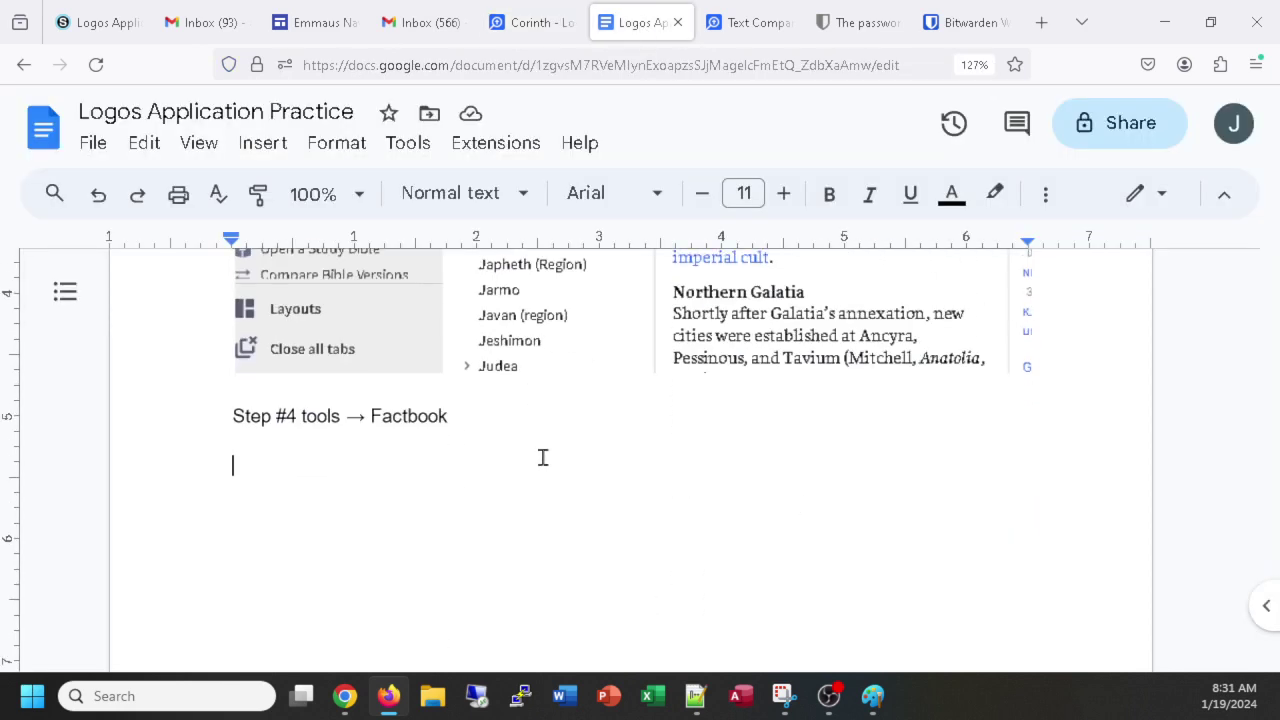
pyautogui.rightClick(373, 470)
pyautogui.press('Escape')
pyautogui.hotkey('ctrl', 'v')
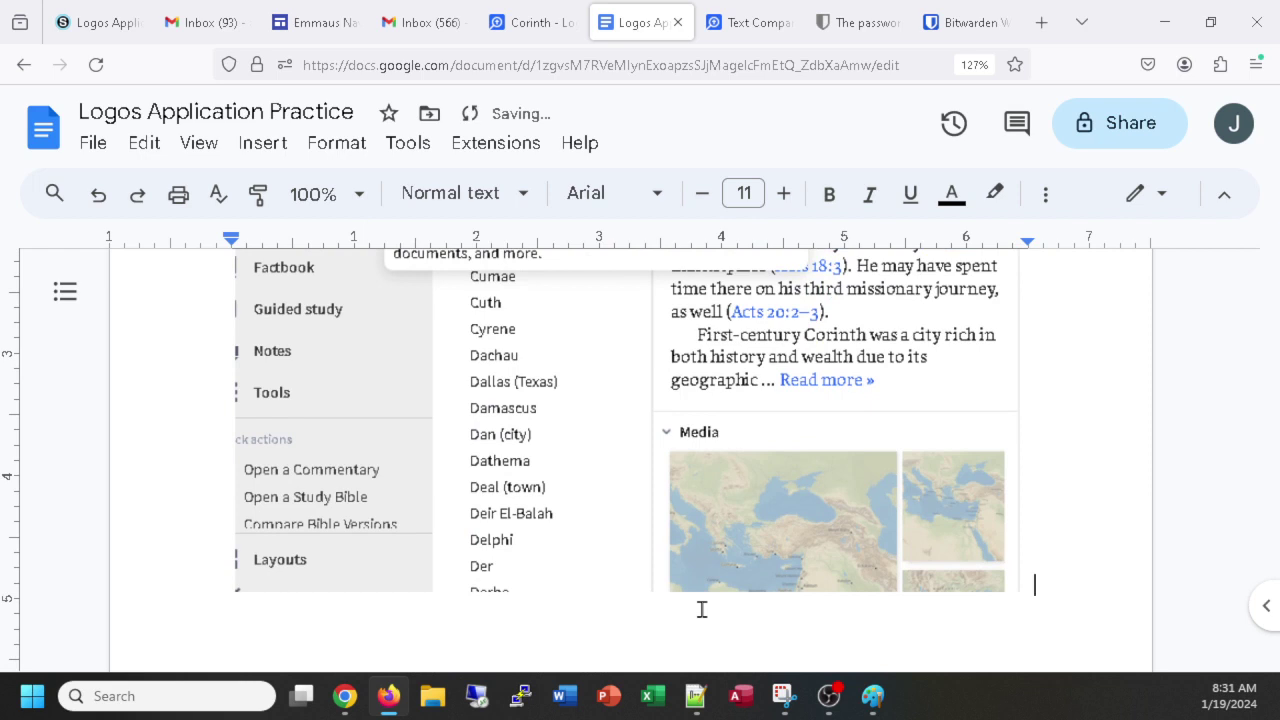
pyautogui.press('Return')
# Caption it 'Step #4b - Fact Book for "Corinth"', with a blank line between image and caption.
pyautogui.write('V')
pyautogui.press('BackSpace')
pyautogui.write('Fact Boolk for "Co')
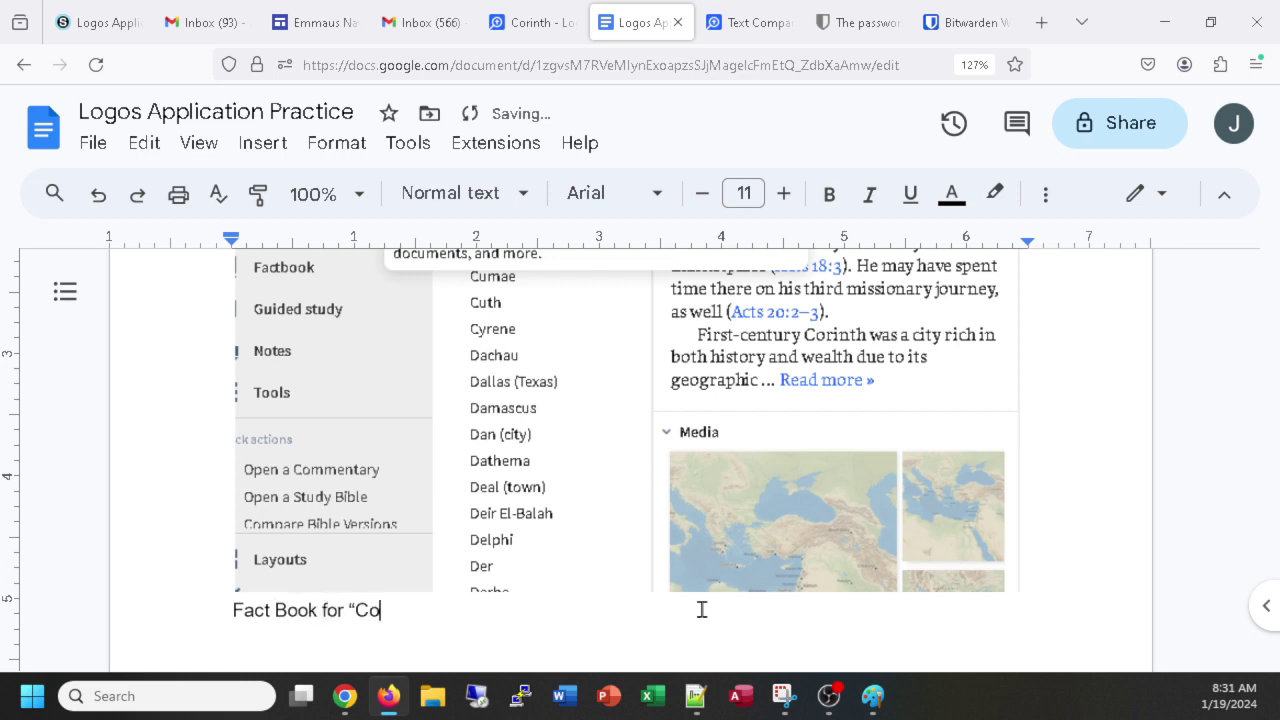
pyautogui.write('rint')
pyautogui.write('h"')
pyautogui.press('Return')
pyautogui.press('Return')
pyautogui.press('Return')
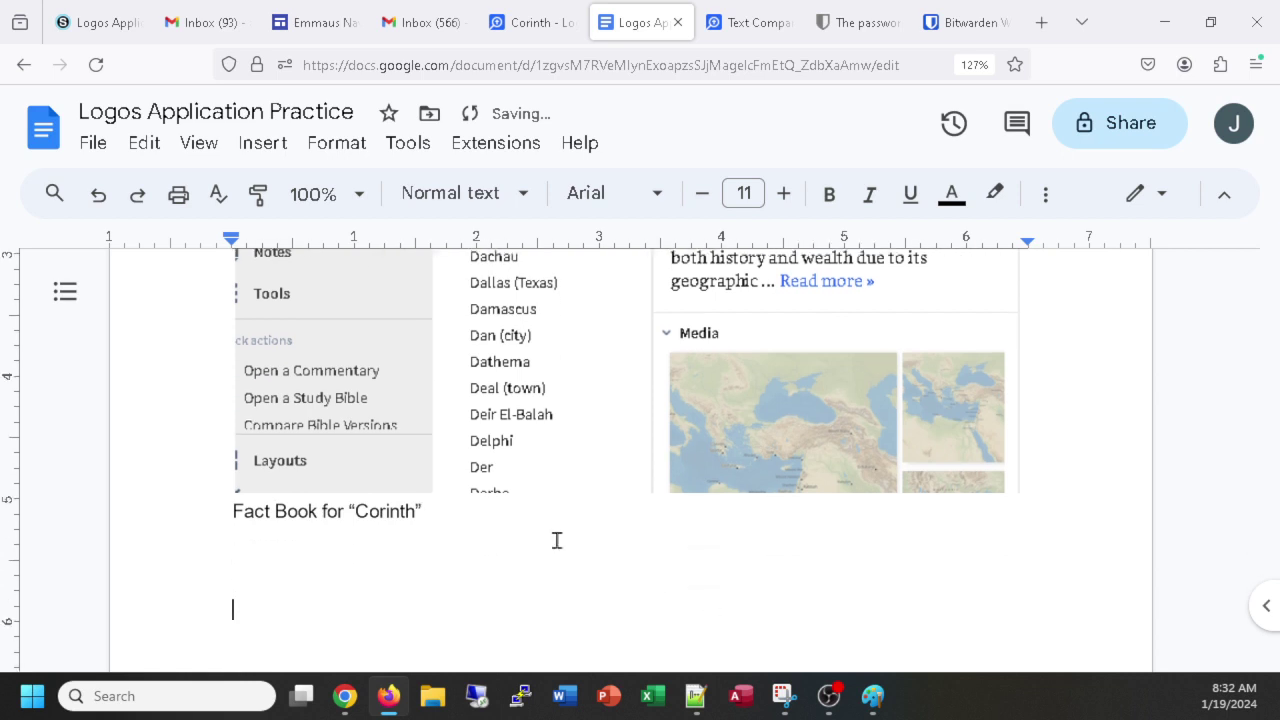
pyautogui.click(230, 511)
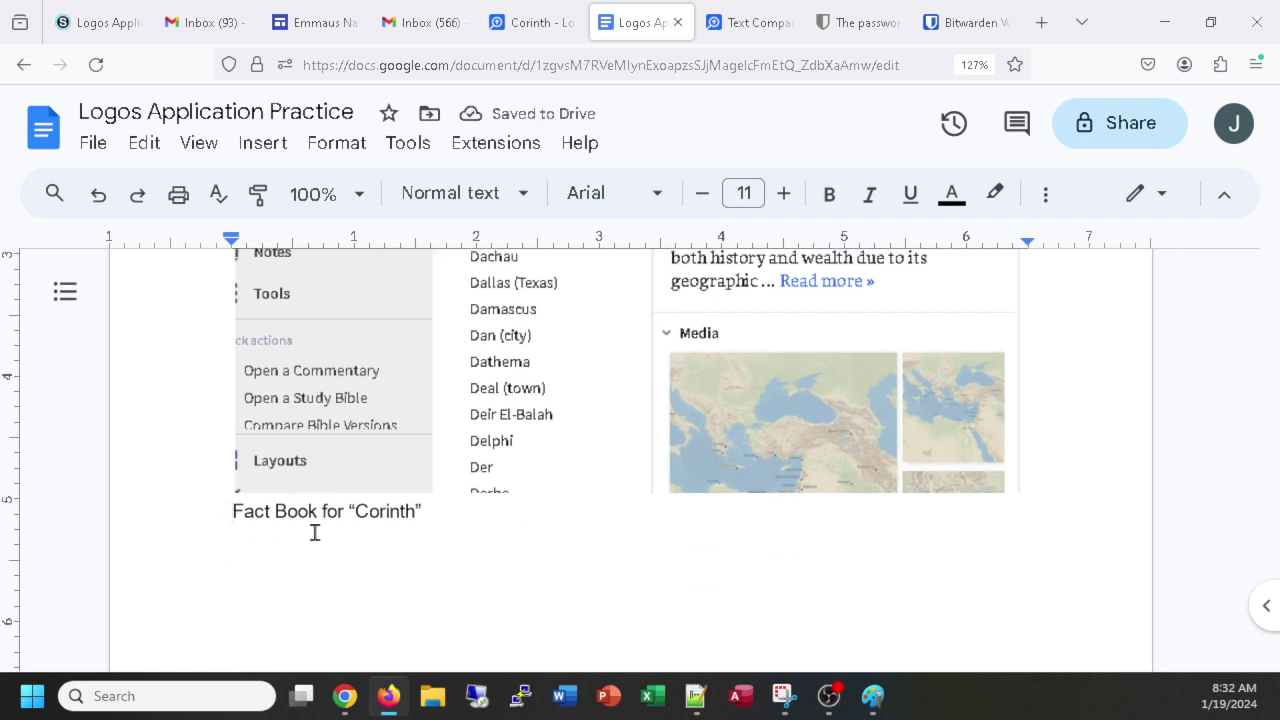
pyautogui.write('Step ')
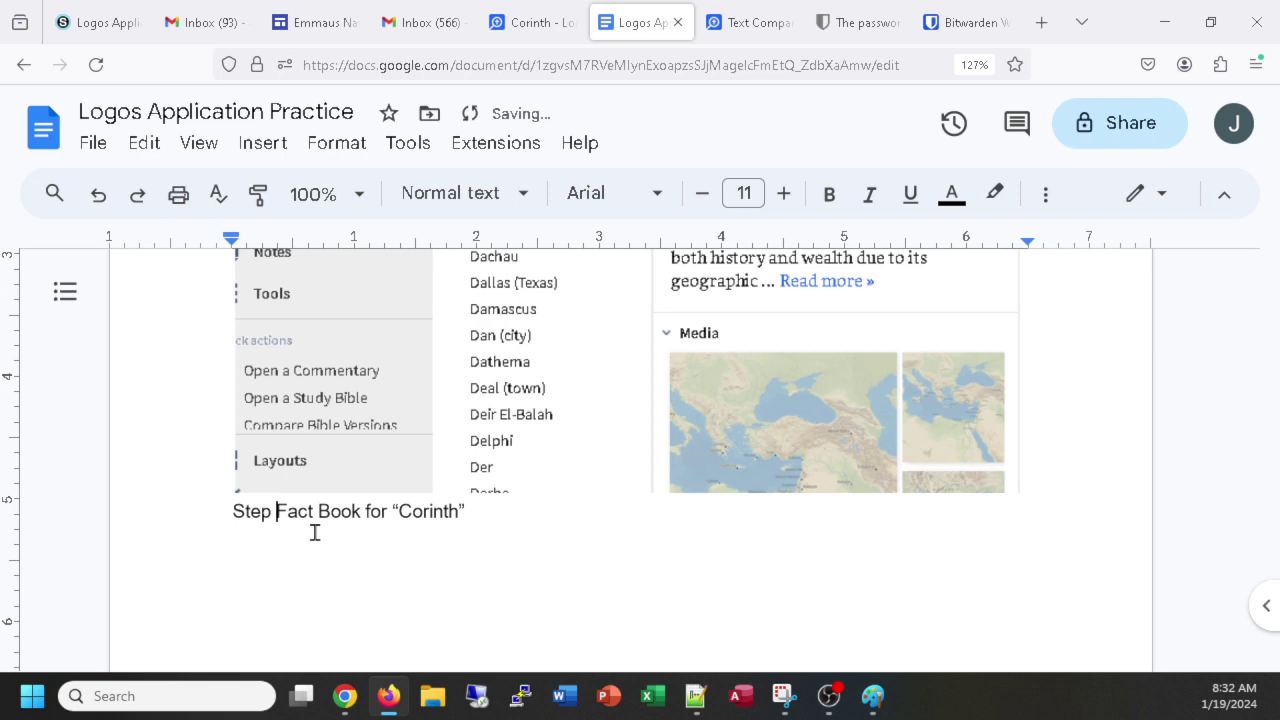
pyautogui.write('#4b -')
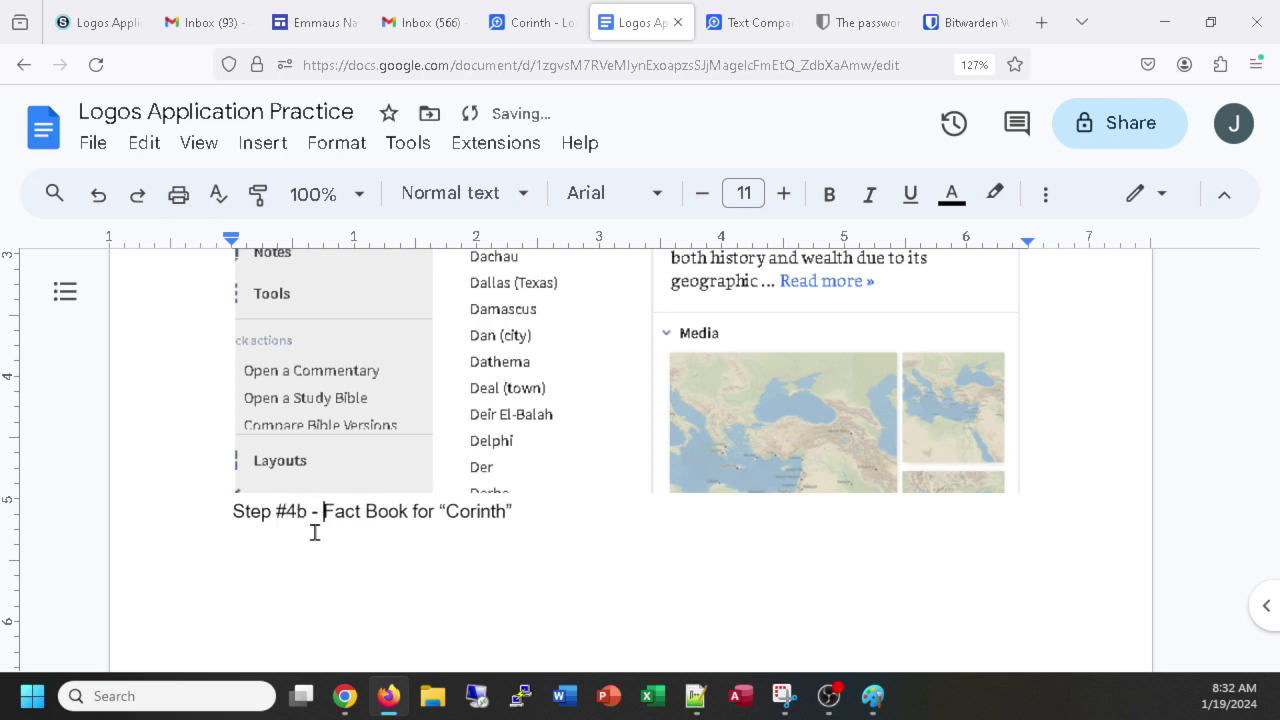
pyautogui.click(1039, 485)
pyautogui.press('Return')
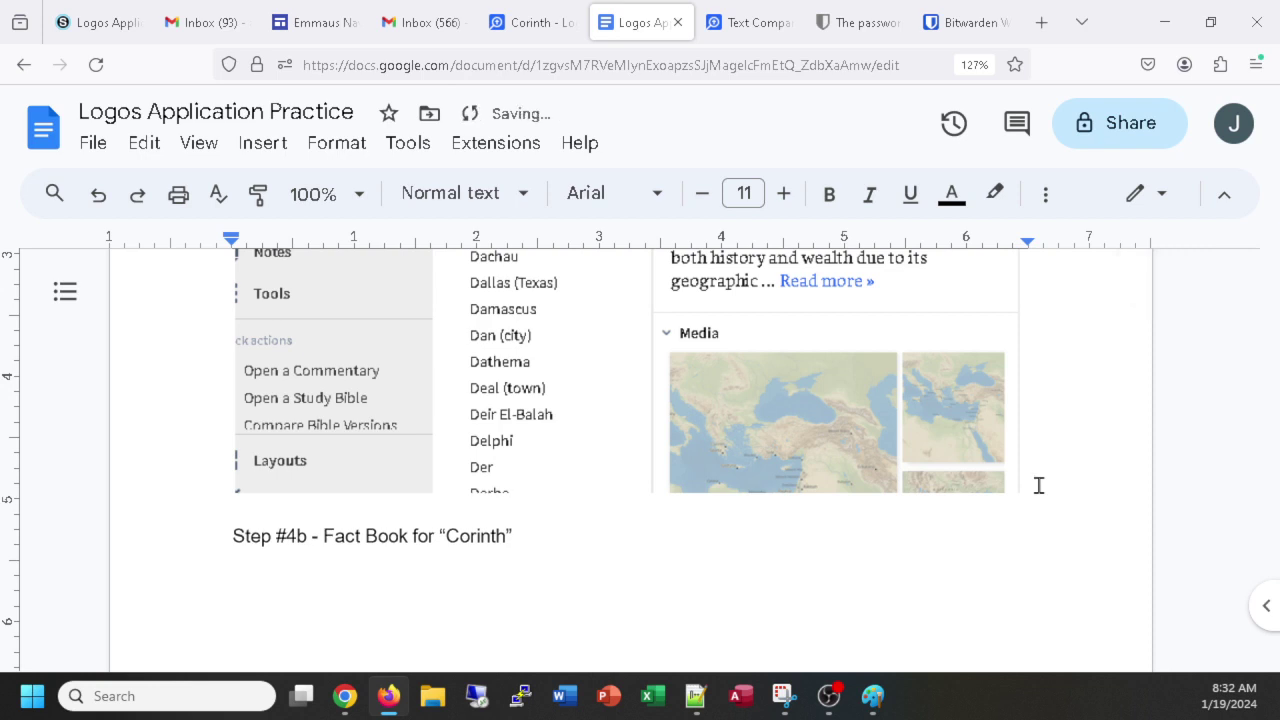
pyautogui.click(597, 590)
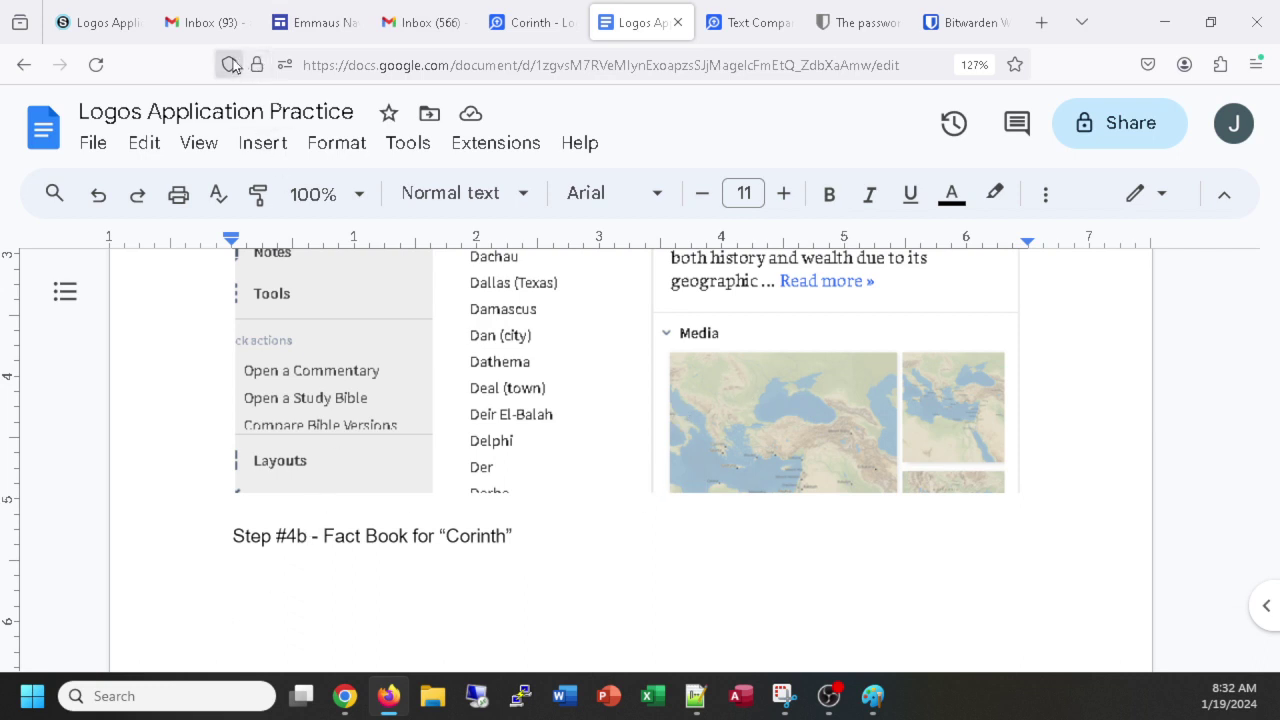
# Scroll through the Schoology assignment's remaining steps 4–8 and the See also links.
pyautogui.click(125, 30)
pyautogui.scroll(-3, 375, 400)
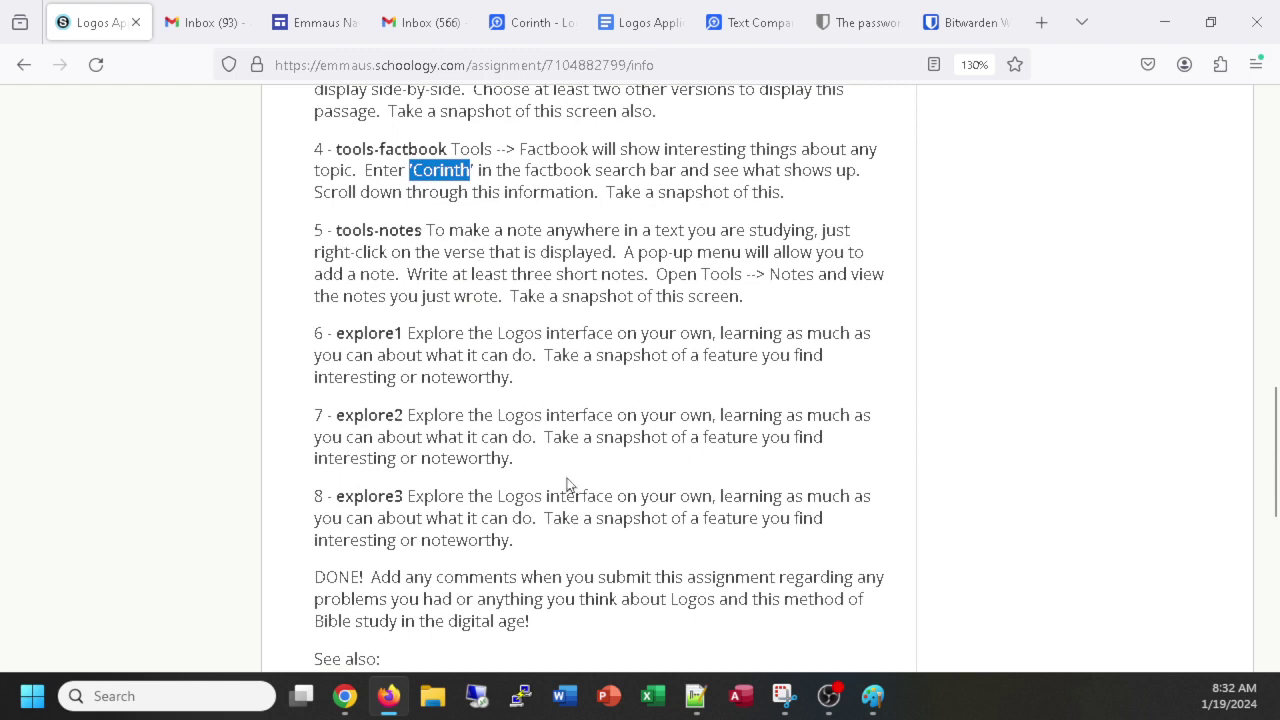
pyautogui.scroll(-3, 570, 484)
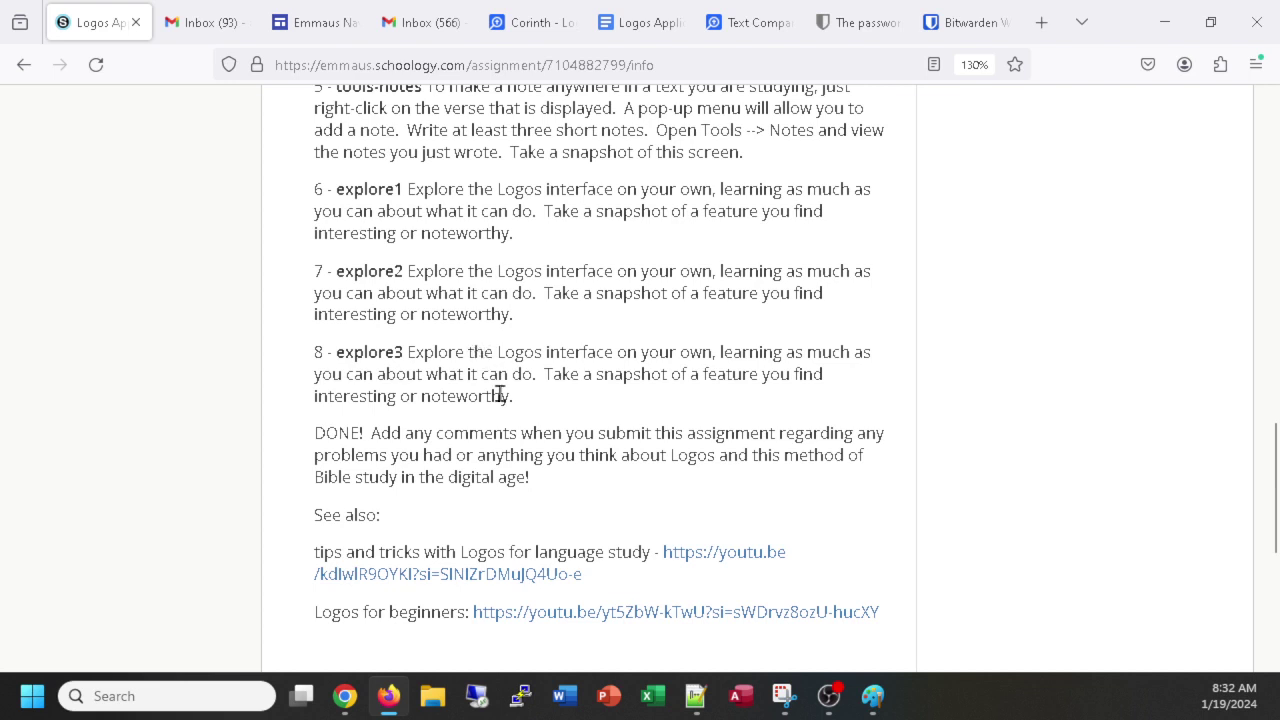
pyautogui.scroll(3, 497, 394)
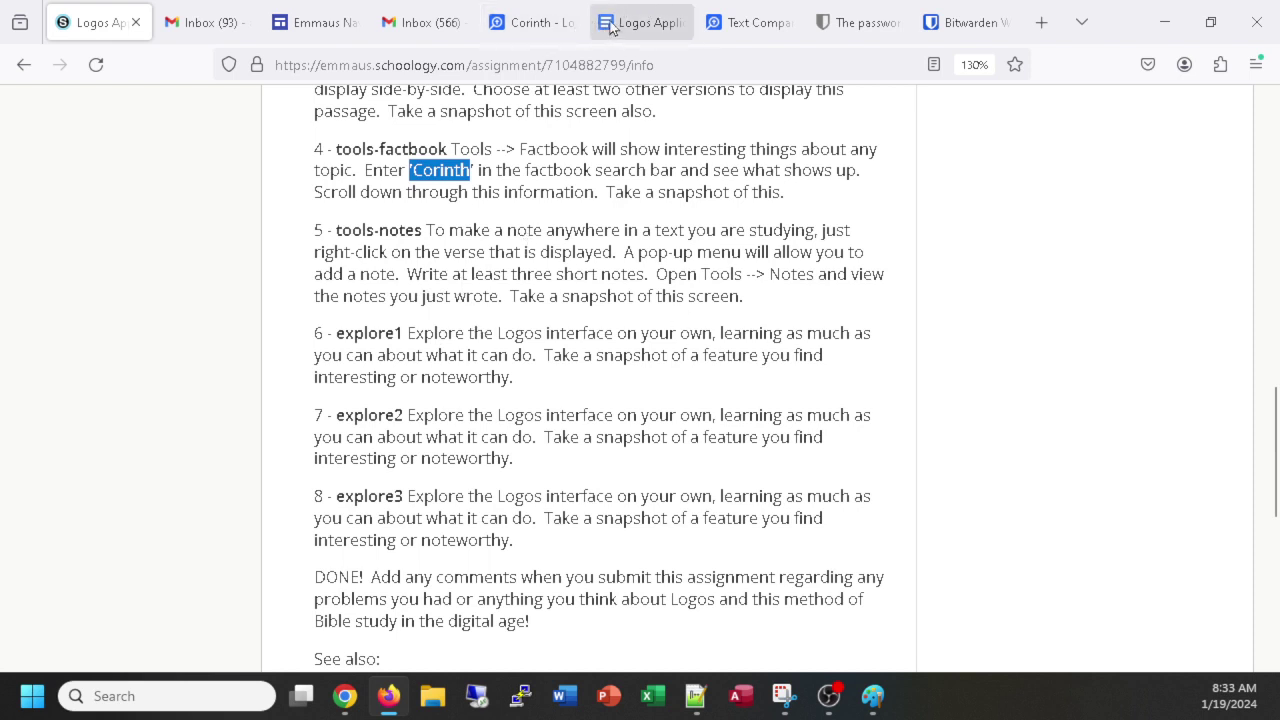
# Open Tools > Notes in Logos to list every saved note, then go back to Schoology.
pyautogui.click(520, 26)
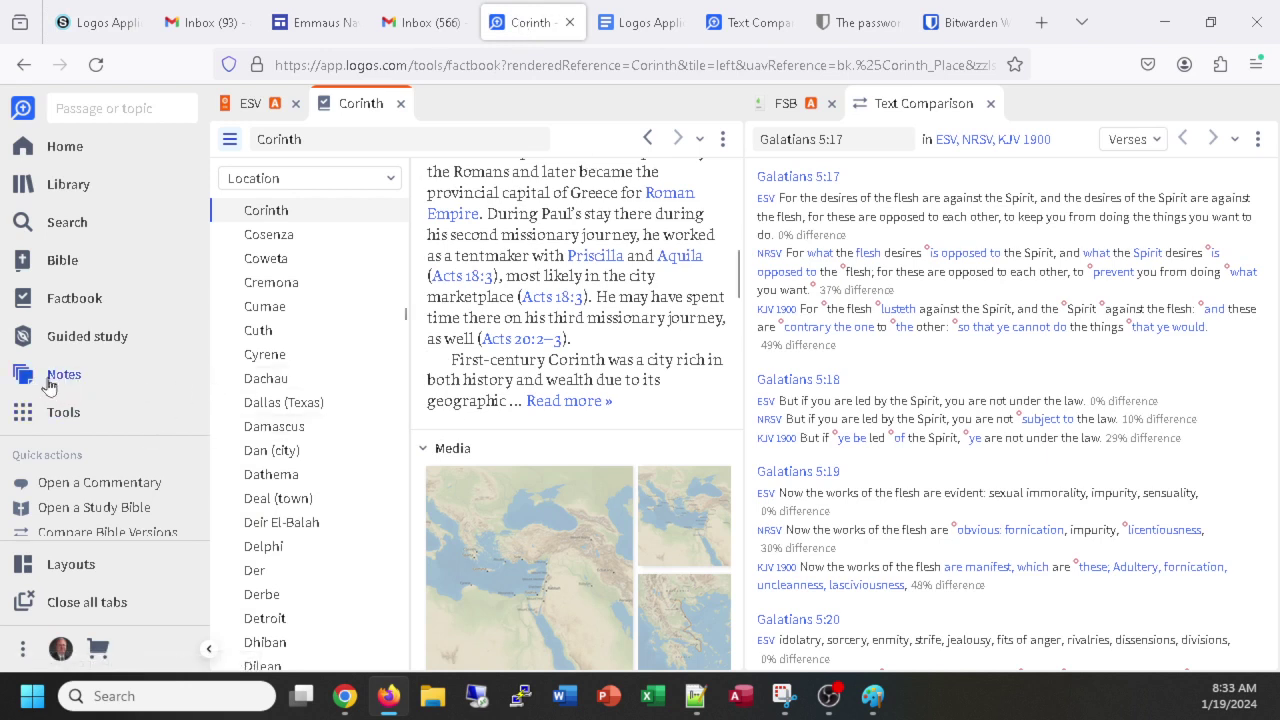
pyautogui.click(56, 424)
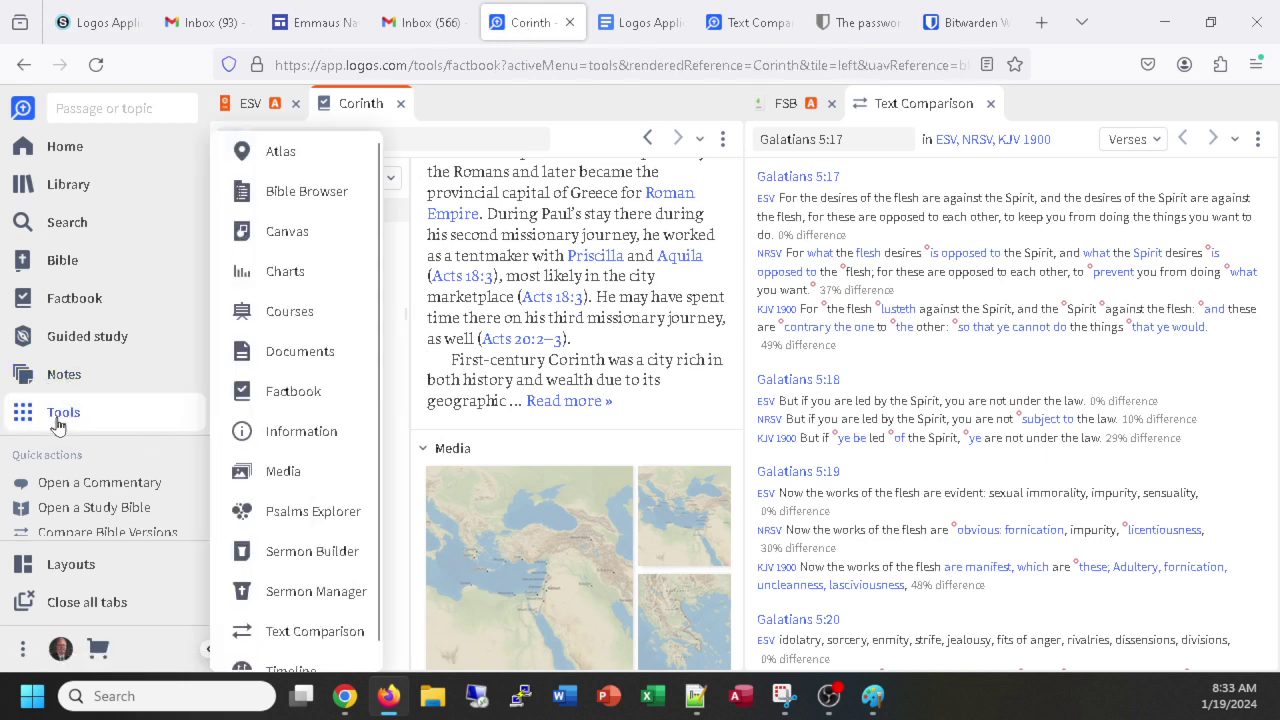
pyautogui.scroll(-1, 330, 430)
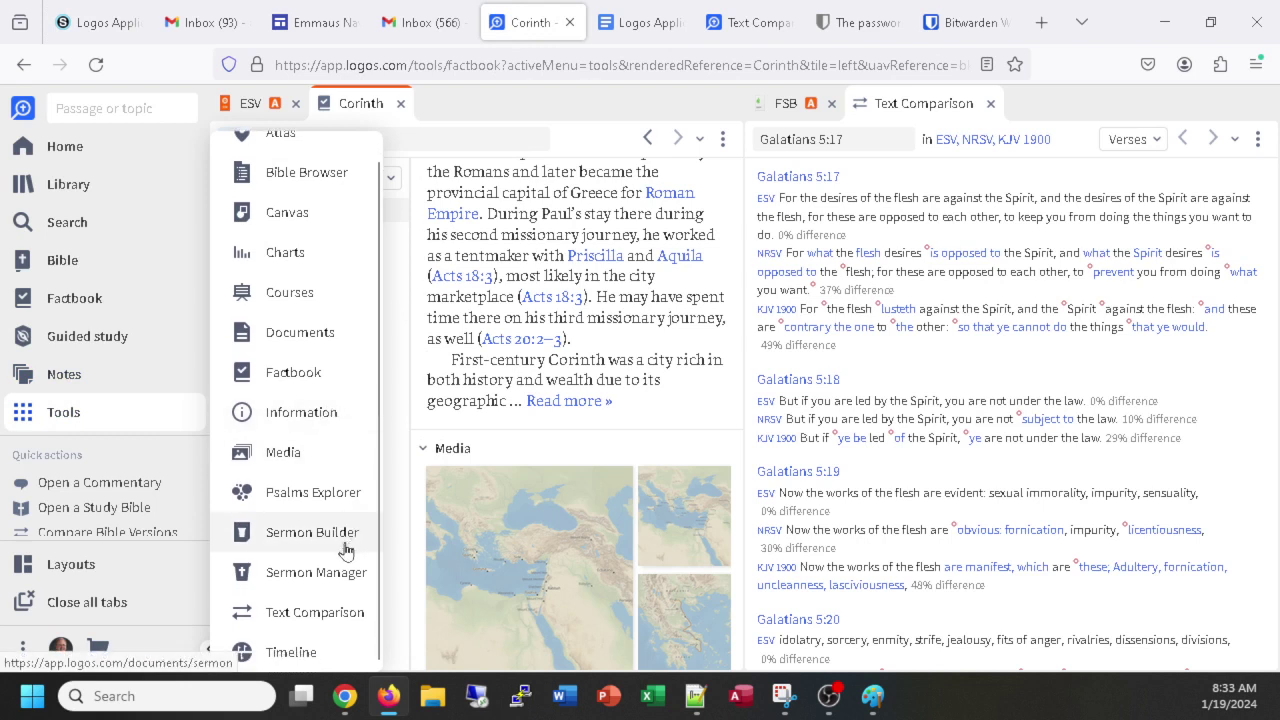
pyautogui.scroll(1, 293, 538)
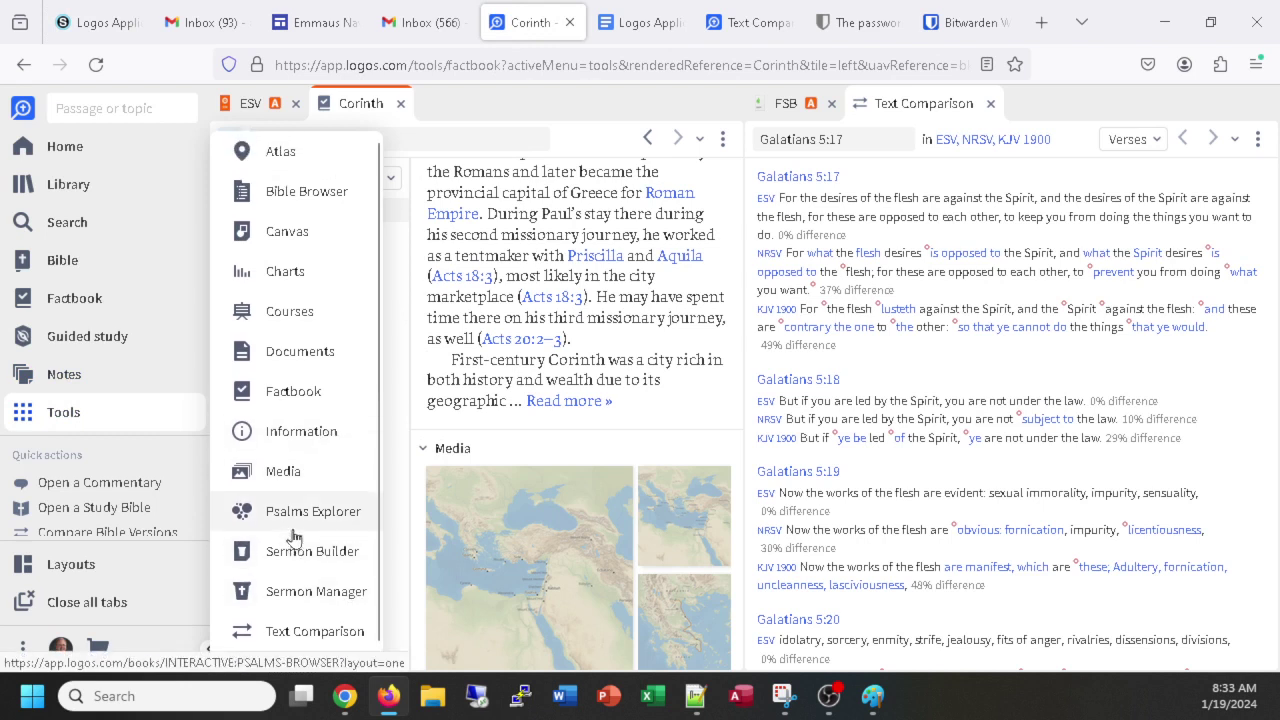
pyautogui.scroll(-1, 295, 540)
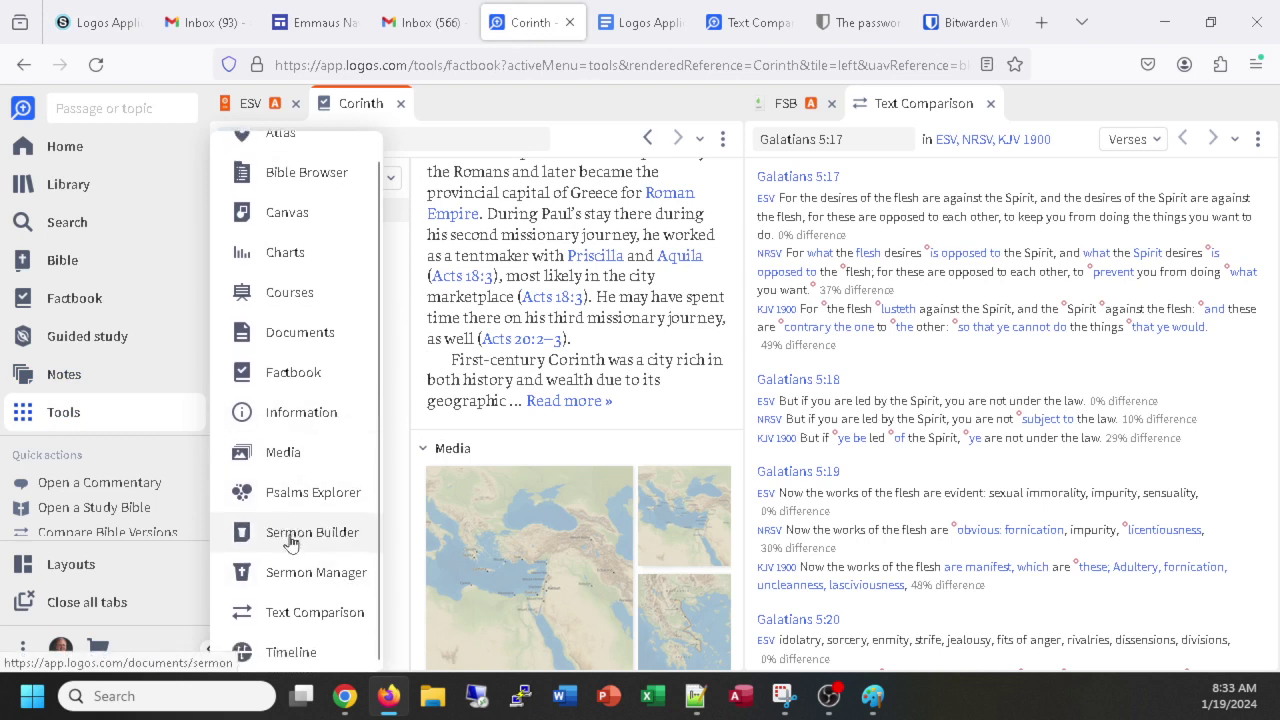
pyautogui.click(55, 376)
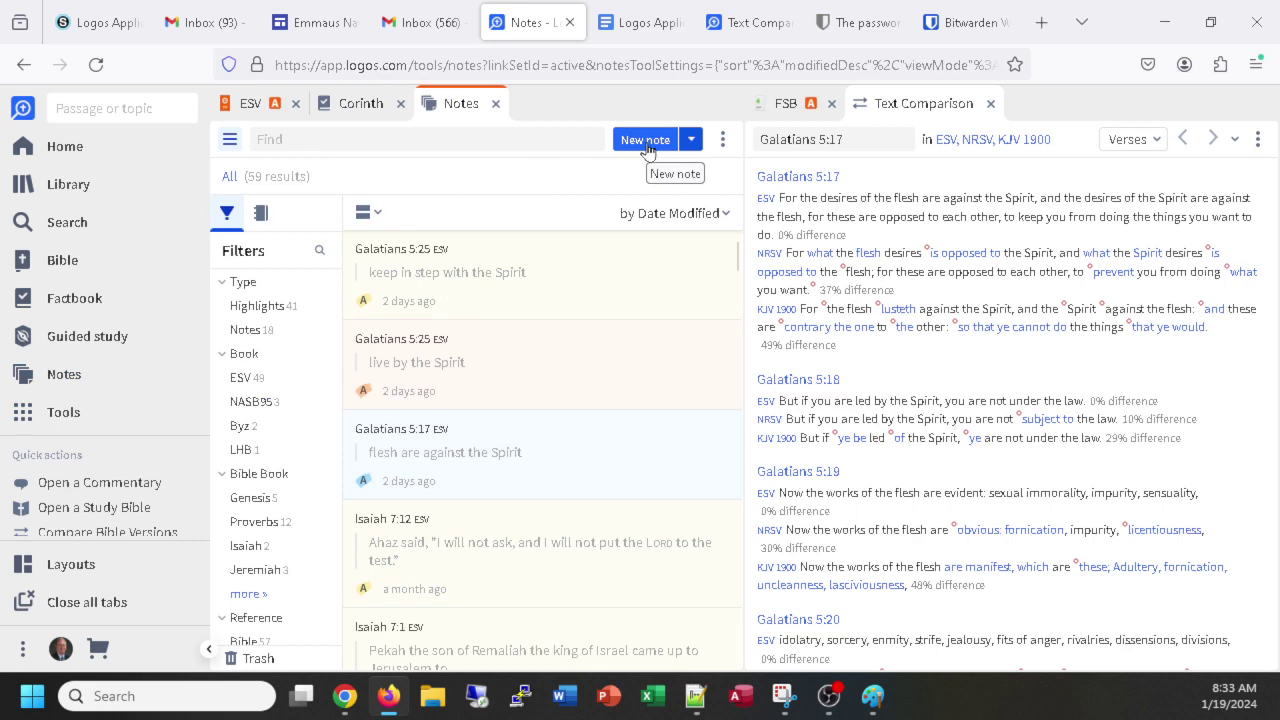
pyautogui.click(100, 22)
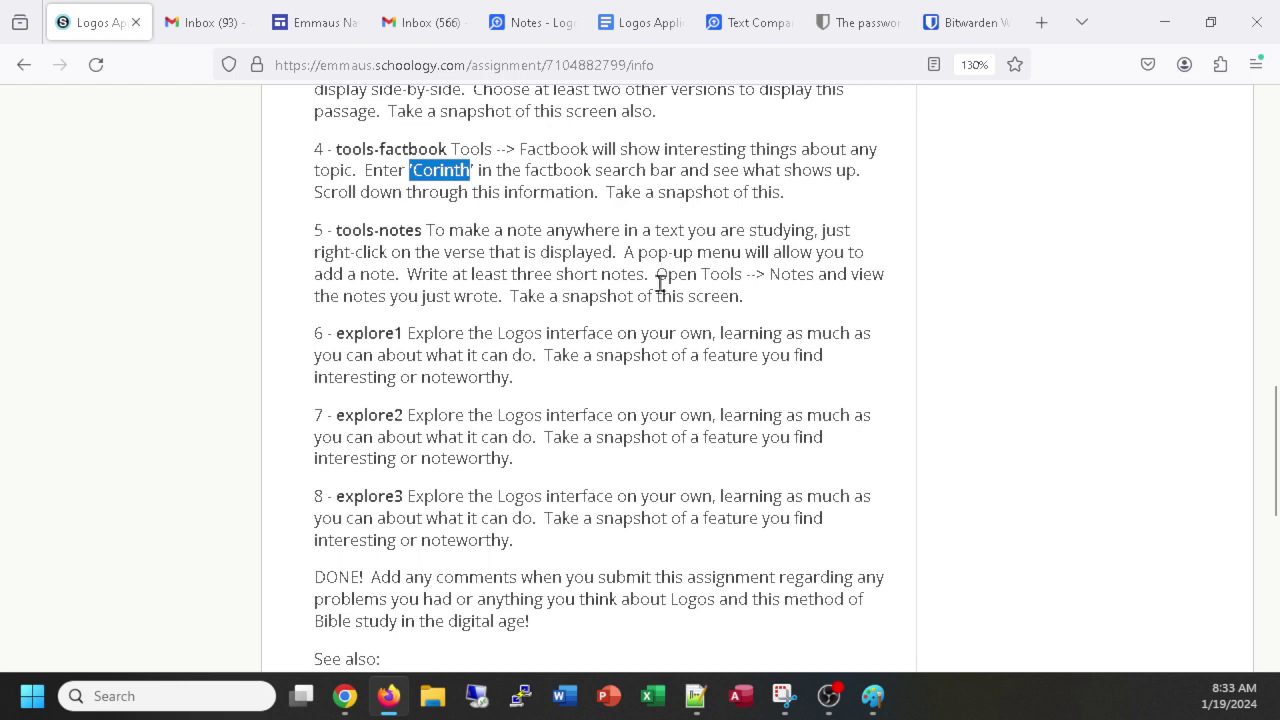
# Highlight the step-5 'Open Tools --> Notes…' instruction, then return to the Logos Notes view.
pyautogui.moveTo(656, 274); pyautogui.dragTo(752, 310)
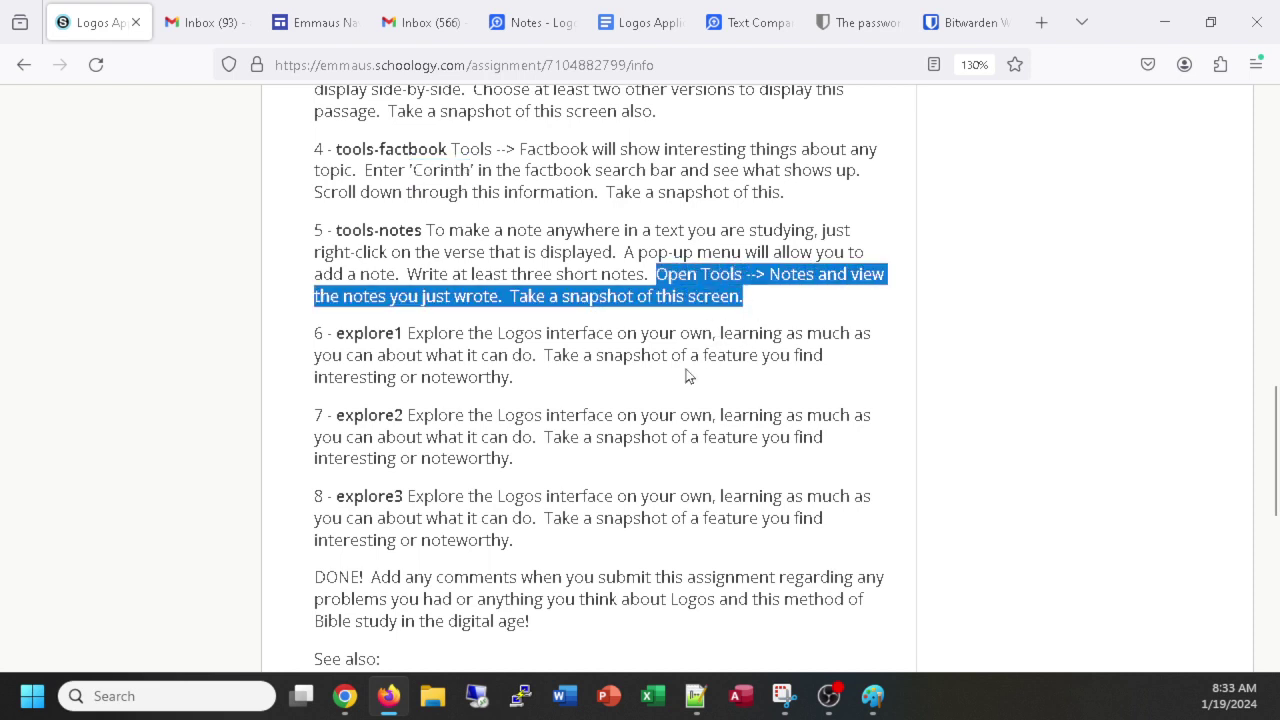
pyautogui.click(512, 24)
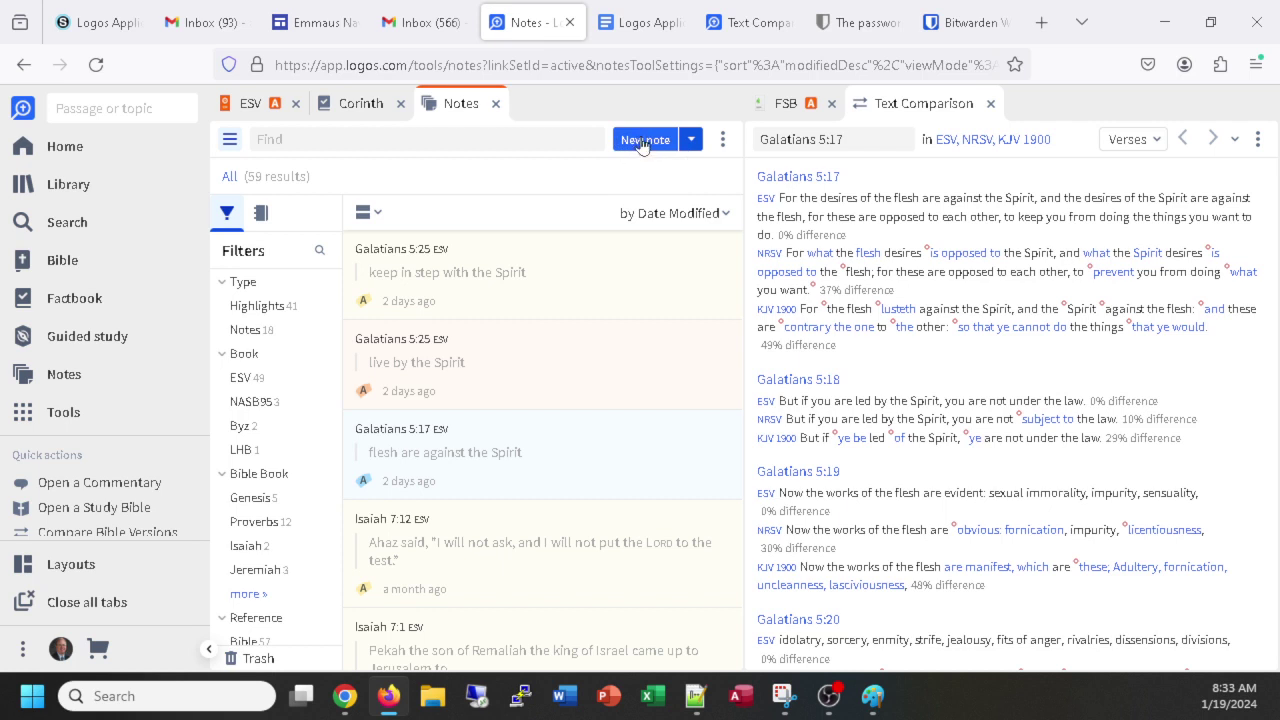
# Add a new note not attached to a specific verse, then launch Snipping Tool.
pyautogui.click(643, 142)
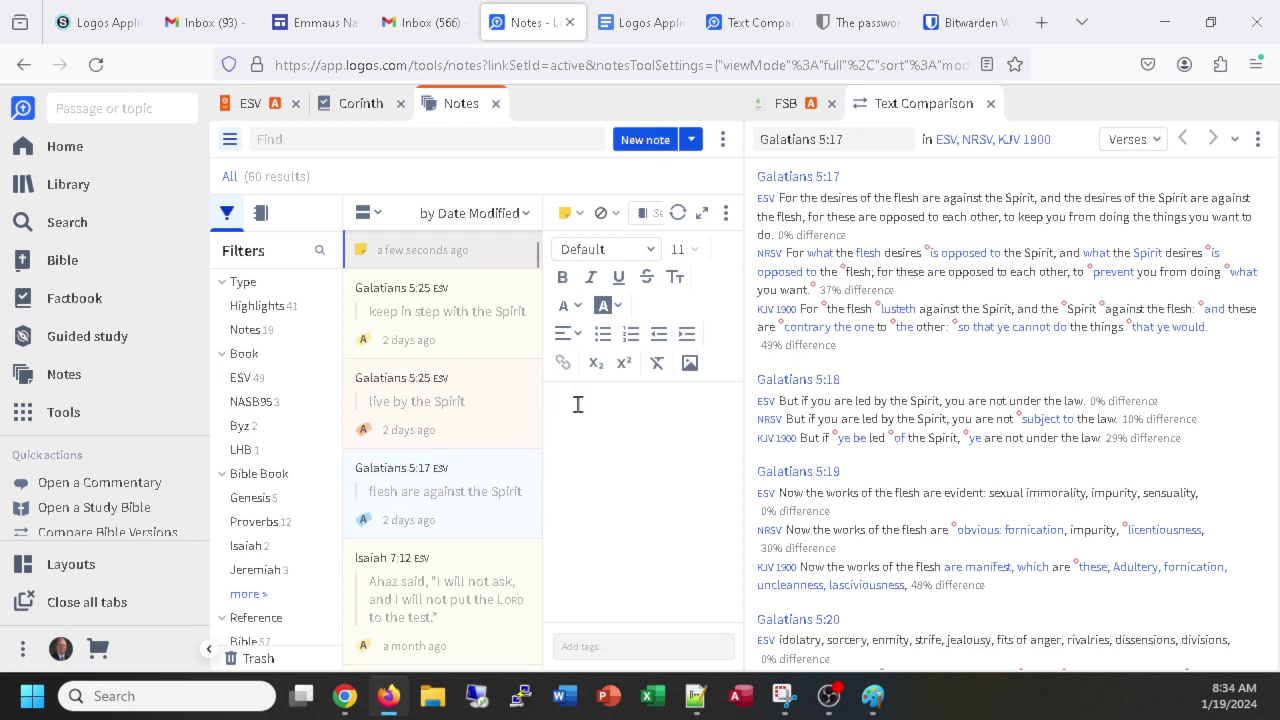
pyautogui.write('Th')
pyautogui.write('a')
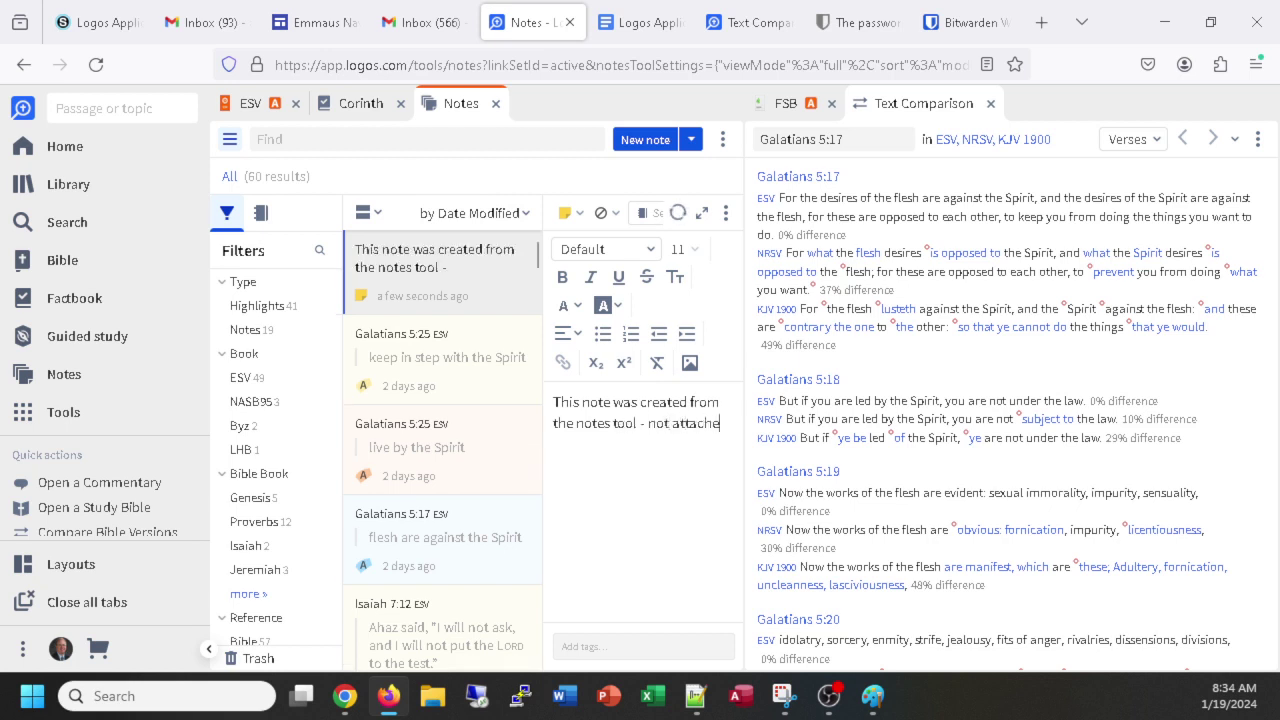
pyautogui.write('ttached to a specific verse')
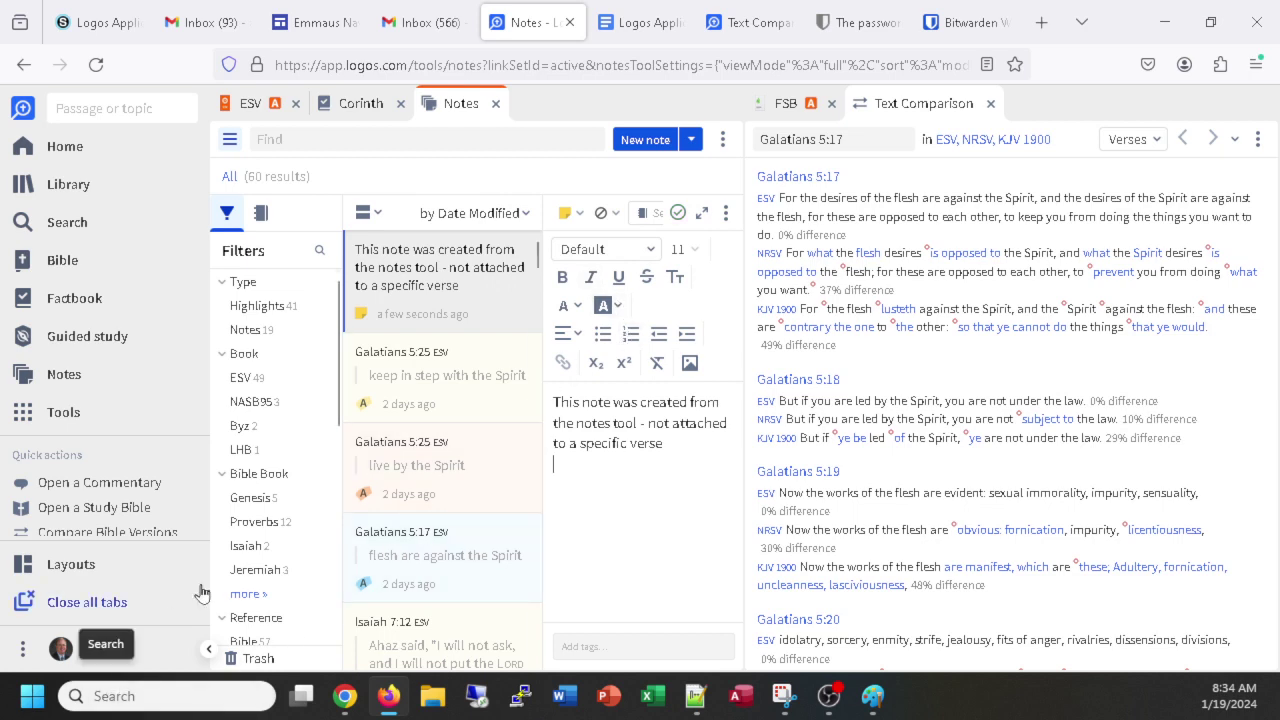
pyautogui.hotkey('ctrl', '1')
pyautogui.press('Escape')
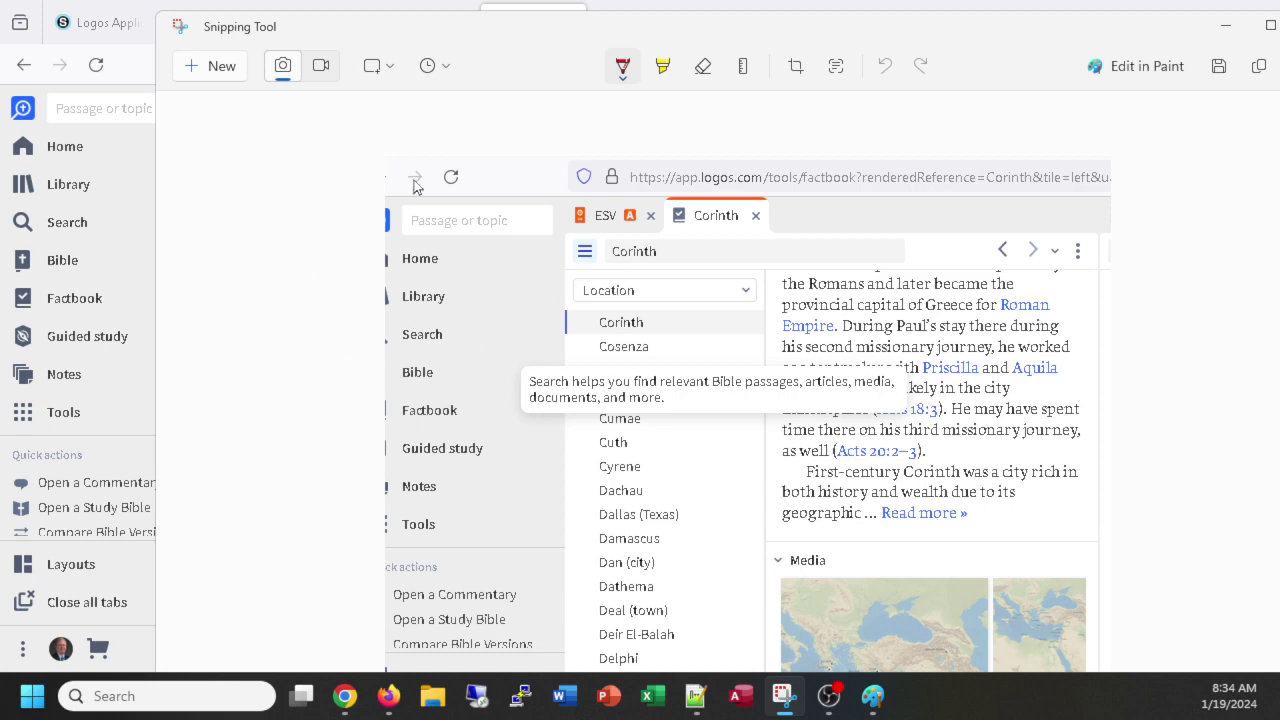
# Snip the Logos Notes panel showing the new note, then switch to the practice document.
pyautogui.click(193, 72)
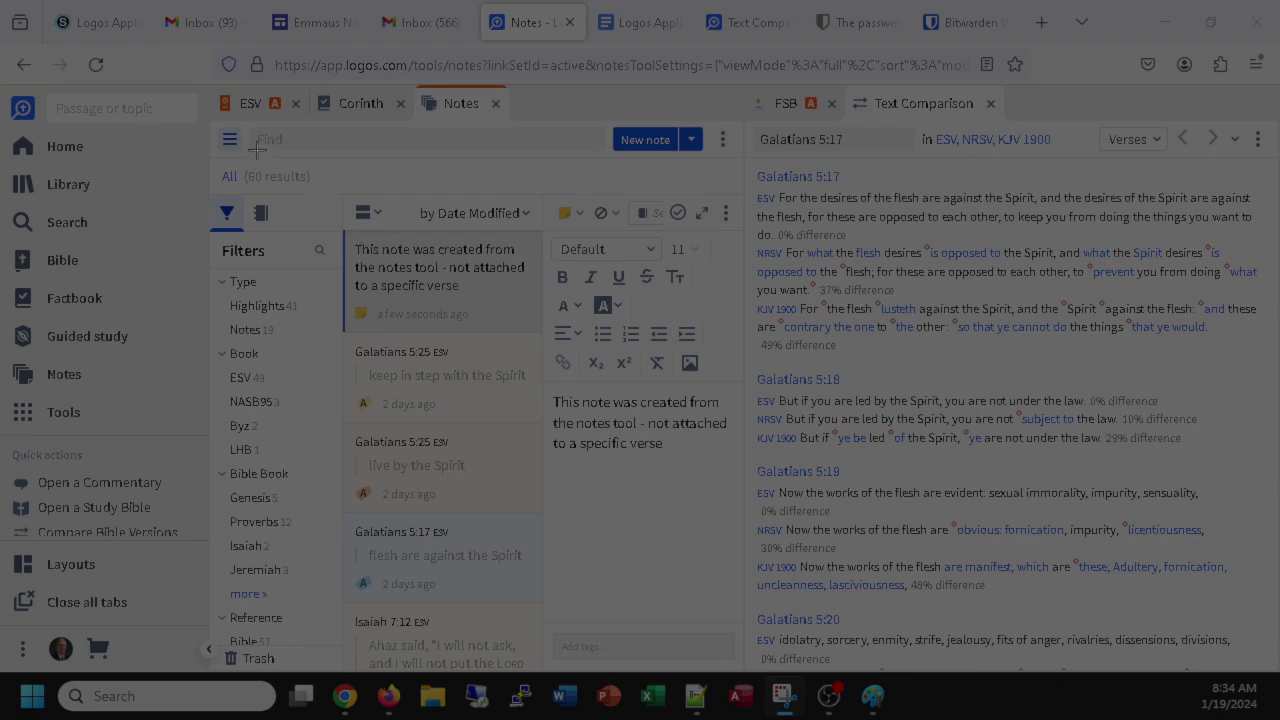
pyautogui.moveTo(198, 83); pyautogui.dragTo(887, 526)
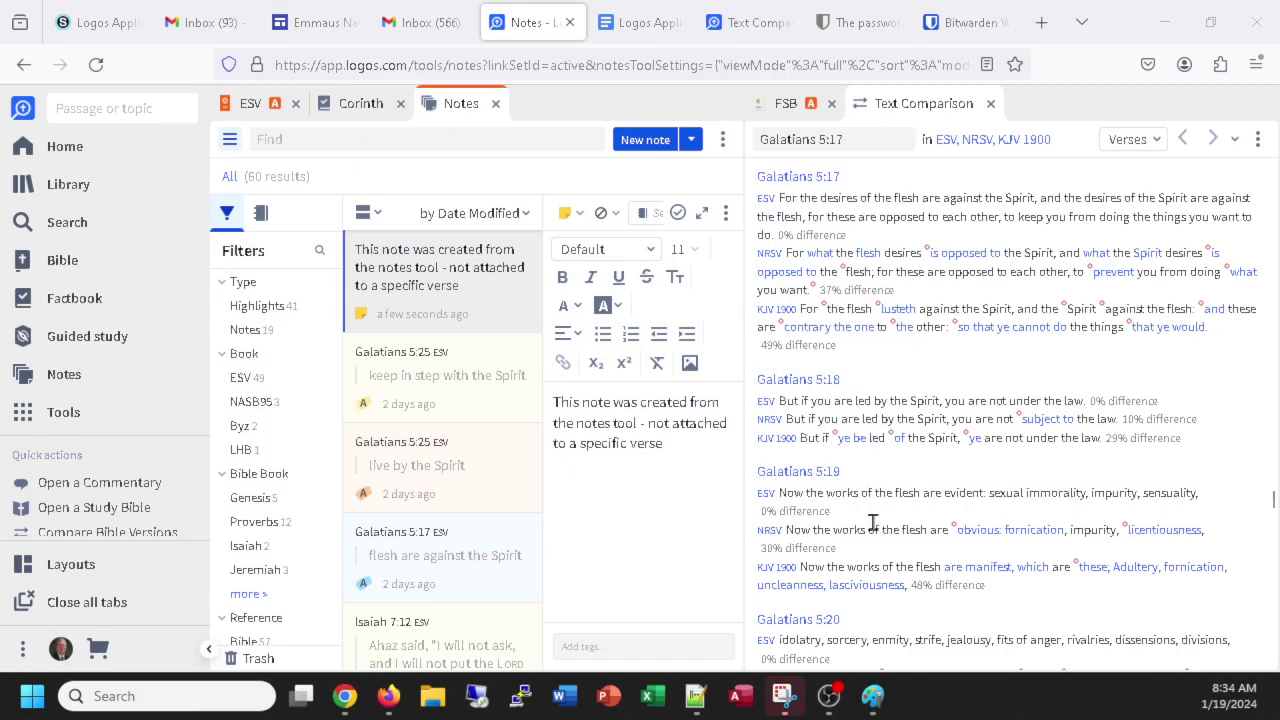
pyautogui.click(648, 24)
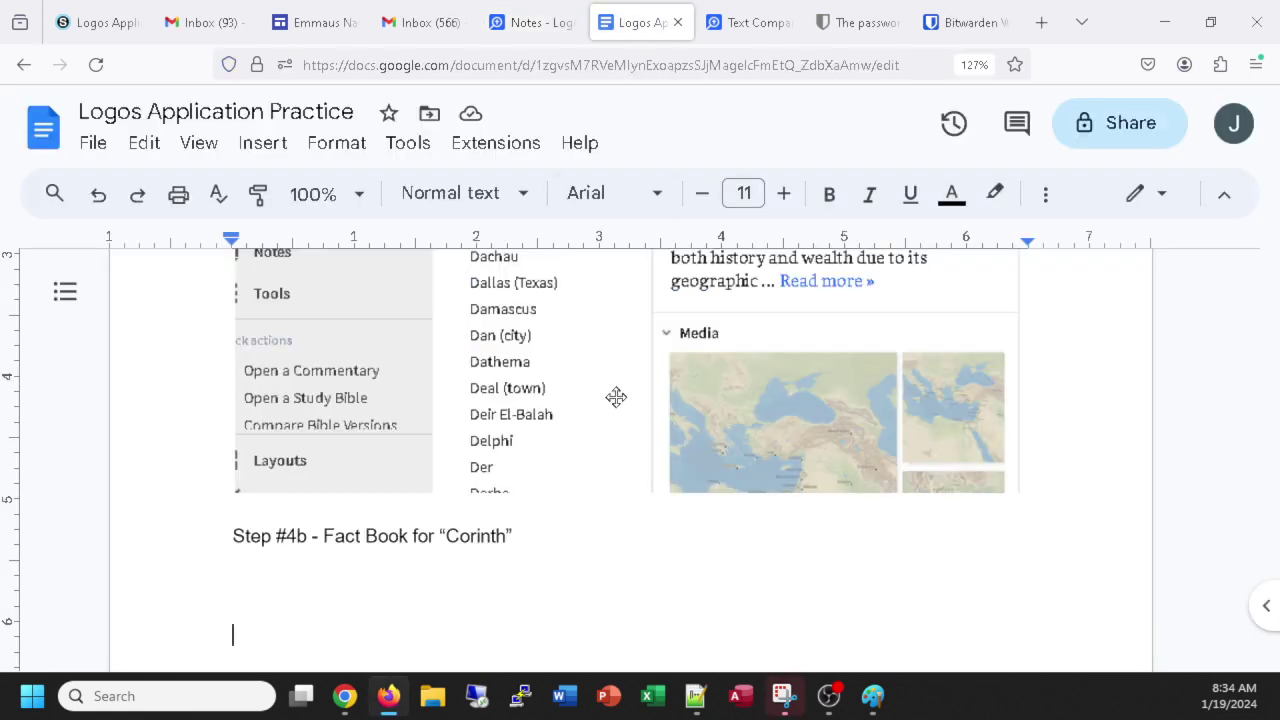
# Paste the Notes screenshot captioned 'Note- added in the tool without having a verse selected. Where will it show up'.
pyautogui.hotkey('ctrl', 'v')
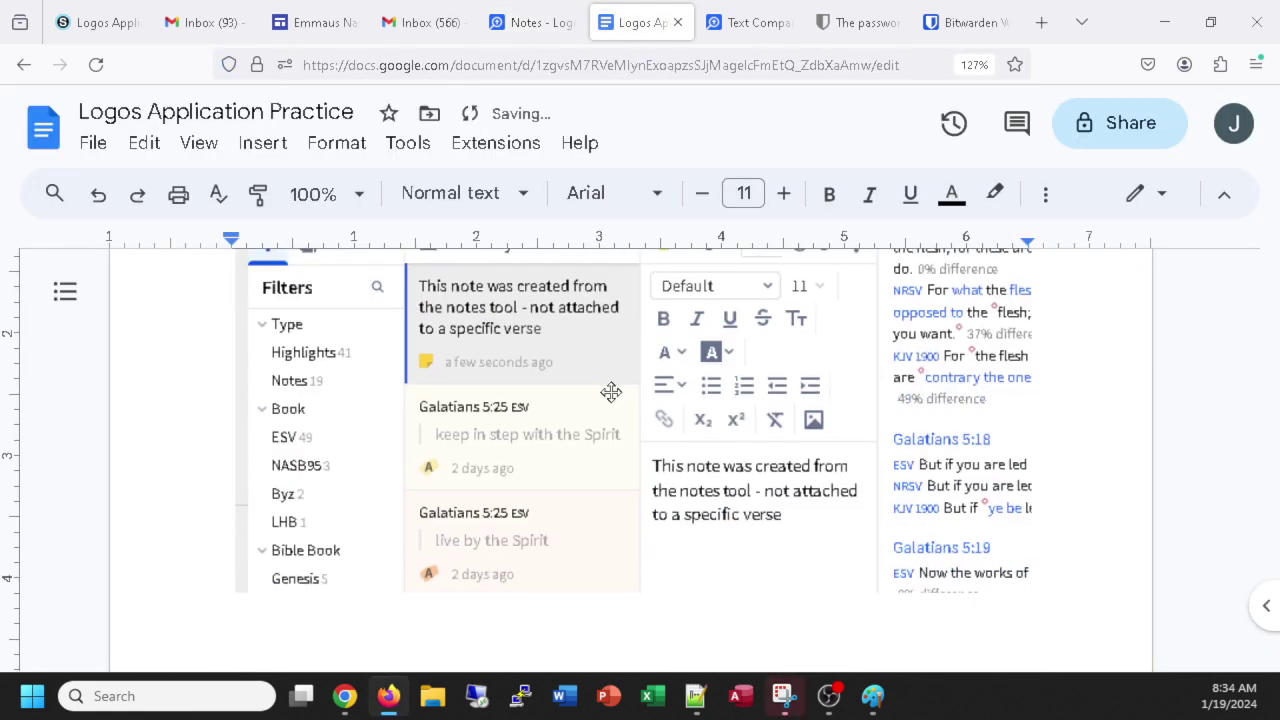
pyautogui.press('Return')
pyautogui.write('Note- added in the ')
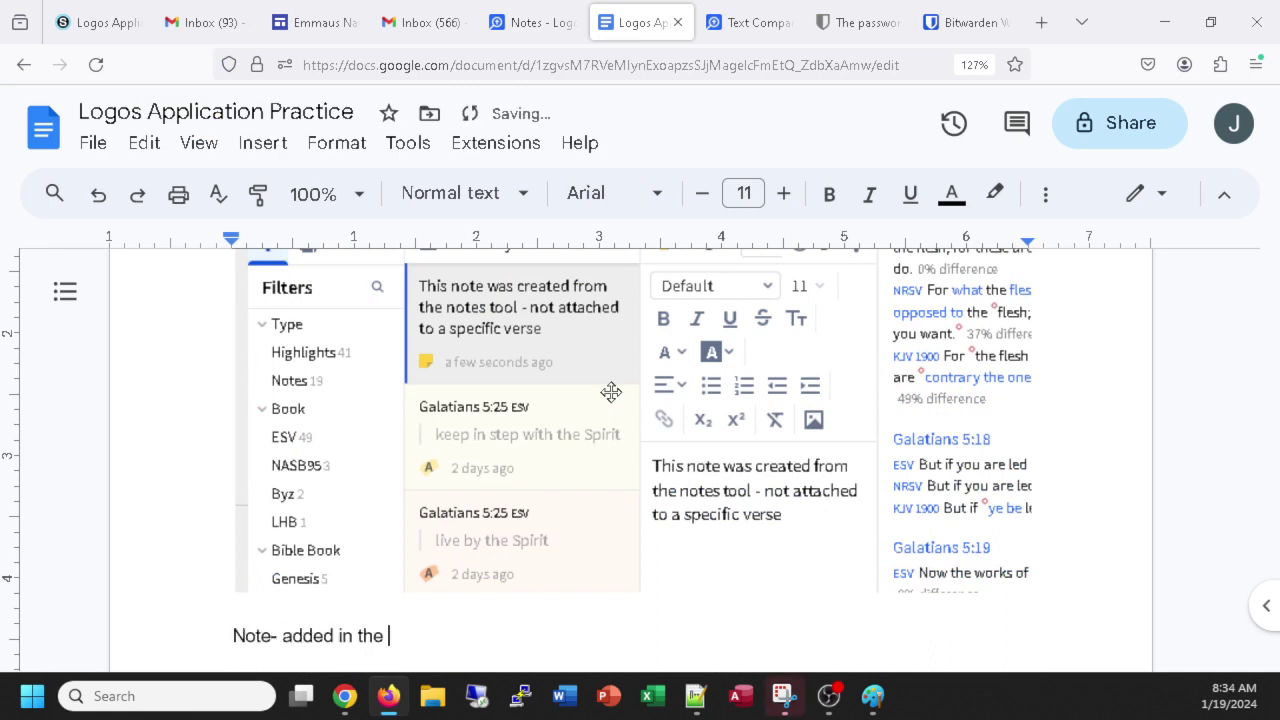
pyautogui.write('tool without')
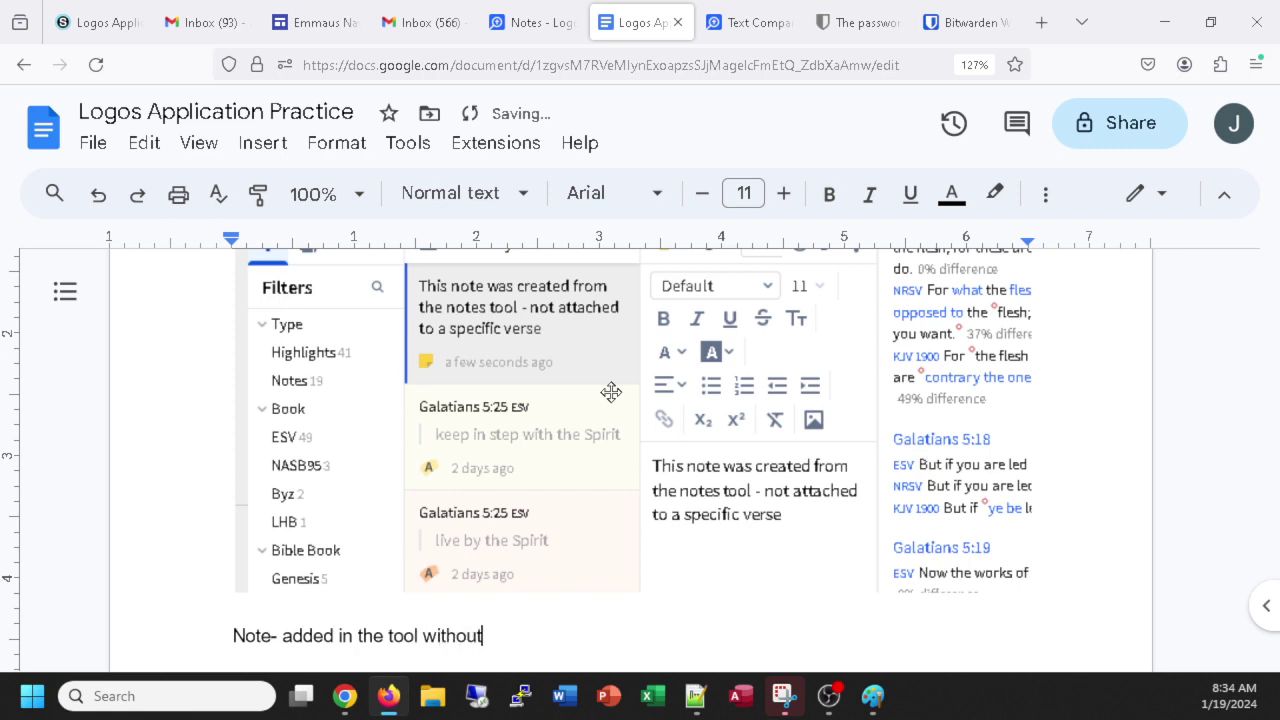
pyautogui.write(' having a verse')
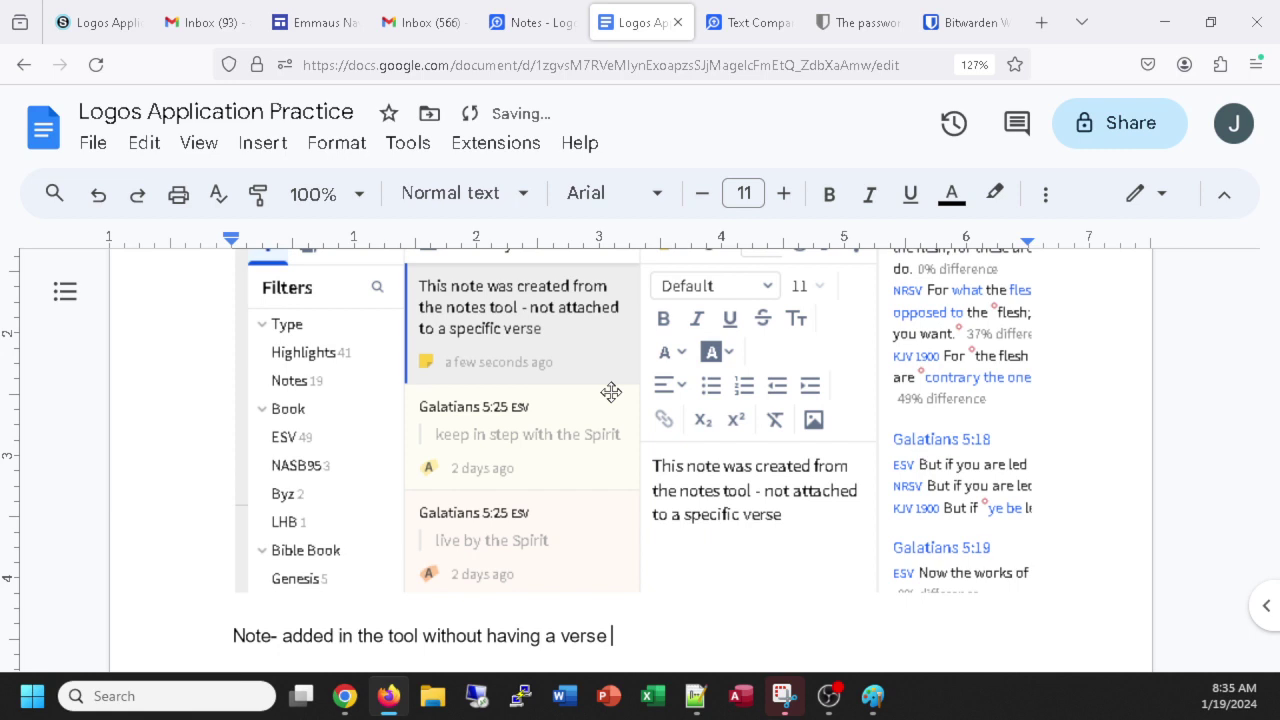
pyautogui.write(' selected.  Where wi')
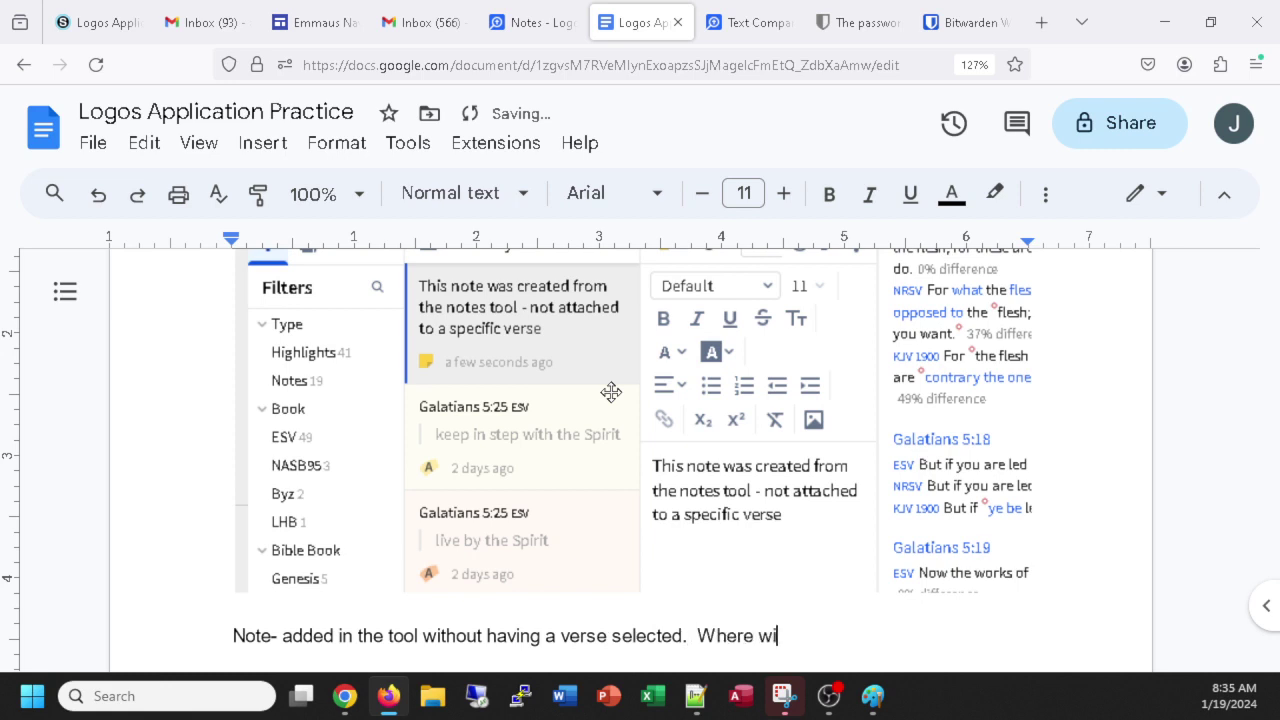
pyautogui.write('ll it show up?')
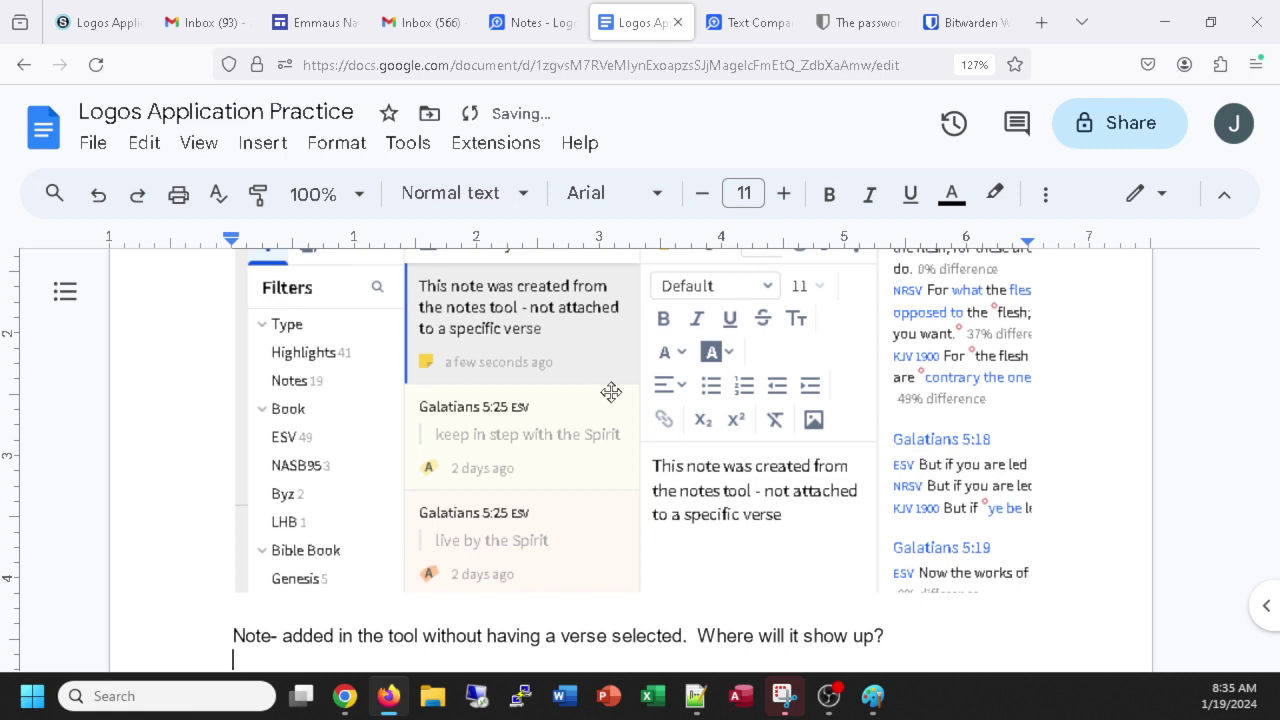
pyautogui.press('Return')
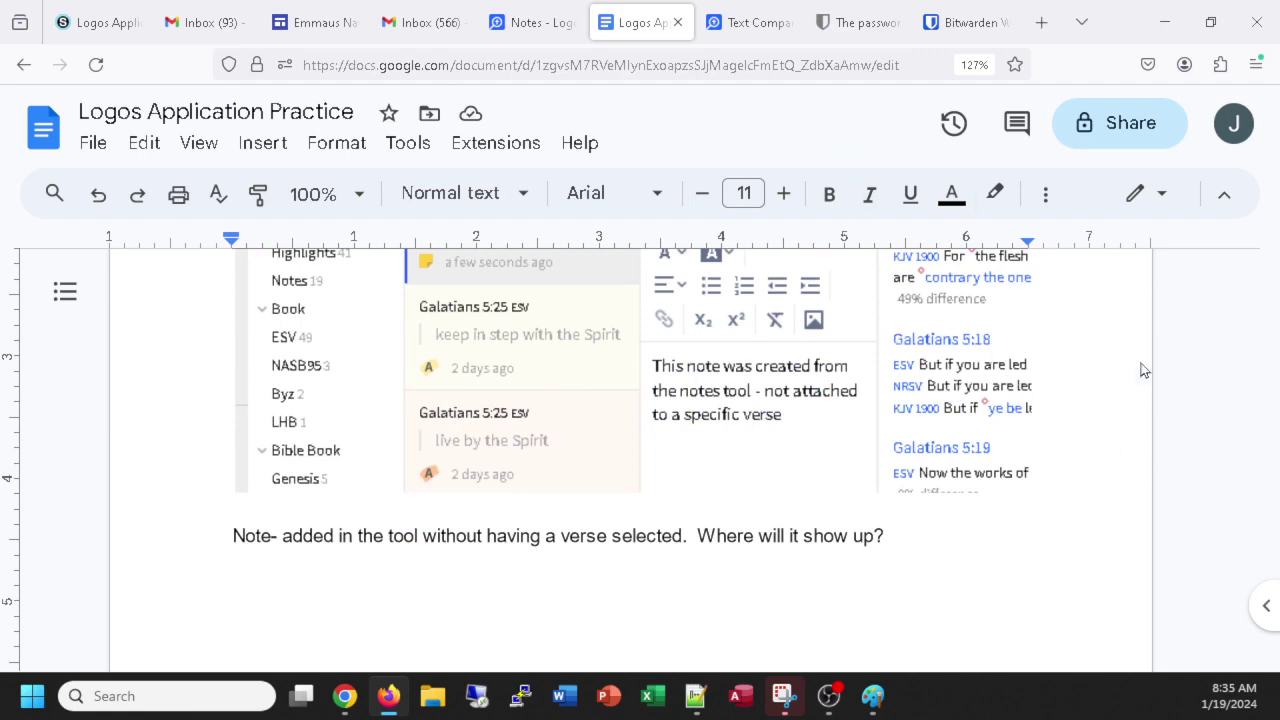
pyautogui.click(525, 22)
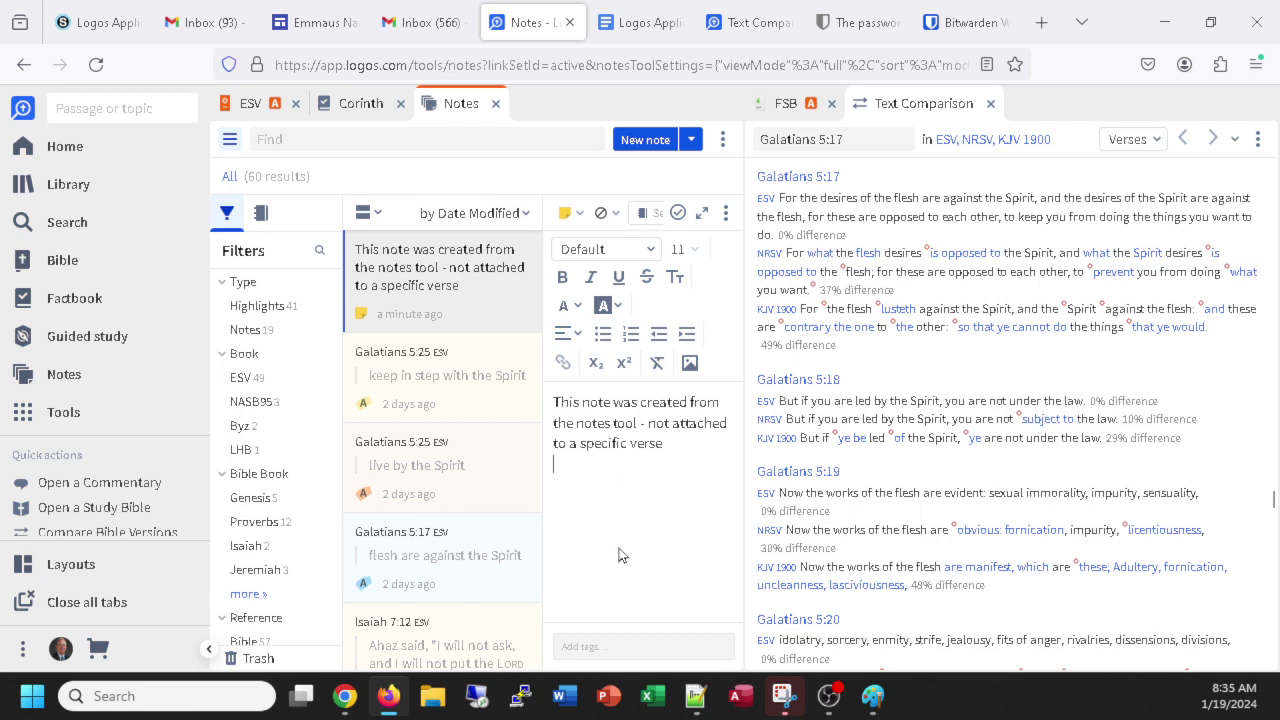
# Open the Galatians 5:25 note and the 5:19 note marker, returning each time to ESV Galatians 5.
pyautogui.click(433, 410)
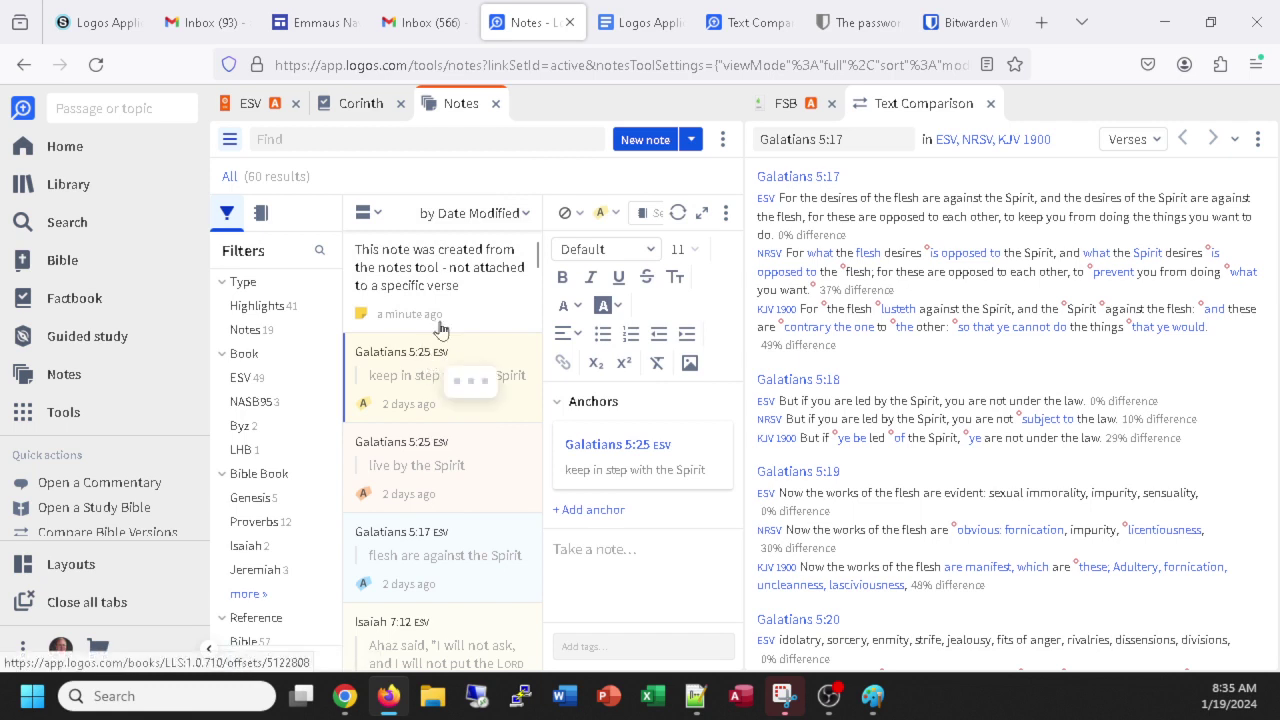
pyautogui.click(240, 106)
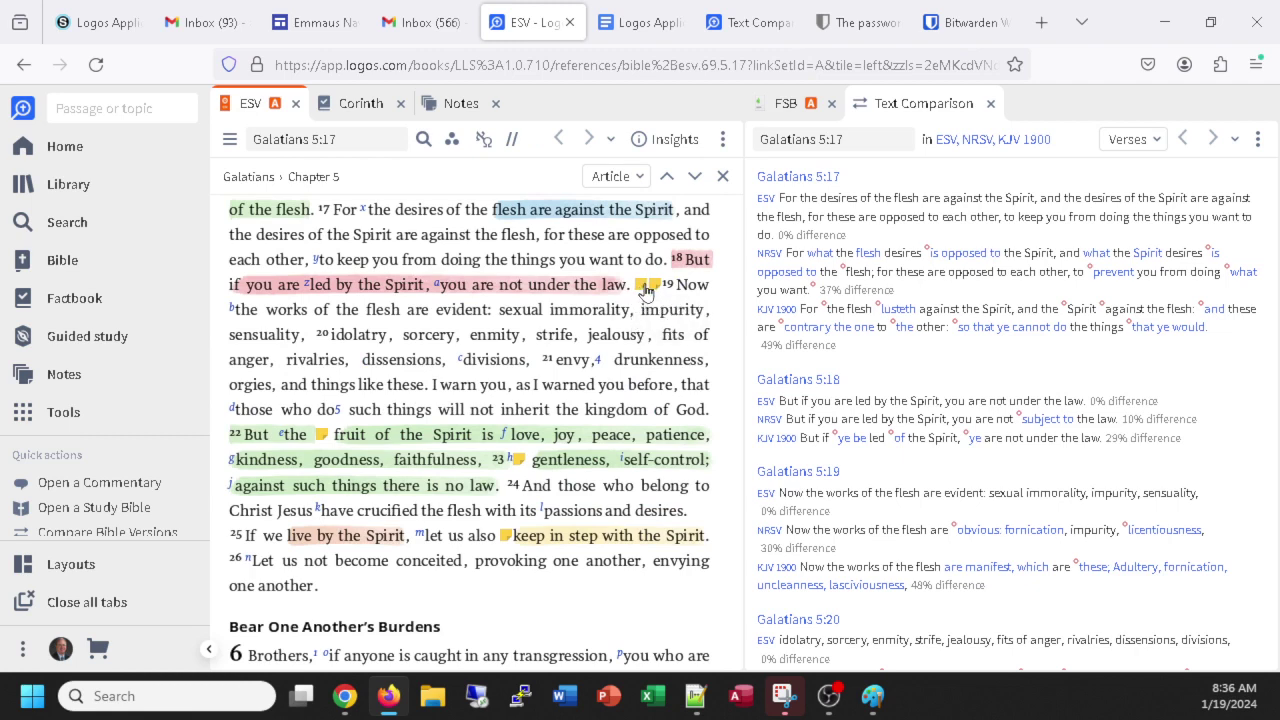
pyautogui.click(645, 287)
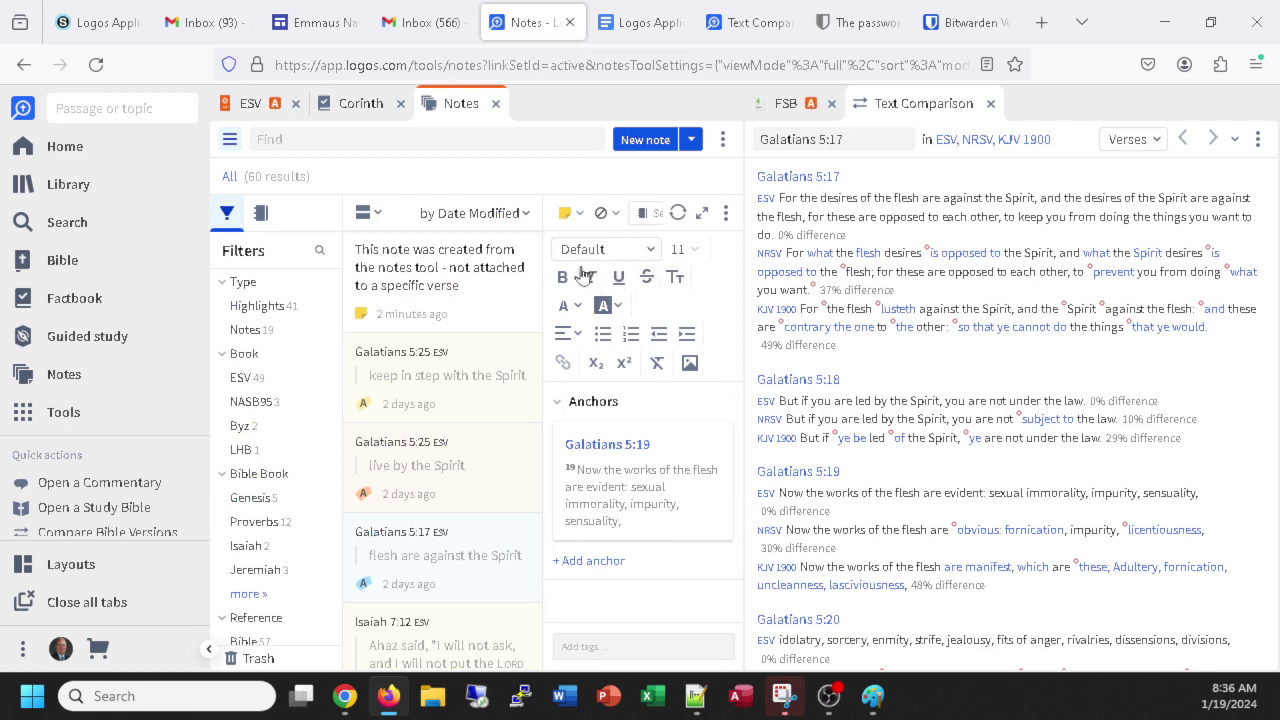
pyautogui.click(254, 103)
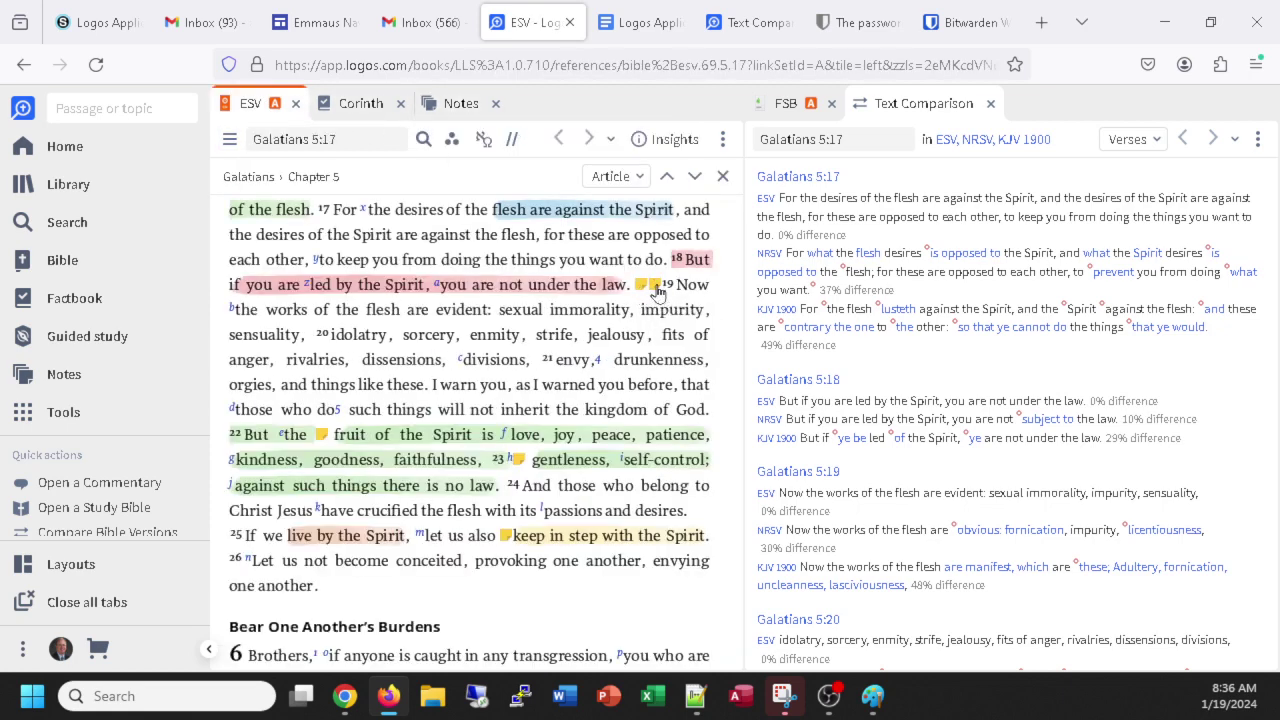
pyautogui.click(657, 290)
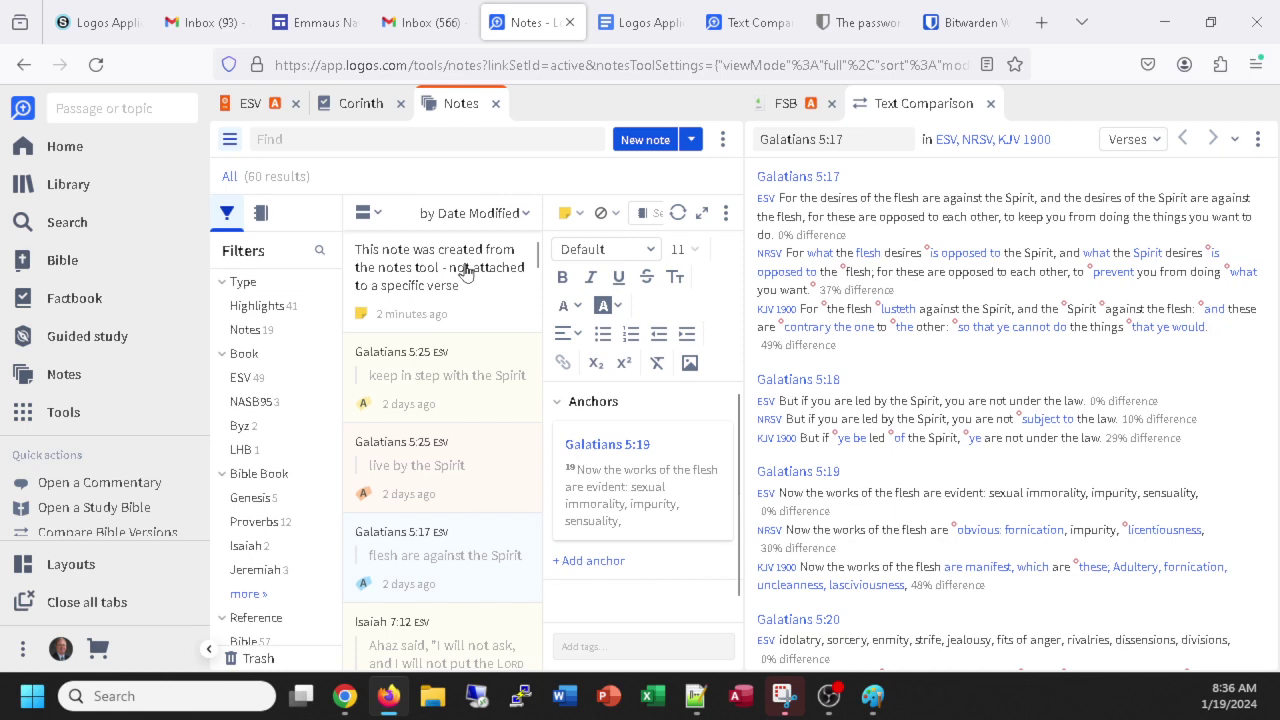
pyautogui.click(245, 104)
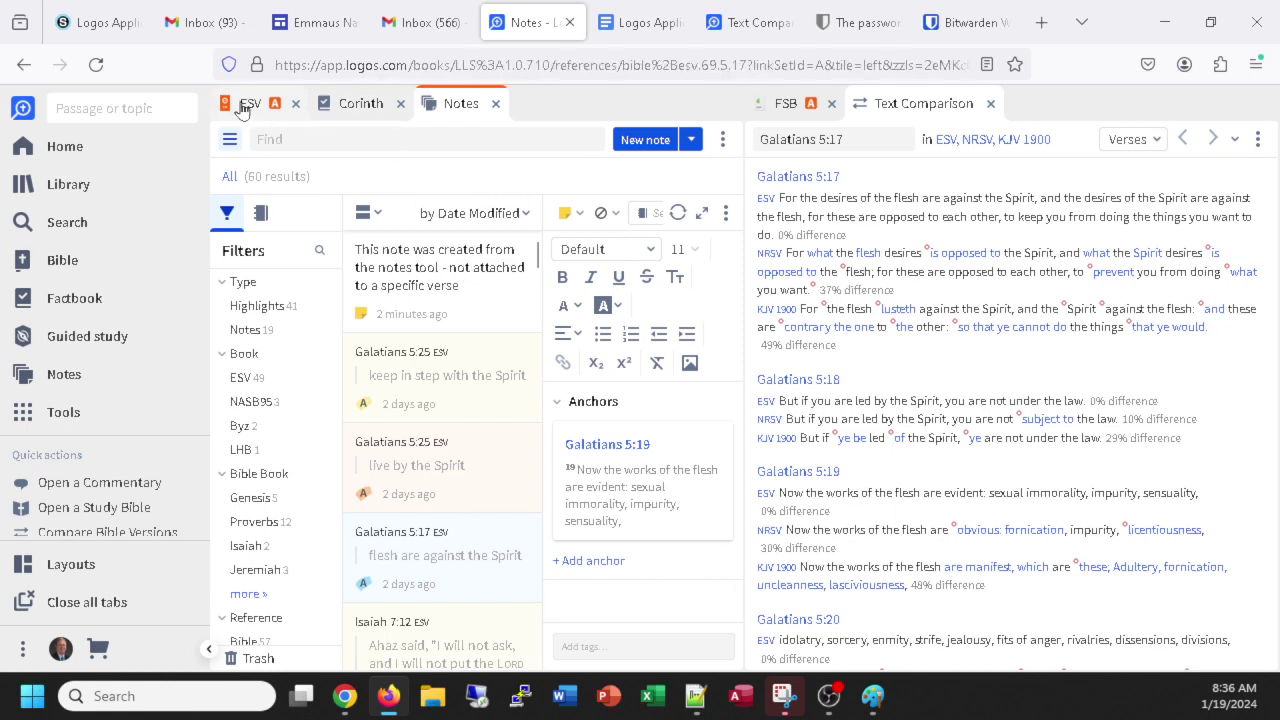
pyautogui.moveTo(322, 435)
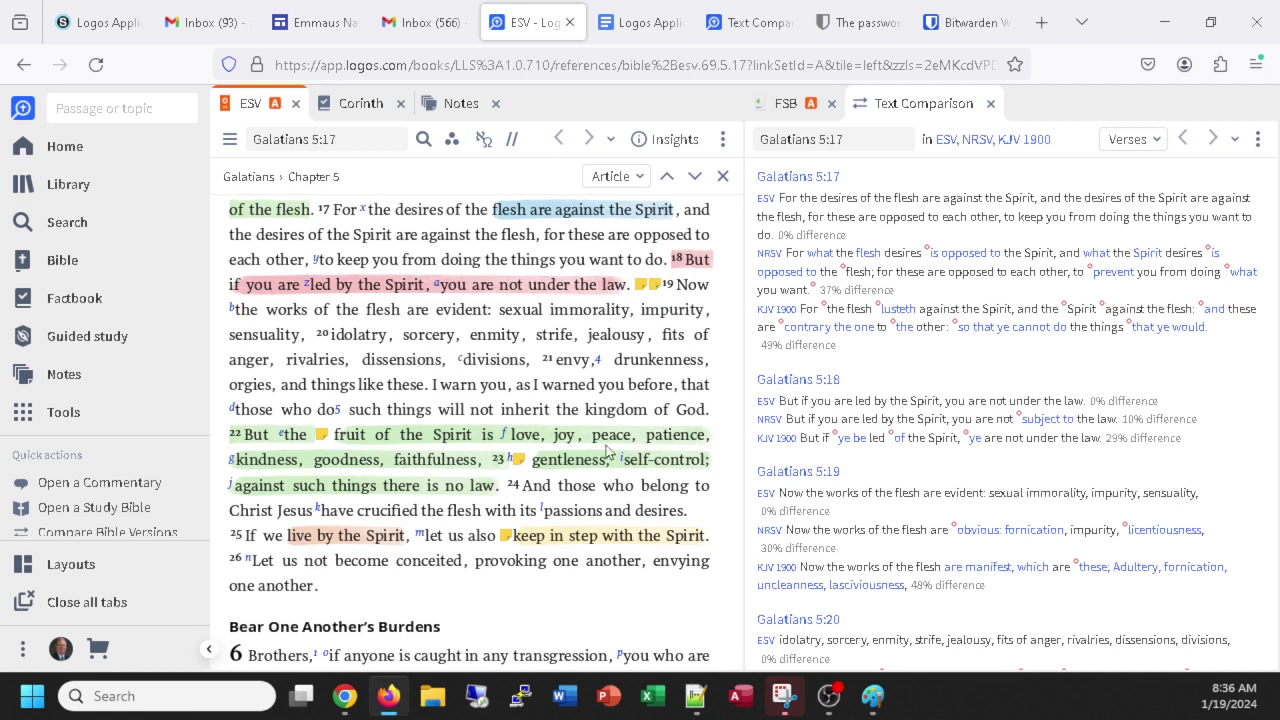
pyautogui.moveTo(518, 463)
pyautogui.moveTo(507, 540)
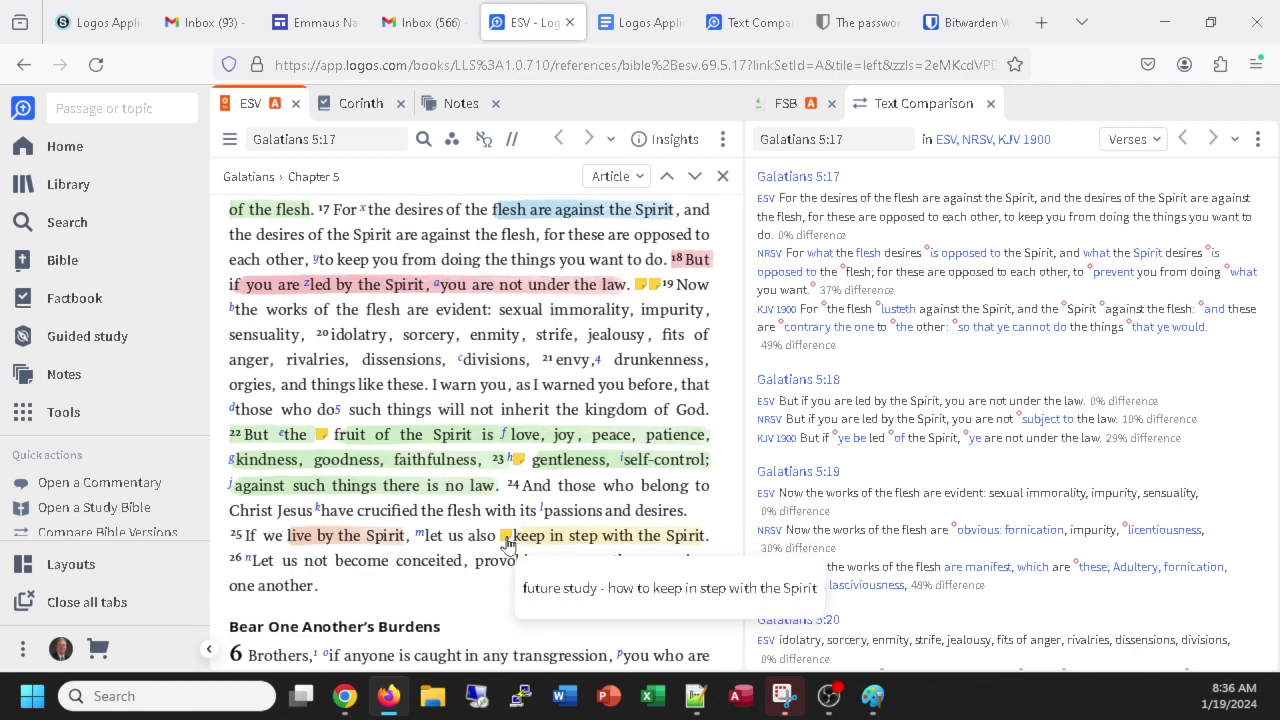
pyautogui.click(507, 538)
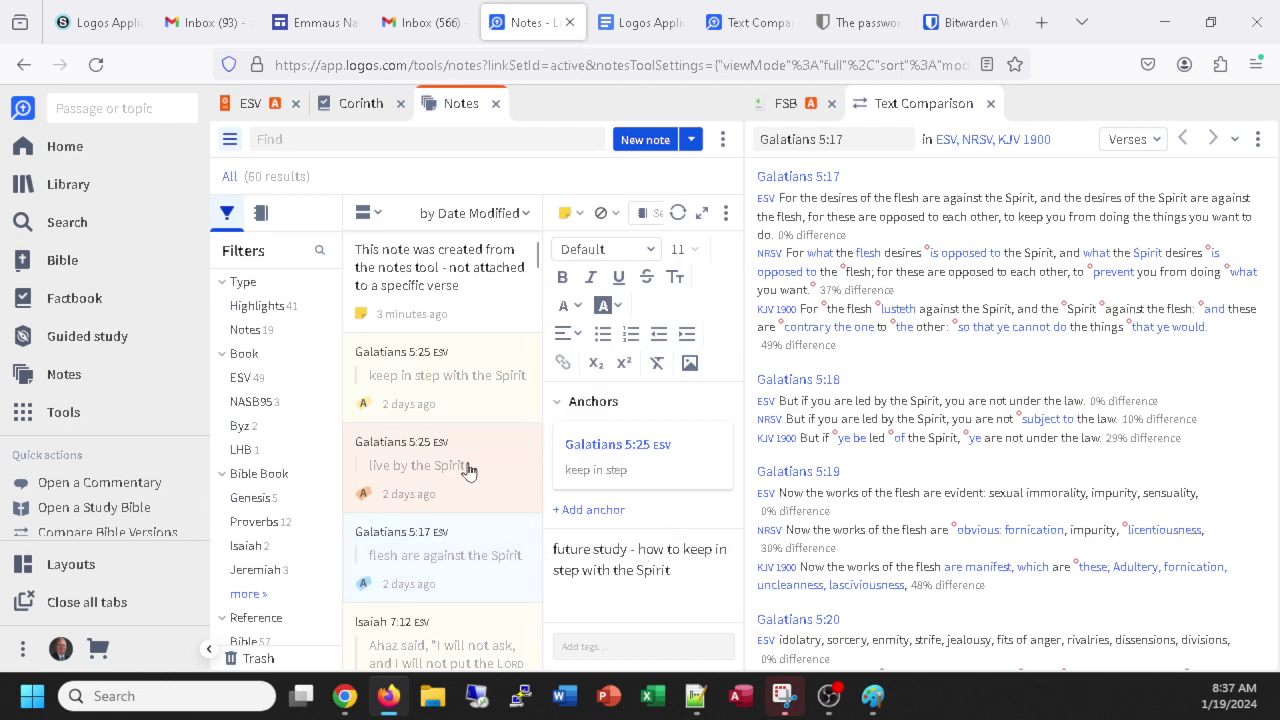
pyautogui.click(427, 270)
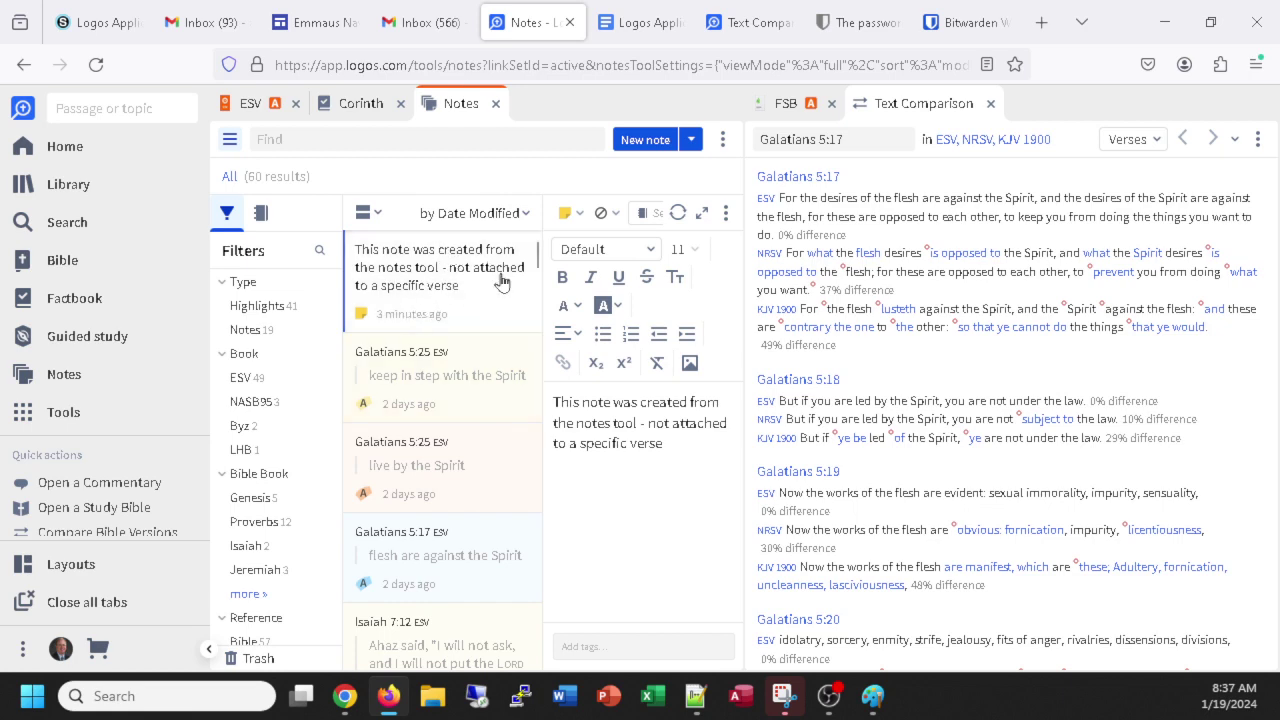
pyautogui.click(252, 104)
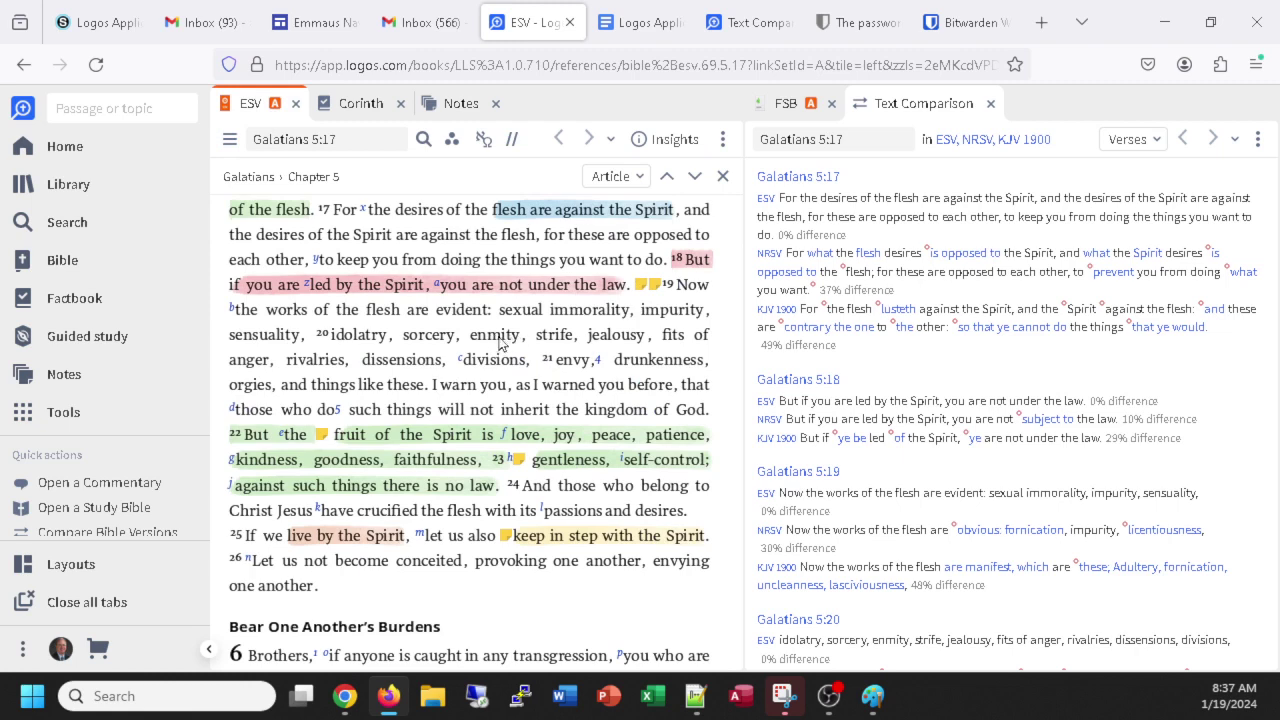
# Take a note reading 'don't fight!' on 'enmity' in Galatians 5:20, then return to the ESV text.
pyautogui.rightClick(500, 336)
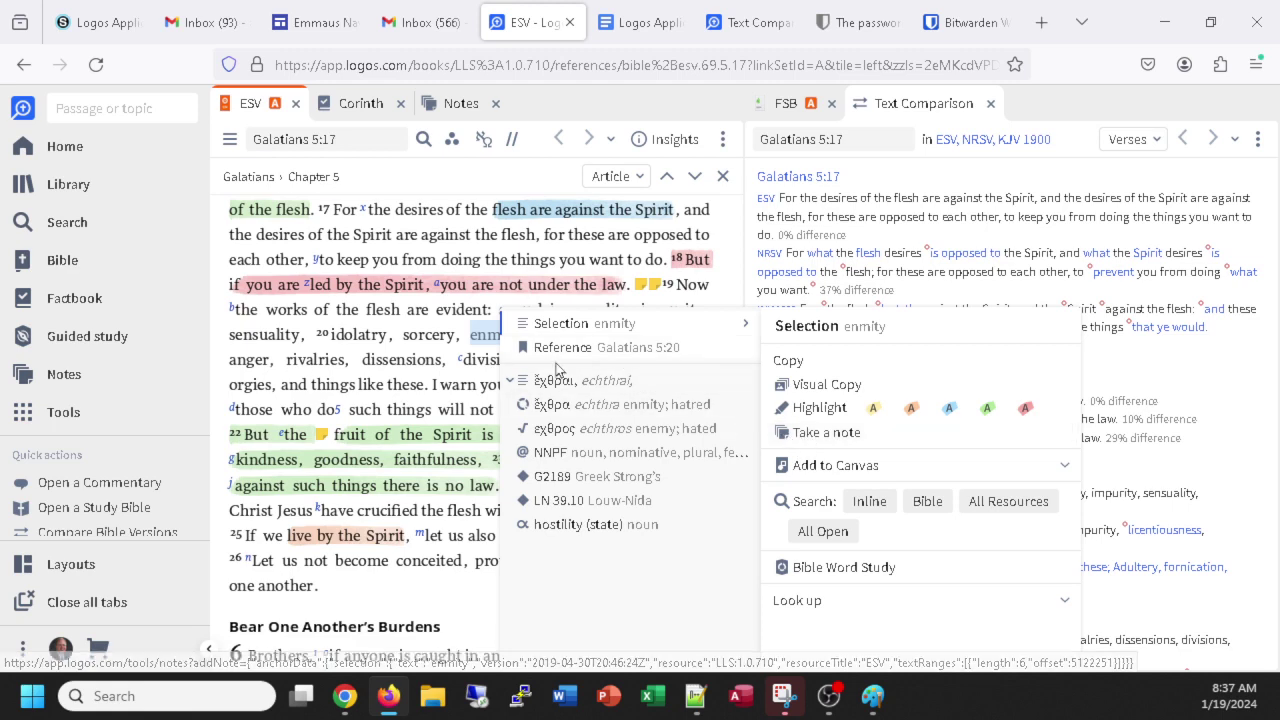
pyautogui.click(789, 441)
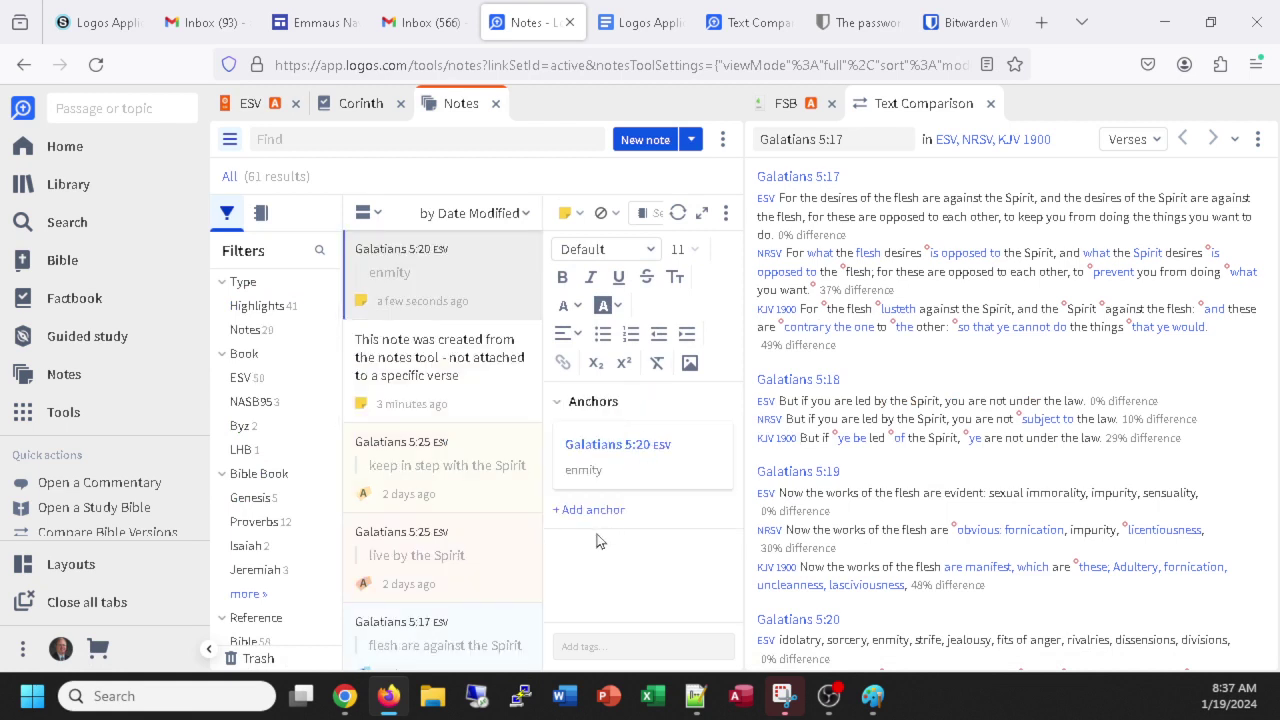
pyautogui.write("don't fight!")
pyautogui.click(249, 104)
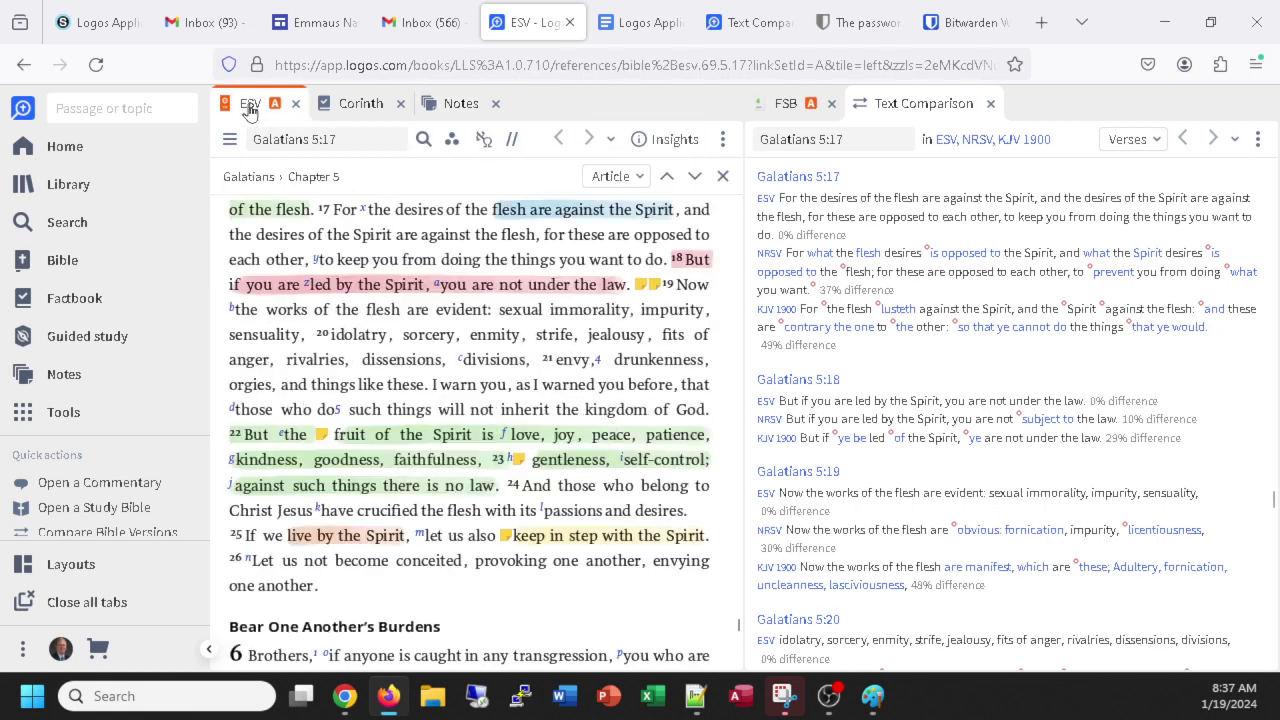
pyautogui.moveTo(470, 338)
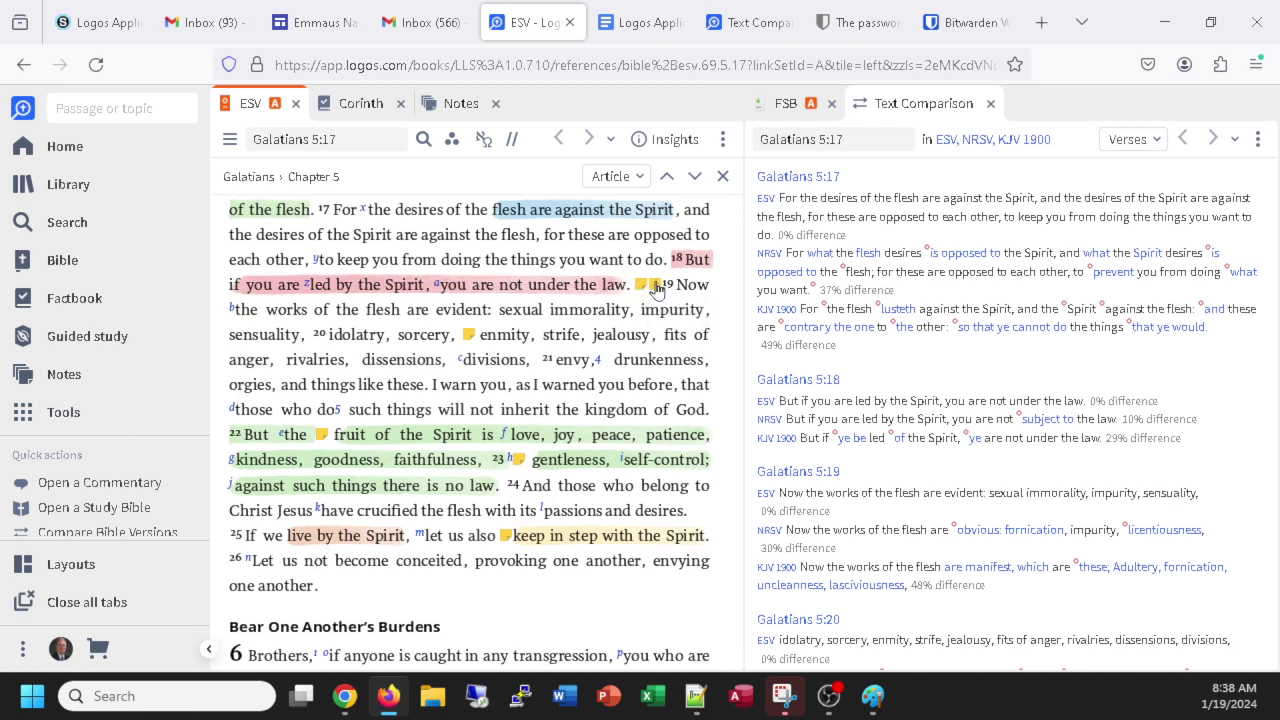
pyautogui.click(656, 288)
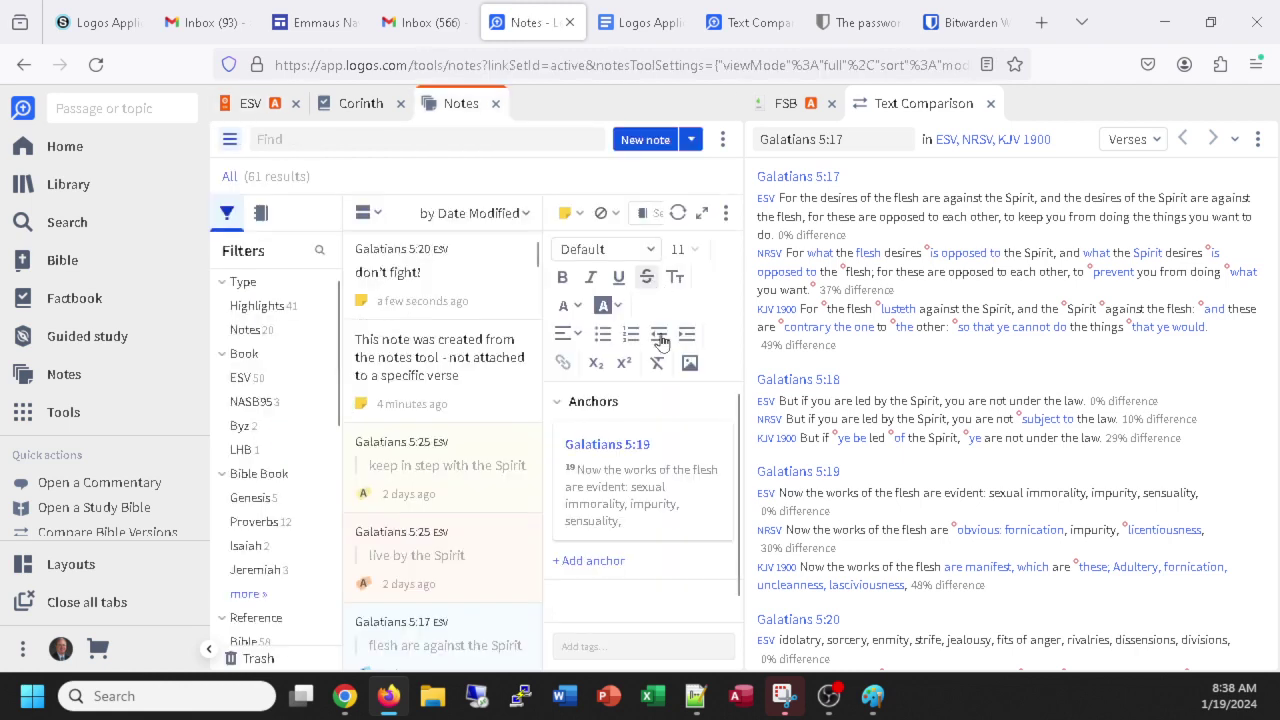
pyautogui.click(652, 589)
pyautogui.click(476, 214)
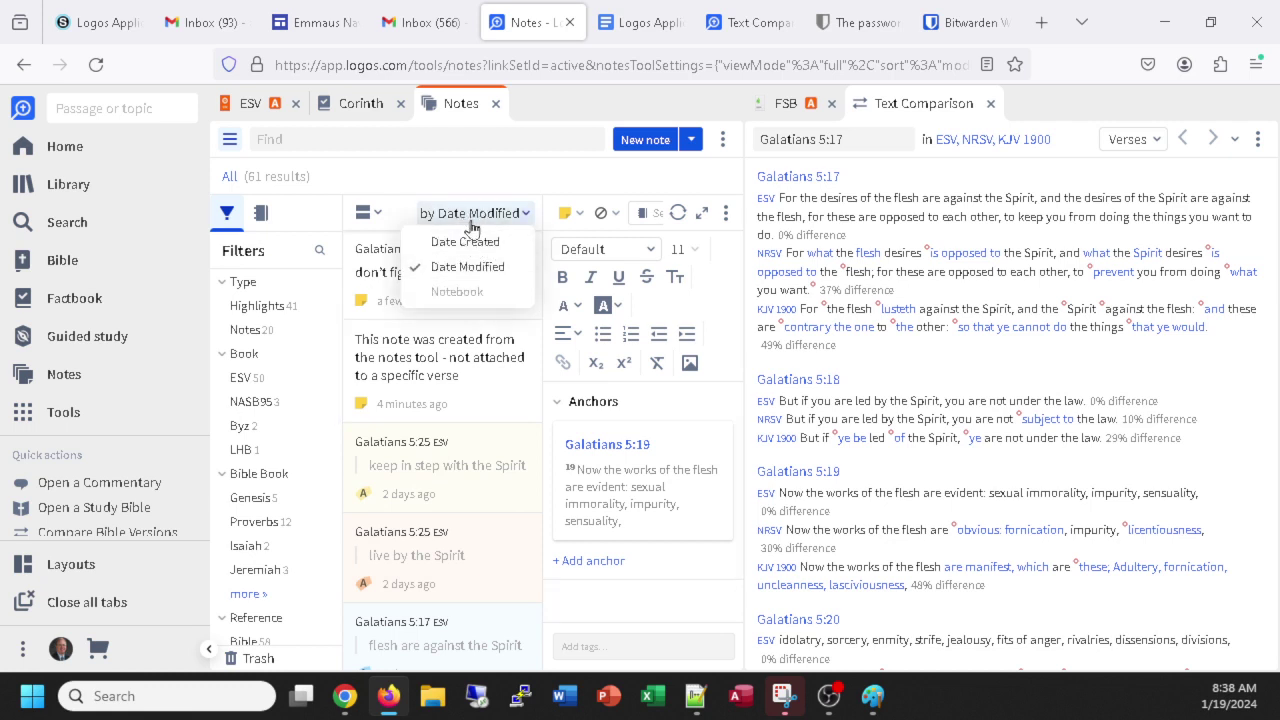
pyautogui.click(480, 174)
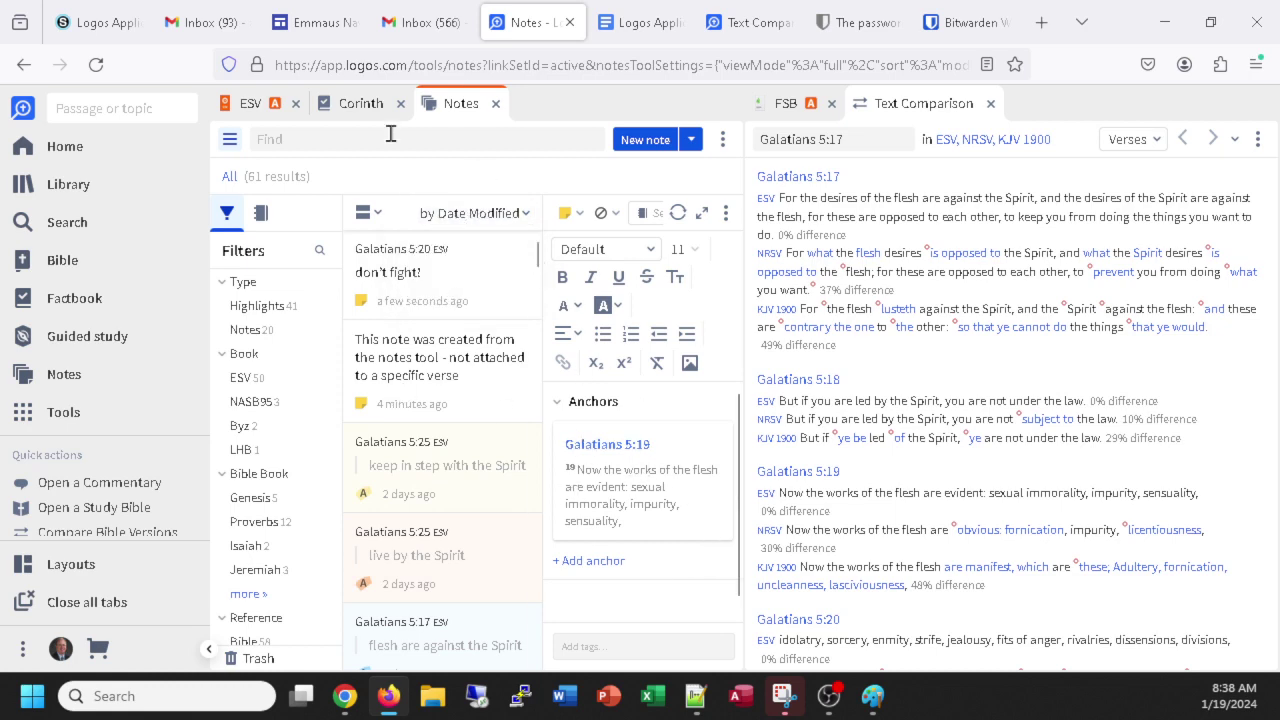
pyautogui.click(256, 106)
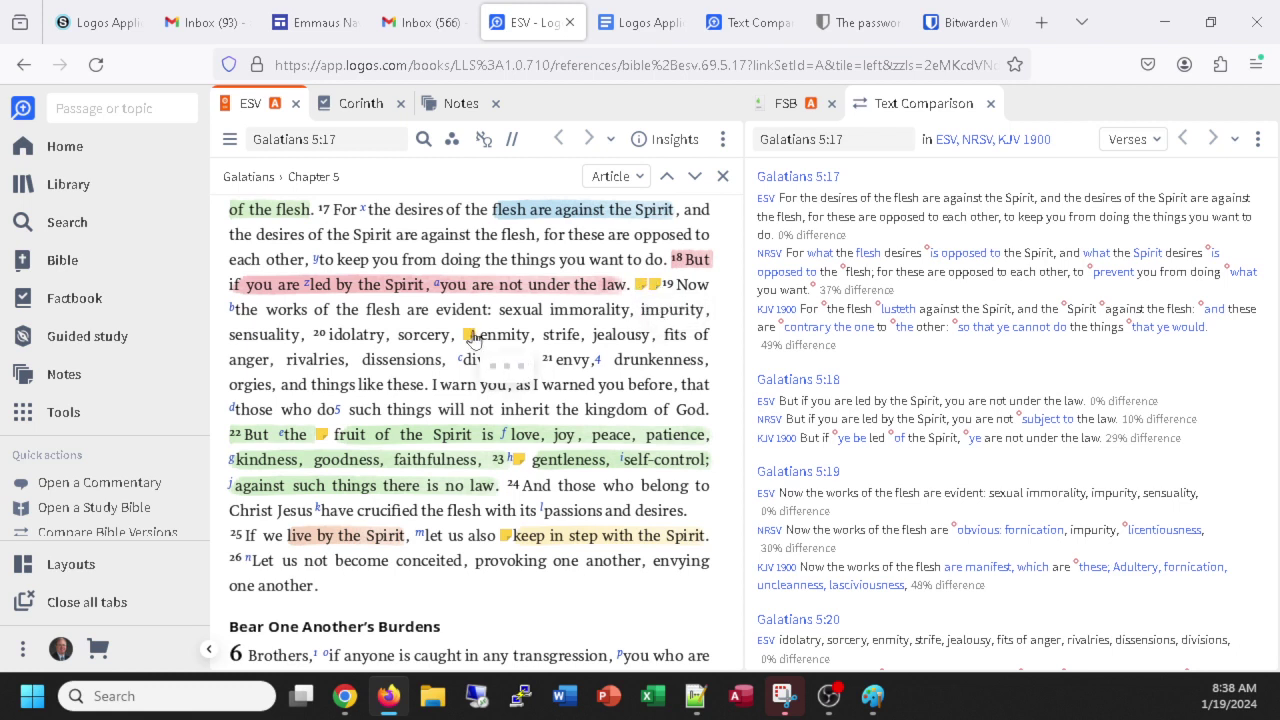
# Inspect the verse 22 actions and the note on 'fruit', then return to the ESV text.
pyautogui.moveTo(323, 444)
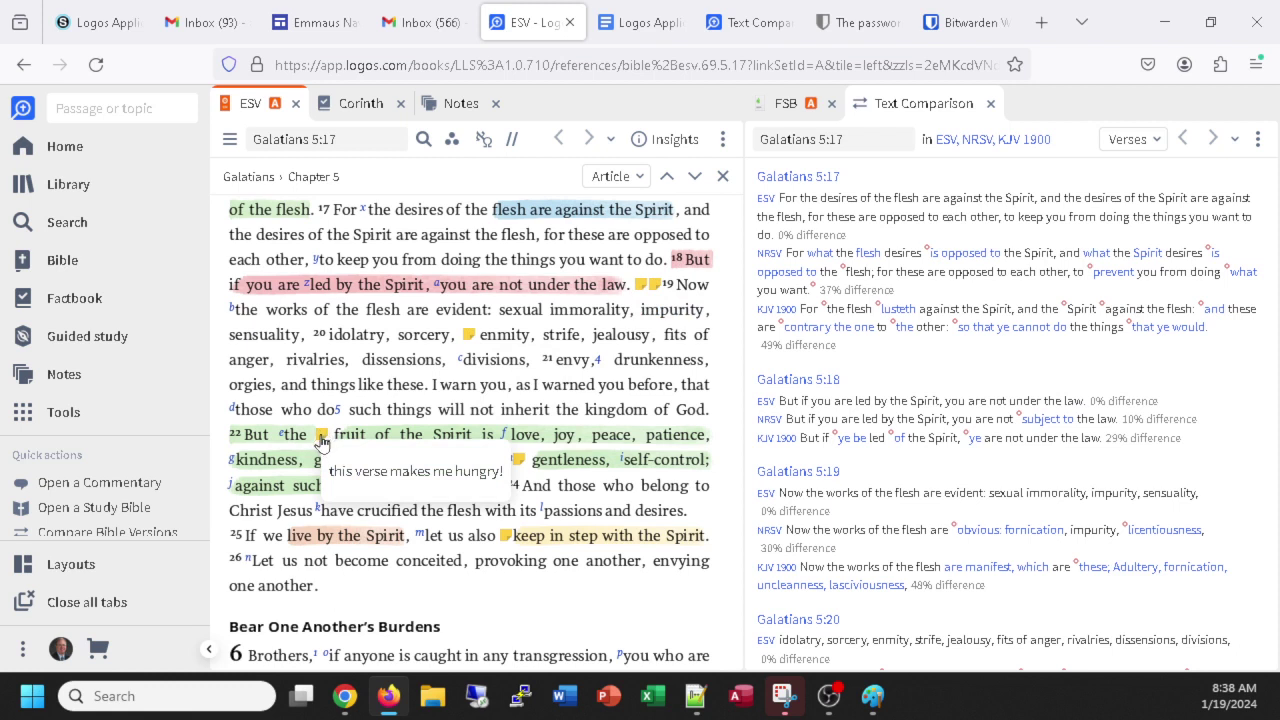
pyautogui.rightClick(321, 443)
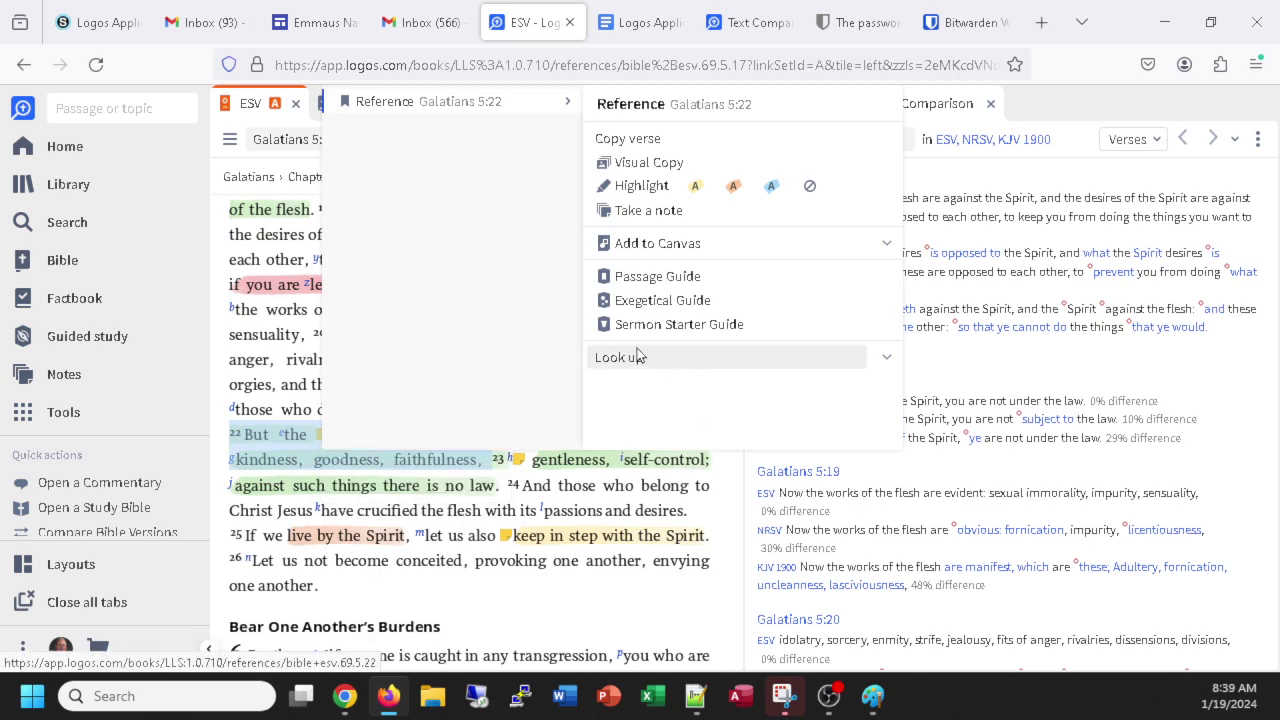
pyautogui.click(311, 489)
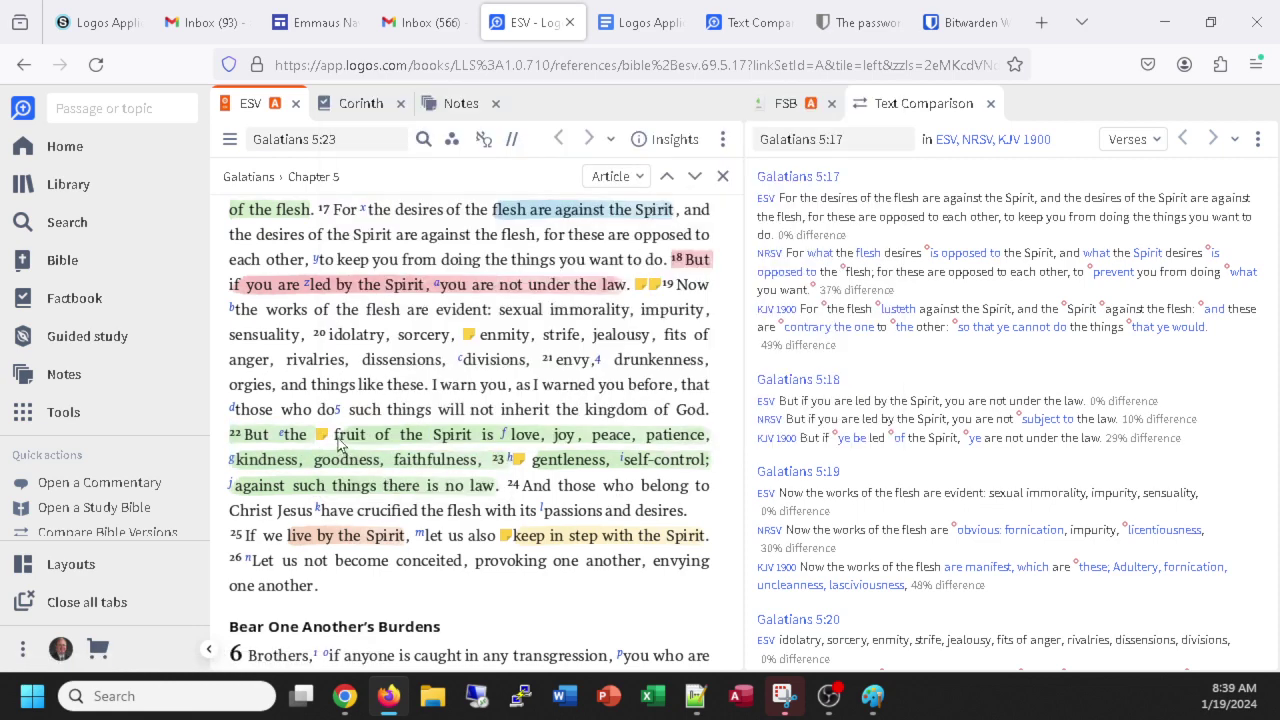
pyautogui.moveTo(323, 440)
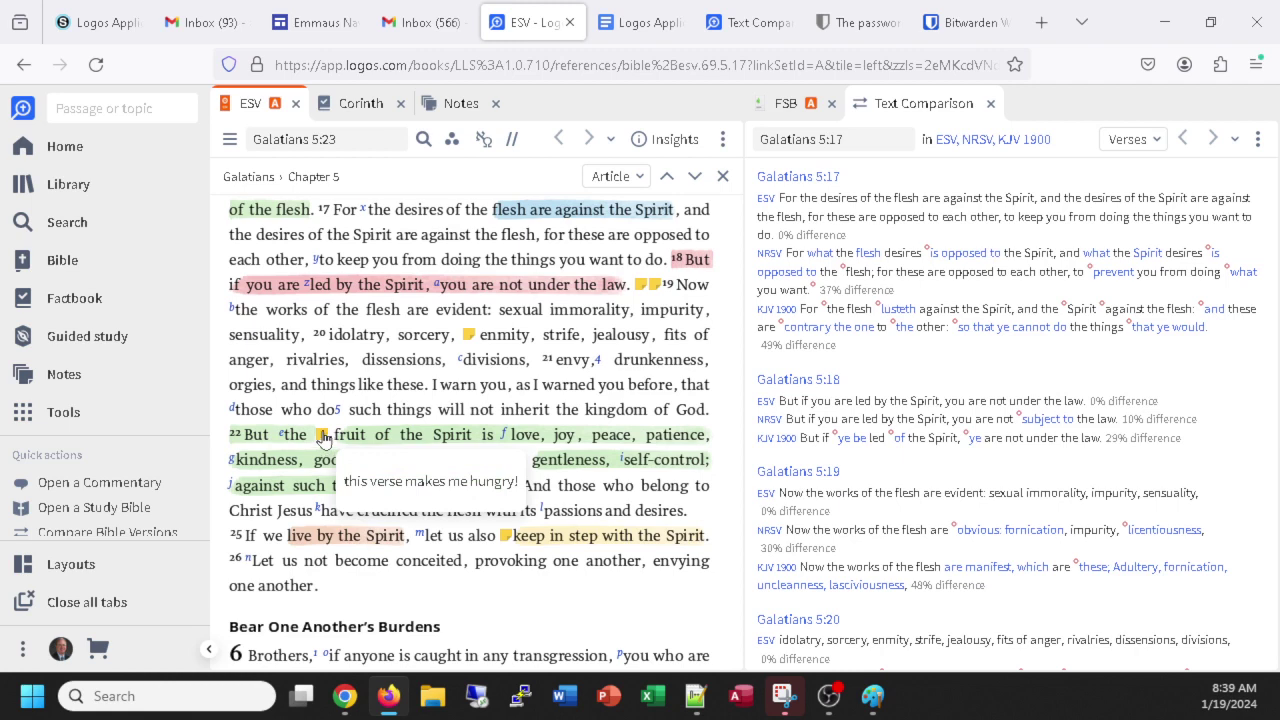
pyautogui.click(323, 440)
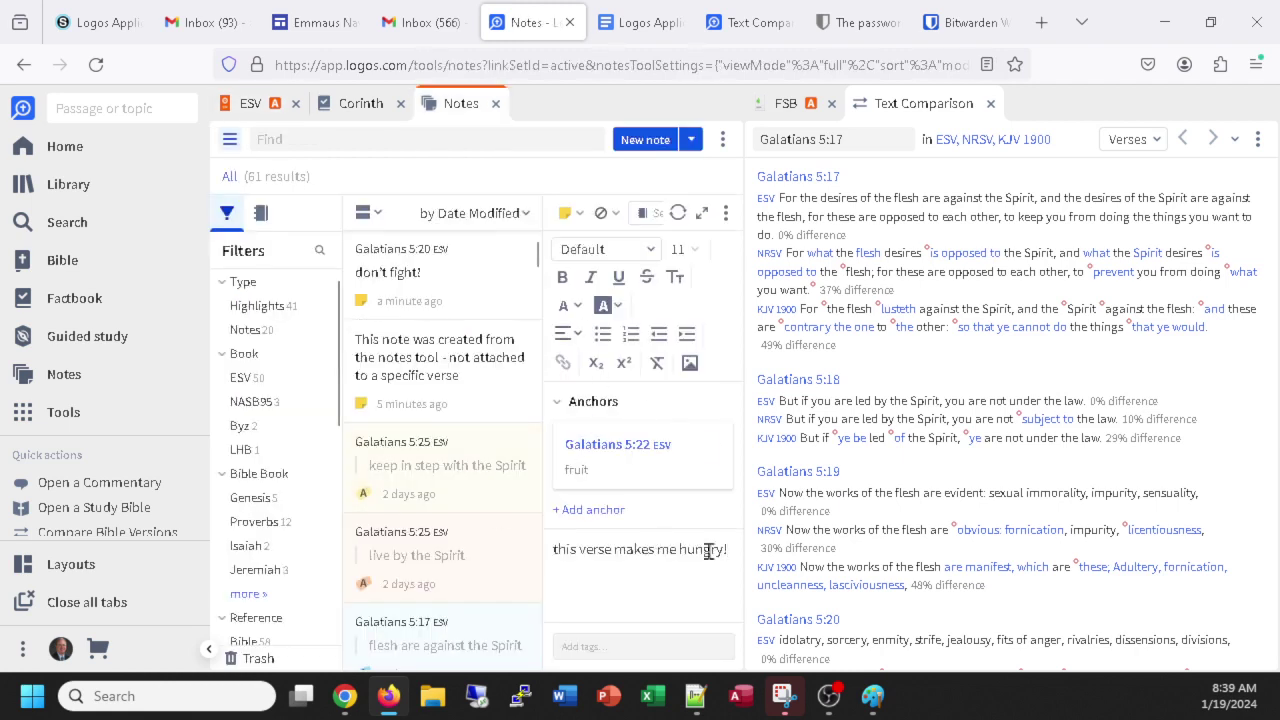
pyautogui.click(258, 106)
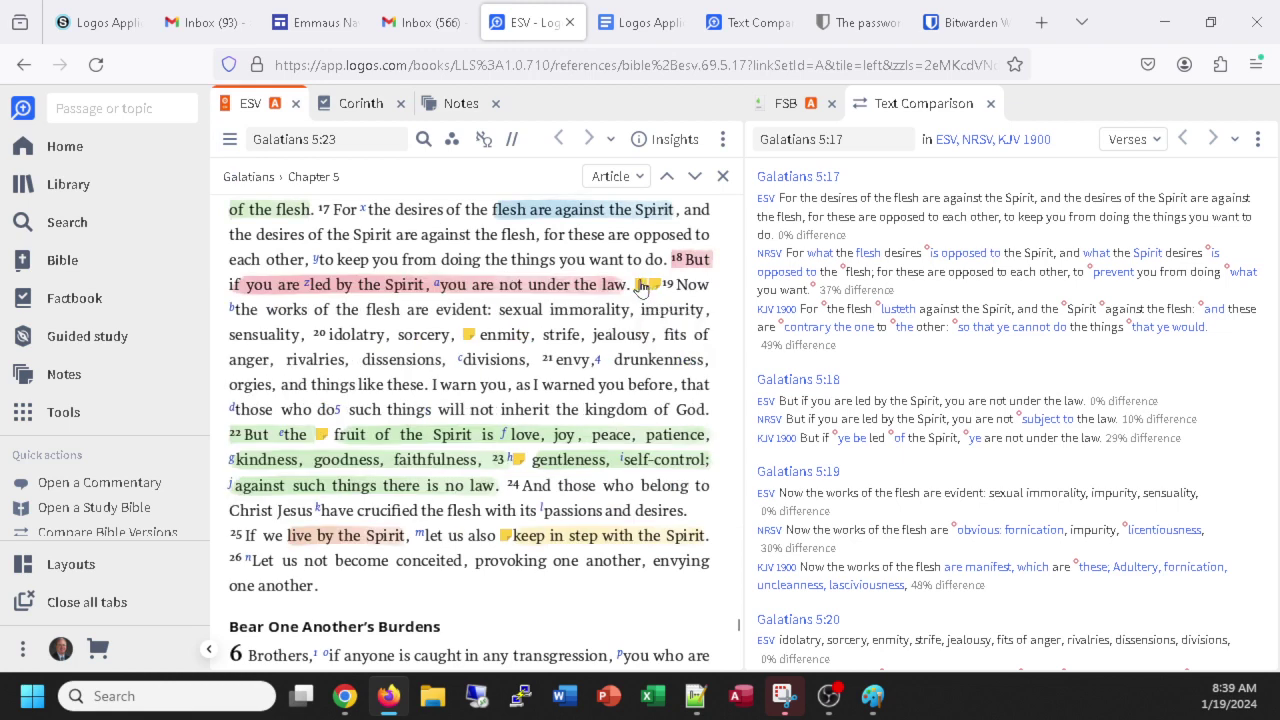
# Type 'note attached to gal 5:19' into the note anchored at Galatians 5:19.
pyautogui.click(641, 286)
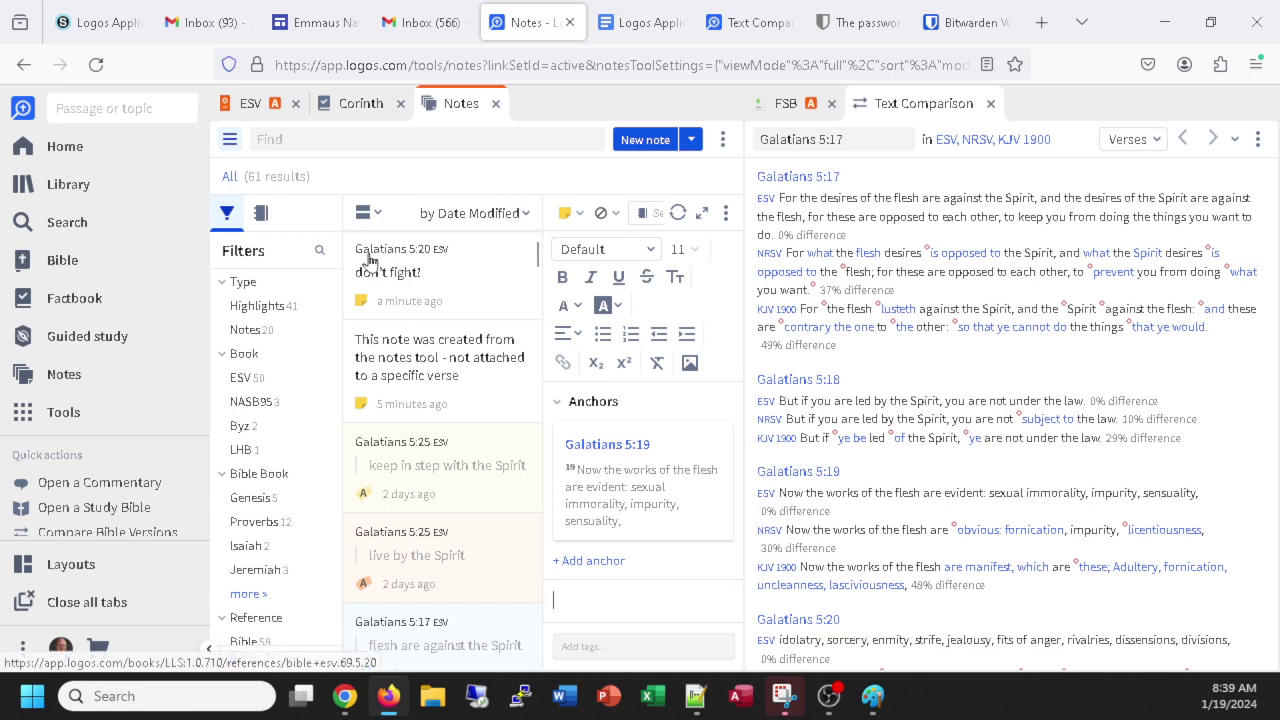
pyautogui.moveTo(368, 259)
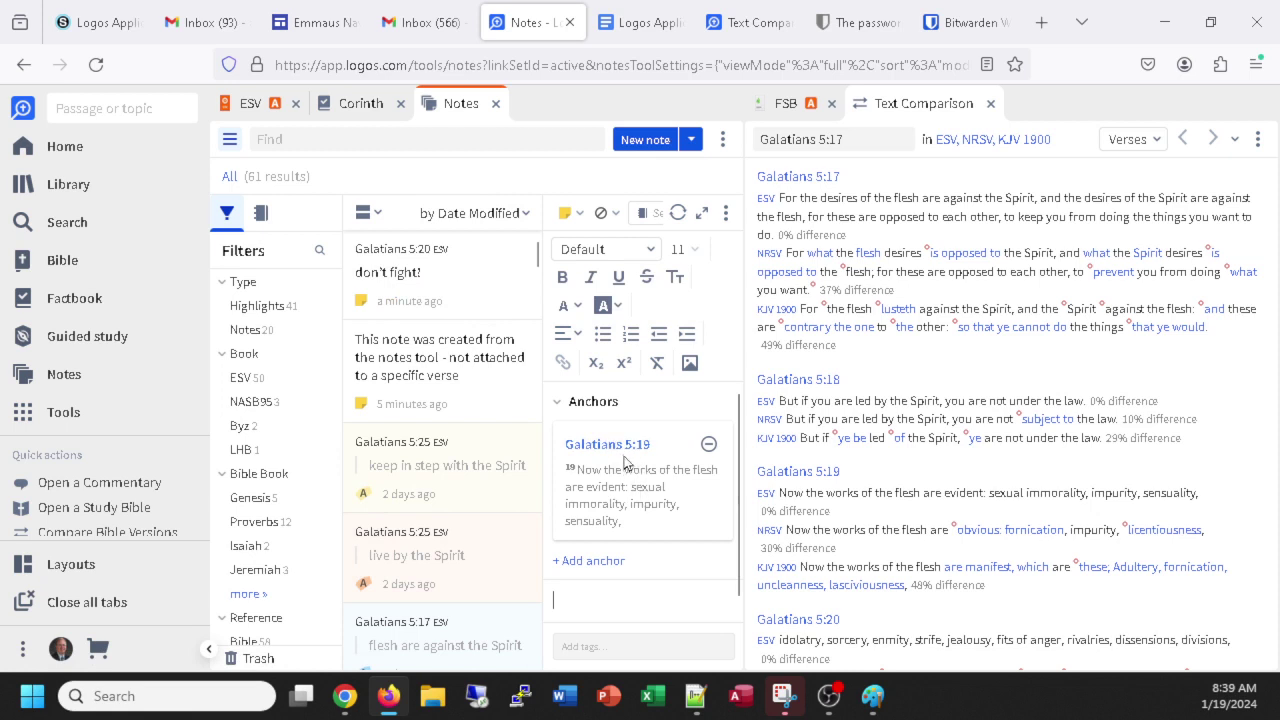
pyautogui.moveTo(624, 449)
pyautogui.write('note attached')
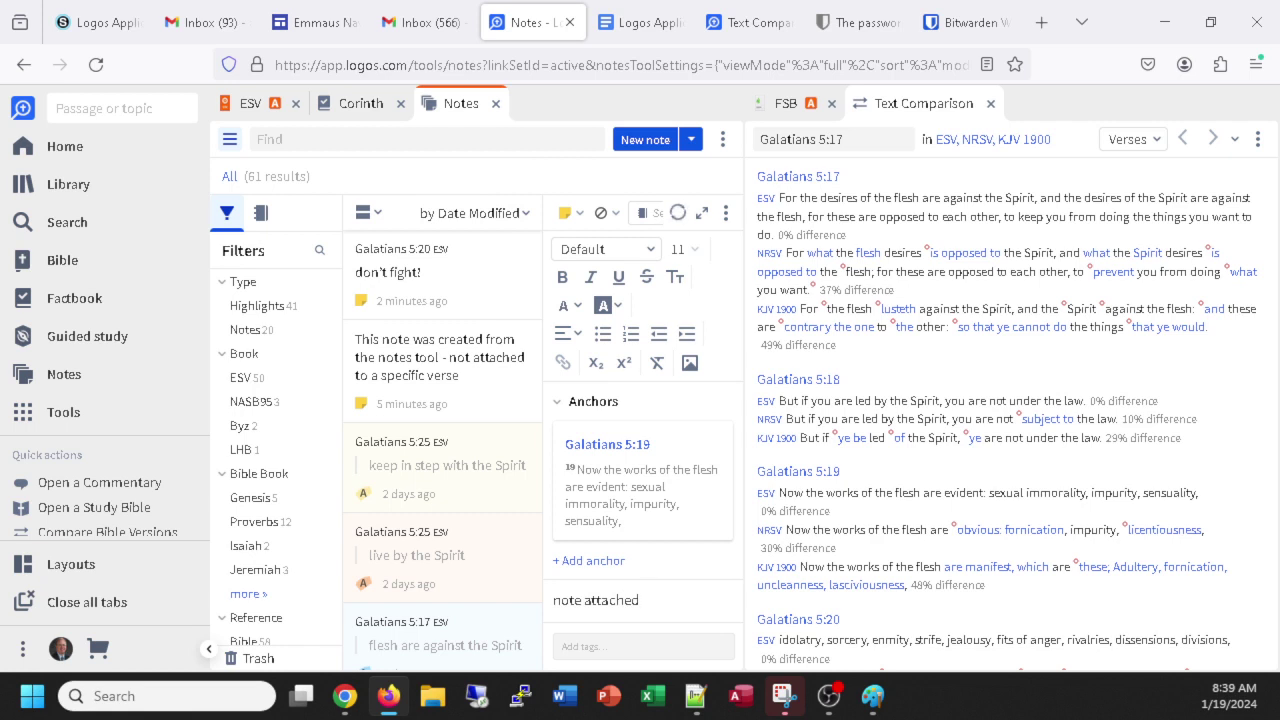
pyautogui.write(' to gal 5:19')
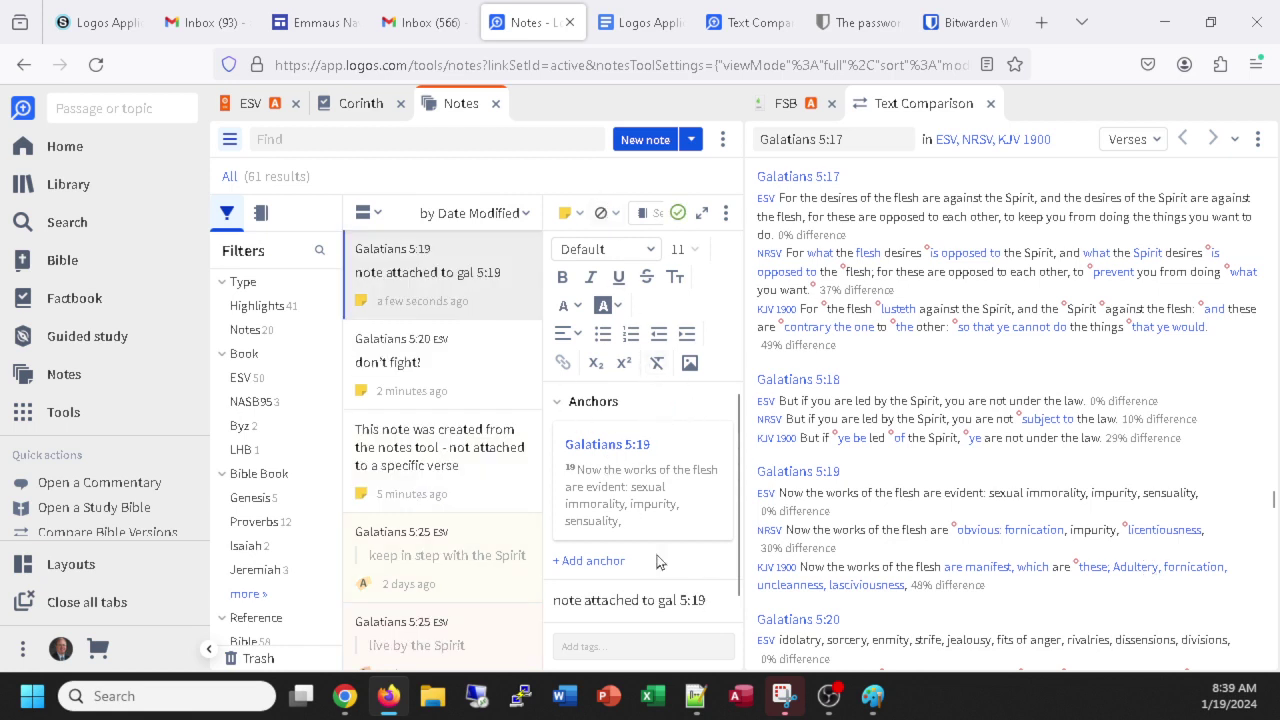
# Take a Snipping Tool capture of the ESV Galatians 5 passage with its note markers.
pyautogui.click(247, 105)
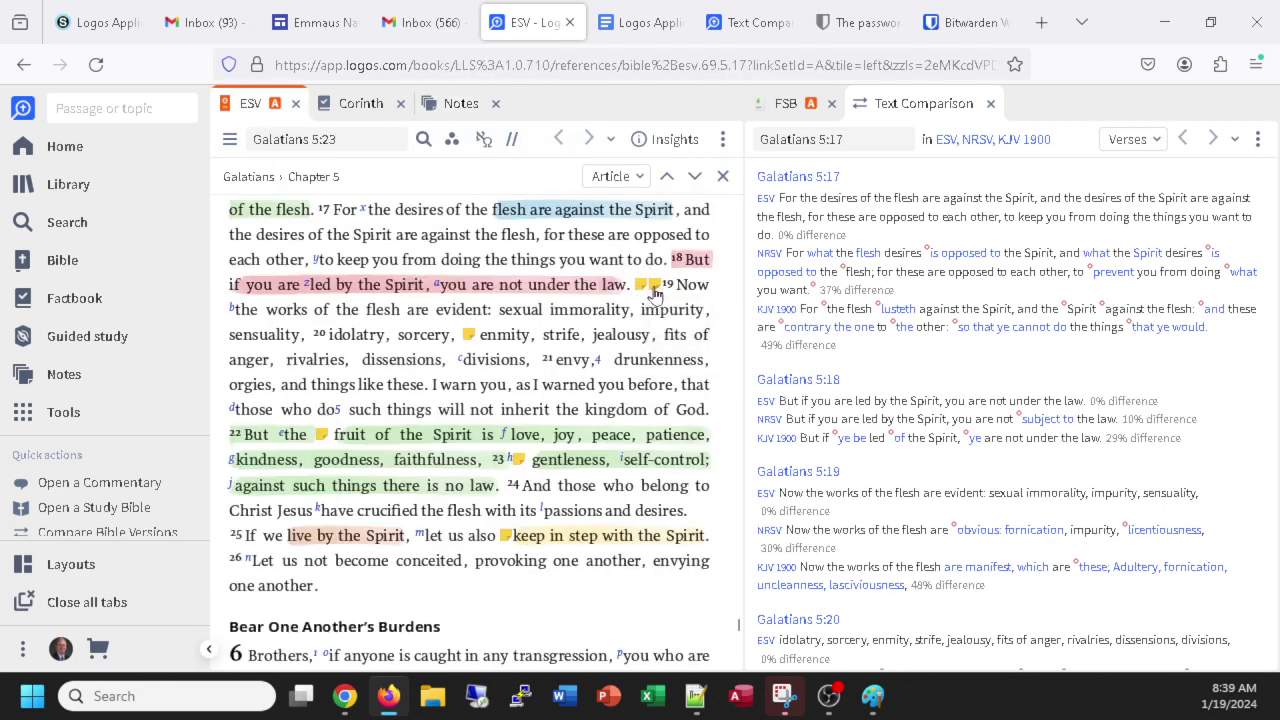
pyautogui.moveTo(644, 293)
pyautogui.hotkey('alt', 'Tab')
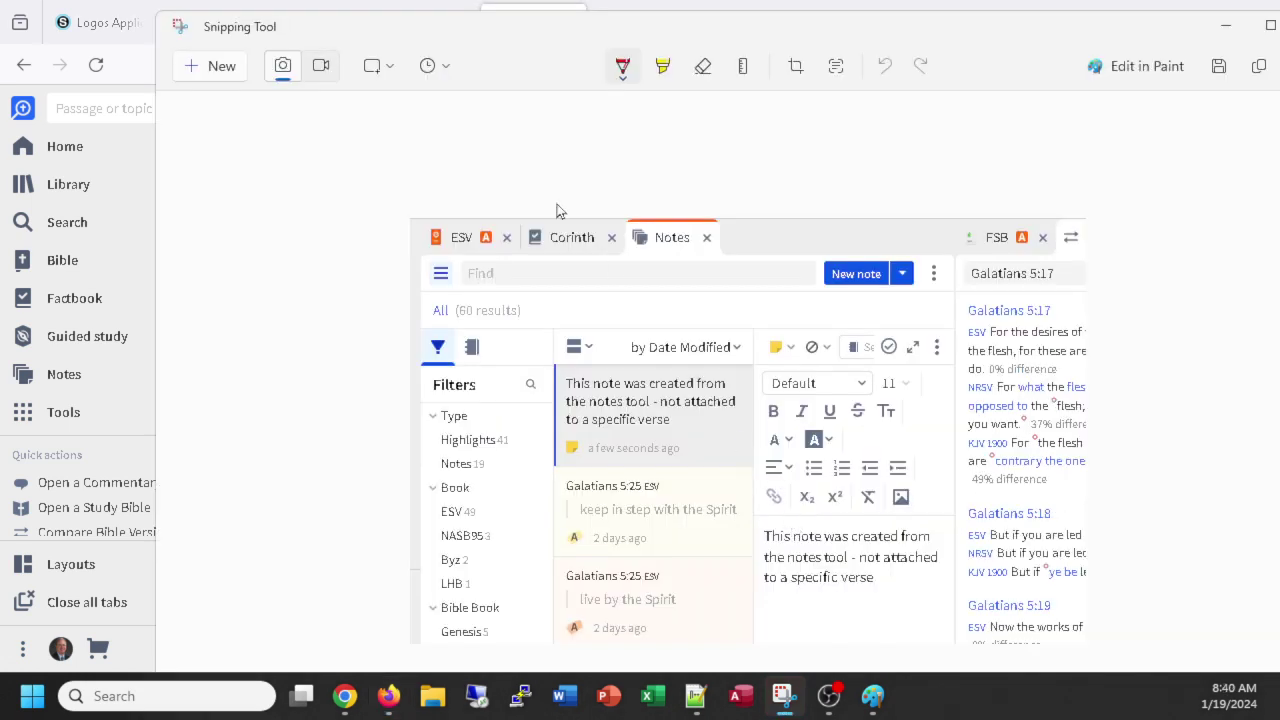
pyautogui.click(229, 68)
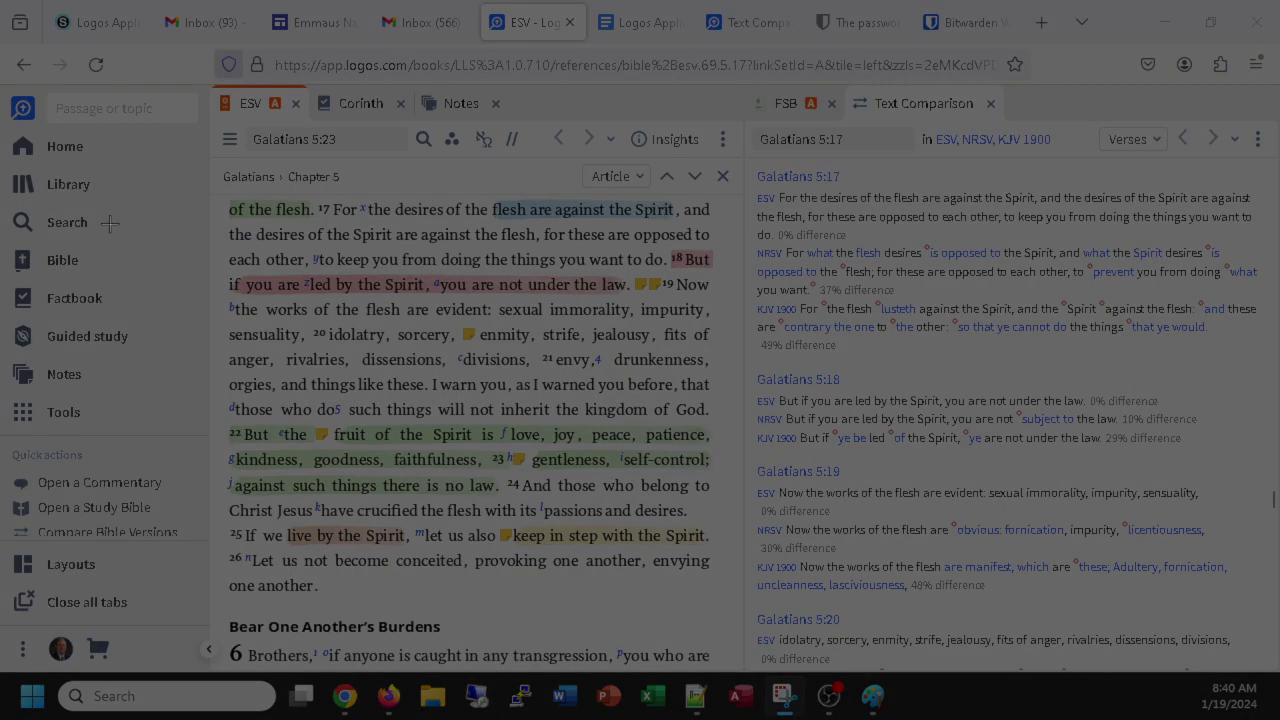
pyautogui.moveTo(165, 230); pyautogui.dragTo(781, 599)
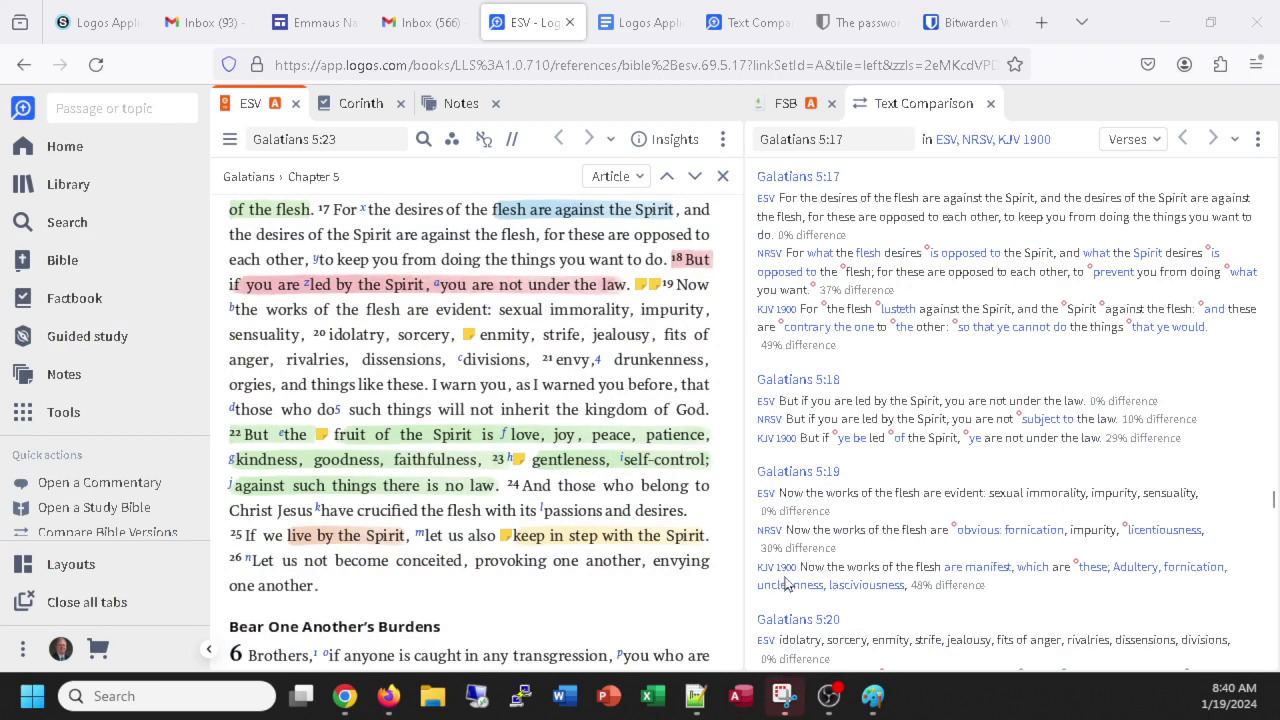
# Paste the Galatians 5 capture into the document and type the caption 'Multiple notes showing up on the text'.
pyautogui.click(637, 32)
pyautogui.hotkey('ctrl', 'v')
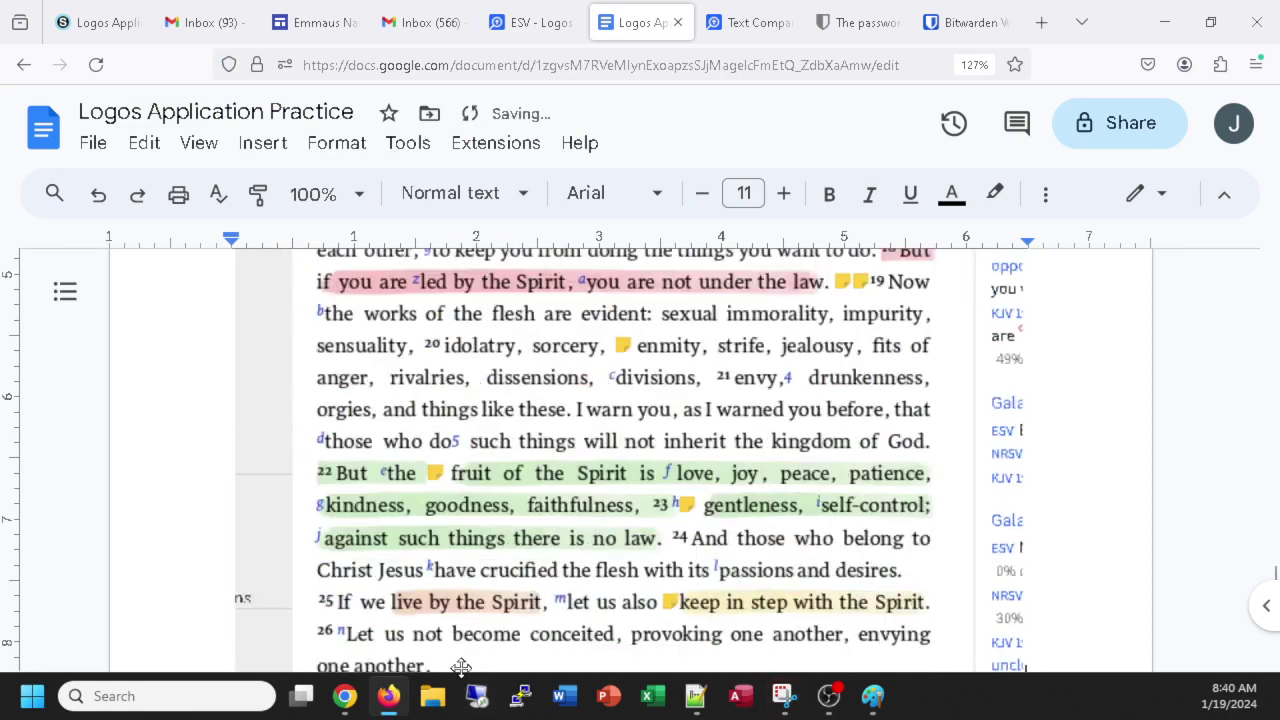
pyautogui.press('Return')
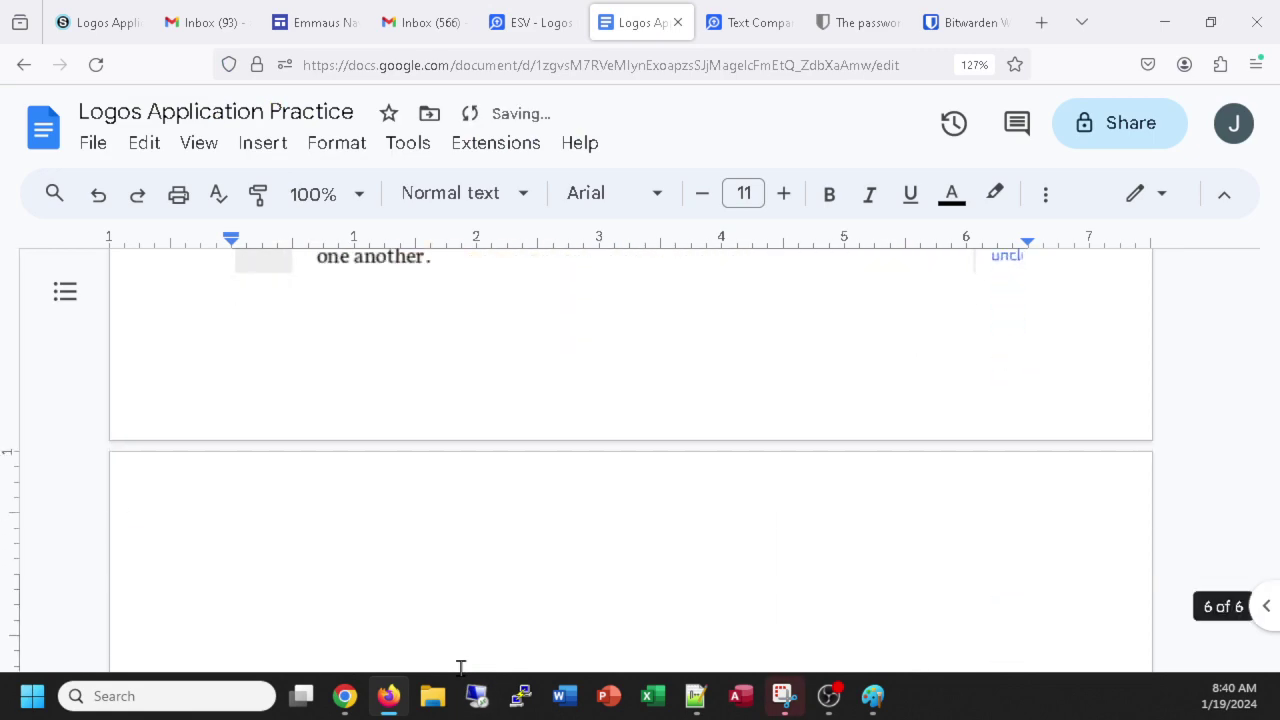
pyautogui.write('mualt')
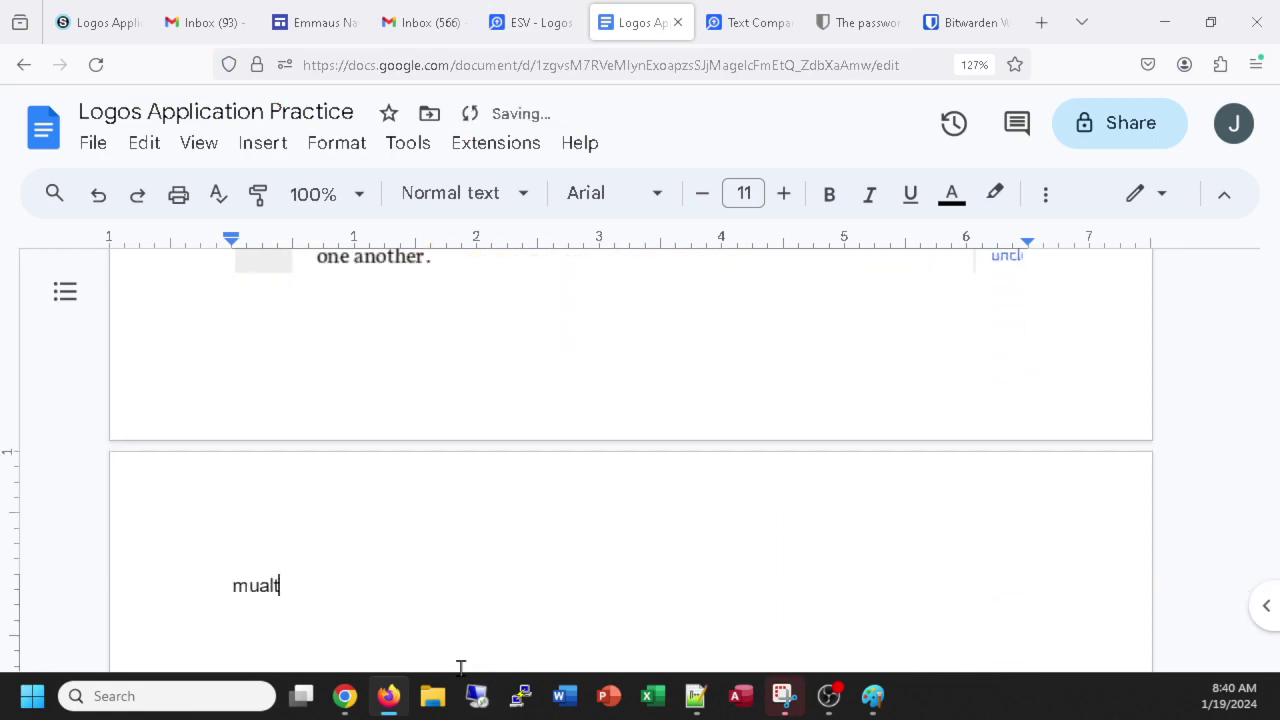
pyautogui.press('BackSpace')
pyautogui.write('ltiple not')
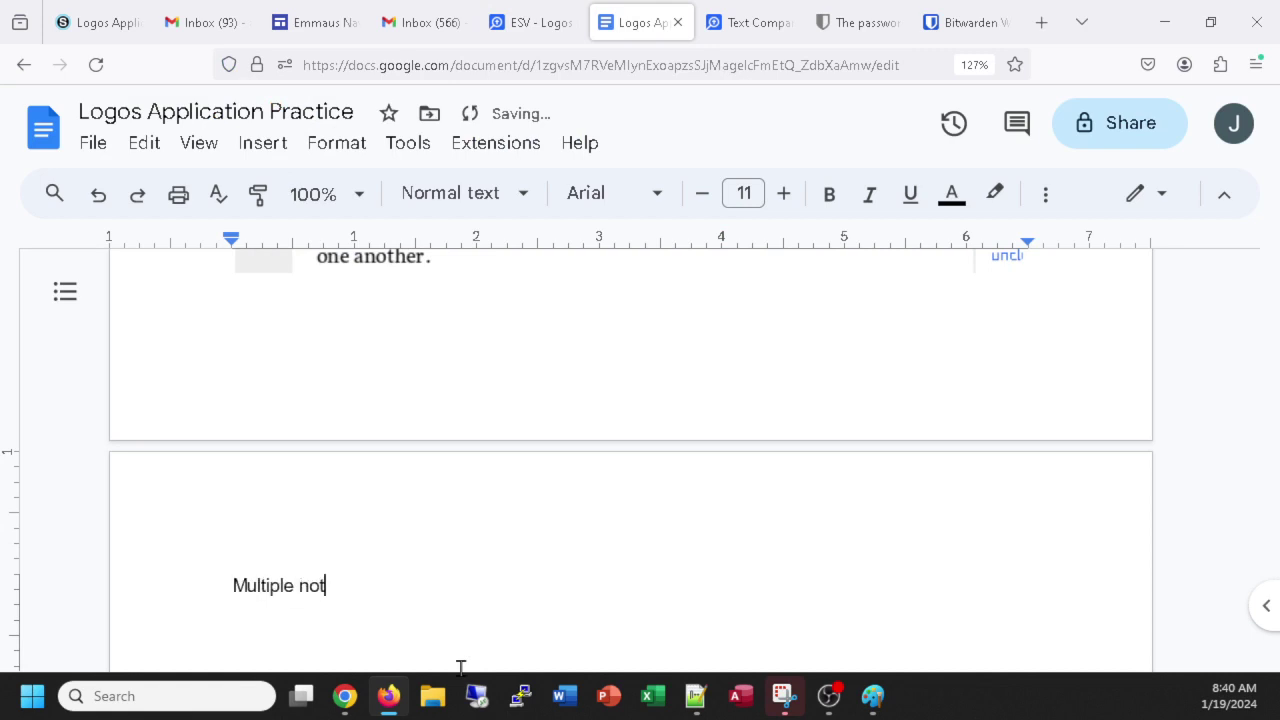
pyautogui.write('es showing u')
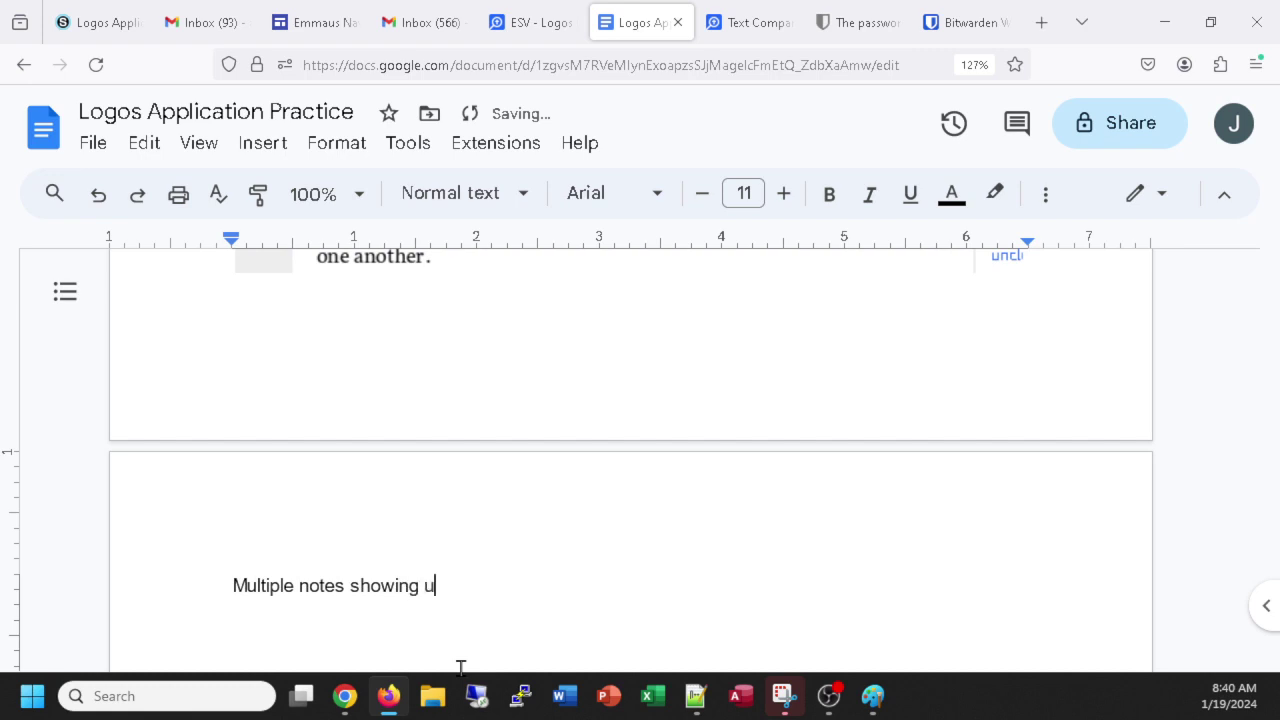
pyautogui.write('p on the text ESV)')
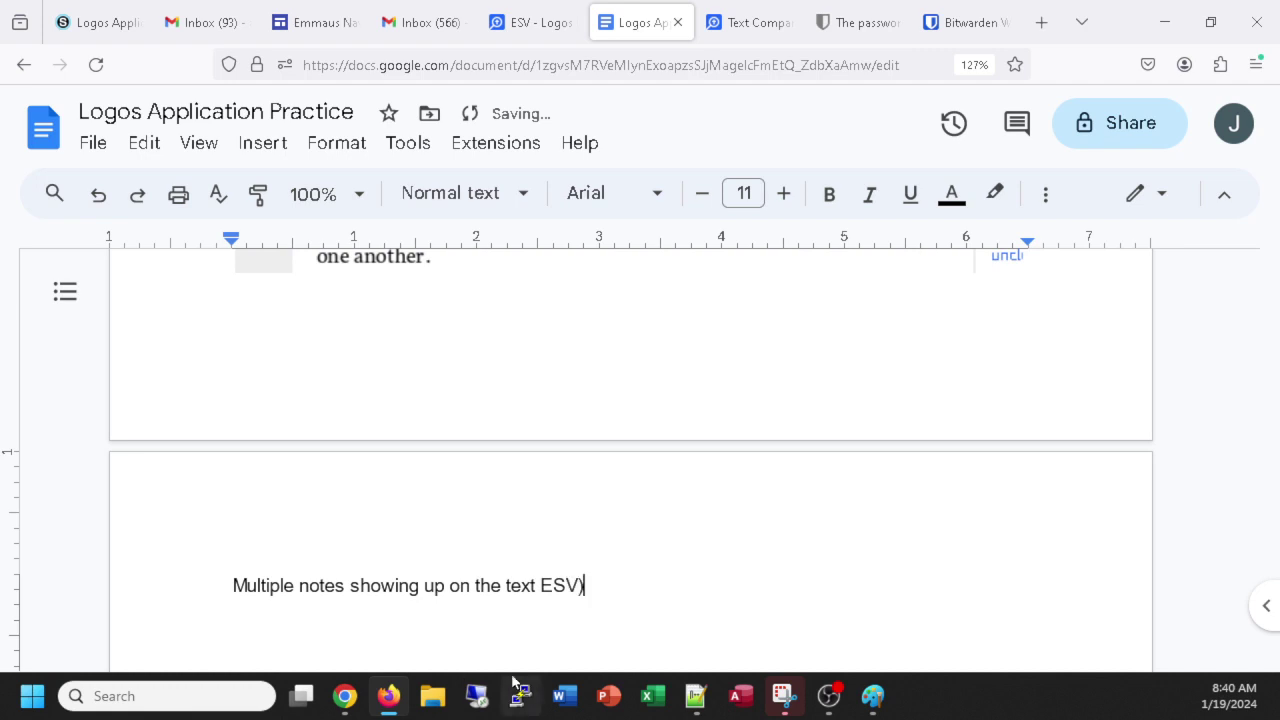
# Add the opening parenthesis so the caption ends '(ESV)', then return to Logos.
pyautogui.moveTo(537, 591); pyautogui.dragTo(612, 651)
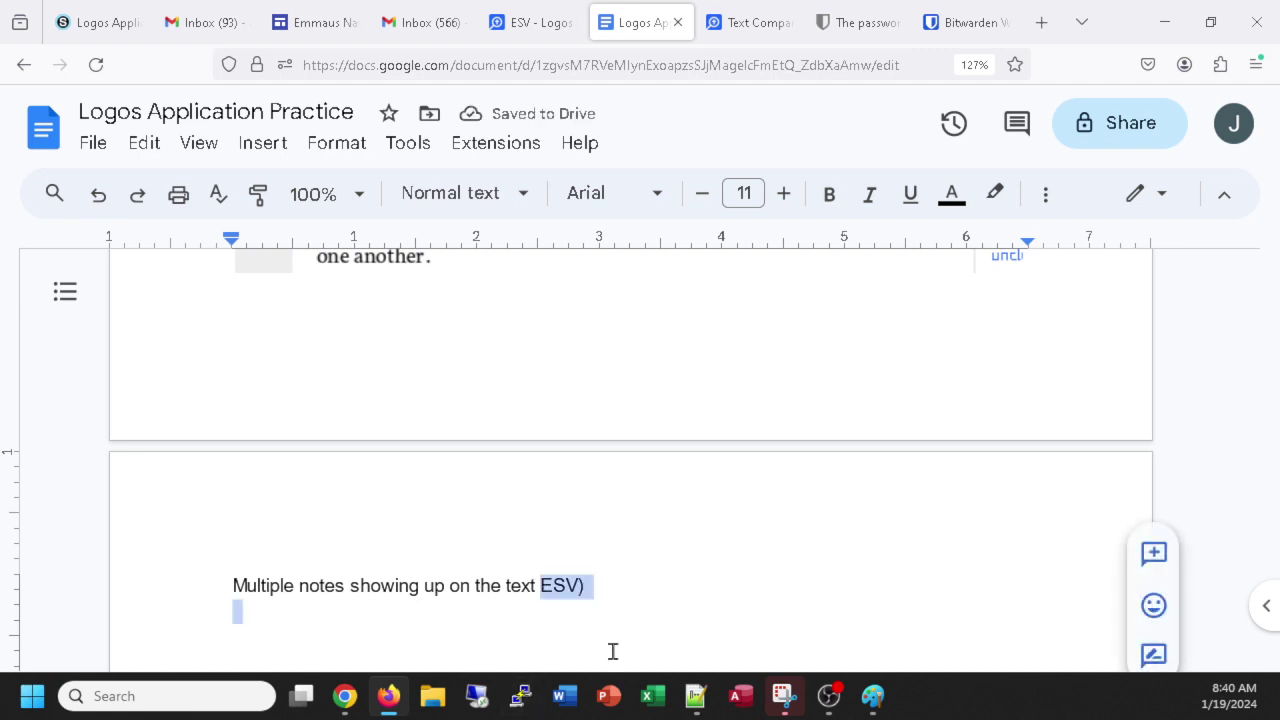
pyautogui.click(543, 588)
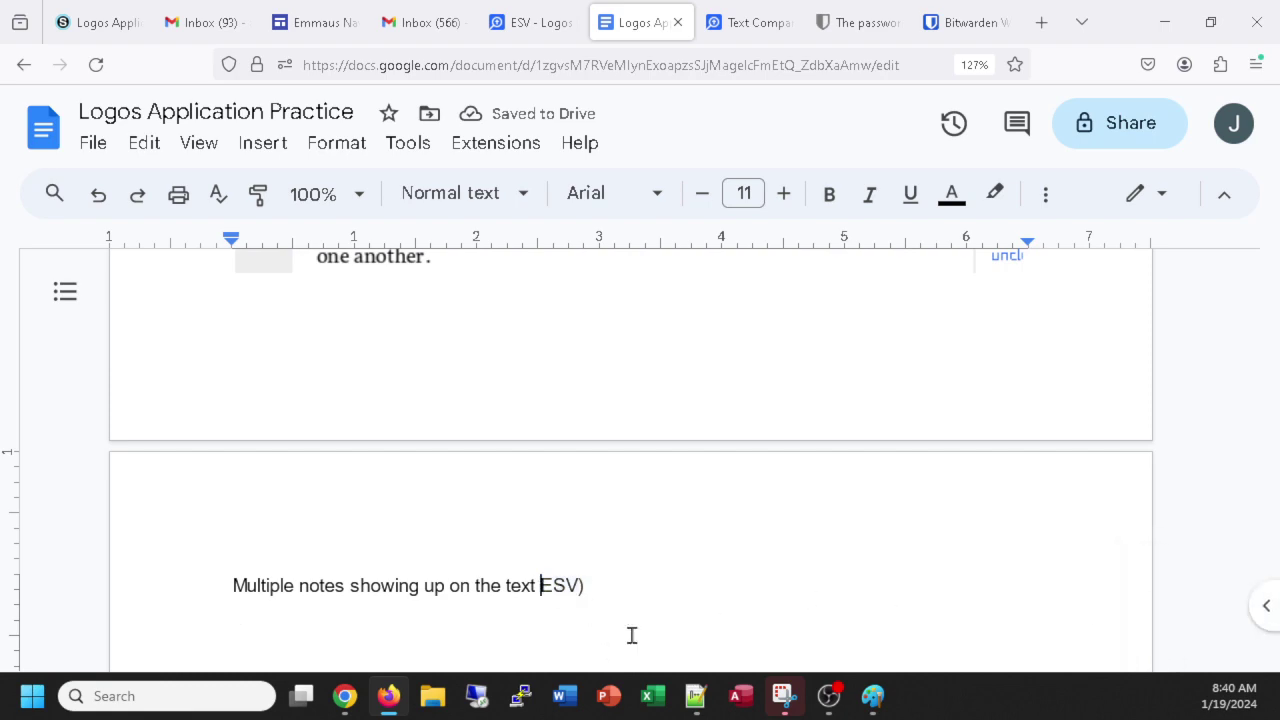
pyautogui.write('(')
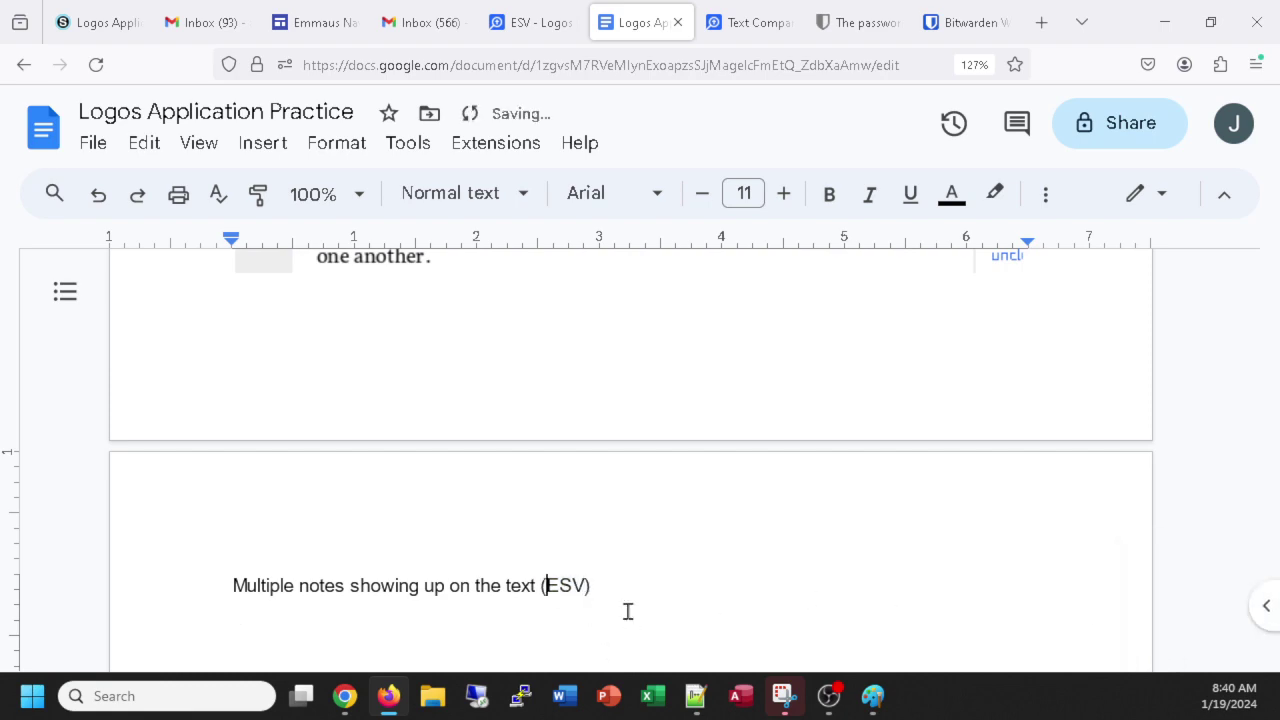
pyautogui.click(521, 28)
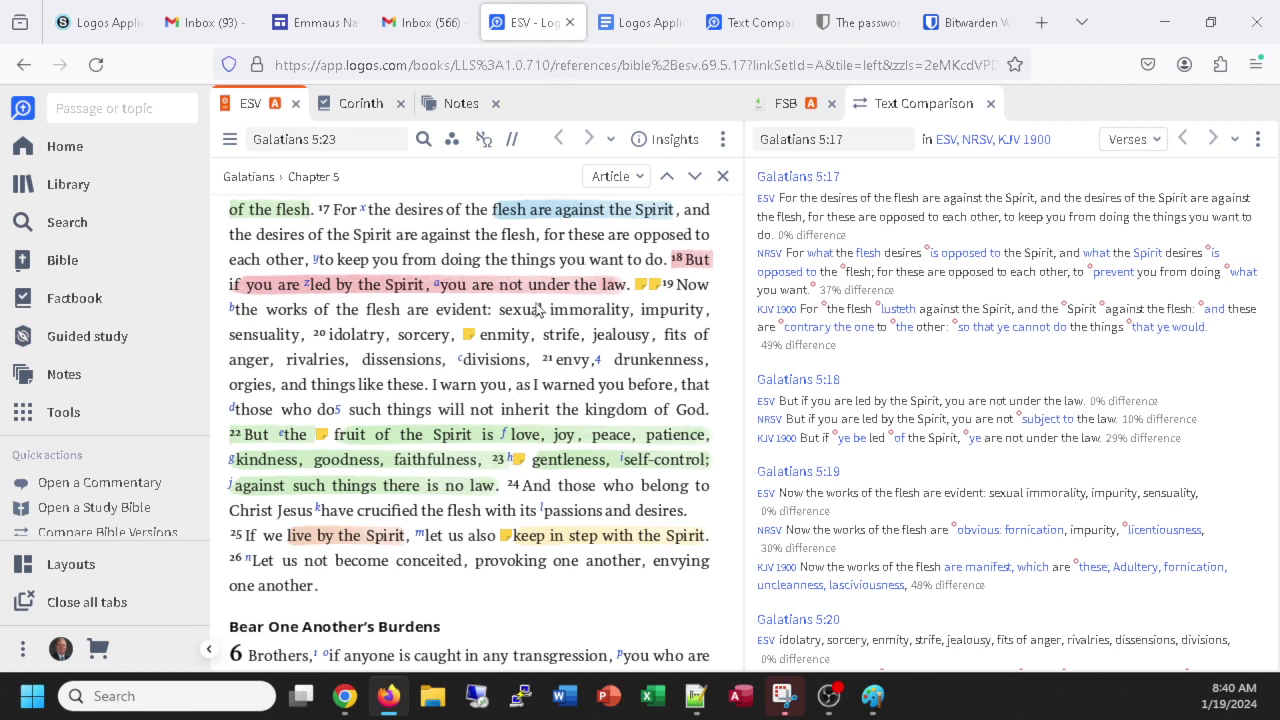
# View Galatians 5 in the King James Version, then switch the reading panel back to the ESV.
pyautogui.click(513, 141)
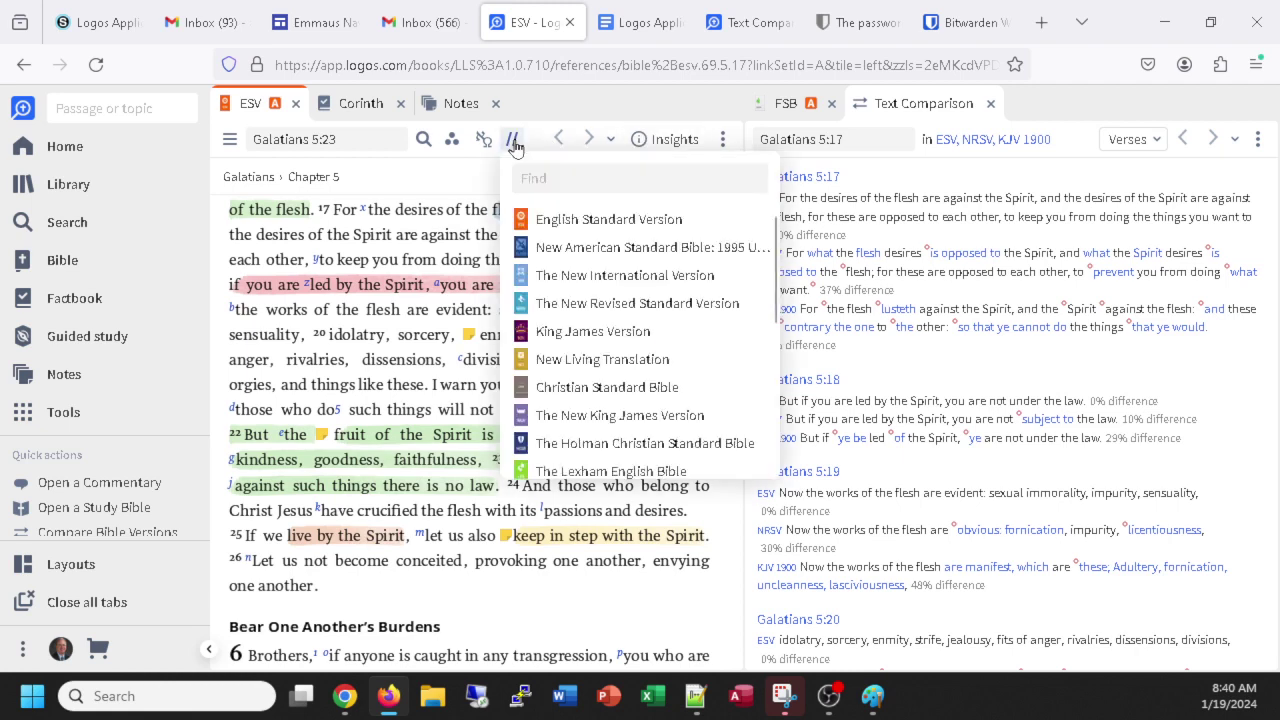
pyautogui.click(612, 332)
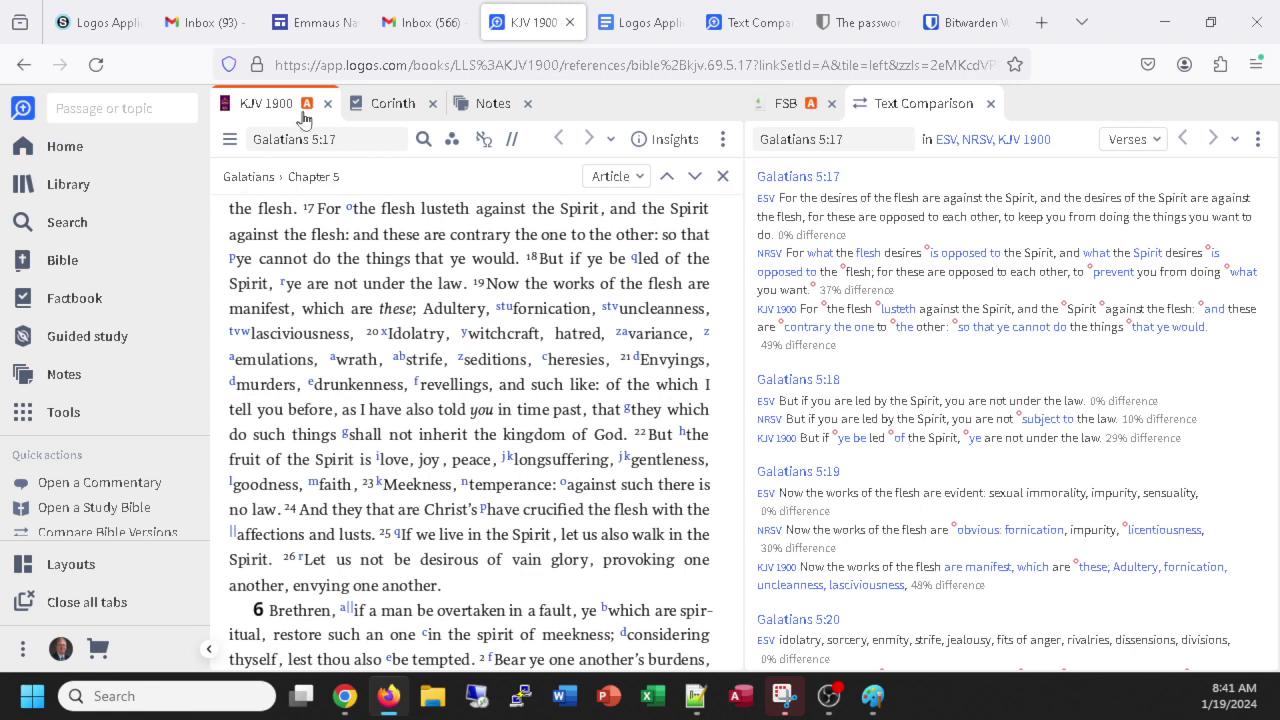
pyautogui.click(503, 145)
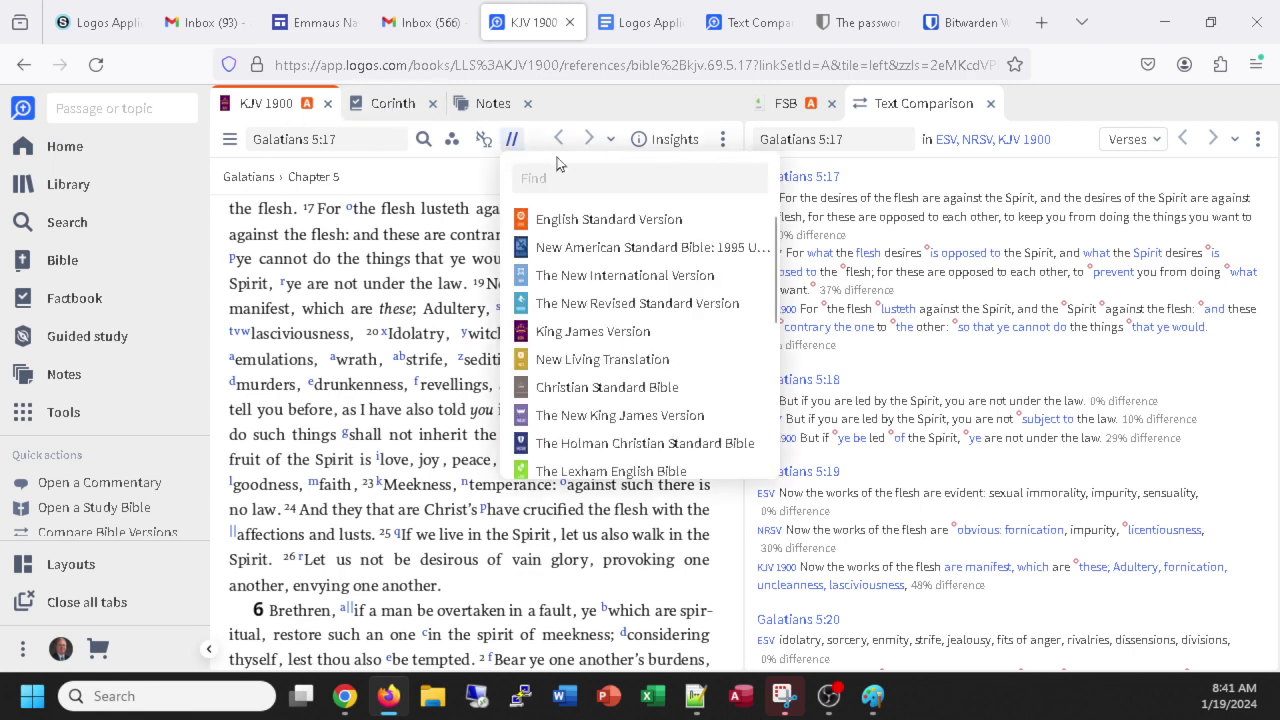
pyautogui.click(560, 222)
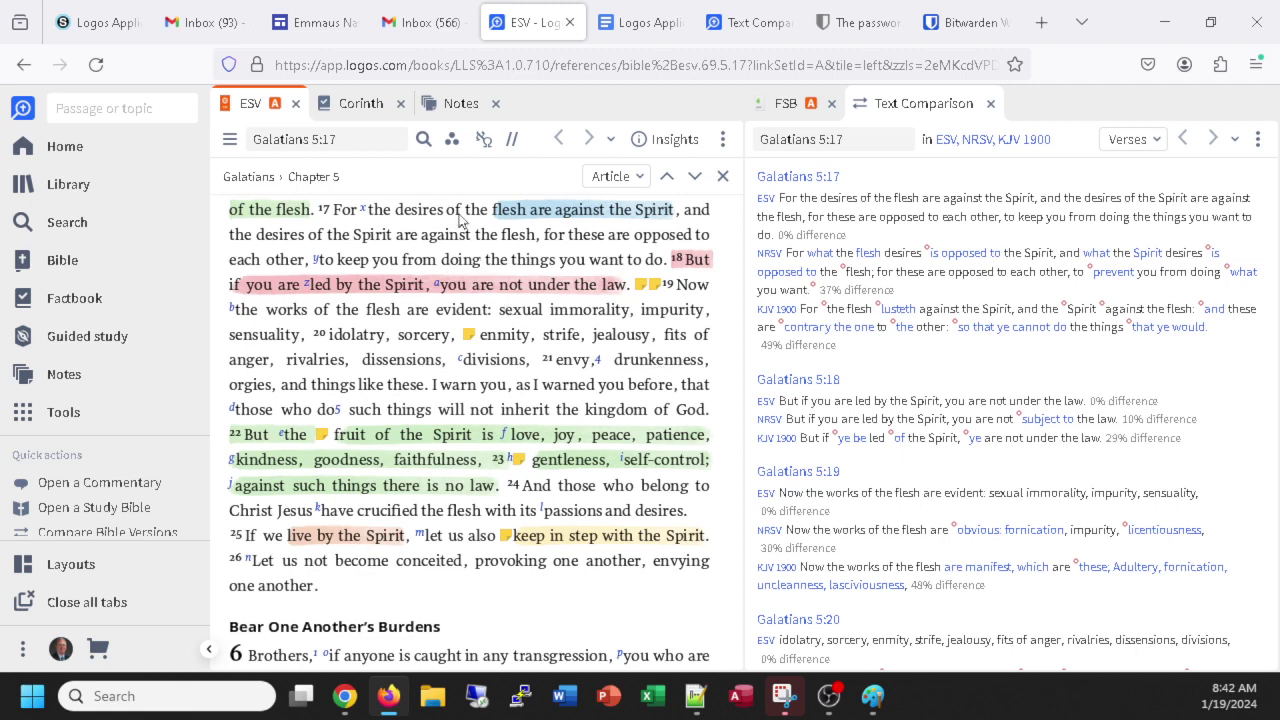
# Read the remaining explore steps in the Schoology assignment, then go back to the Logos ESV reading.
pyautogui.click(75, 28)
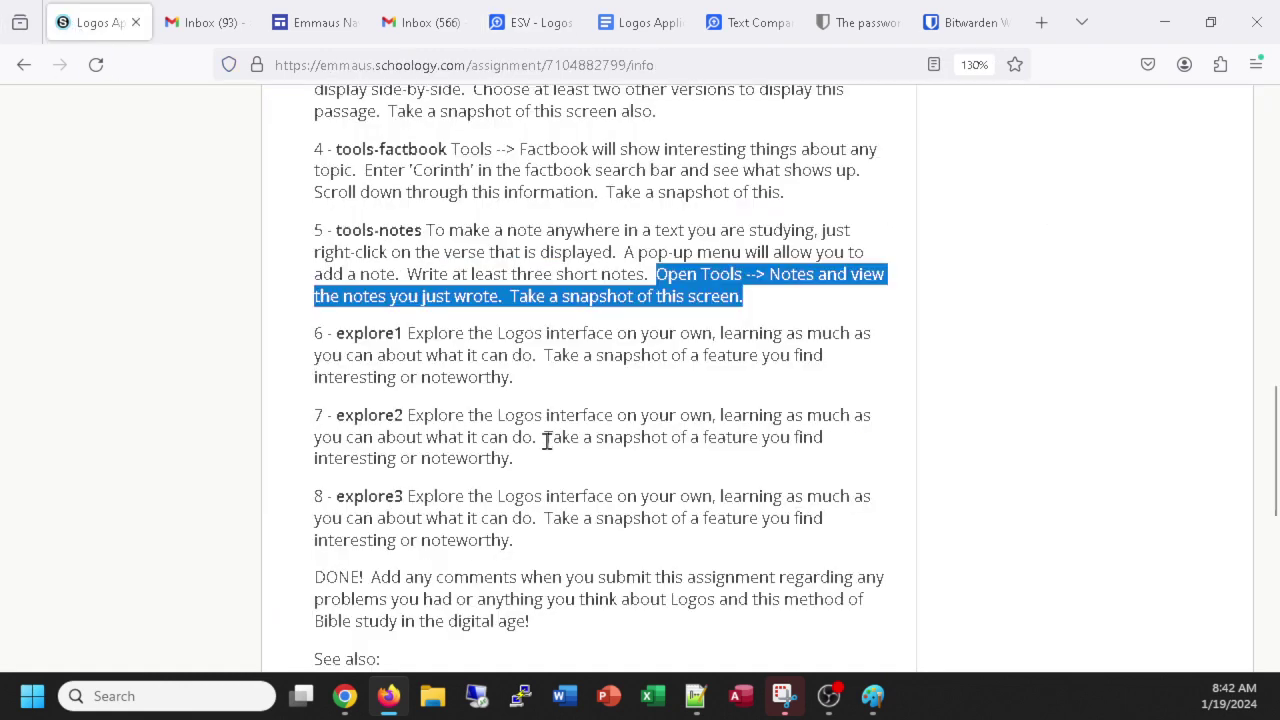
pyautogui.scroll(-3, 548, 450)
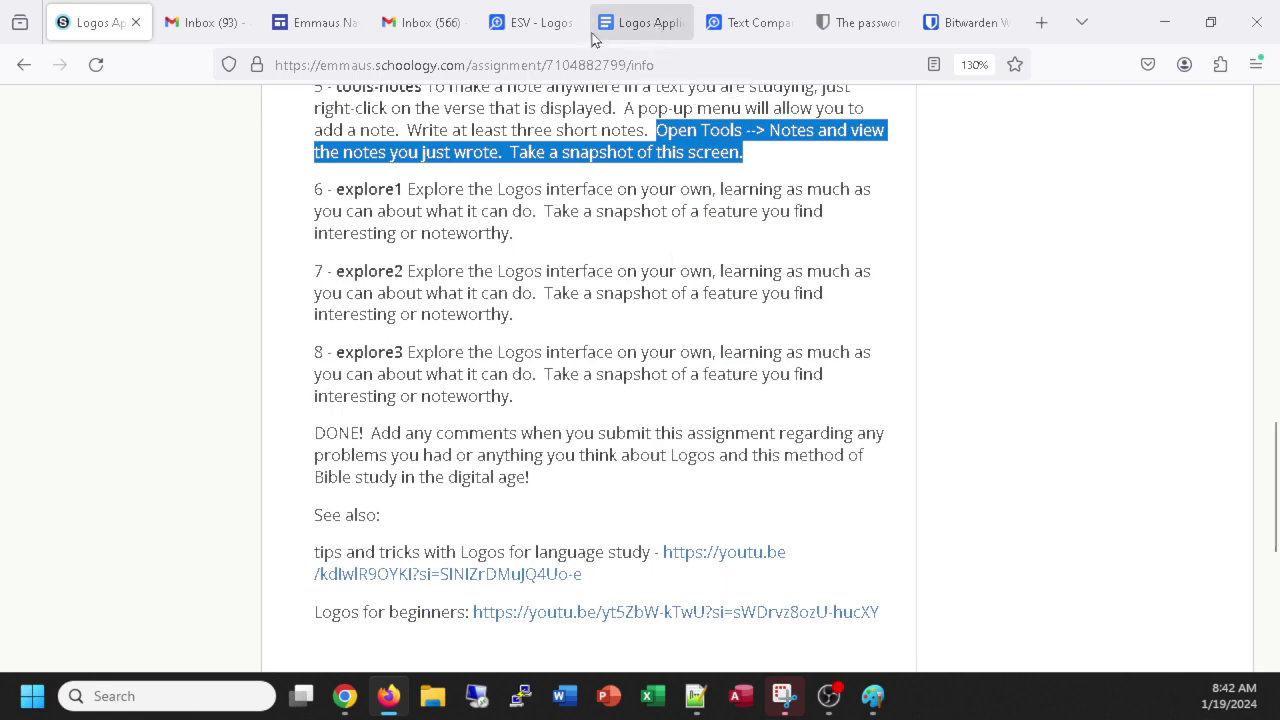
pyautogui.click(536, 25)
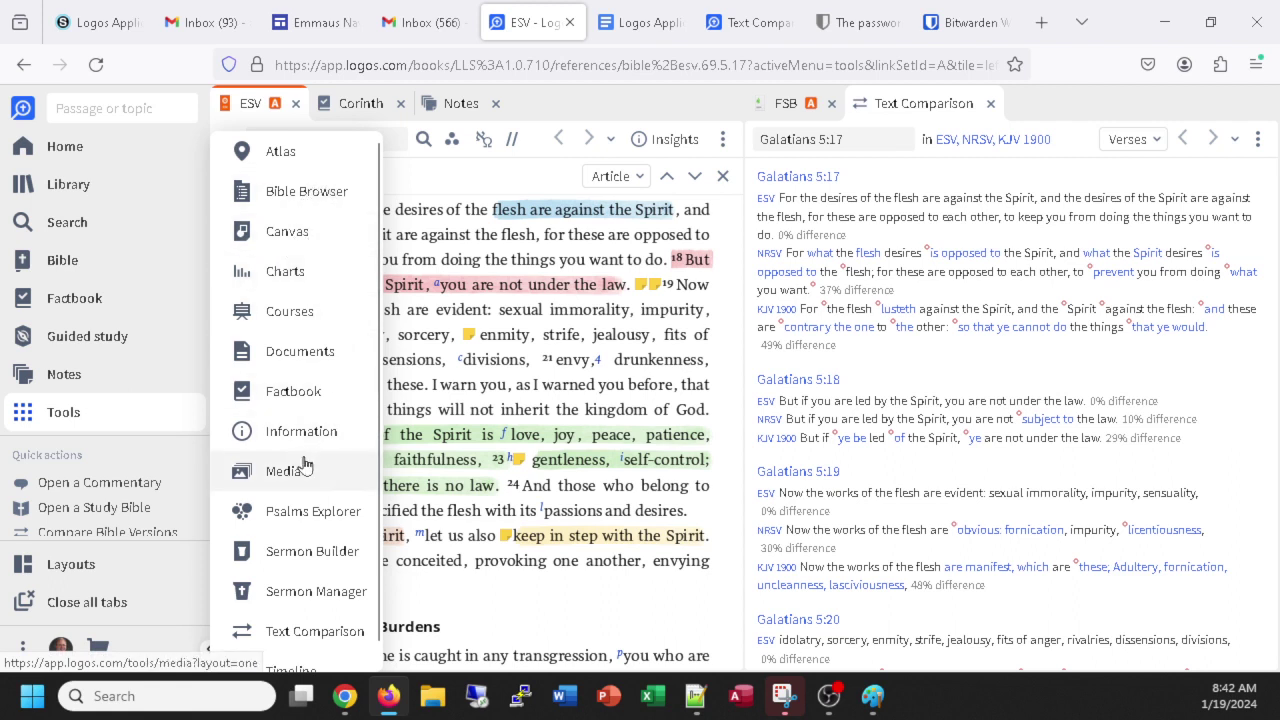
# Open the Media library from Tools and search it for 'galatians'.
pyautogui.scroll(-1, 325, 466)
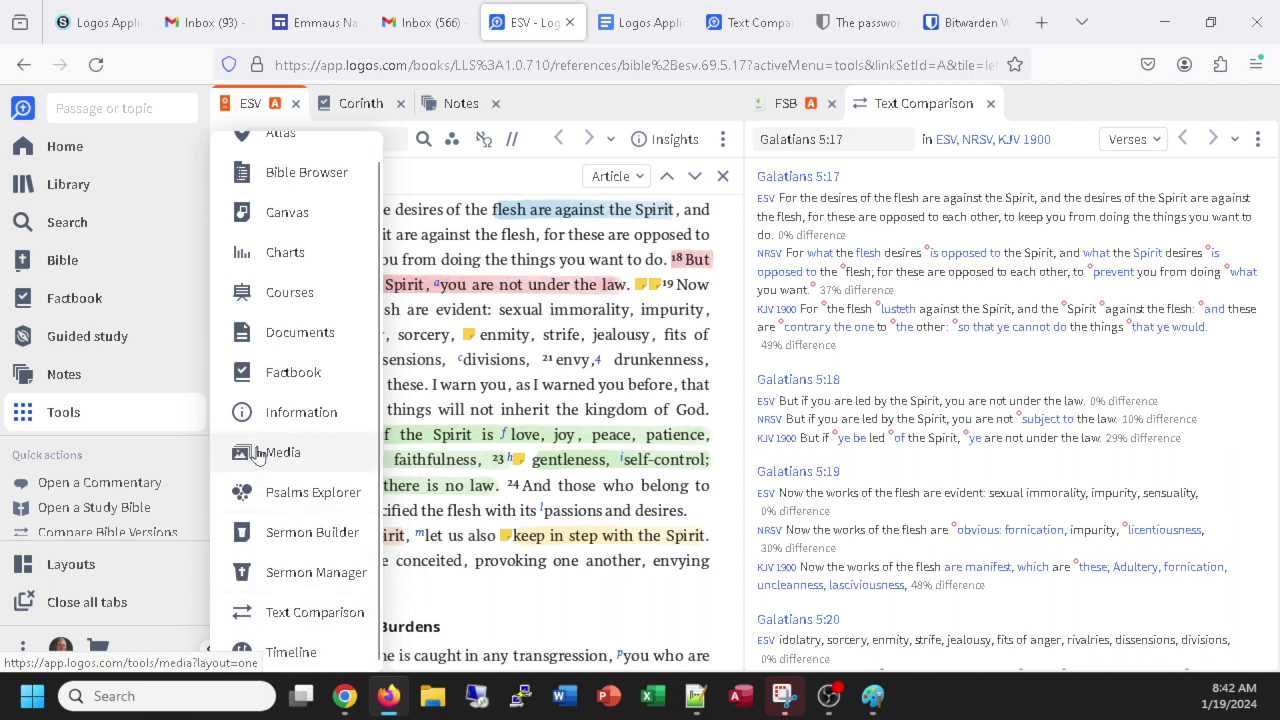
pyautogui.click(259, 453)
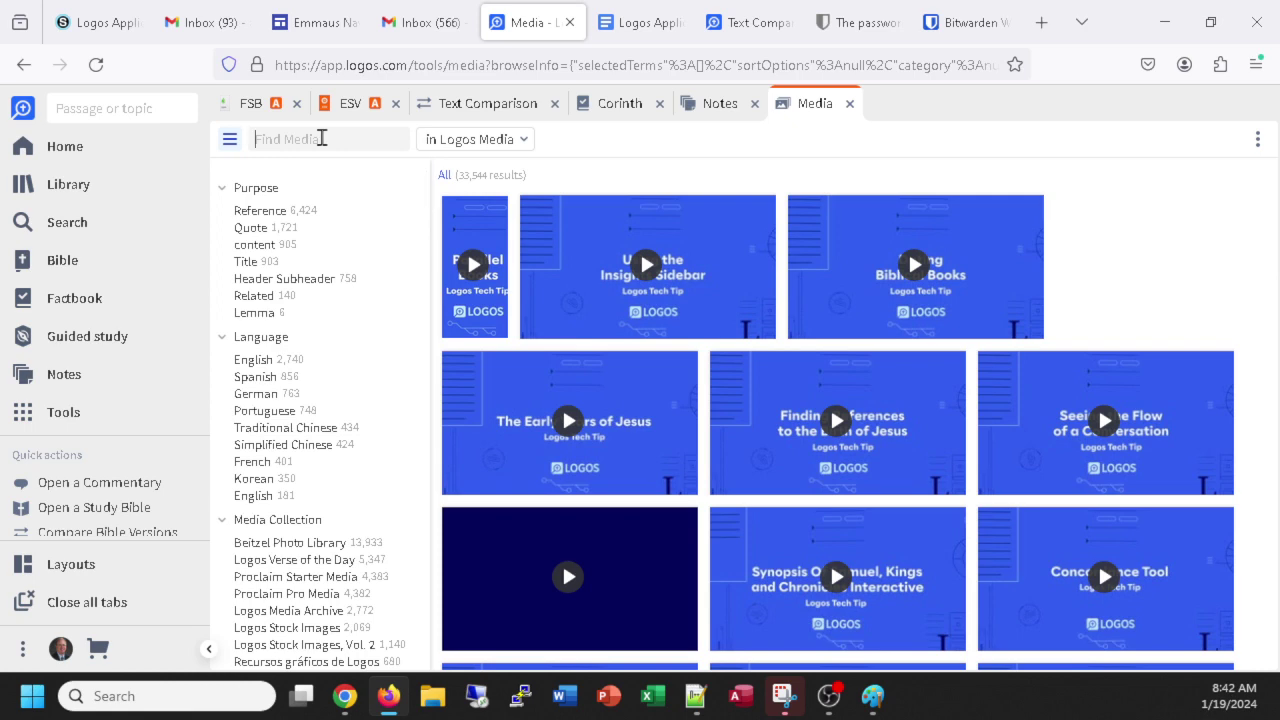
pyautogui.write('galati')
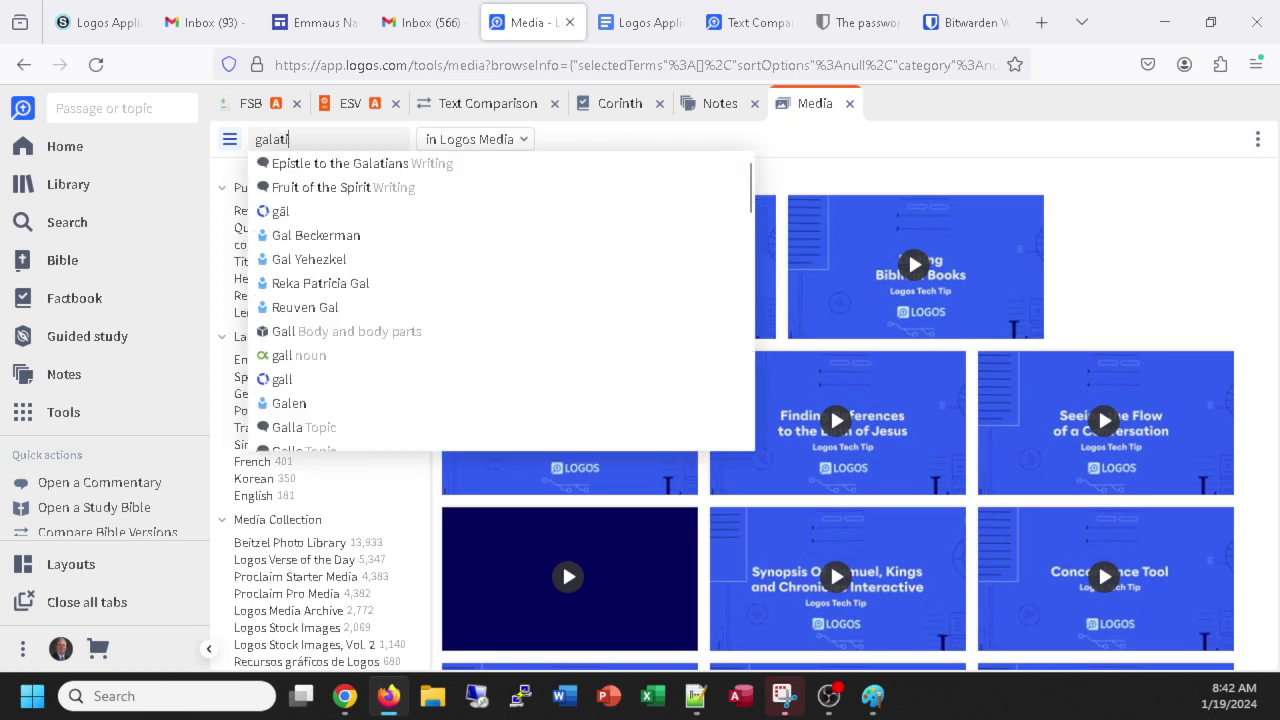
pyautogui.write('ans')
pyautogui.press('Return')
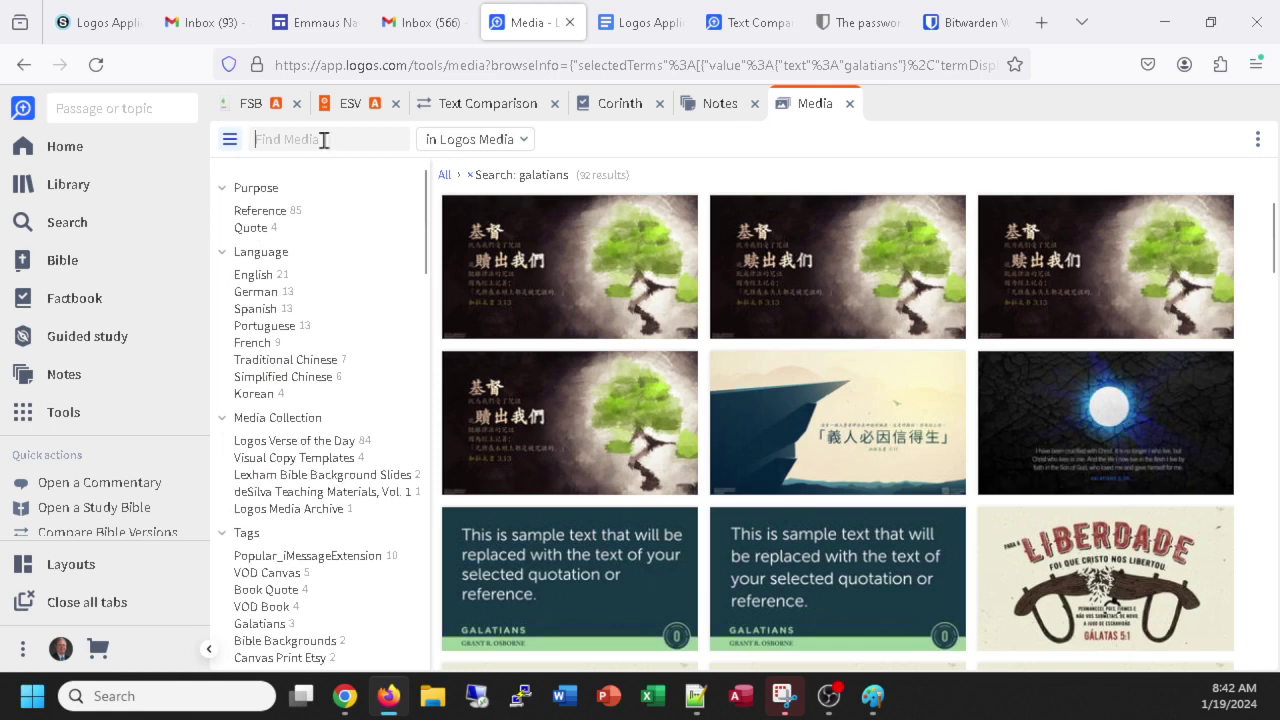
# Browse the 92 galatians media results, including the Galatians 6:9–10 verse art.
pyautogui.scroll(-3, 482, 396)
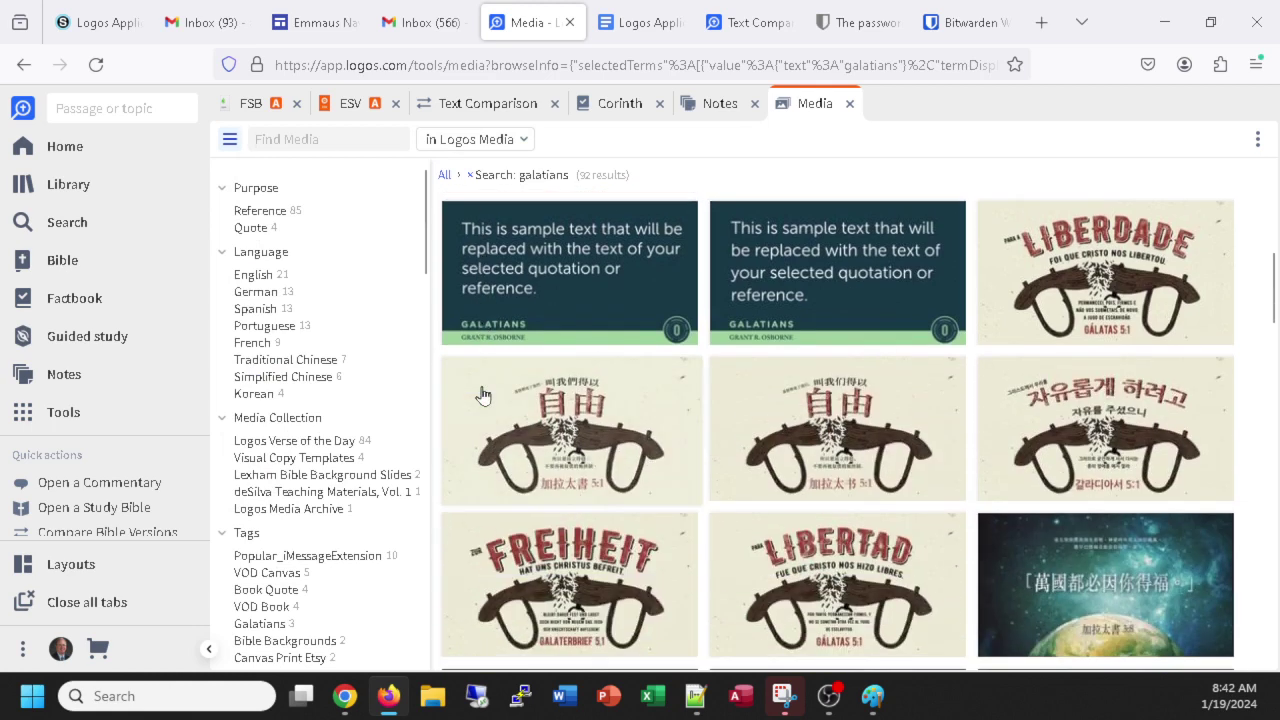
pyautogui.scroll(-5, 482, 396)
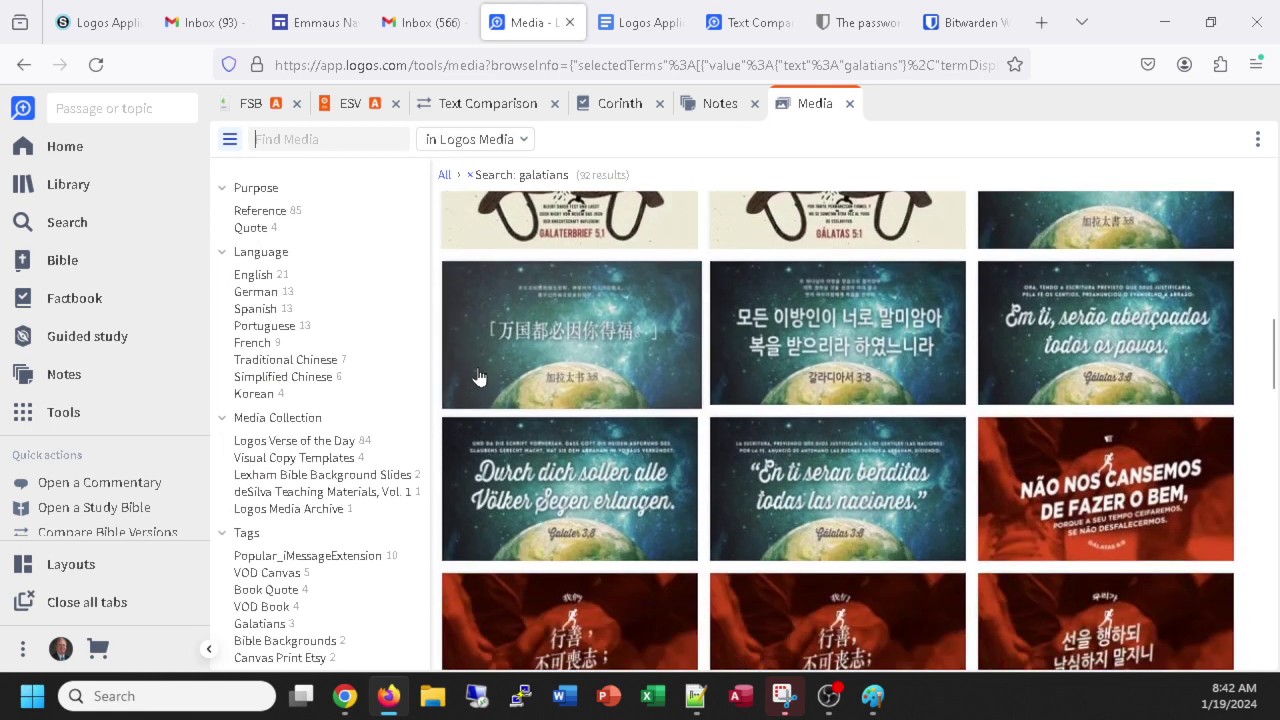
pyautogui.scroll(-3, 478, 377)
pyautogui.scroll(10, 478, 377)
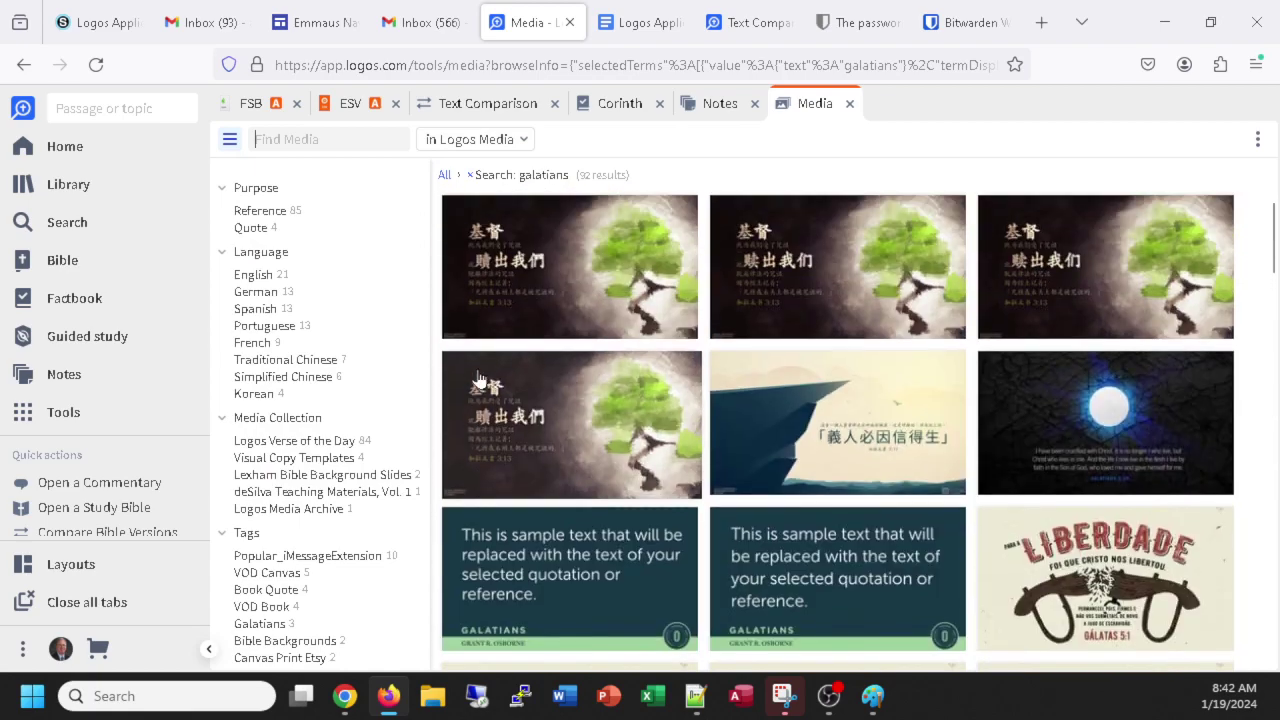
pyautogui.scroll(-15, 478, 377)
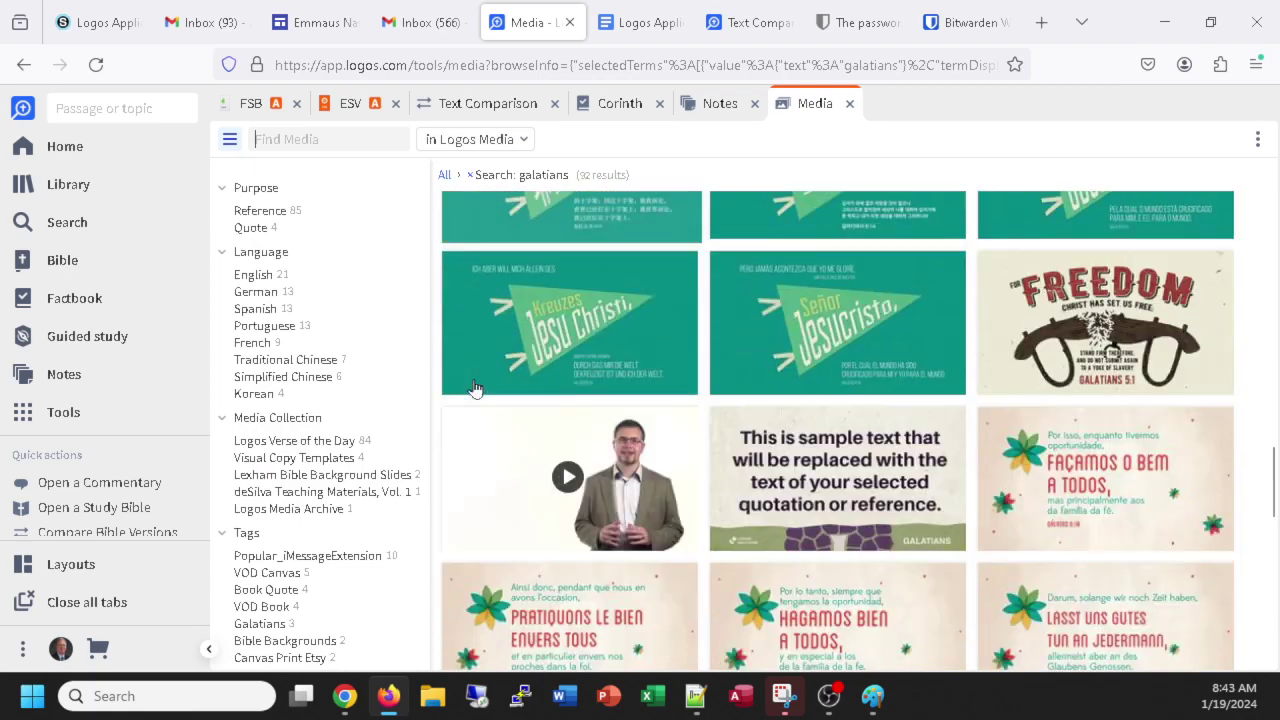
pyautogui.scroll(3, 475, 390)
pyautogui.scroll(-5, 477, 380)
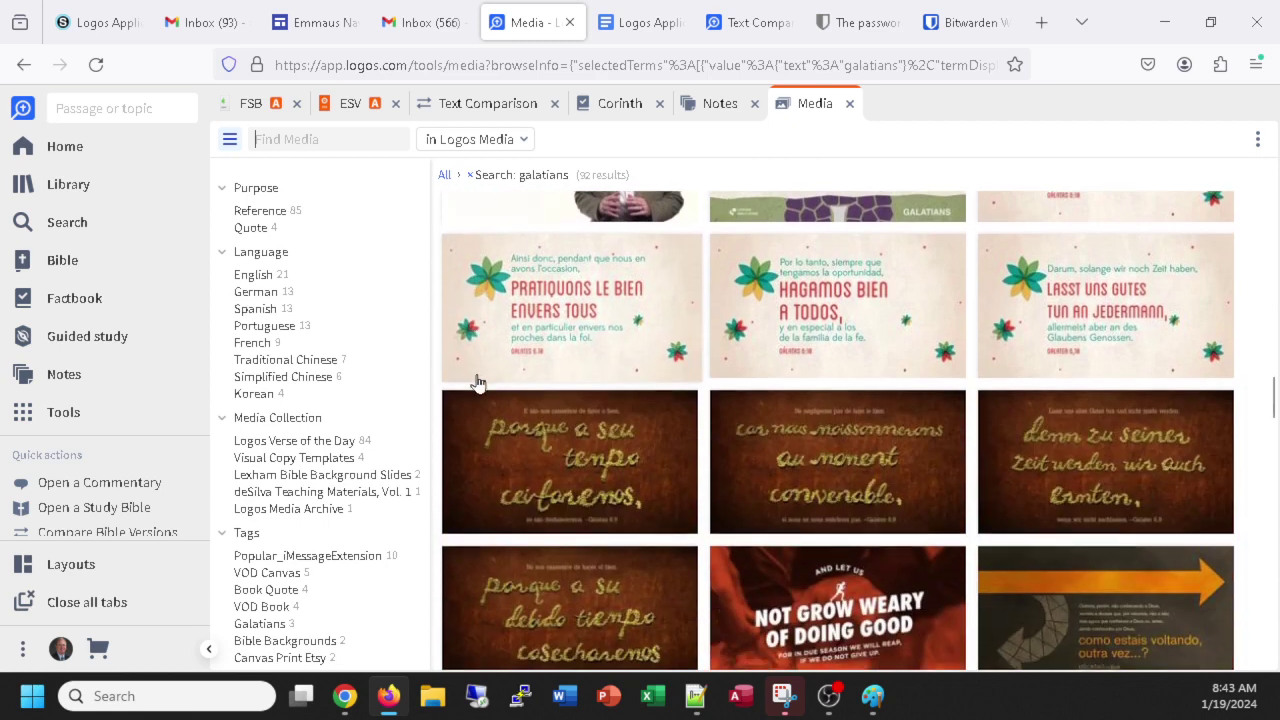
pyautogui.scroll(-2, 477, 380)
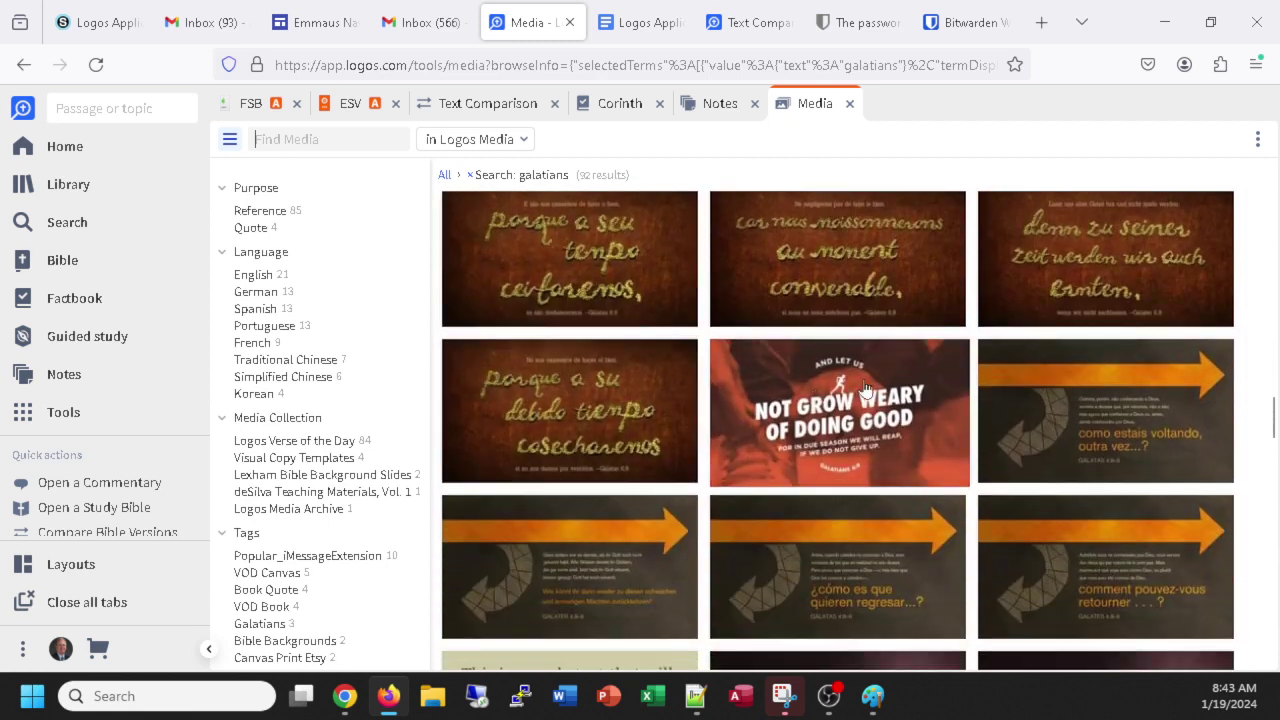
pyautogui.scroll(-6, 643, 449)
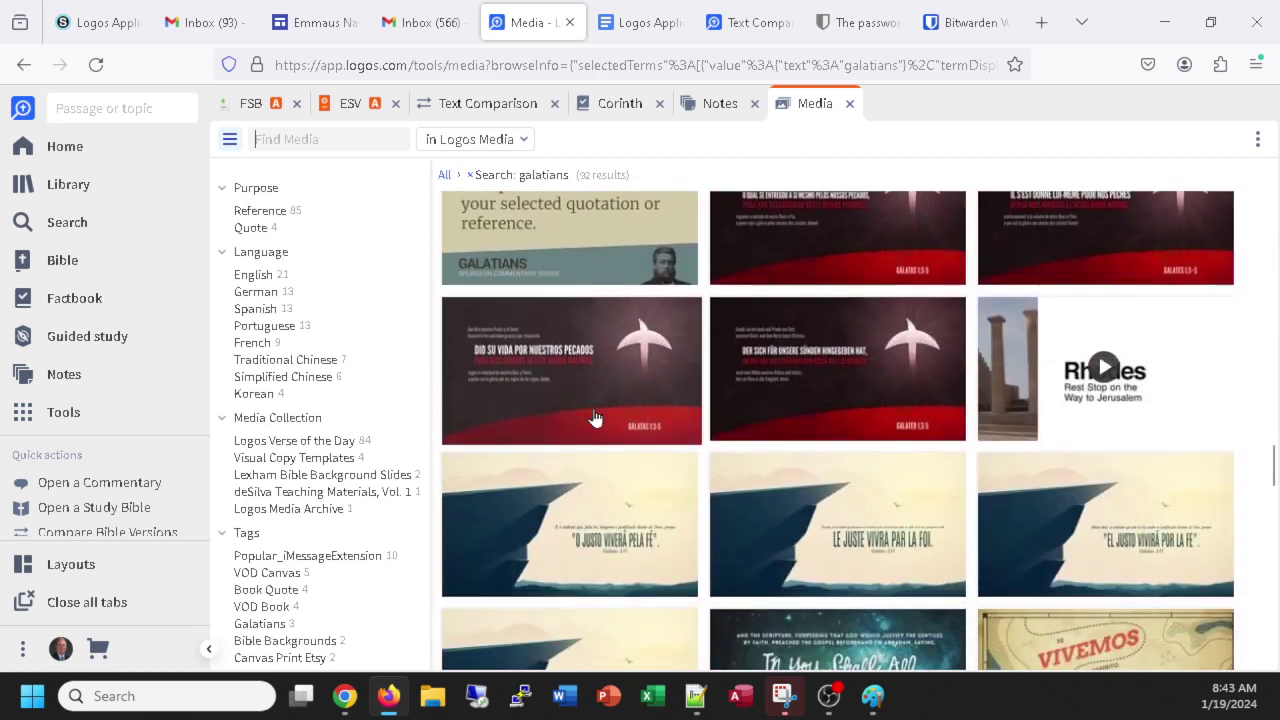
pyautogui.scroll(-4, 598, 412)
pyautogui.scroll(3, 598, 412)
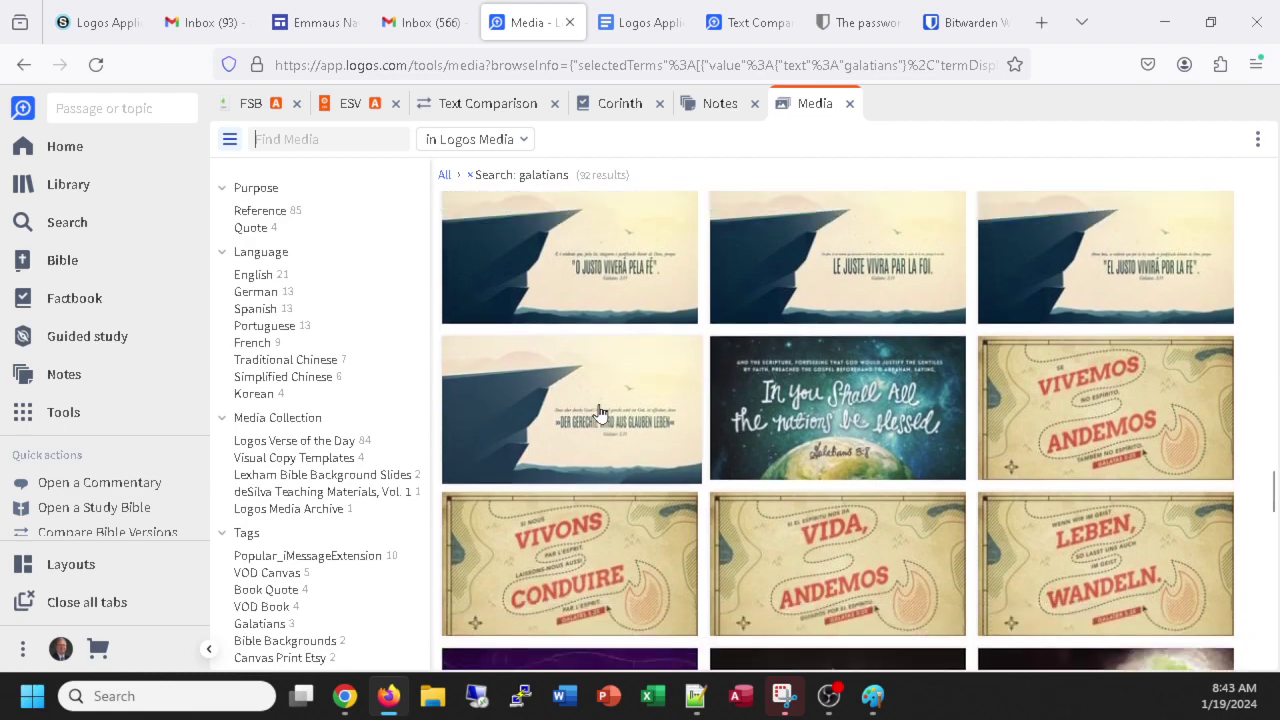
pyautogui.scroll(10, 598, 412)
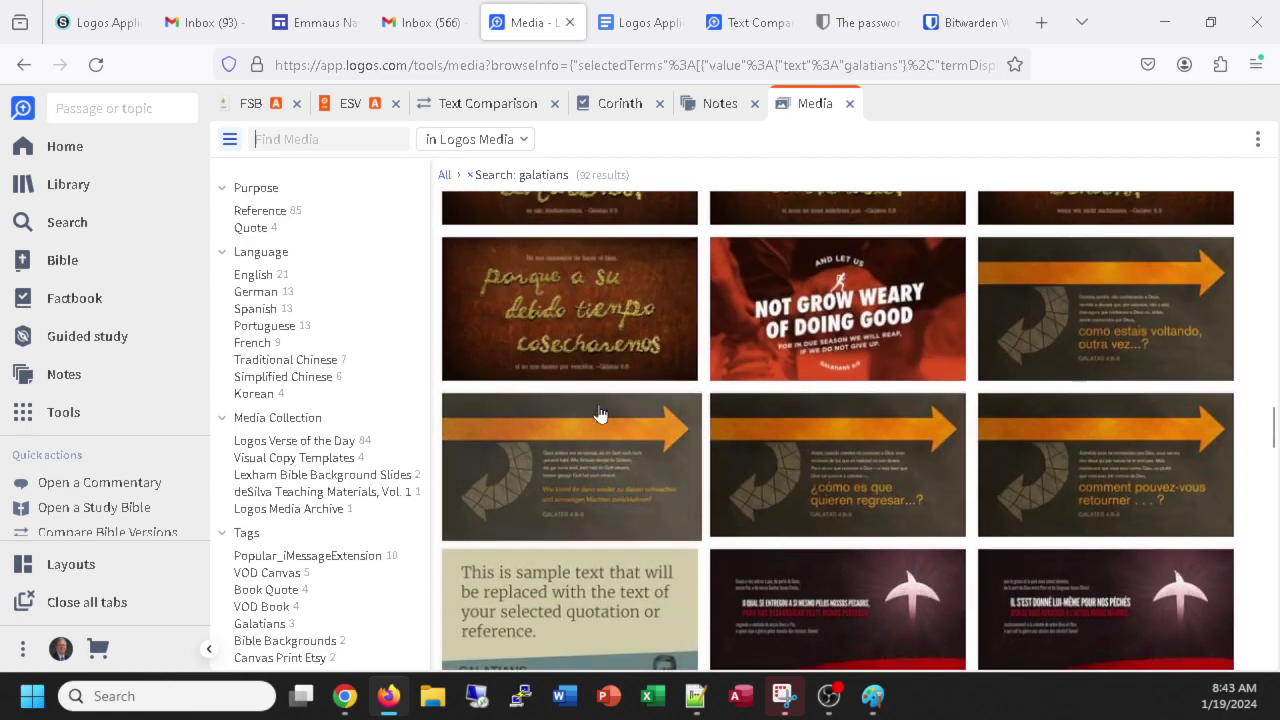
pyautogui.scroll(4, 598, 412)
pyautogui.scroll(-4, 598, 412)
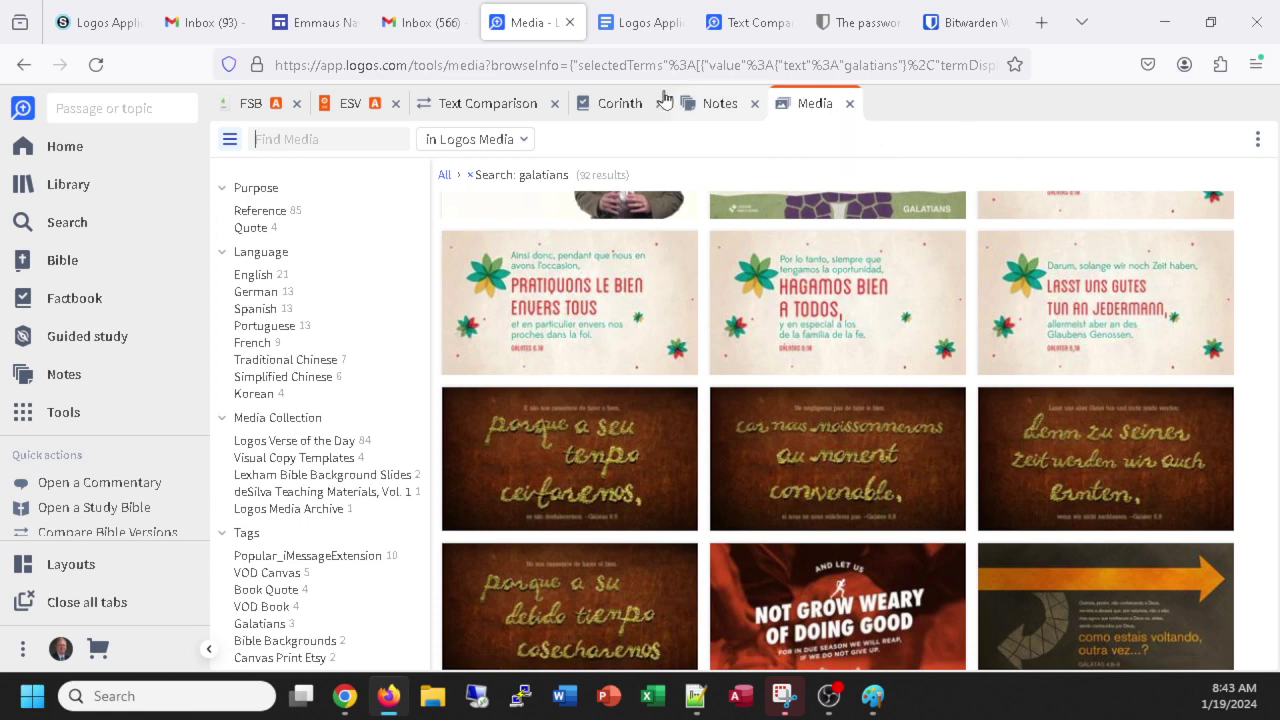
# Paste the galatians Media screenshot on a new line, captioned 'Tools - media - not sure how useful this will be!'.
pyautogui.click(628, 24)
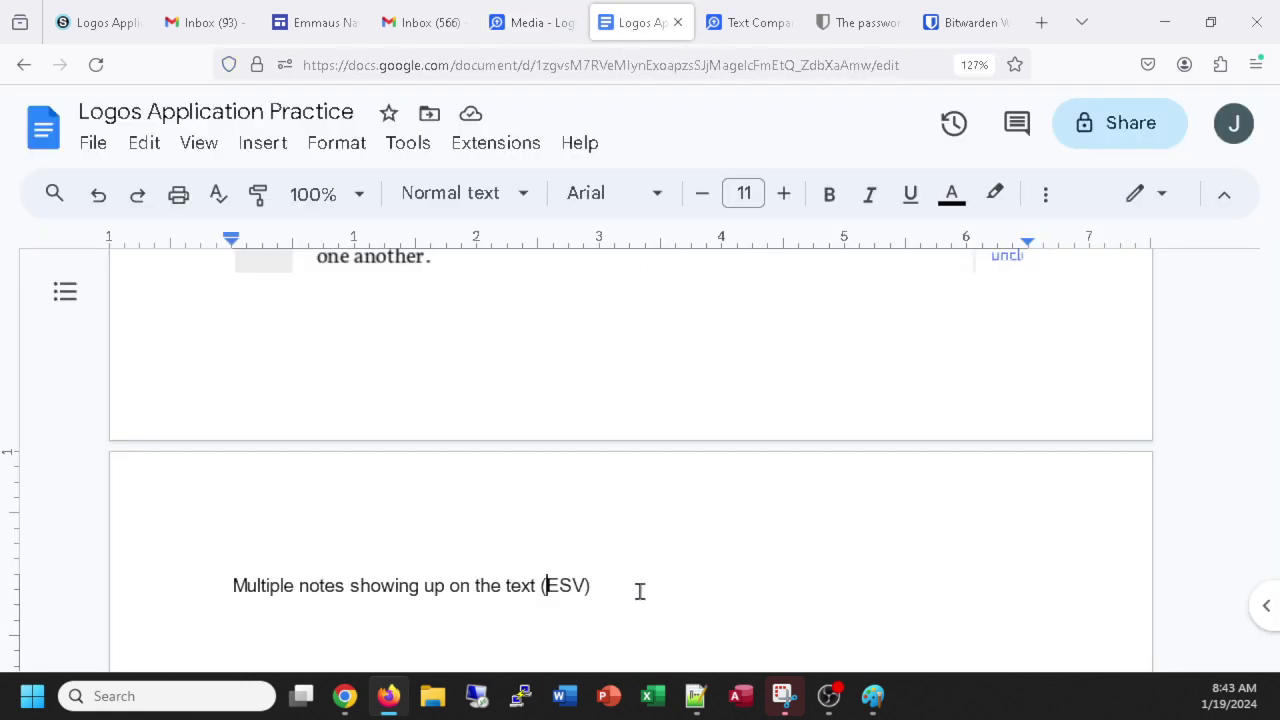
pyautogui.press('Return')
pyautogui.press('Return')
pyautogui.hotkey('ctrl', 'v')
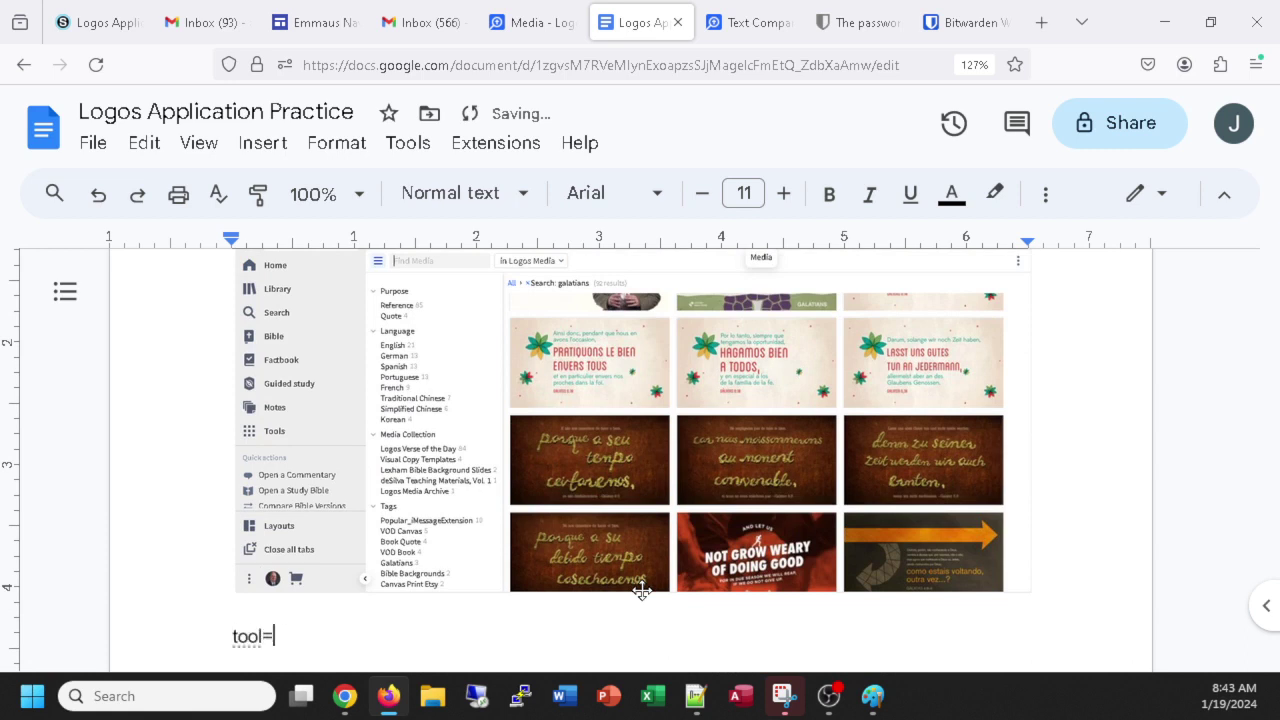
pyautogui.write('tools - me')
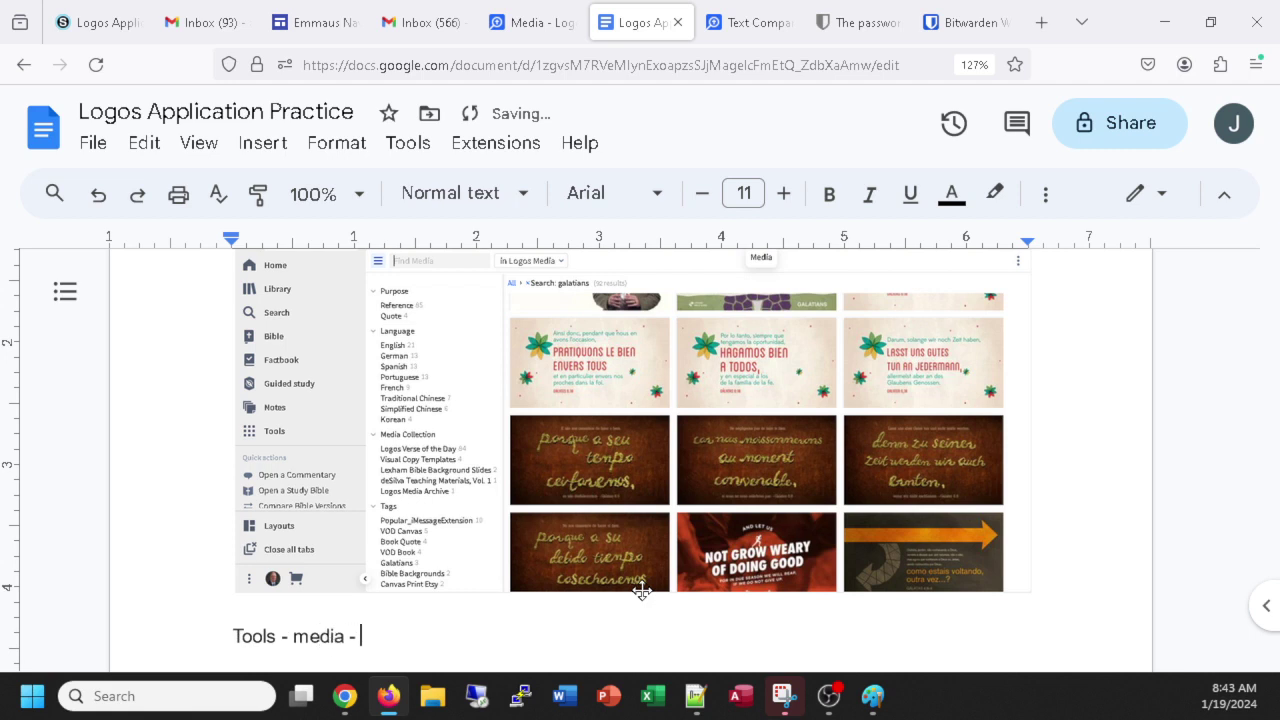
pyautogui.write('dia - not sure how use')
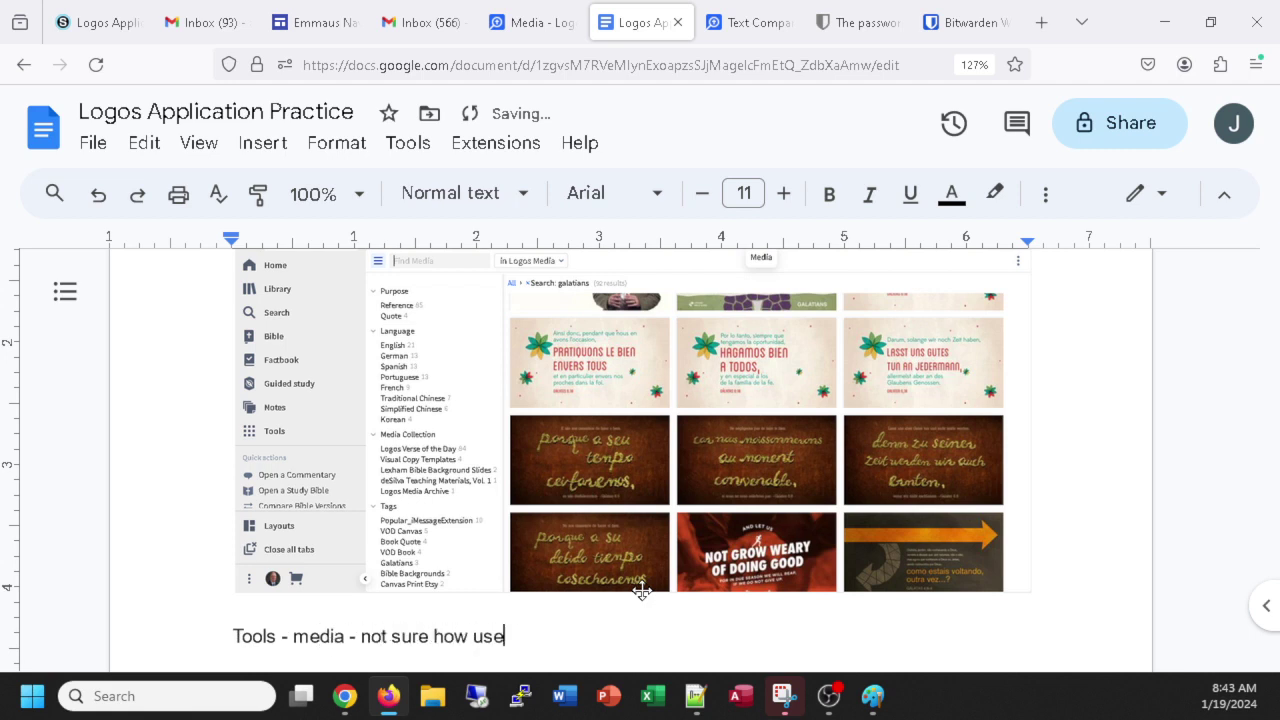
pyautogui.write('ful this will be!')
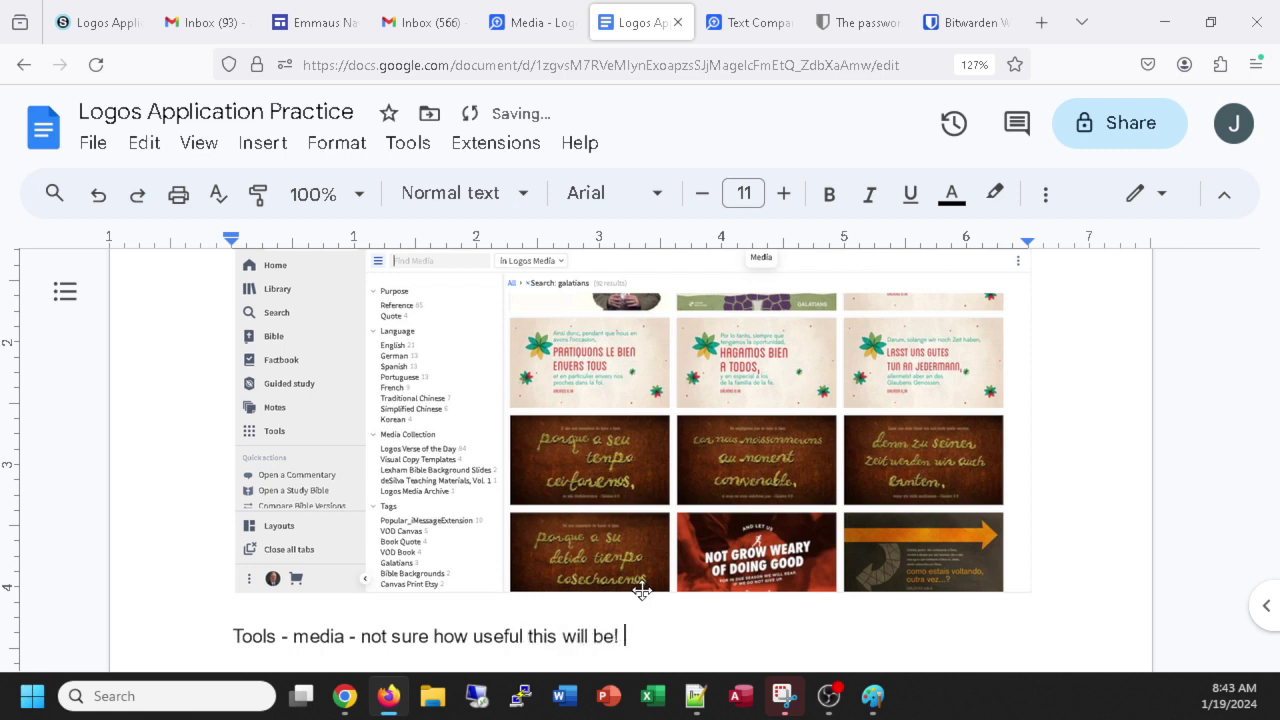
pyautogui.press('alt')
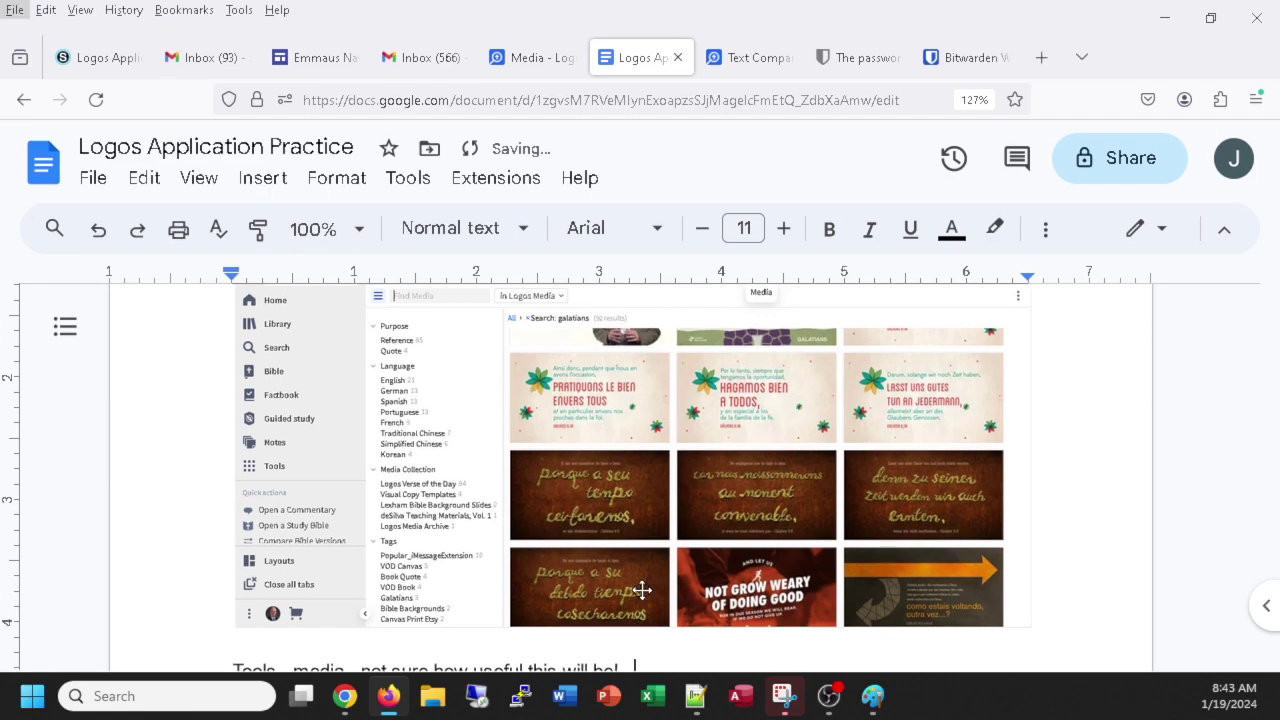
pyautogui.hotkey('alt', 'Tab')
pyautogui.hotkey('alt', 'Tab')
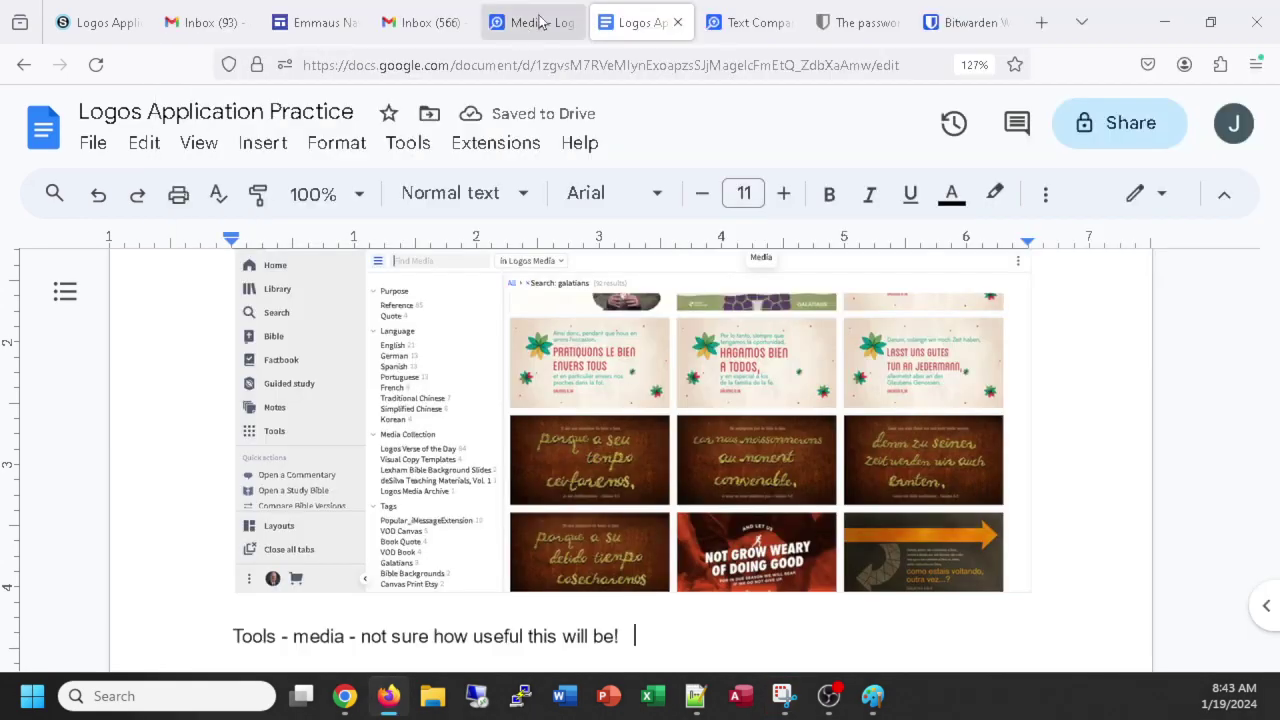
# Scroll the galatians Media results grid down to the English Galatians verse art.
pyautogui.click(535, 22)
pyautogui.scroll(3, 754, 316)
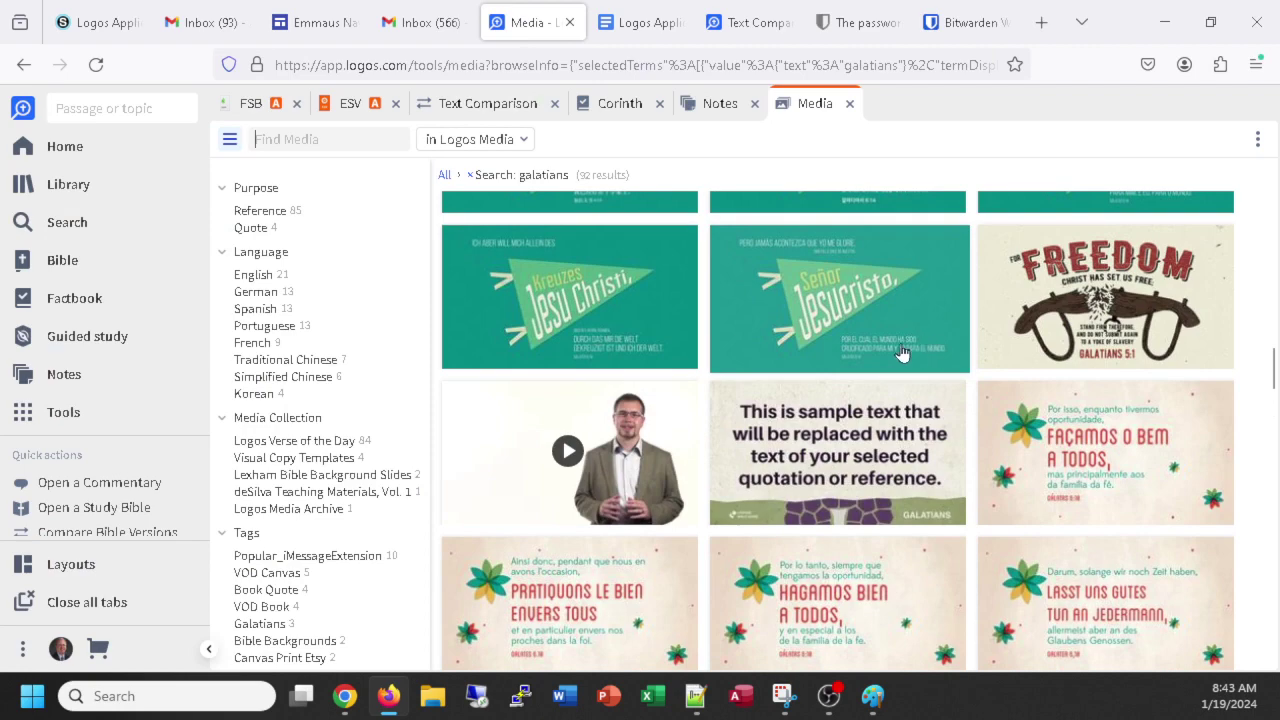
pyautogui.scroll(10, 886, 340)
pyautogui.scroll(10, 880, 333)
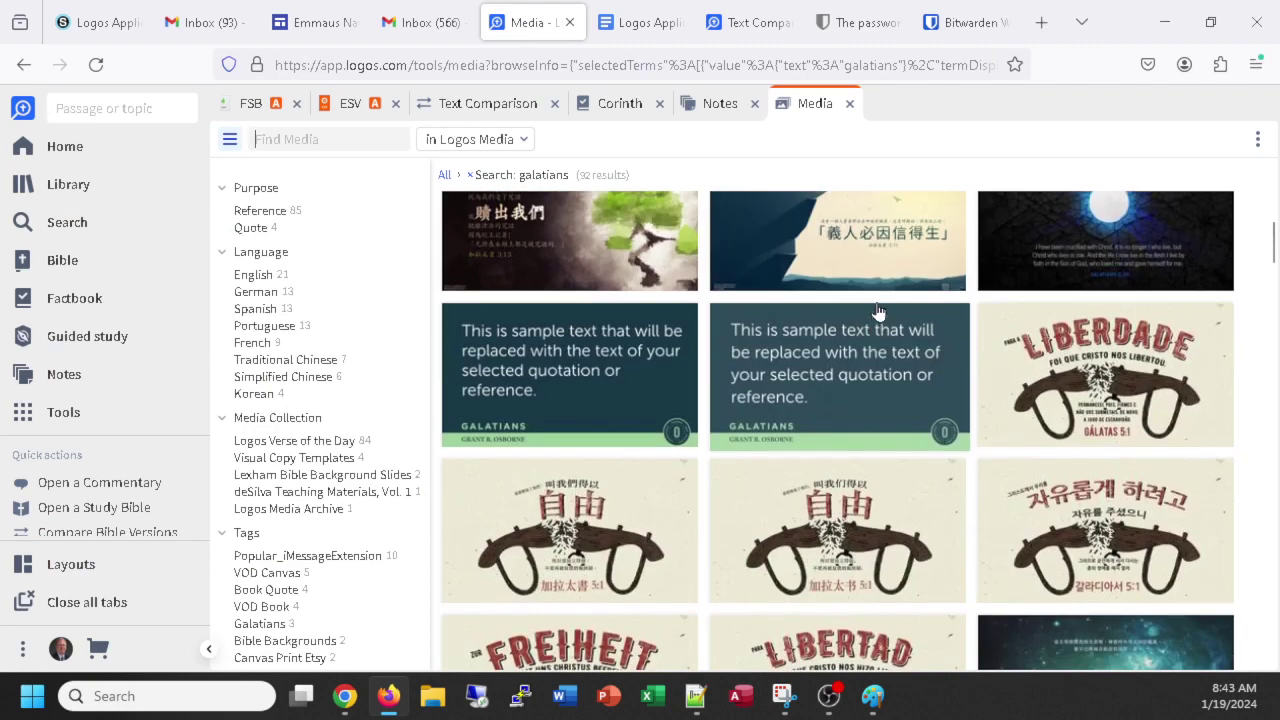
pyautogui.scroll(-10, 800, 280)
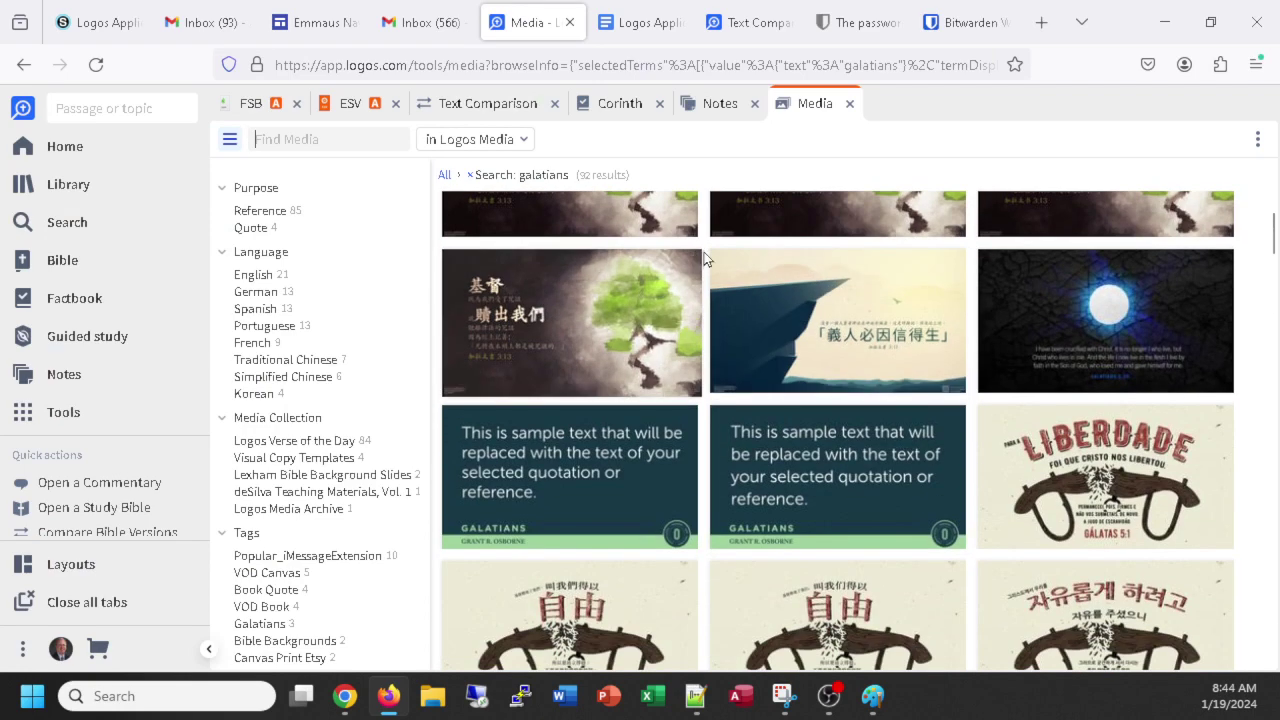
pyautogui.scroll(2, 850, 282)
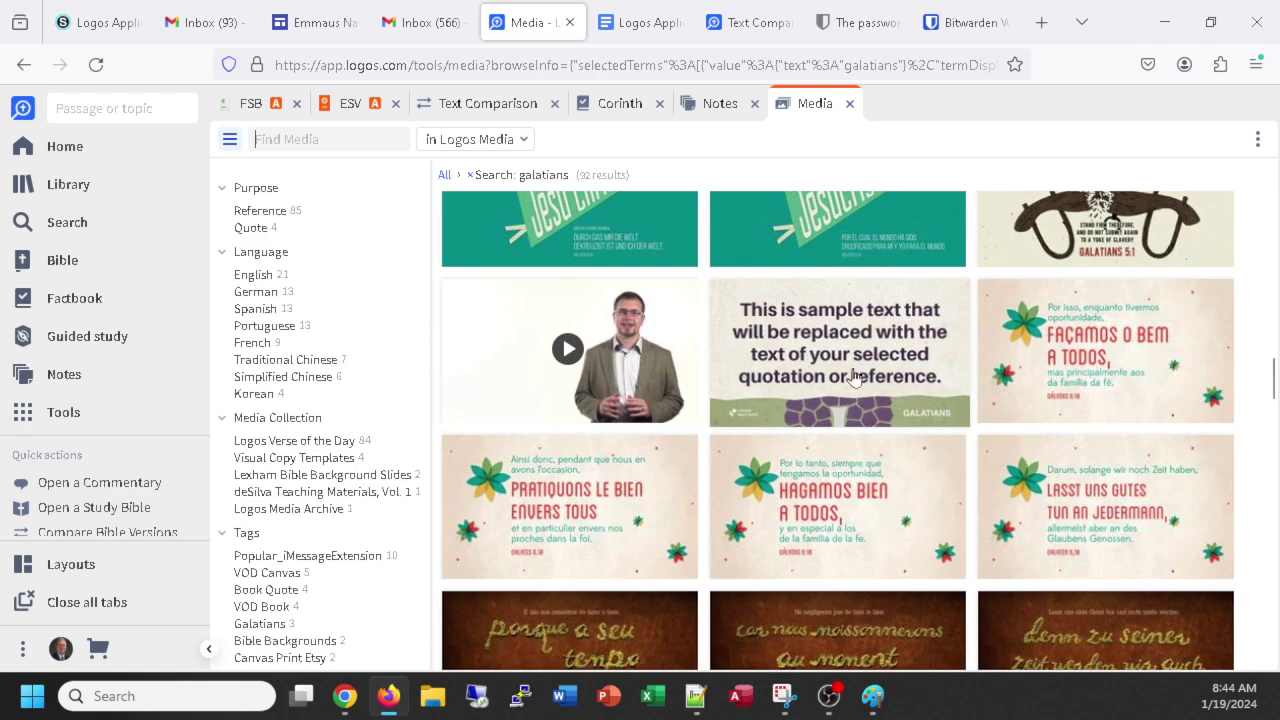
pyautogui.scroll(-7, 850, 368)
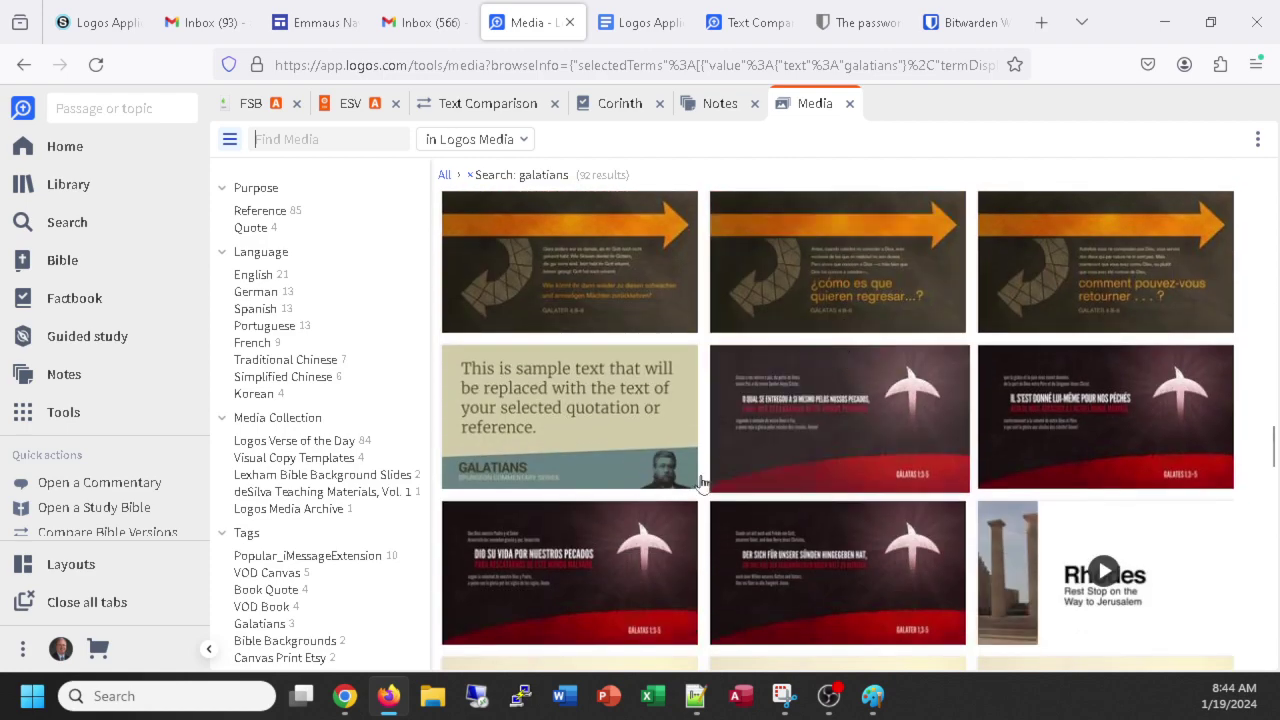
pyautogui.scroll(-3, 625, 420)
pyautogui.scroll(-8, 660, 410)
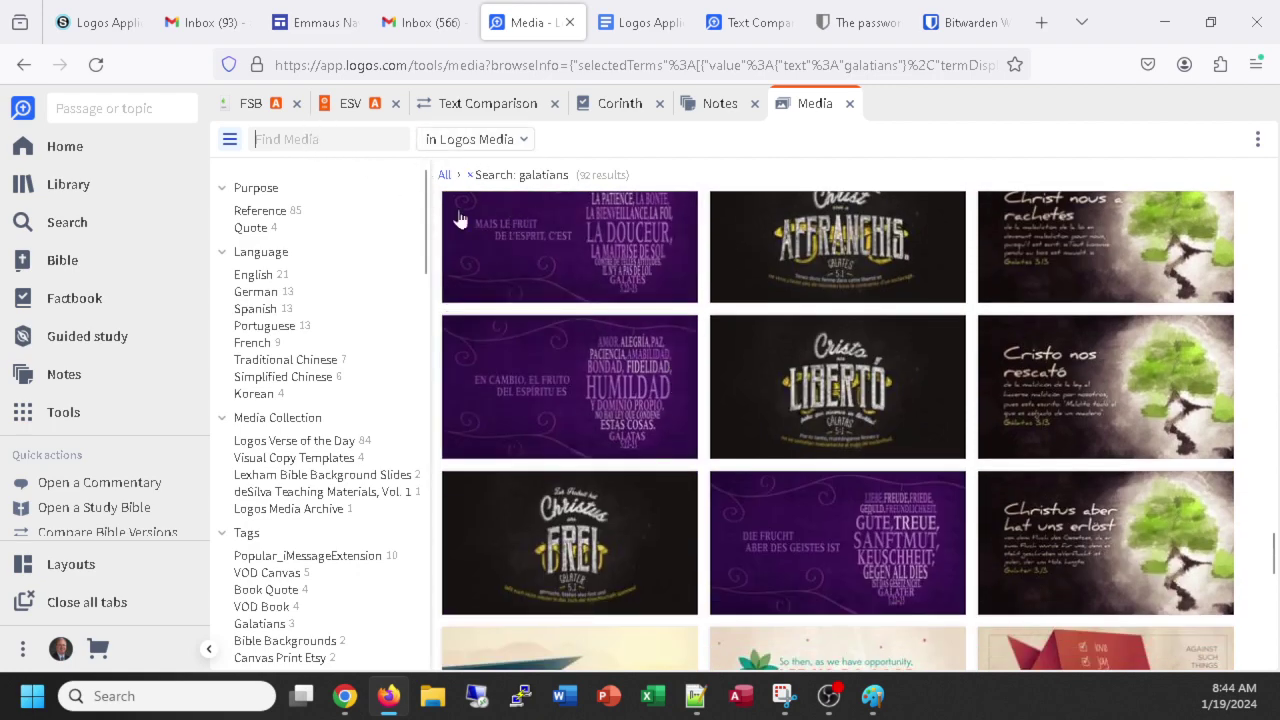
pyautogui.scroll(-10, 957, 371)
pyautogui.scroll(6, 947, 377)
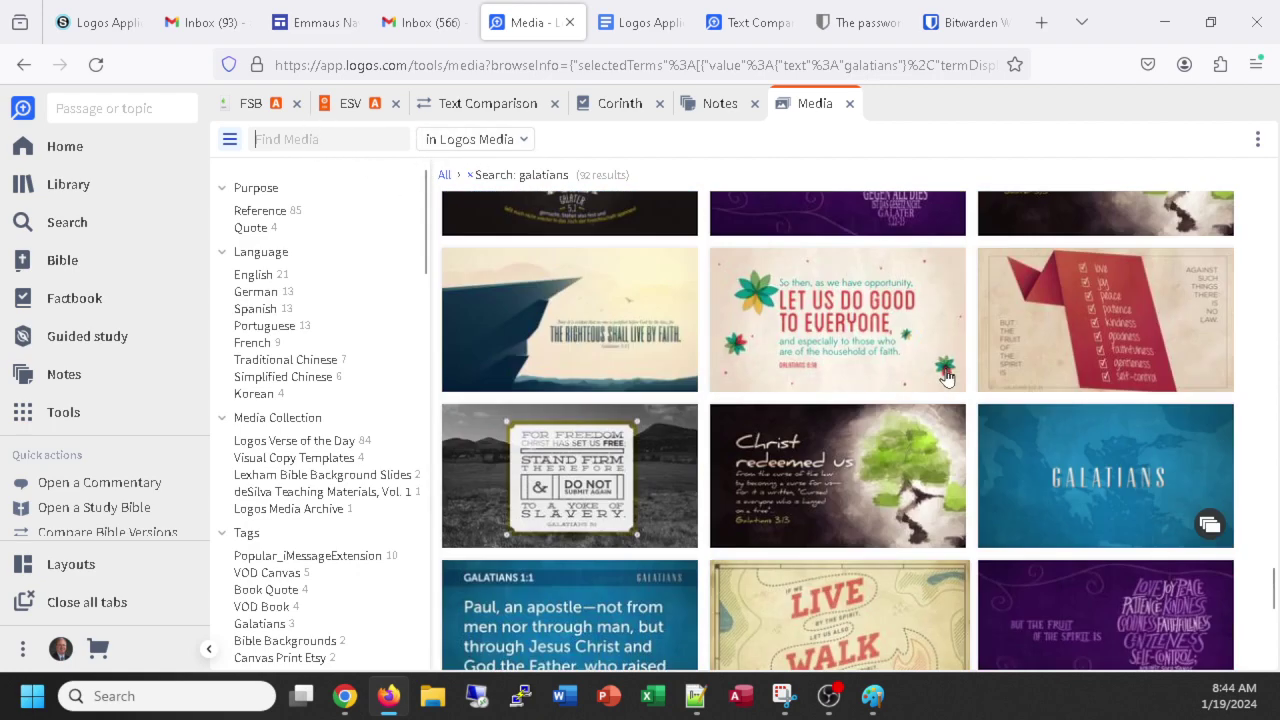
pyautogui.scroll(-15, 947, 377)
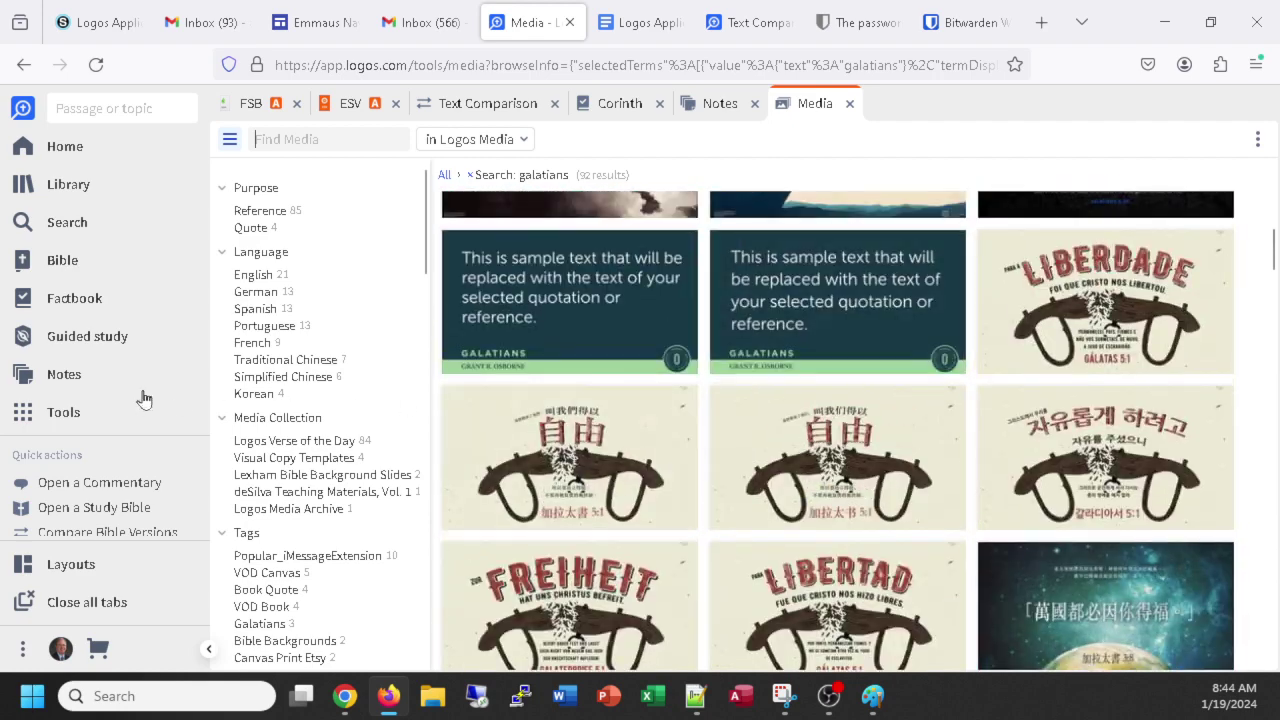
# Start a new Bible search for 'galatians', which returns the single ESV result Galatians 3:1.
pyautogui.click(66, 410)
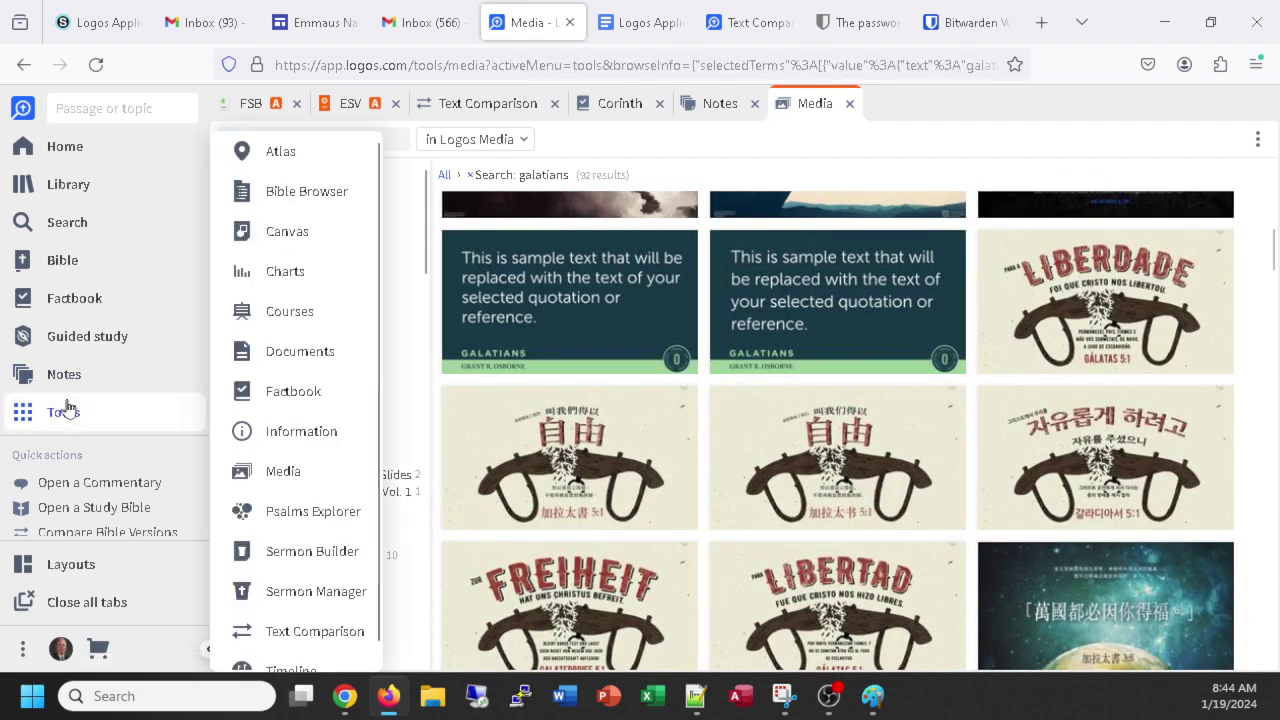
pyautogui.click(282, 272)
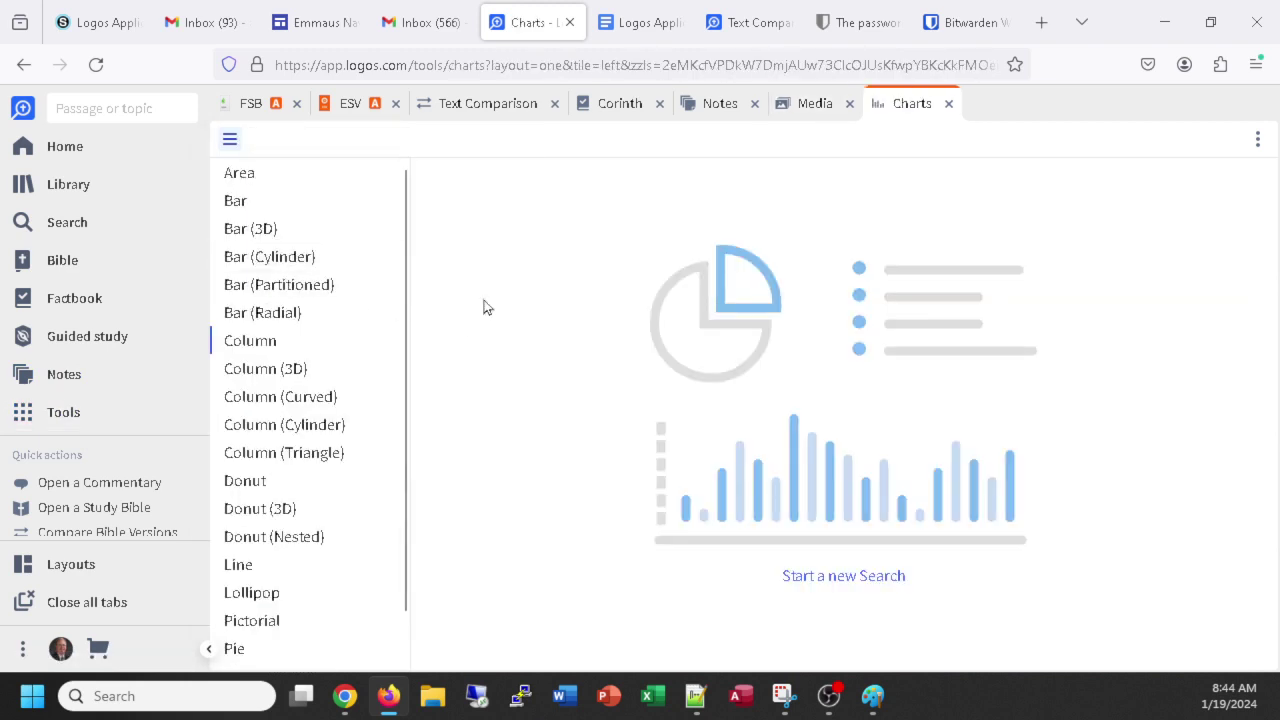
pyautogui.click(849, 582)
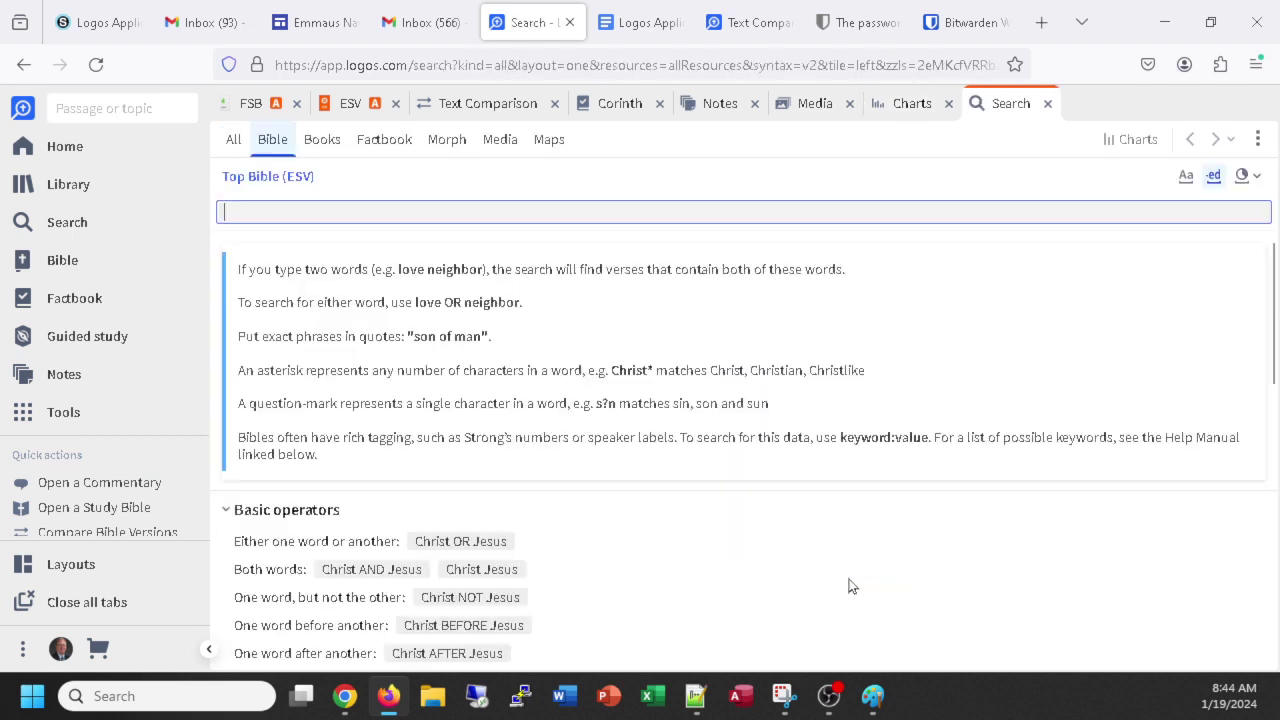
pyautogui.write('gat')
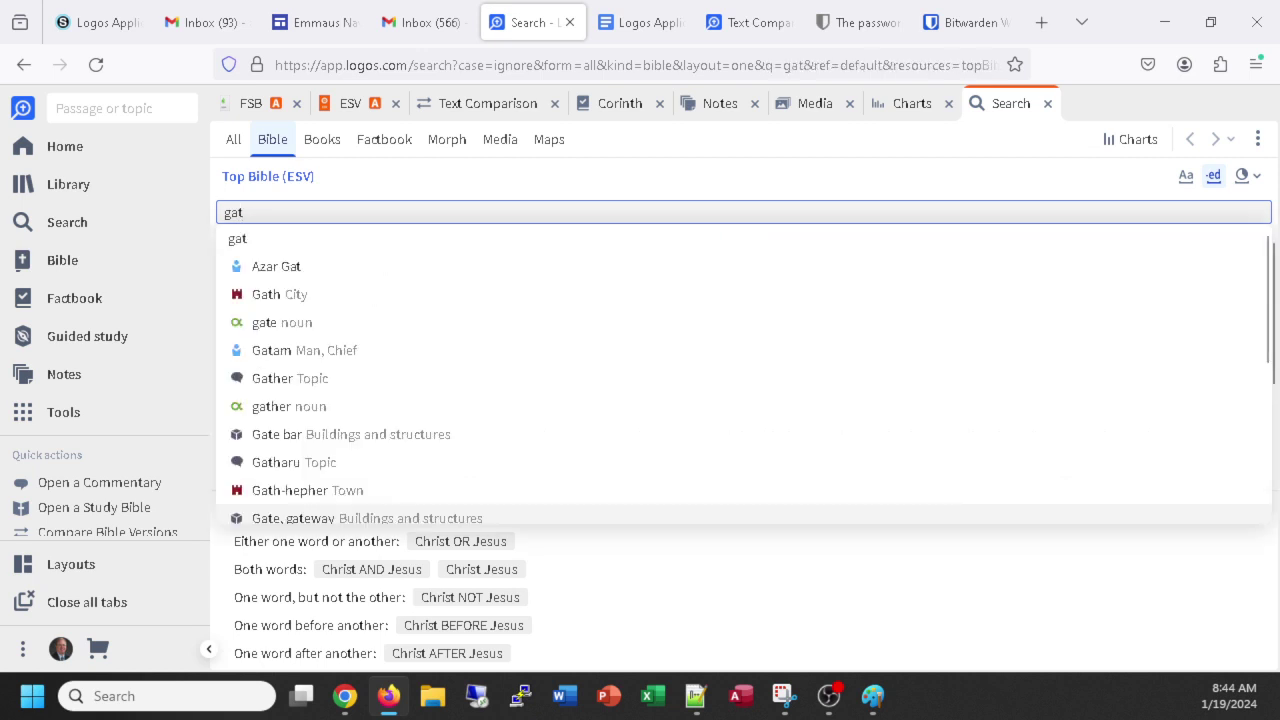
pyautogui.press('BackSpace')
pyautogui.write('latio')
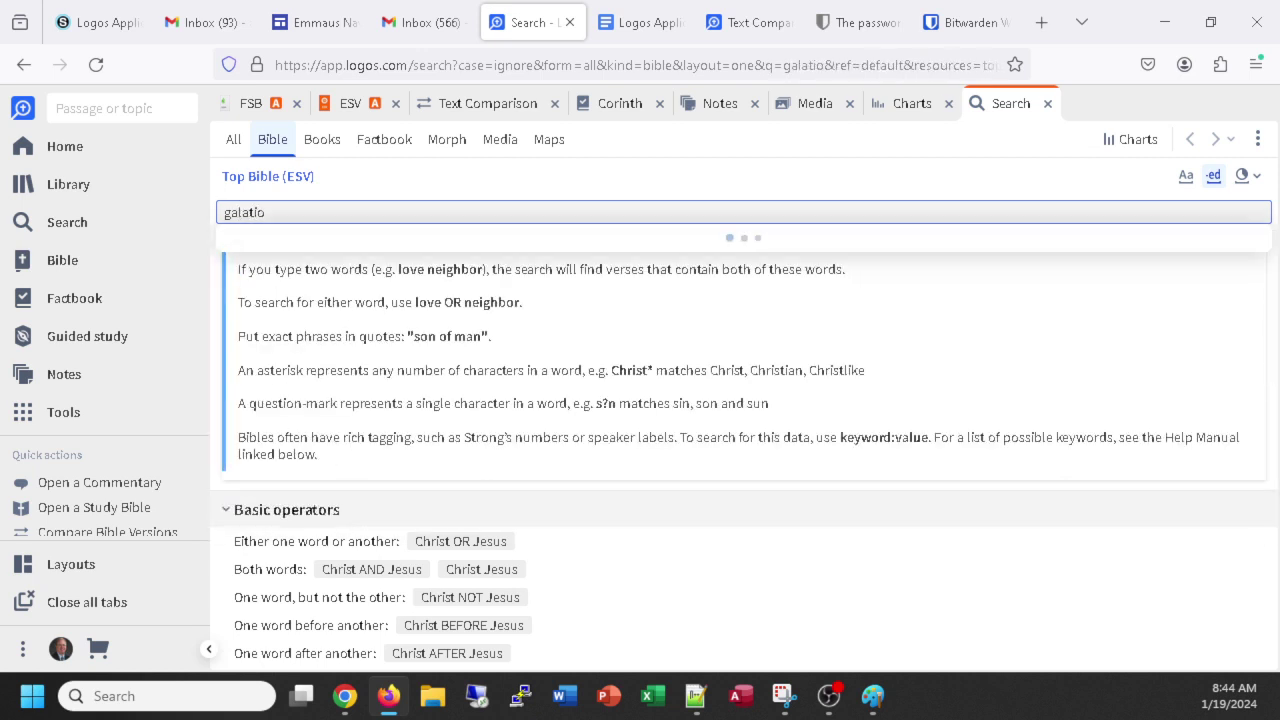
pyautogui.press('BackSpace')
pyautogui.write('ans')
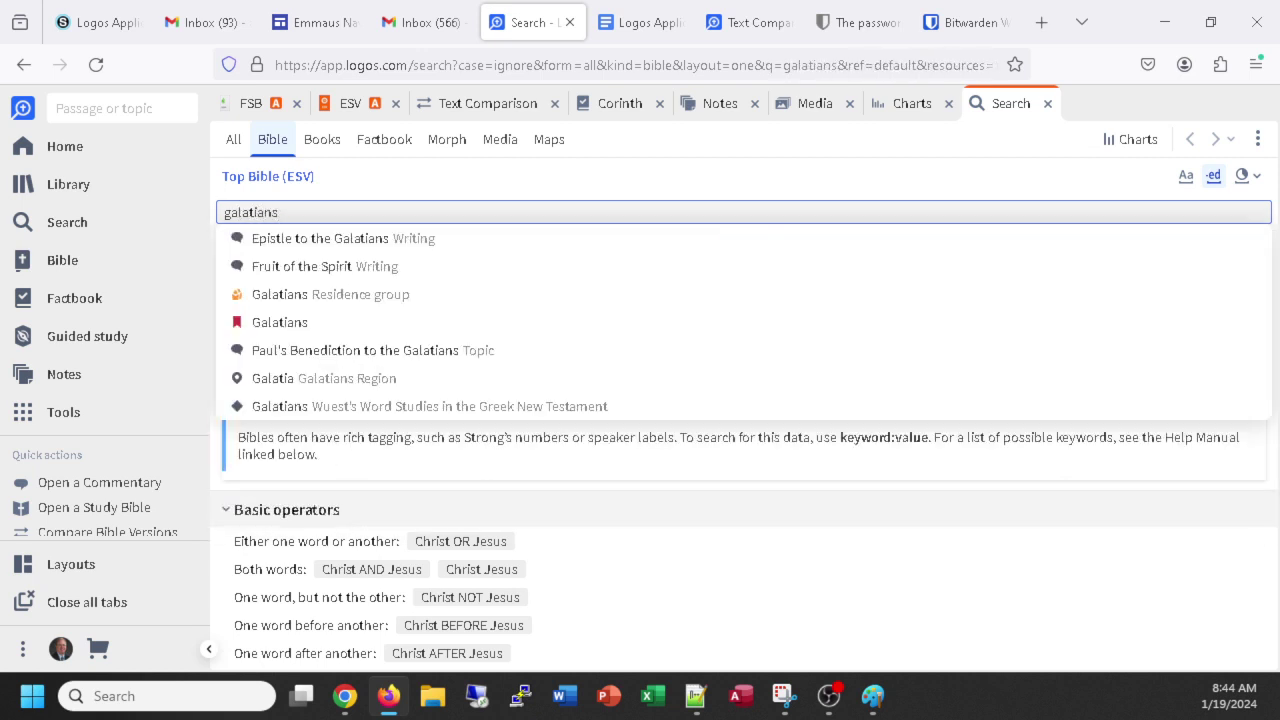
pyautogui.press('Return')
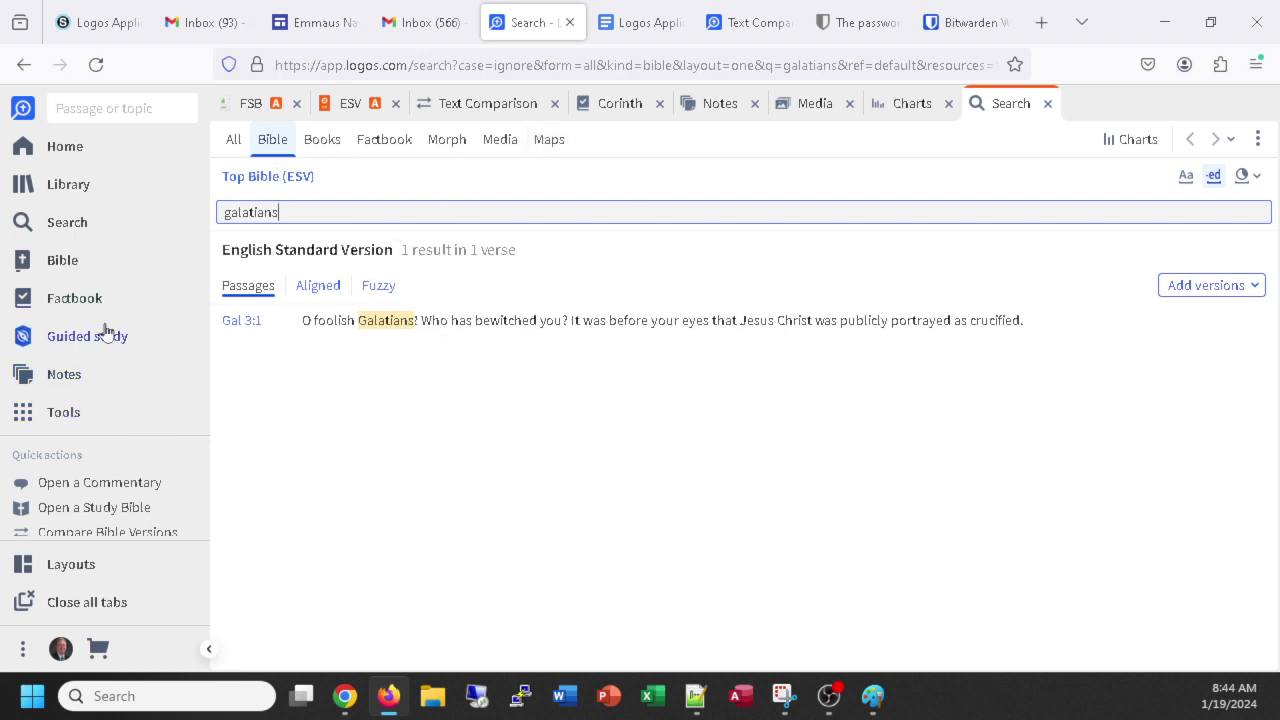
pyautogui.click(76, 413)
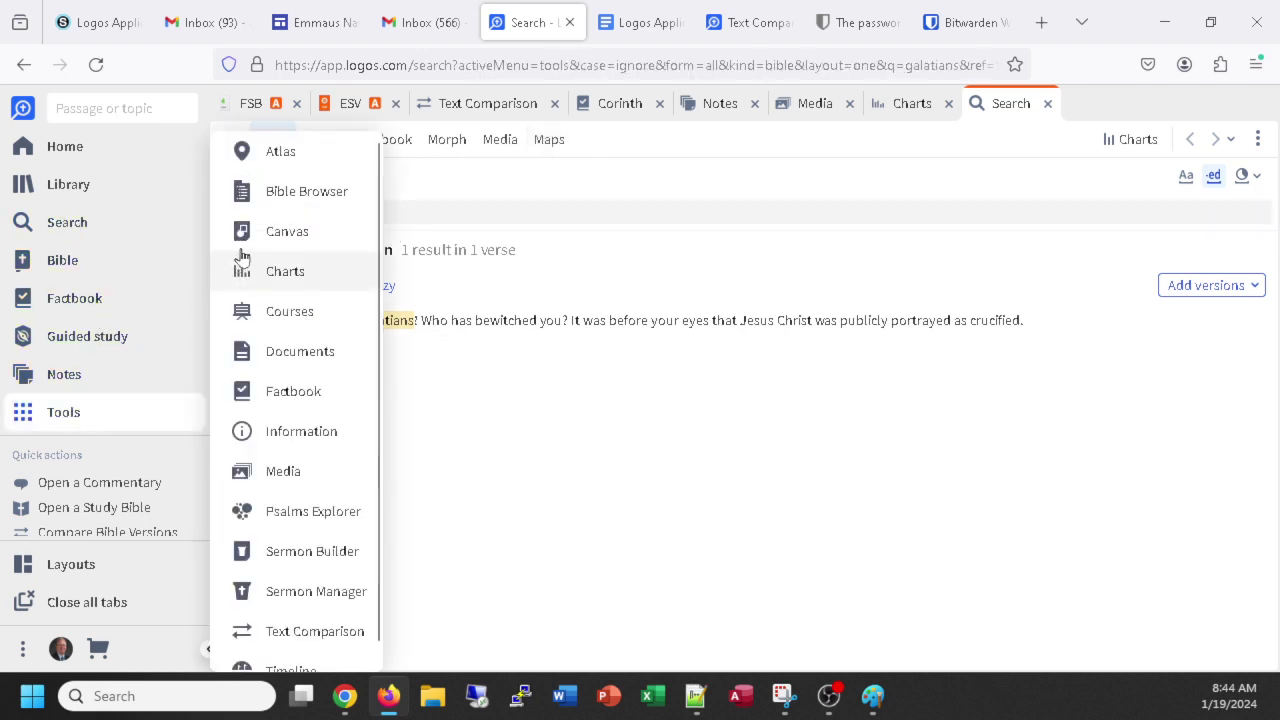
pyautogui.click(286, 272)
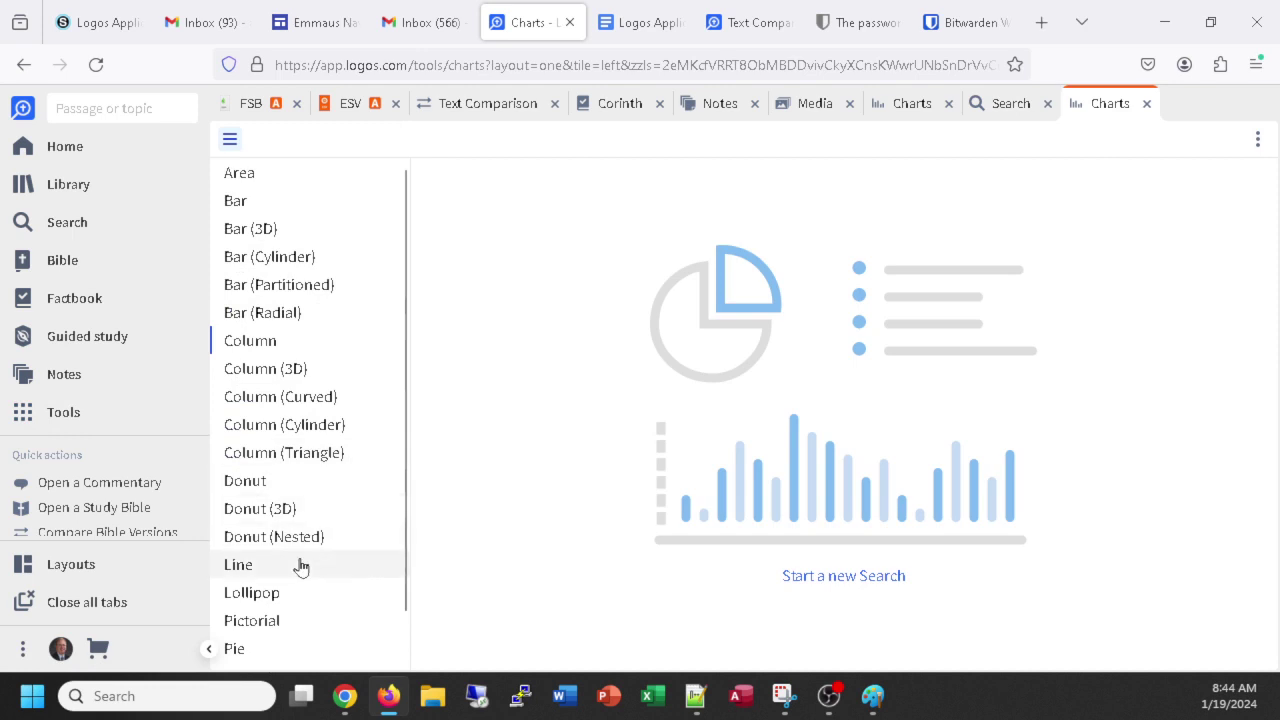
pyautogui.scroll(-1, 313, 410)
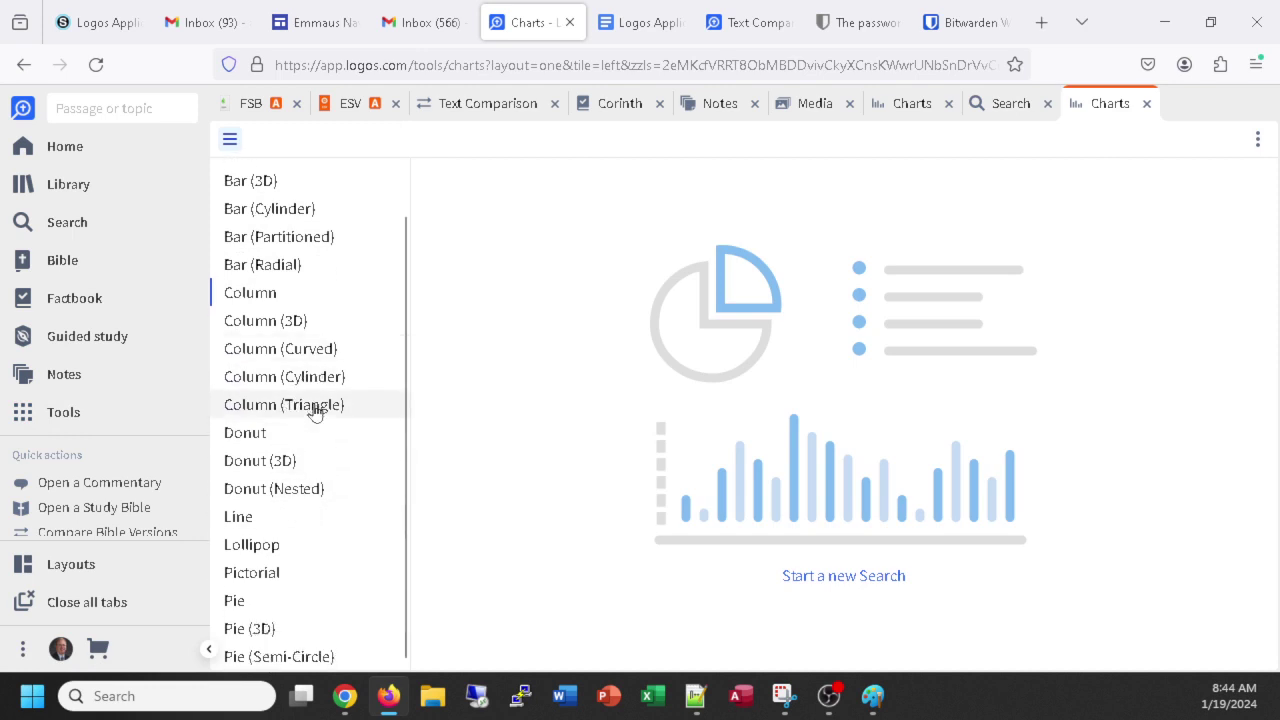
pyautogui.scroll(1, 309, 409)
pyautogui.scroll(-1, 328, 404)
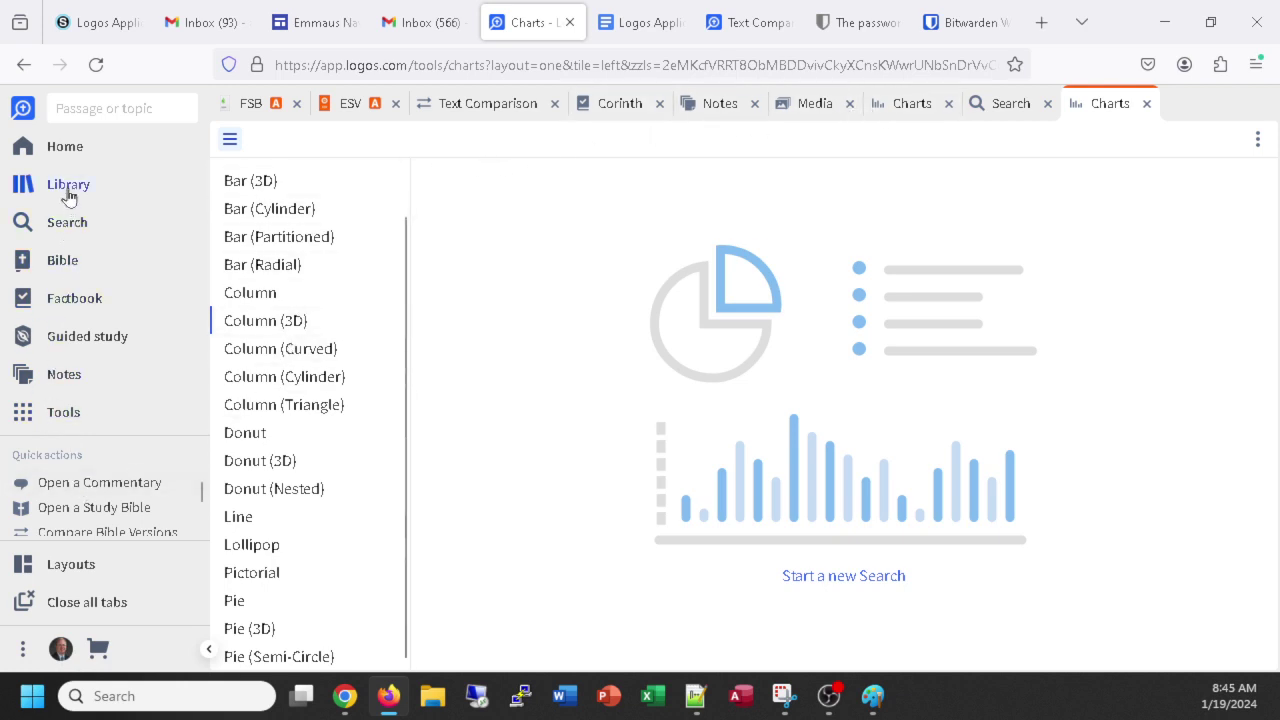
pyautogui.click(64, 413)
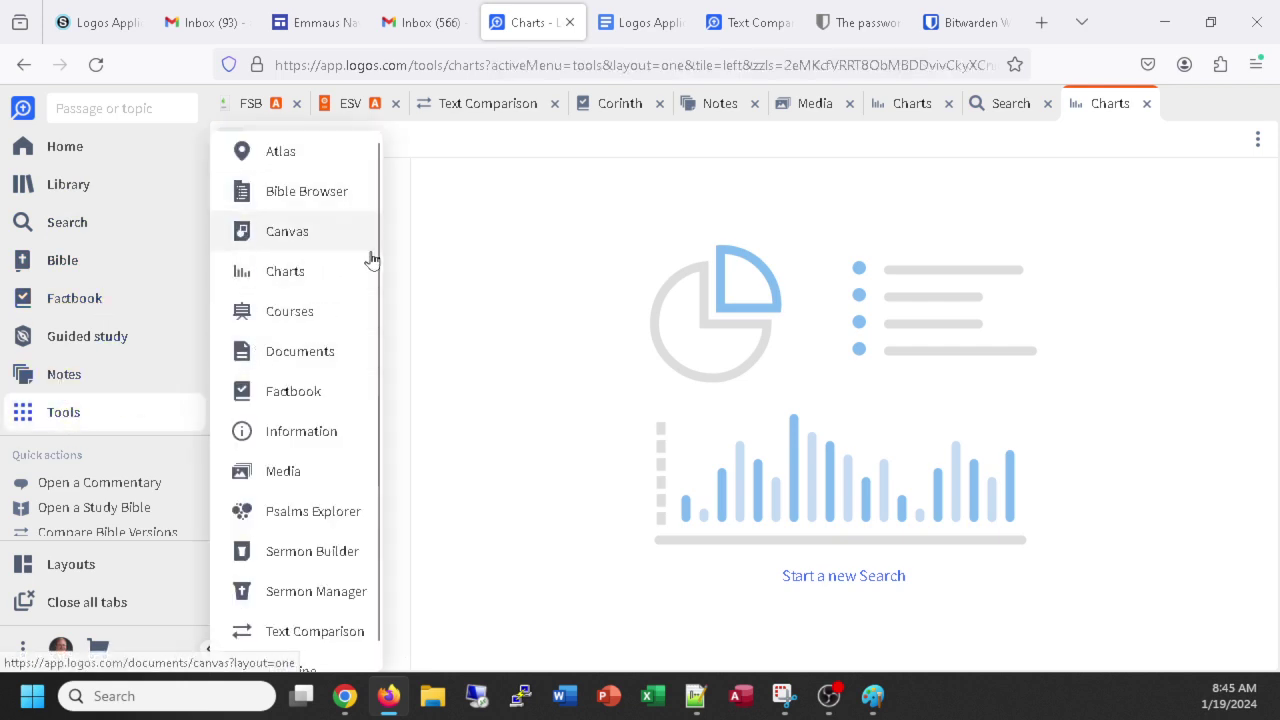
pyautogui.click(297, 273)
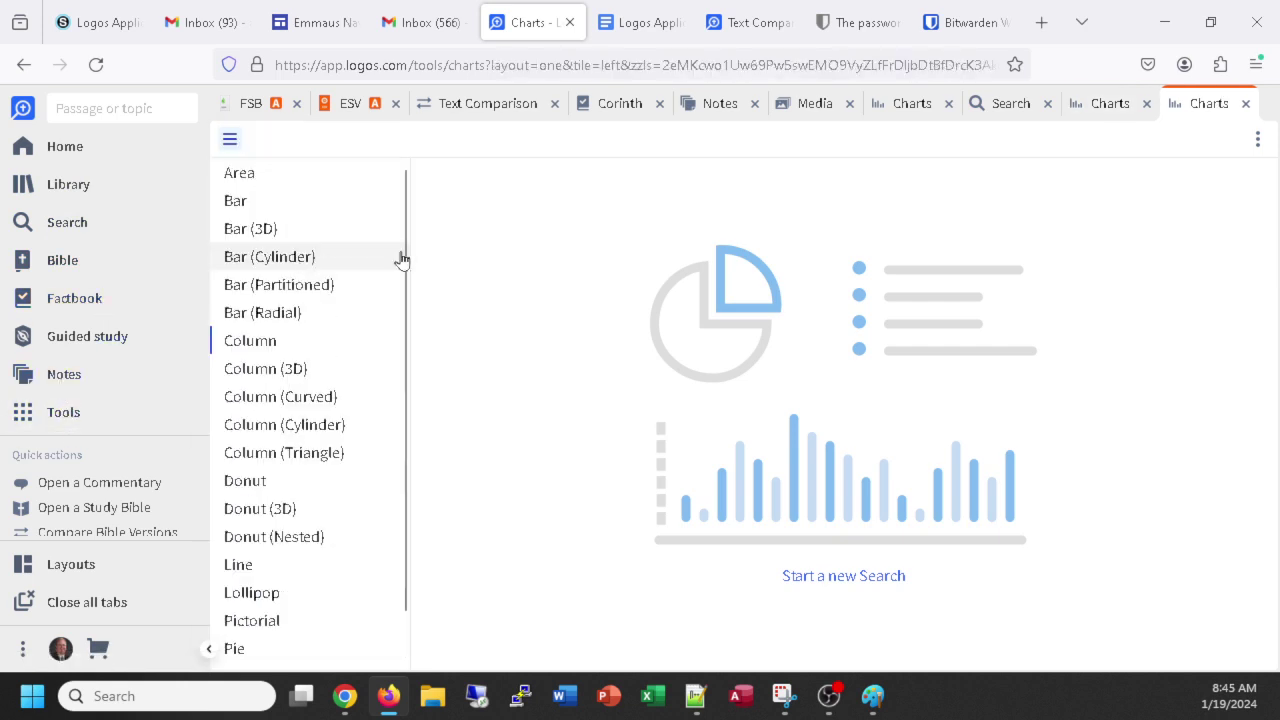
pyautogui.click(1245, 104)
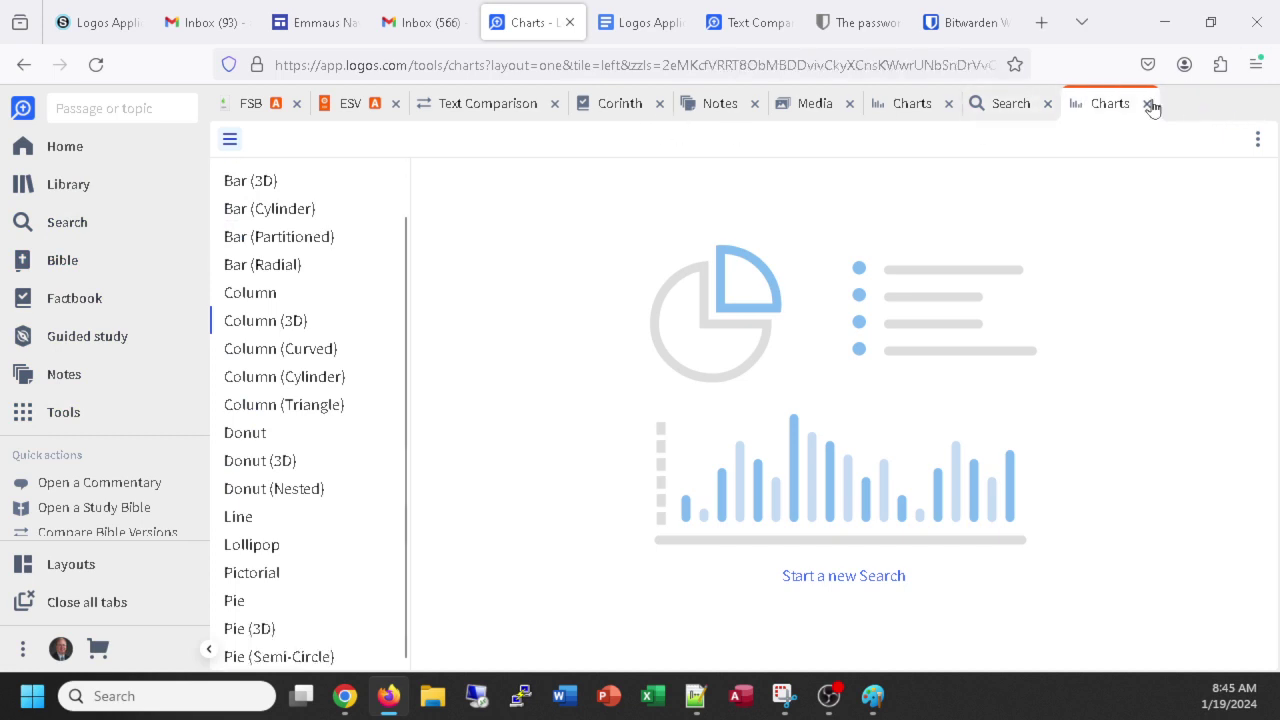
pyautogui.click(1147, 104)
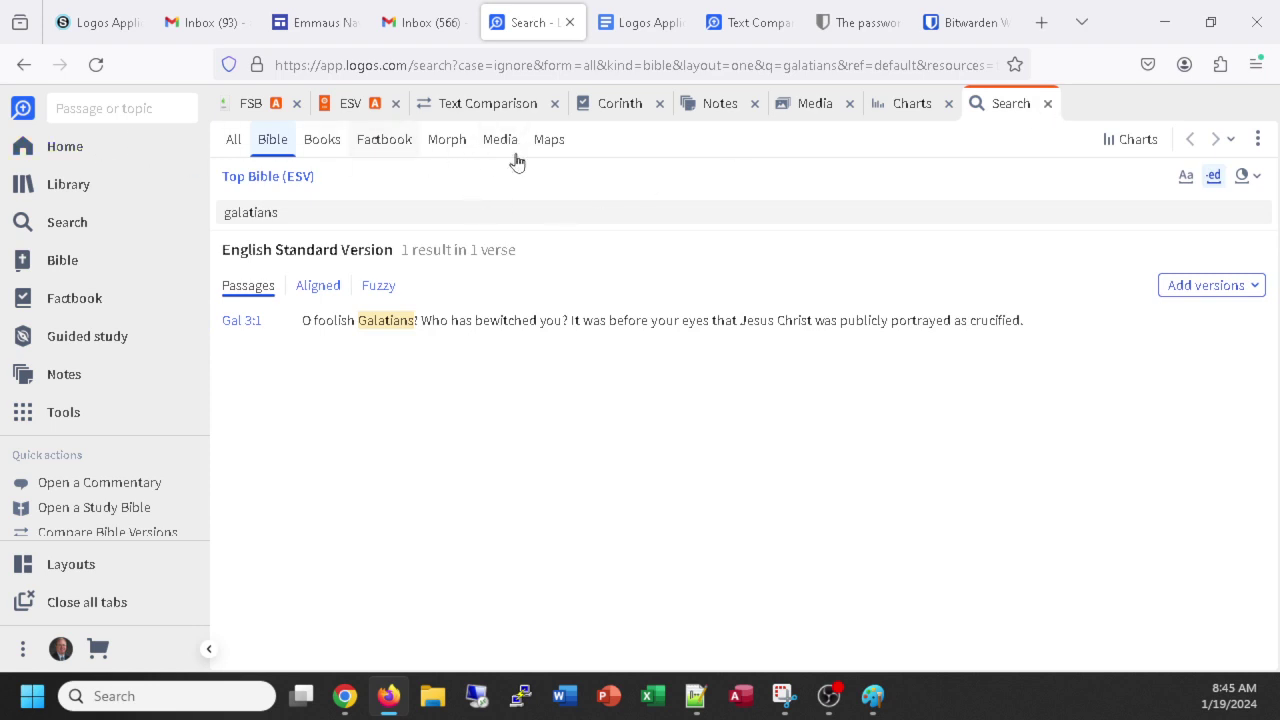
# Filter the galatians search to Maps and snip the maps-unavailable notice.
pyautogui.click(546, 143)
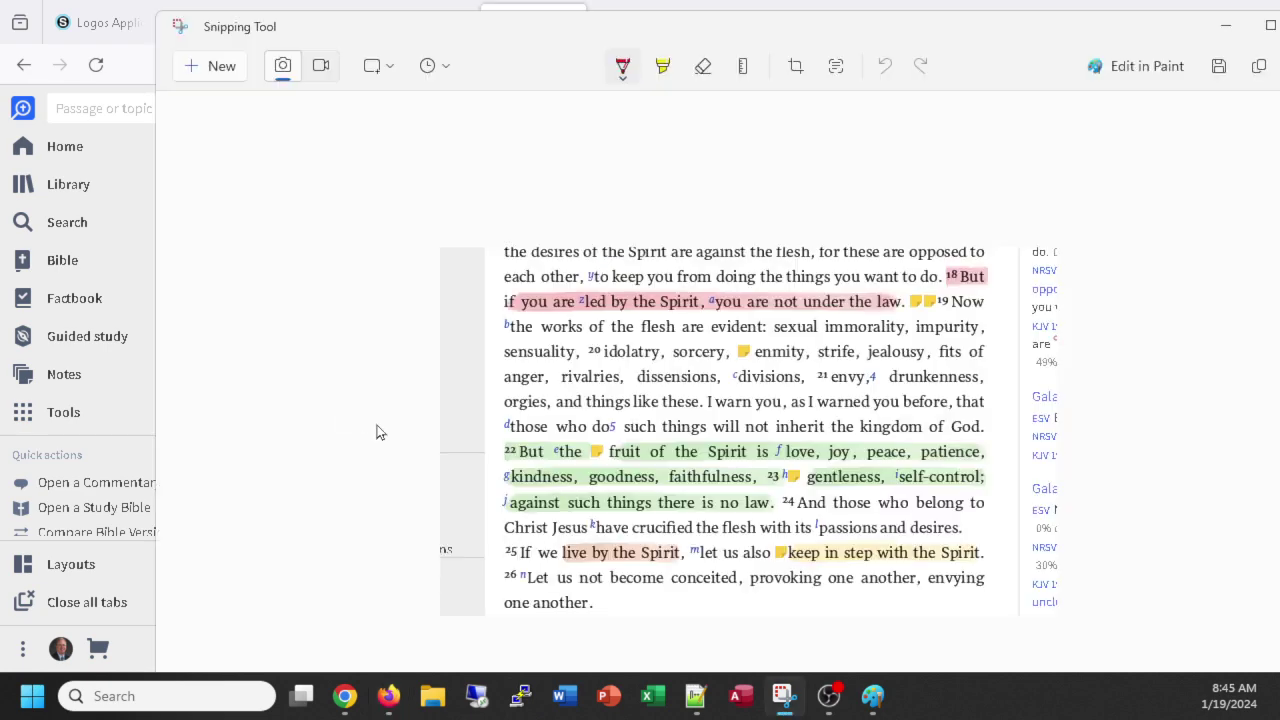
pyautogui.click(208, 70)
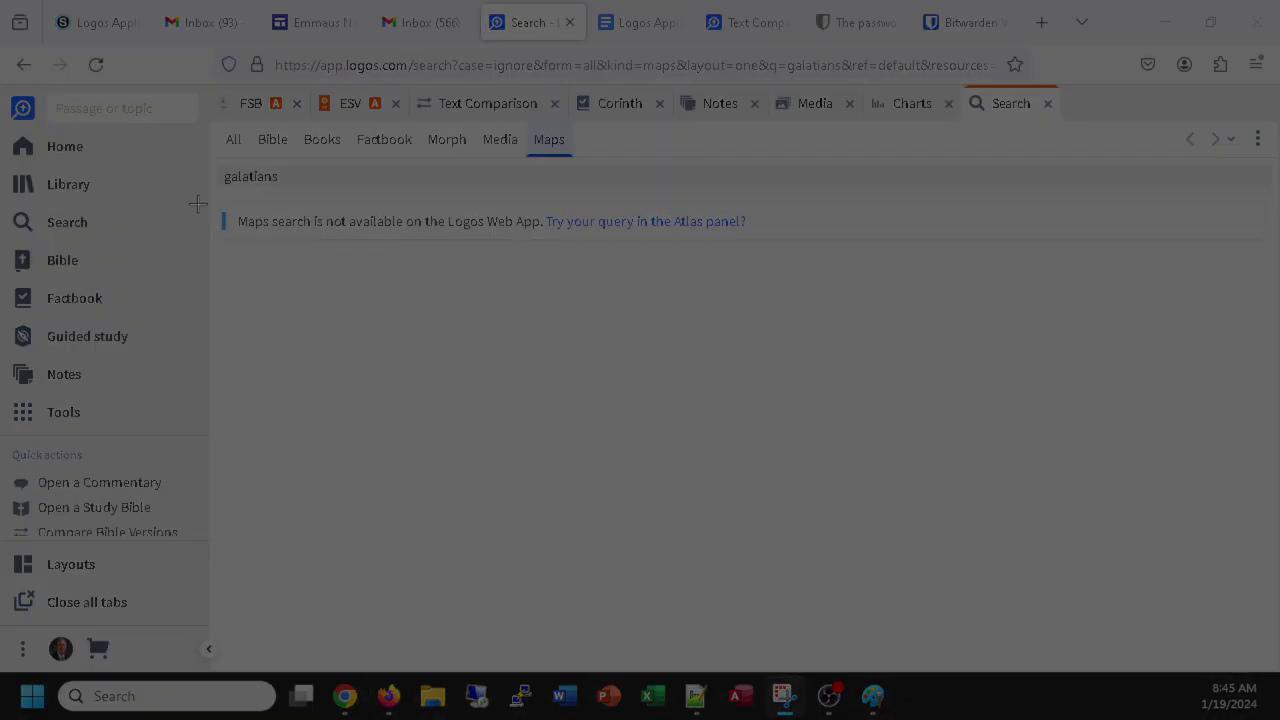
pyautogui.moveTo(111, 75); pyautogui.dragTo(830, 309)
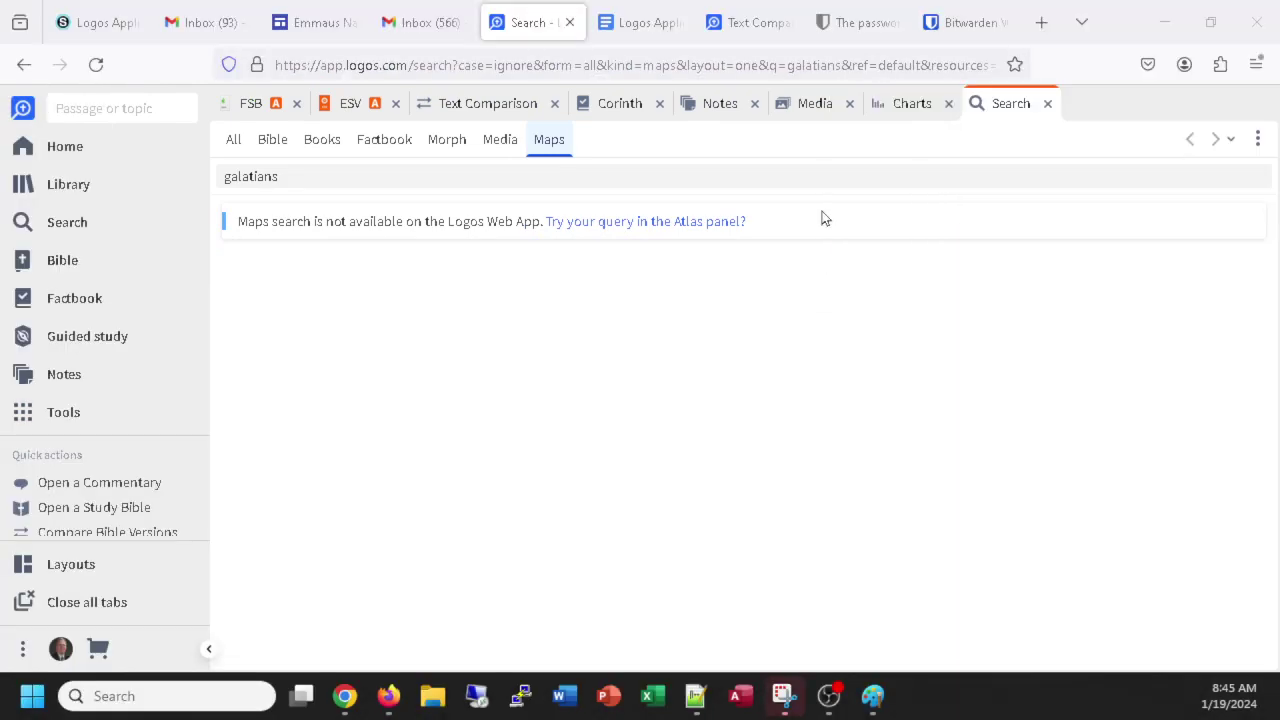
# Place the cursor after the media note in the Logos Application Practice document.
pyautogui.click(640, 22)
pyautogui.scroll(-3, 724, 483)
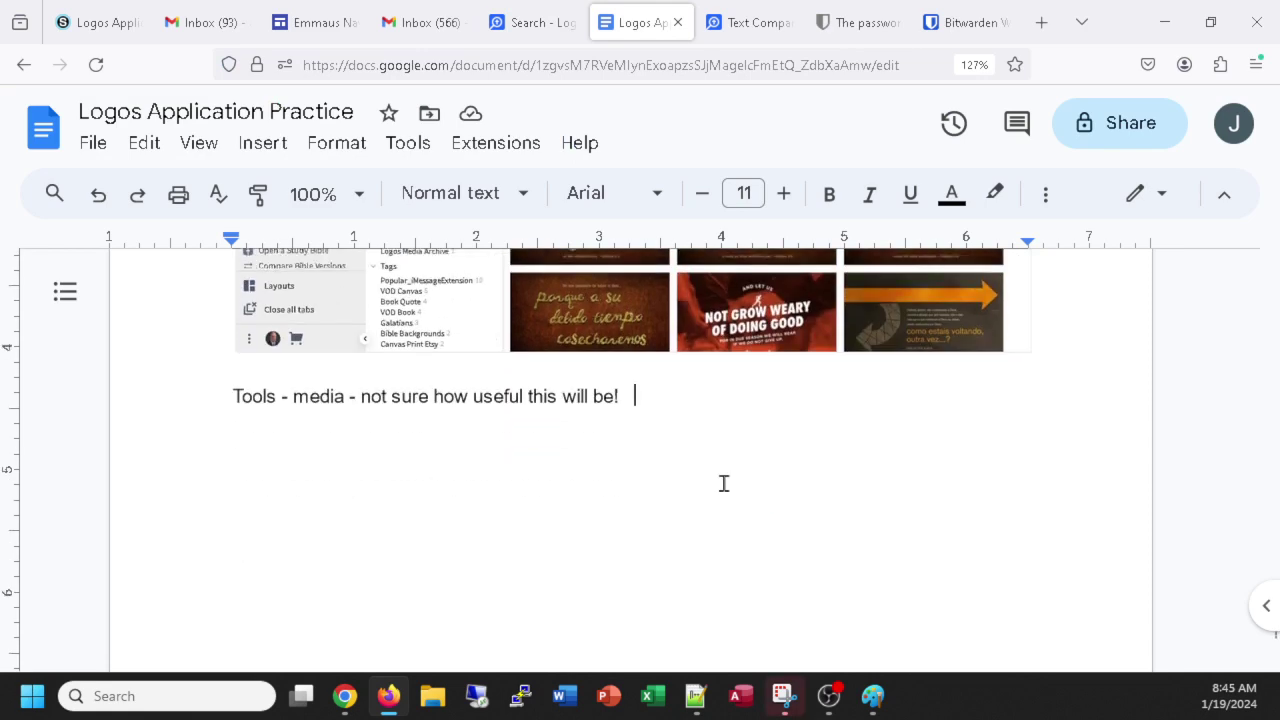
pyautogui.click(689, 402)
# Paste the maps notice snip below the media note, captioned ':( no maps in the web app!! Why not???'.
pyautogui.press('Return')
pyautogui.press('Return')
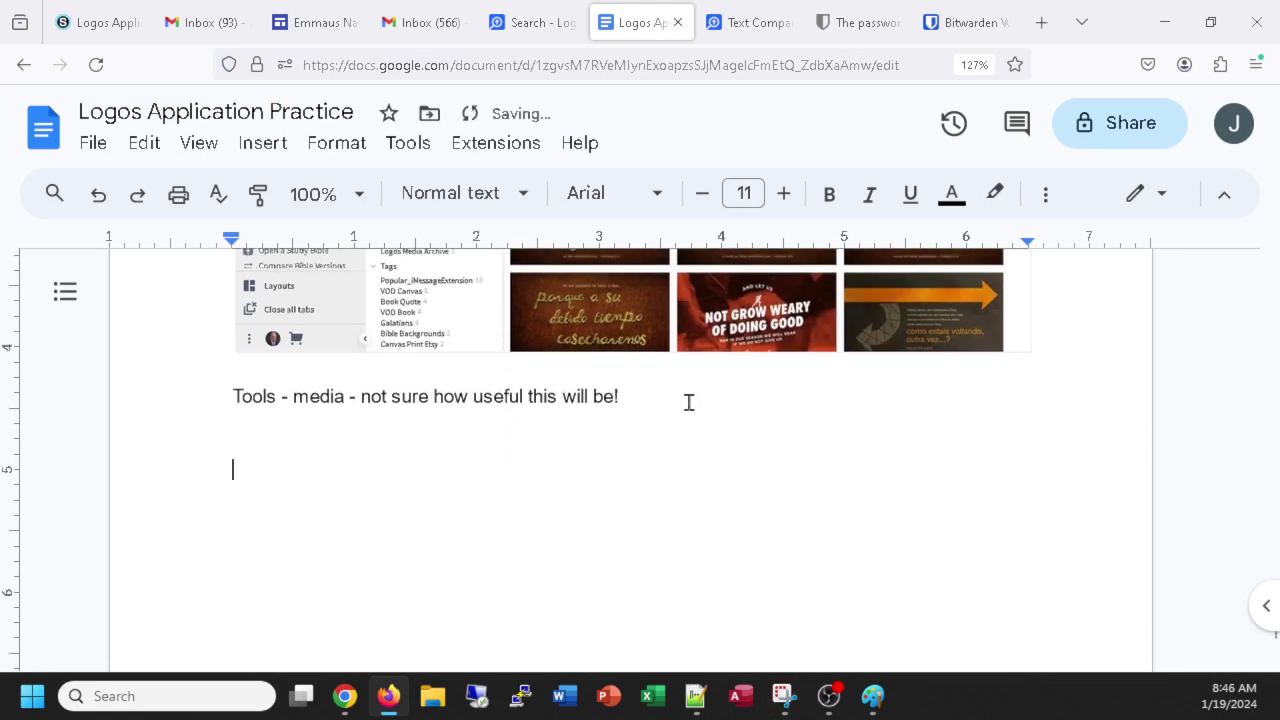
pyautogui.hotkey('ctrl', 'v')
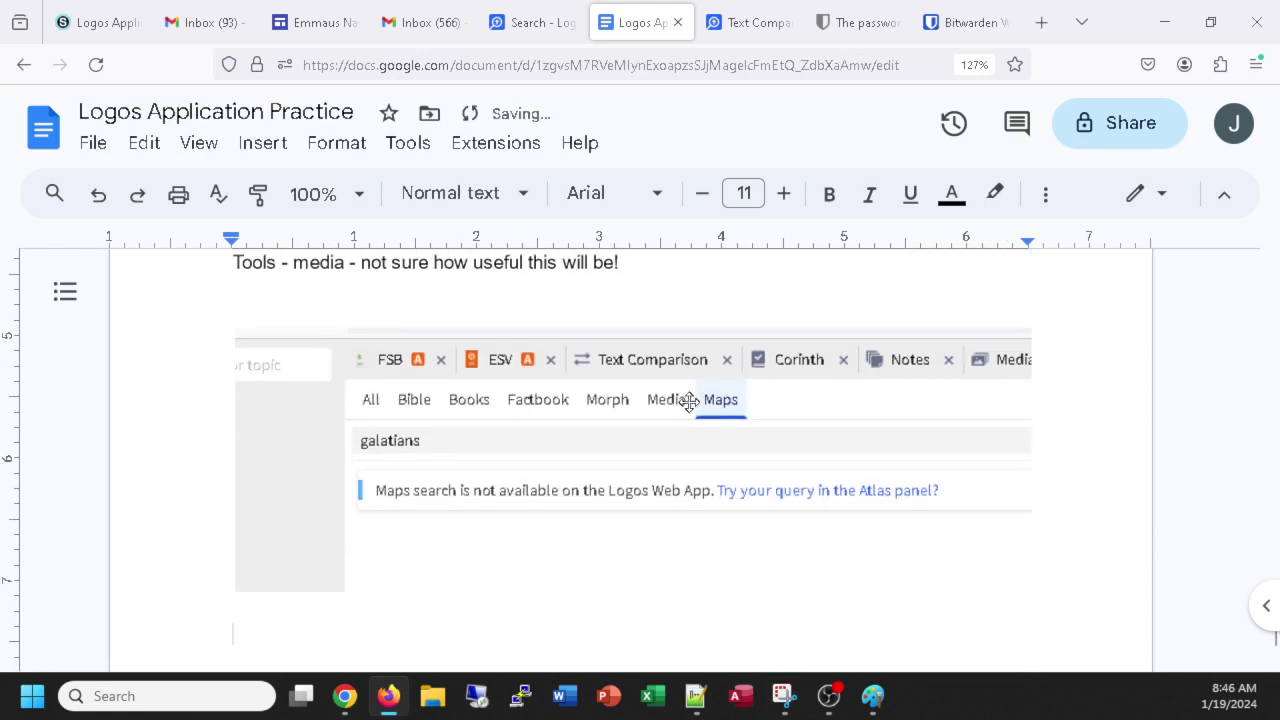
pyautogui.write(':(')
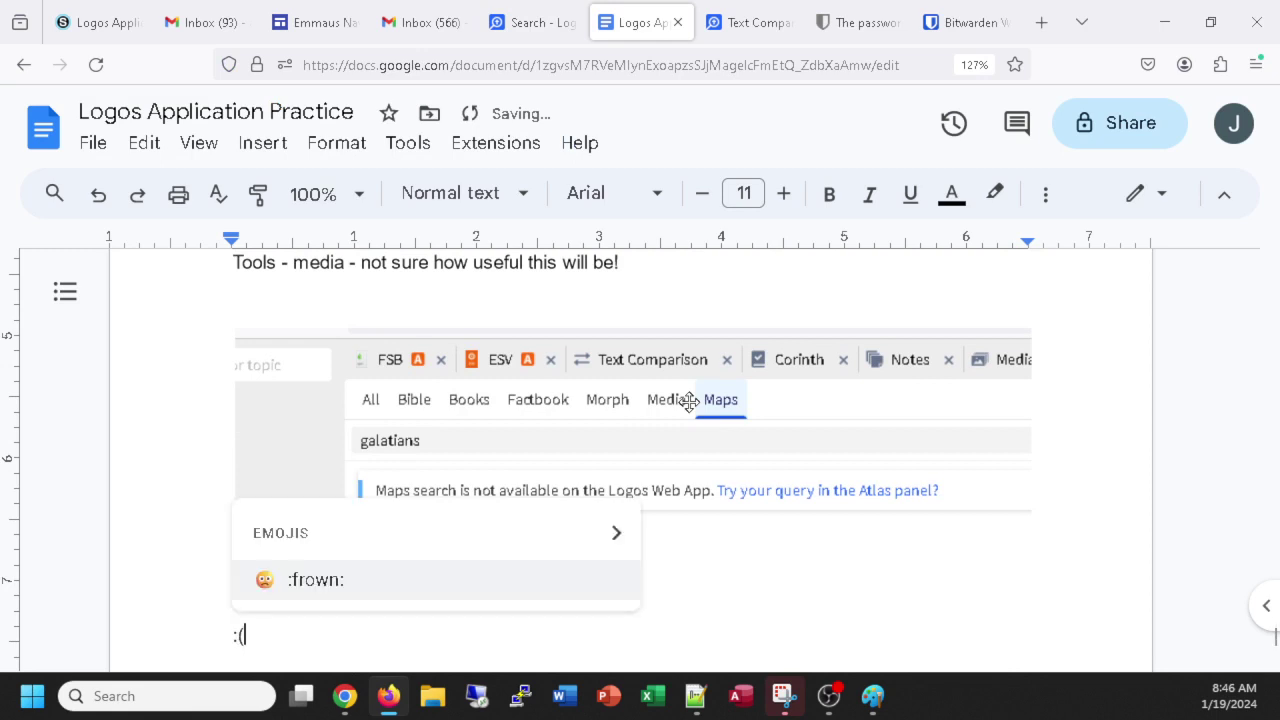
pyautogui.write(' no maps')
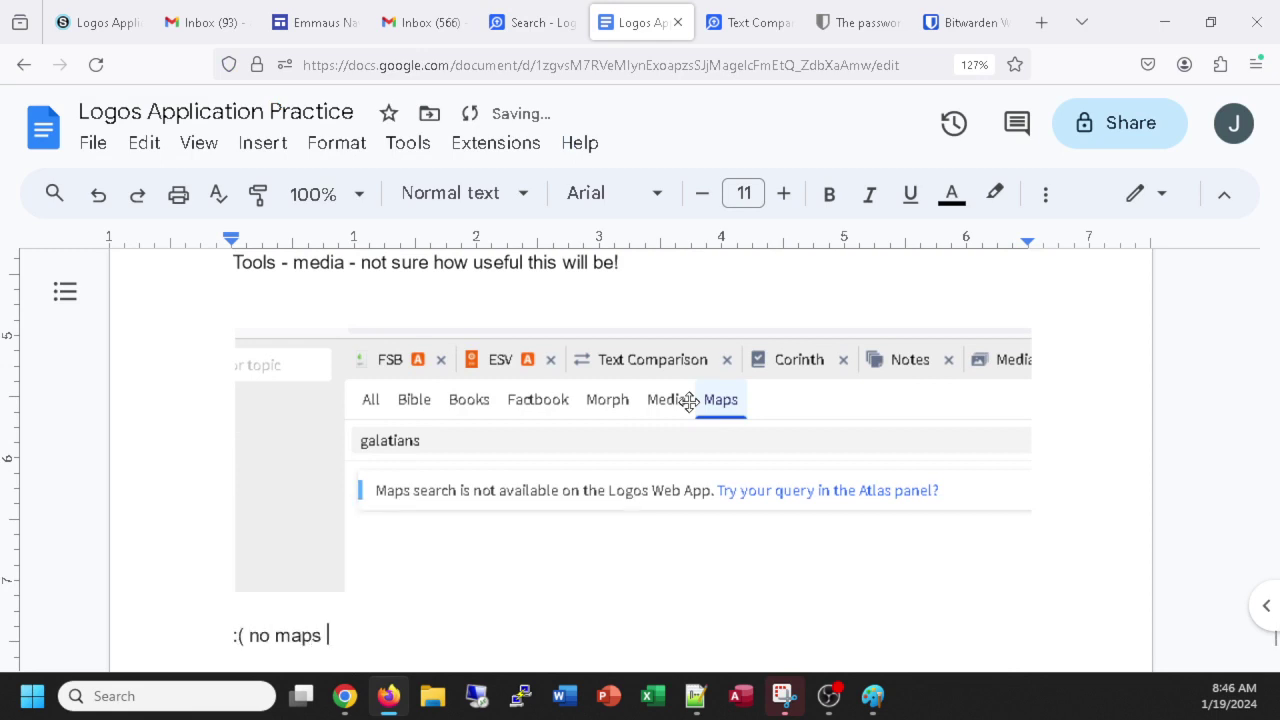
pyautogui.write(' in the web app!')
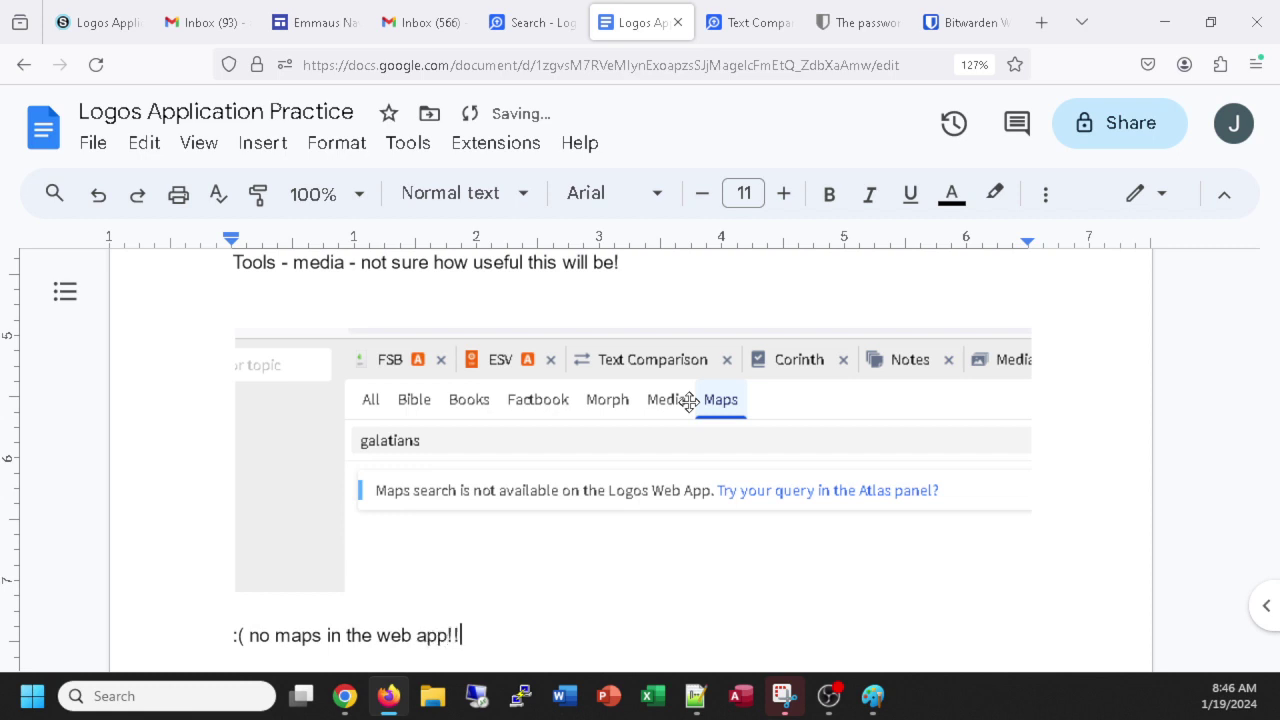
pyautogui.write('!  Why not?')
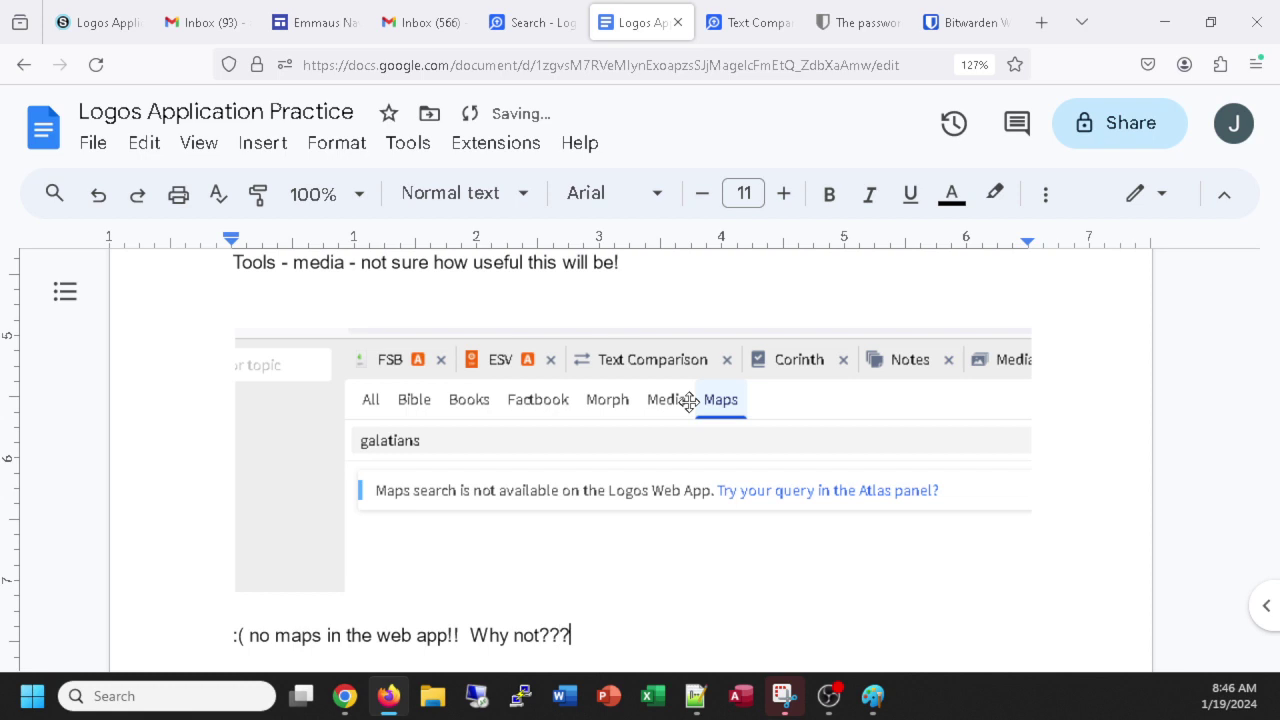
pyautogui.press('Return')
pyautogui.press('Return')
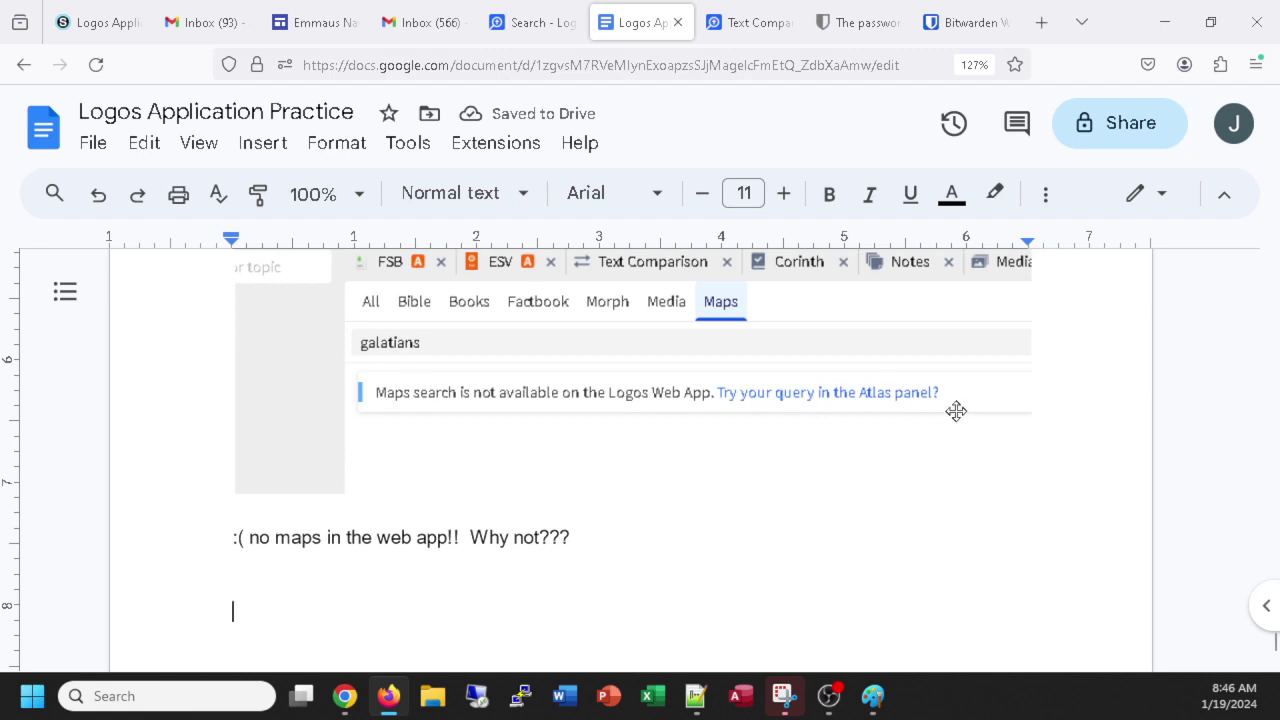
pyautogui.hotkey('alt', 'Tab')
pyautogui.hotkey('alt', 'Tab')
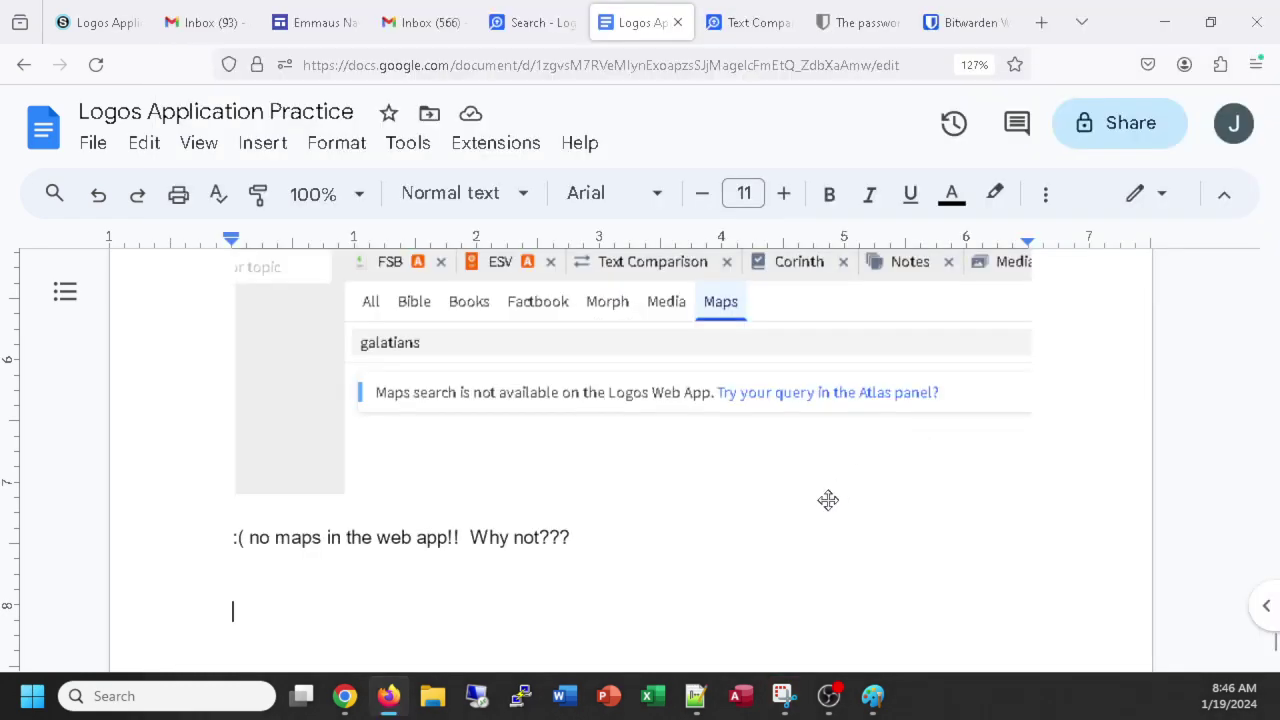
pyautogui.scroll(10, 763, 546)
pyautogui.scroll(-10, 763, 546)
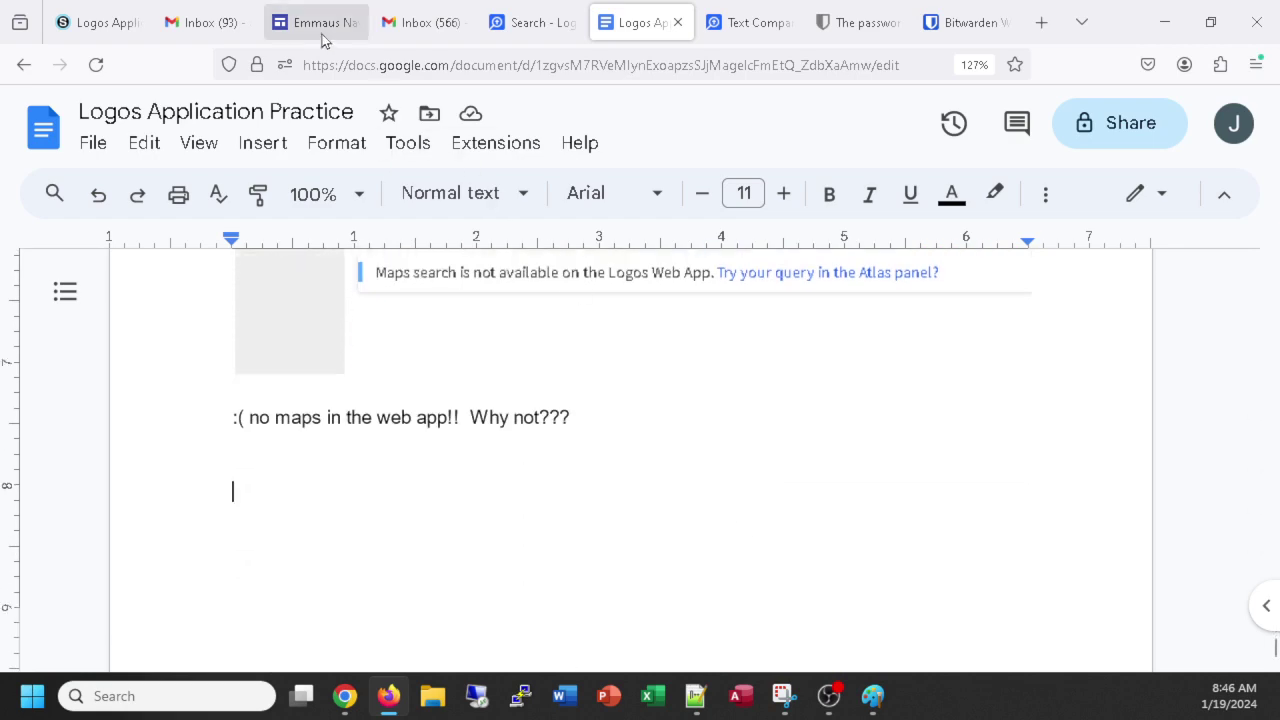
# Review the Schoology instructions, then open the Atlas from the Logos maps search results.
pyautogui.click(502, 24)
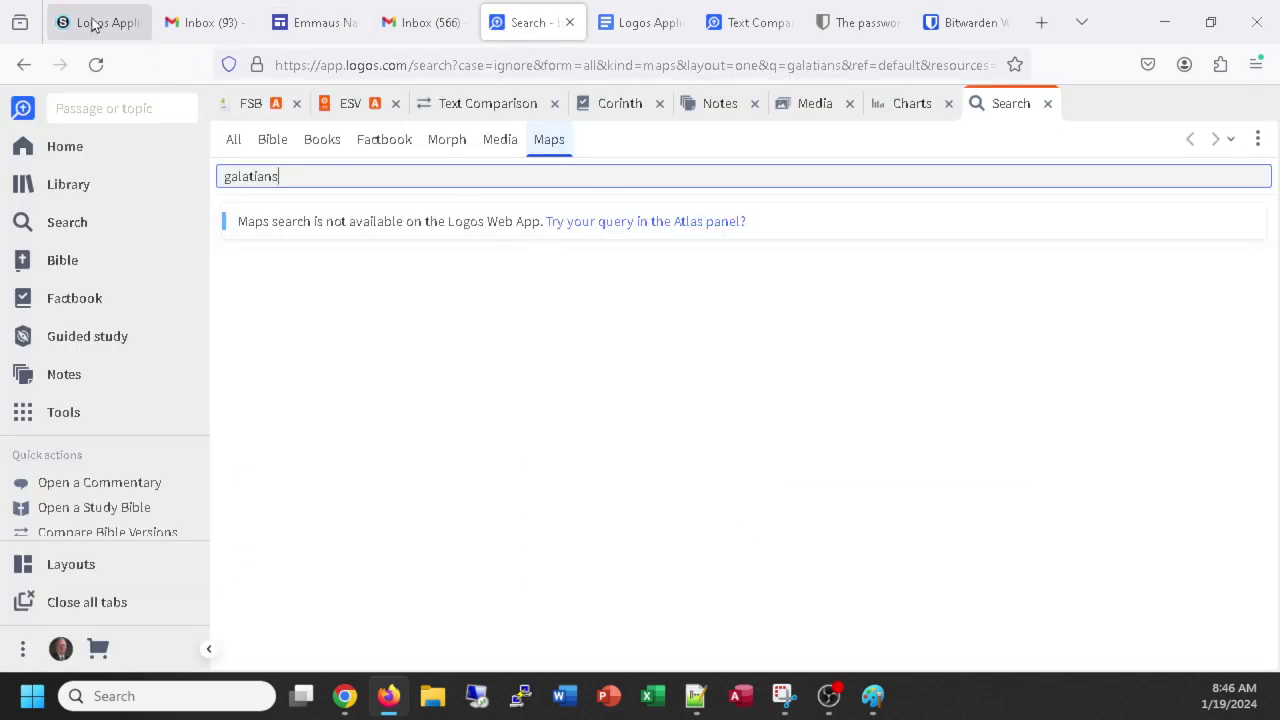
pyautogui.click(98, 22)
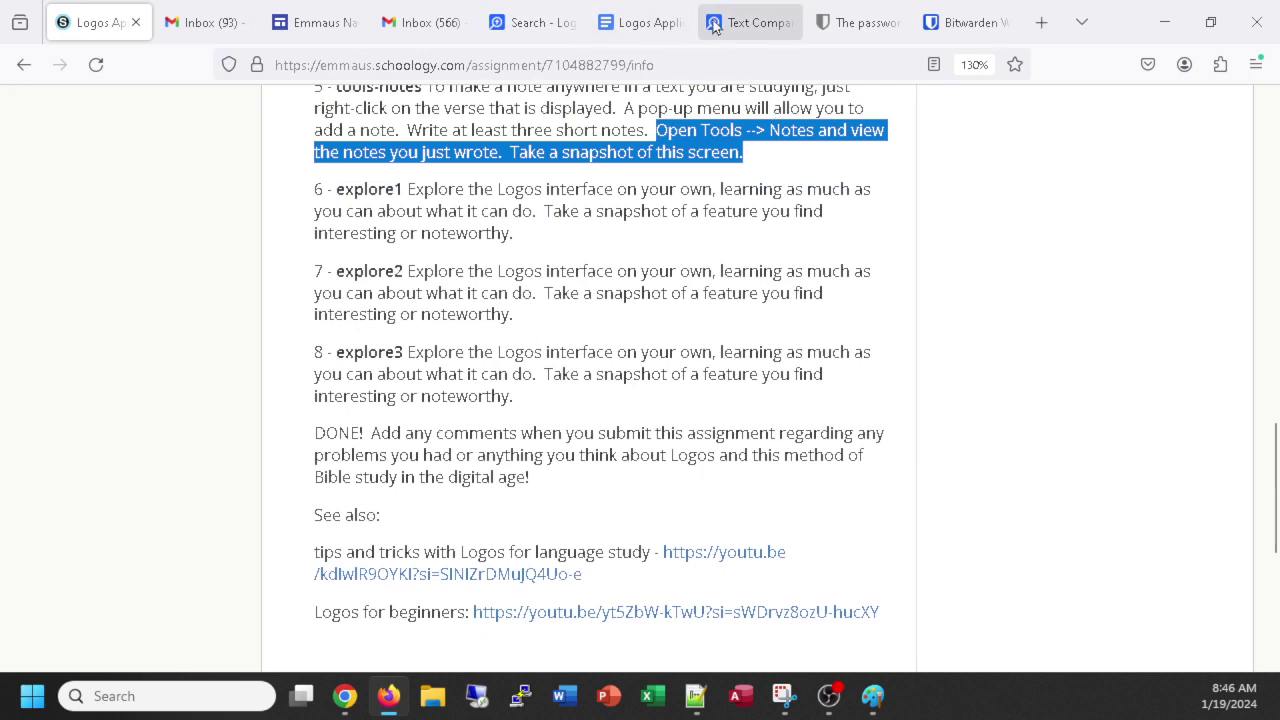
pyautogui.hotkey('alt', 'Tab')
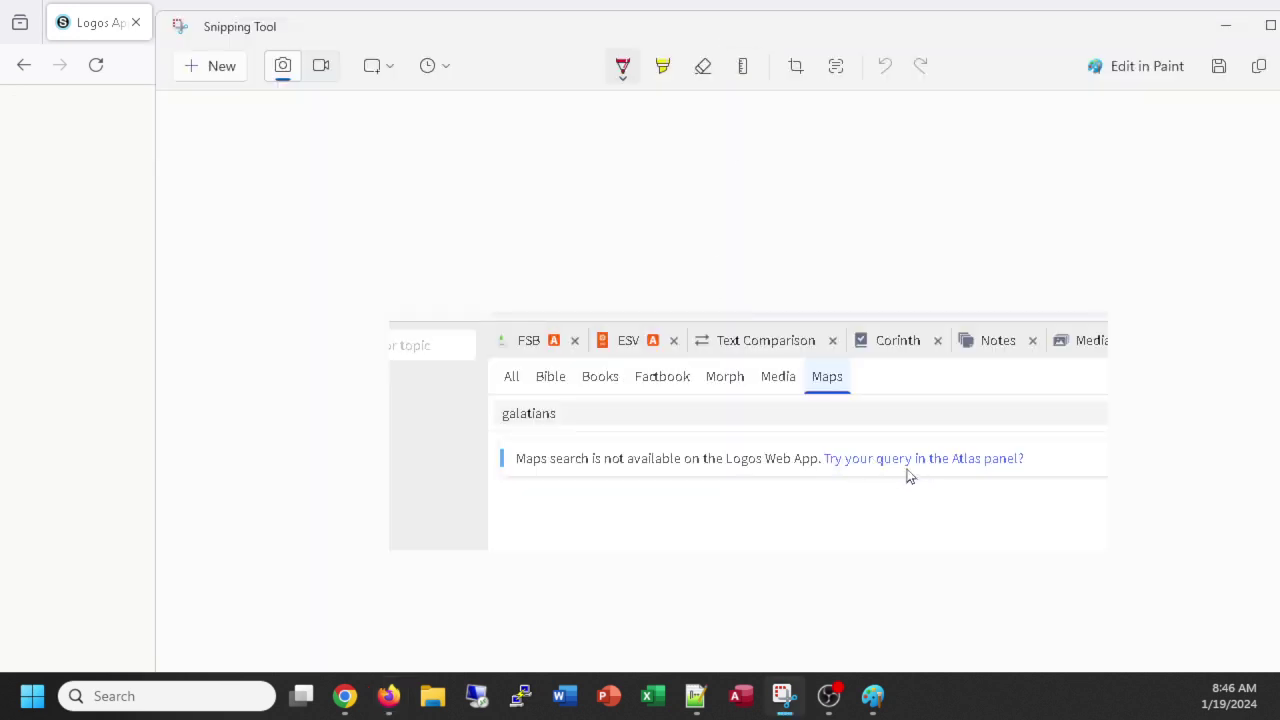
pyautogui.hotkey('alt', 'Tab')
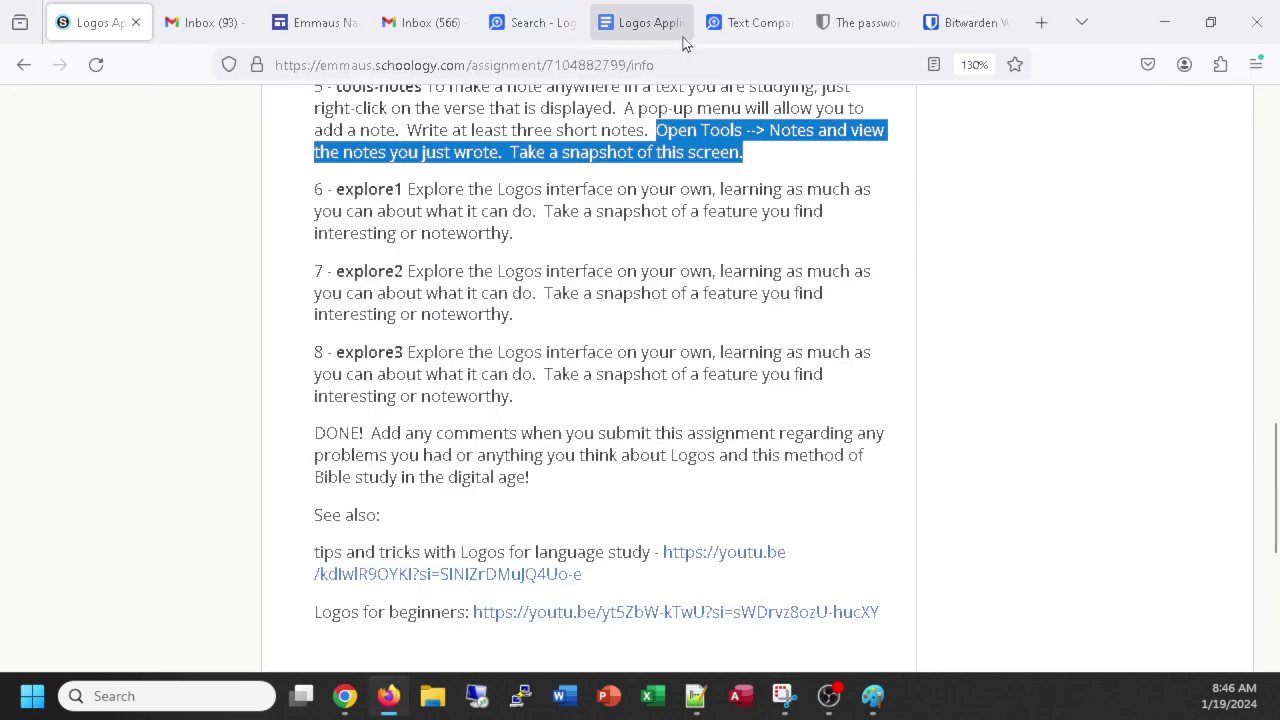
pyautogui.click(524, 22)
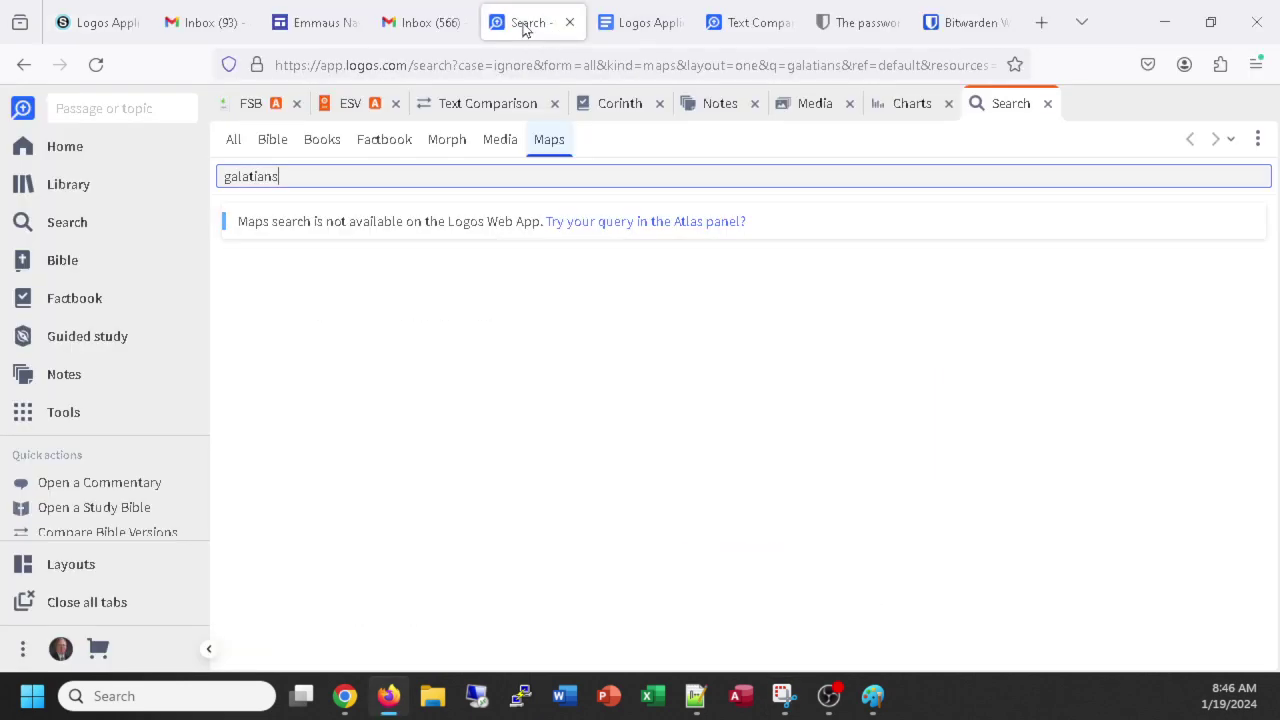
pyautogui.click(640, 224)
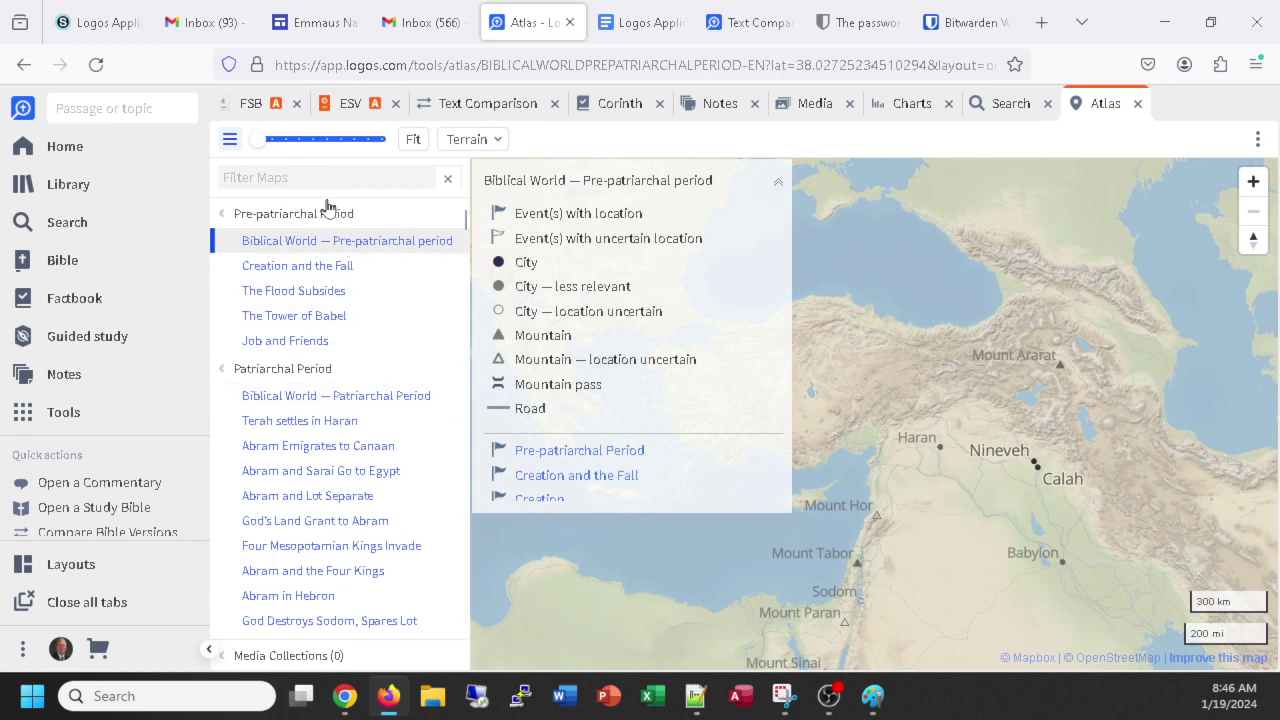
# Filter the Atlas maps with 'galat', choose Galatia Region, and collapse the legend.
pyautogui.write('galat')
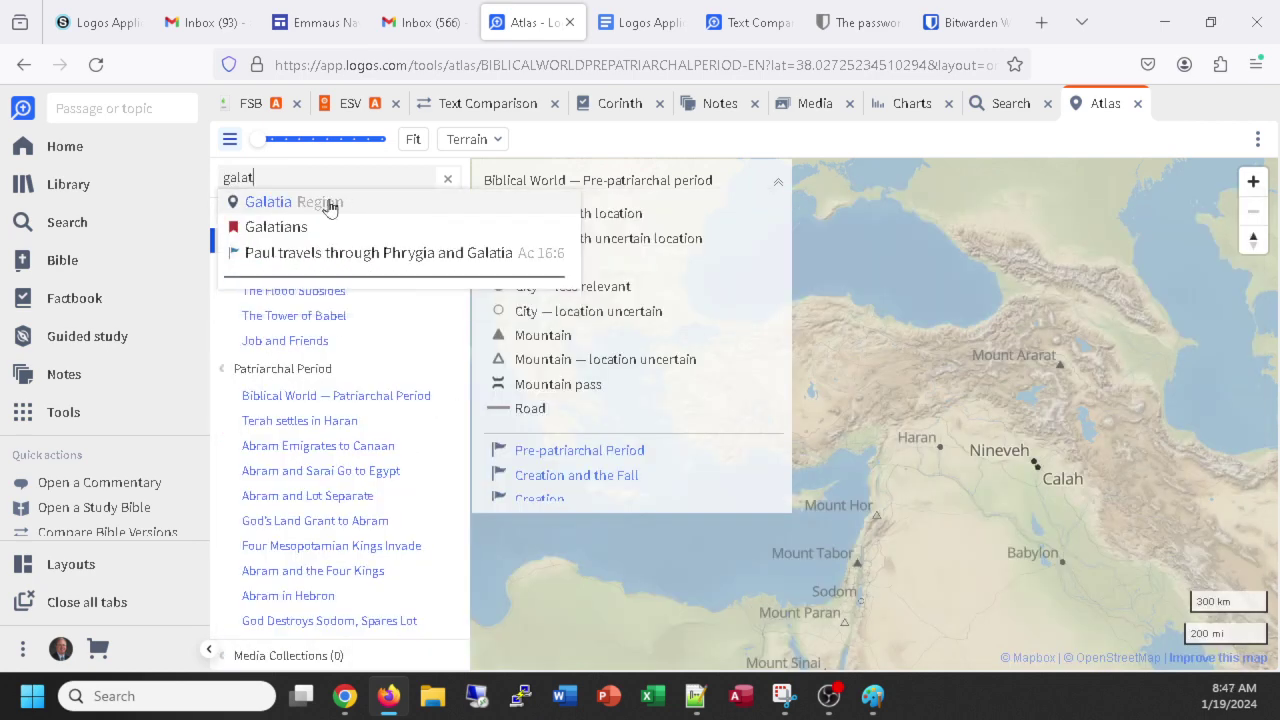
pyautogui.click(270, 204)
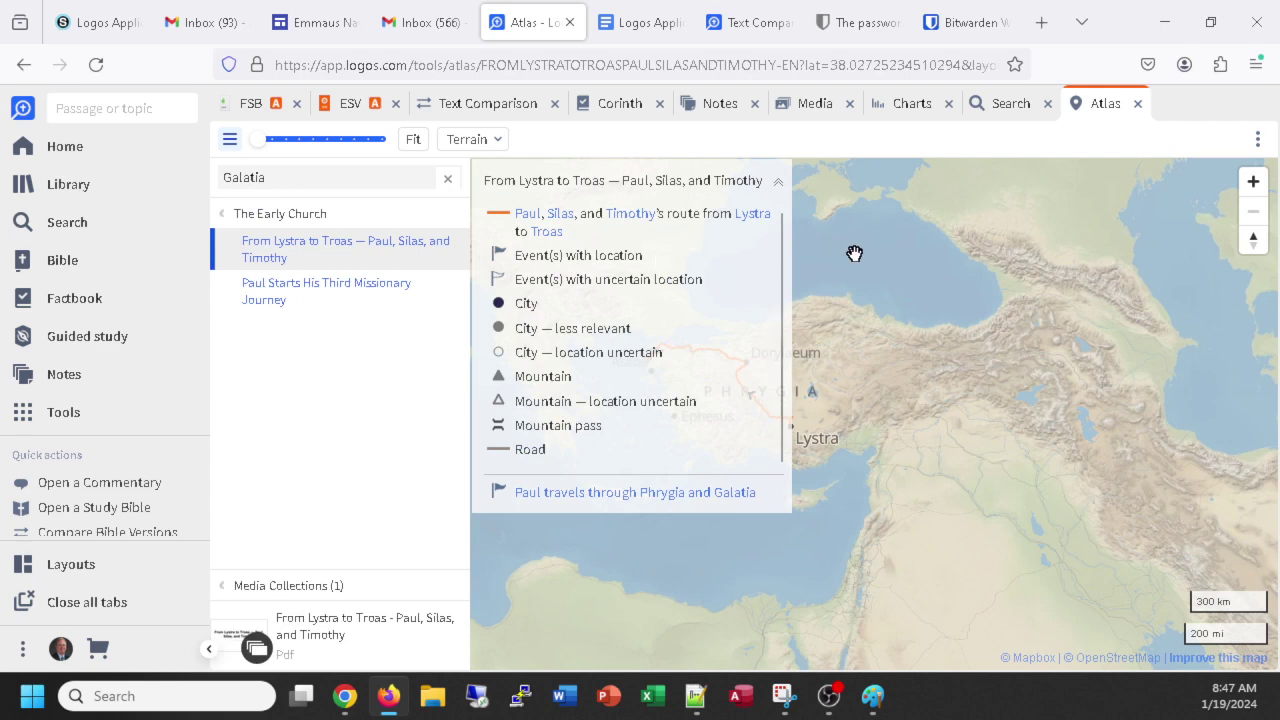
pyautogui.click(781, 189)
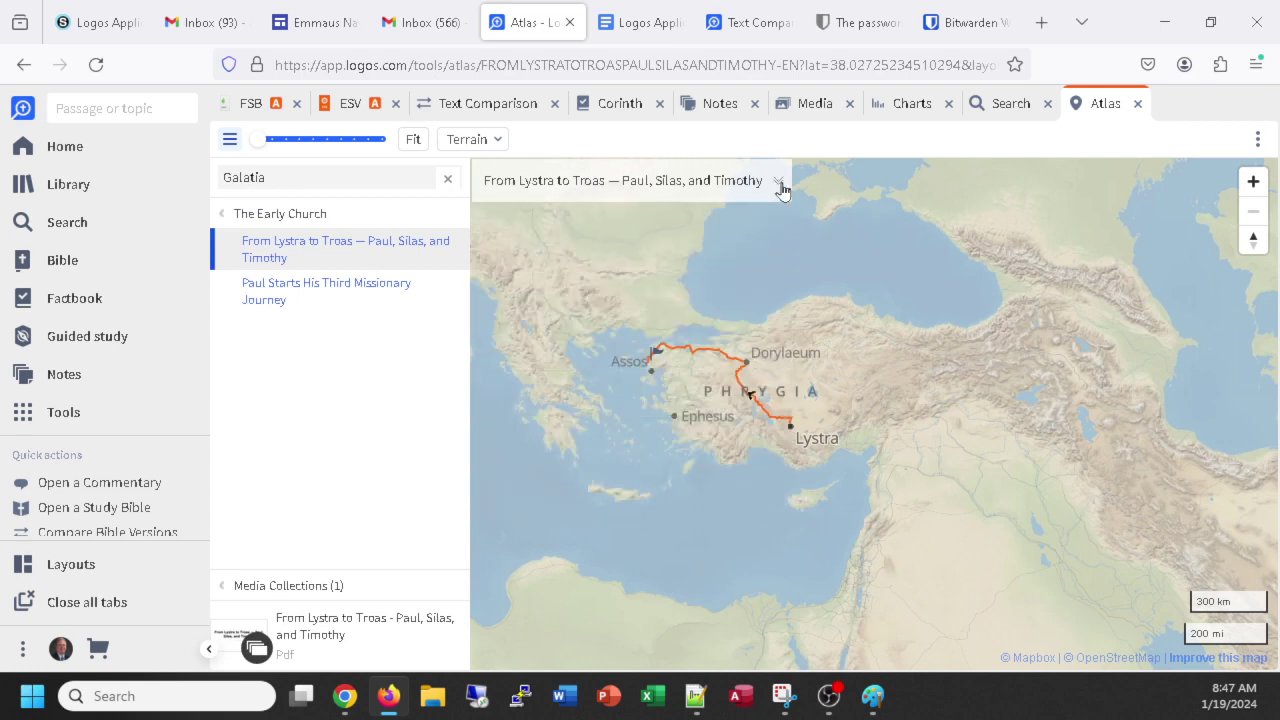
# Pan and zoom the map to frame the From Lystra to Troas route.
pyautogui.scroll(3, 869, 428)
pyautogui.scroll(-2, 746, 420)
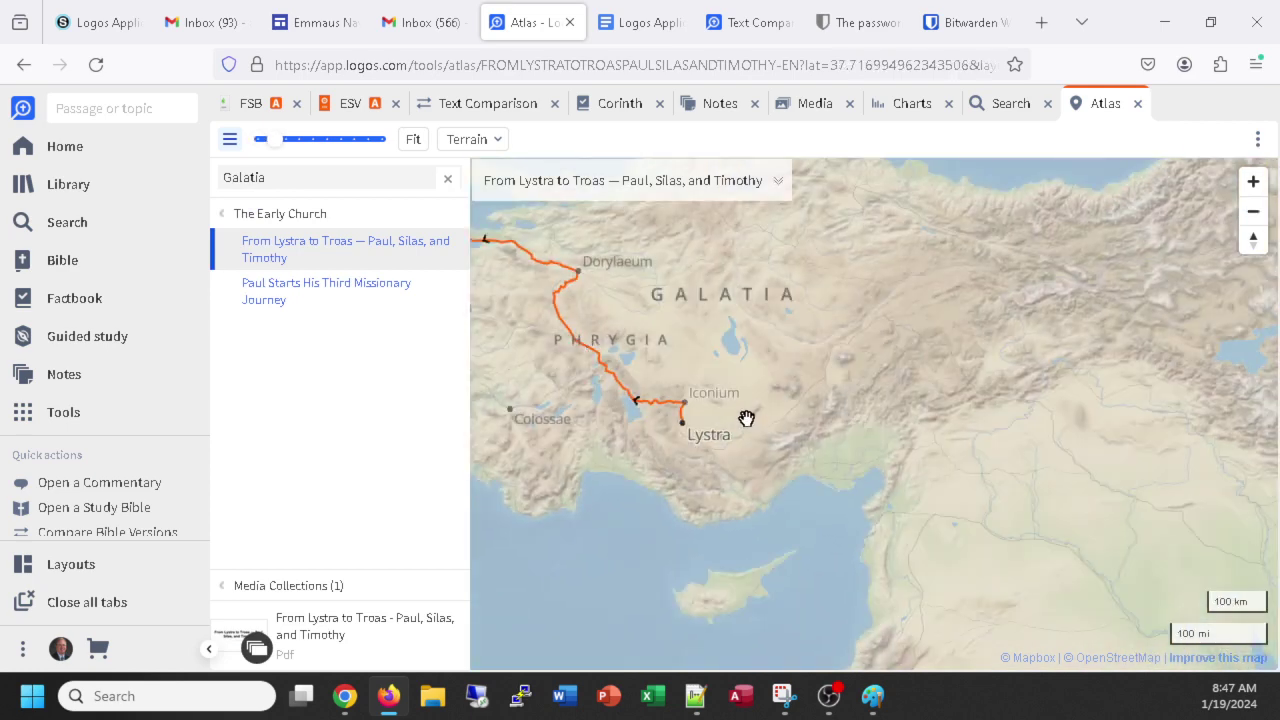
pyautogui.moveTo(609, 424); pyautogui.dragTo(794, 473)
pyautogui.scroll(1, 791, 437)
pyautogui.scroll(-2, 792, 437)
pyautogui.scroll(2, 818, 471)
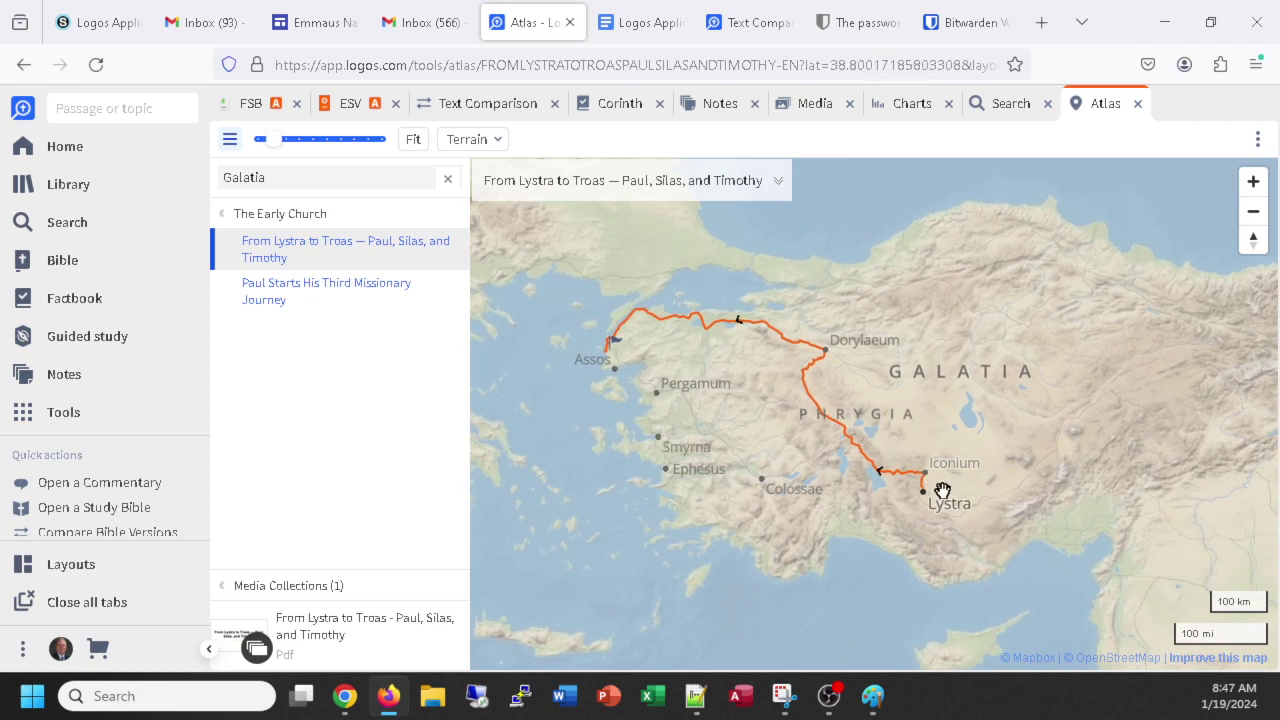
pyautogui.scroll(2, 786, 466)
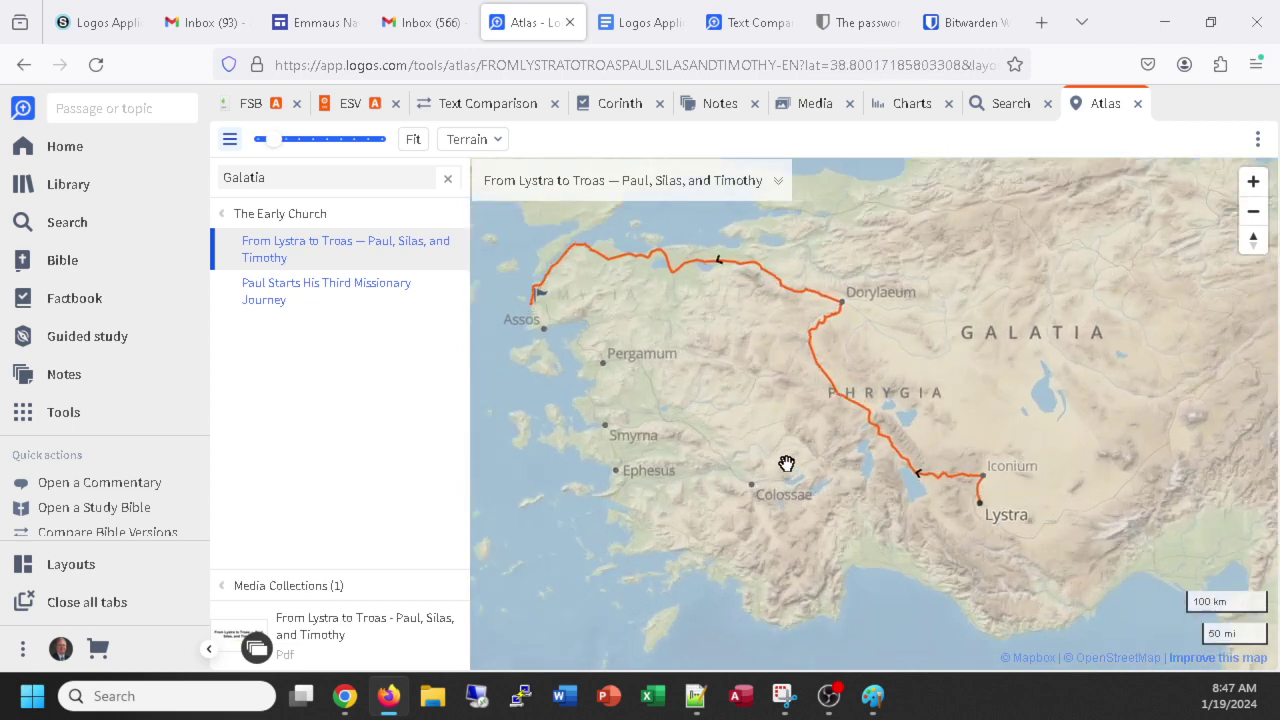
pyautogui.scroll(-1, 775, 437)
pyautogui.scroll(-2, 786, 451)
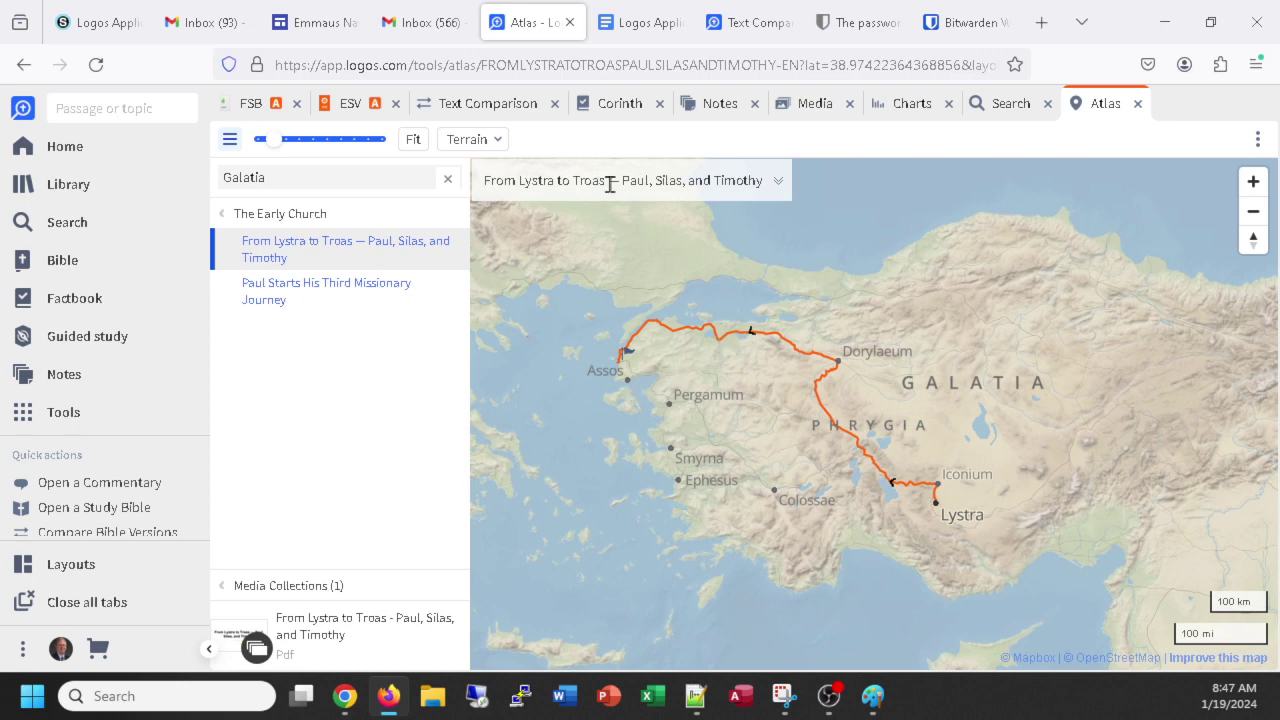
# Paste the Lystra-to-Troas Atlas screenshot into the document, captioned 'Exploring maps in the Atlas'.
pyautogui.click(624, 24)
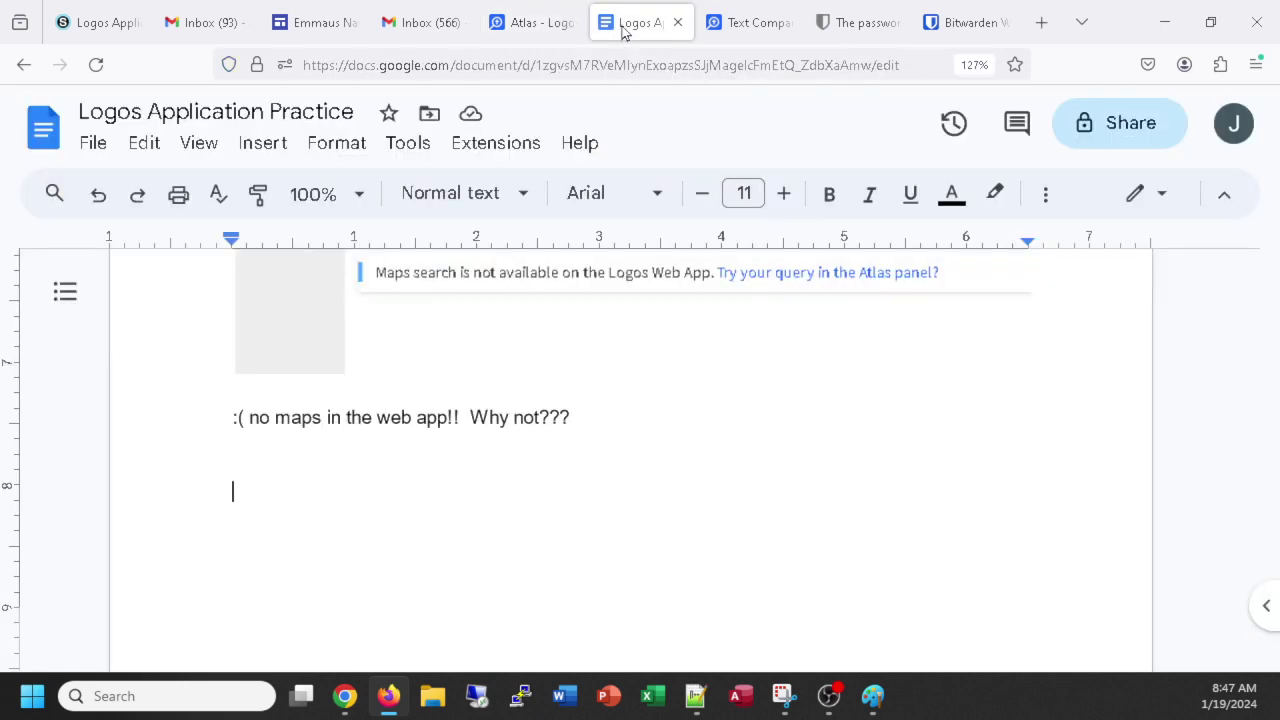
pyautogui.hotkey('ctrl', 'v')
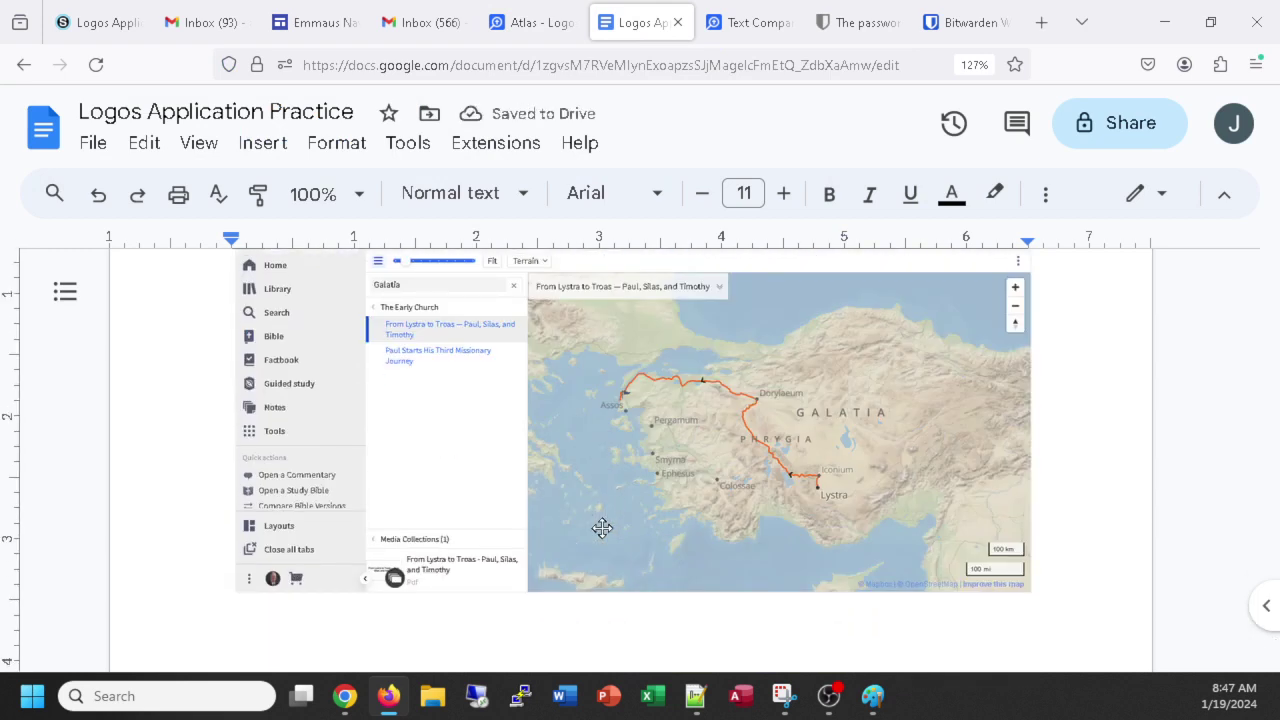
pyautogui.write('Explor')
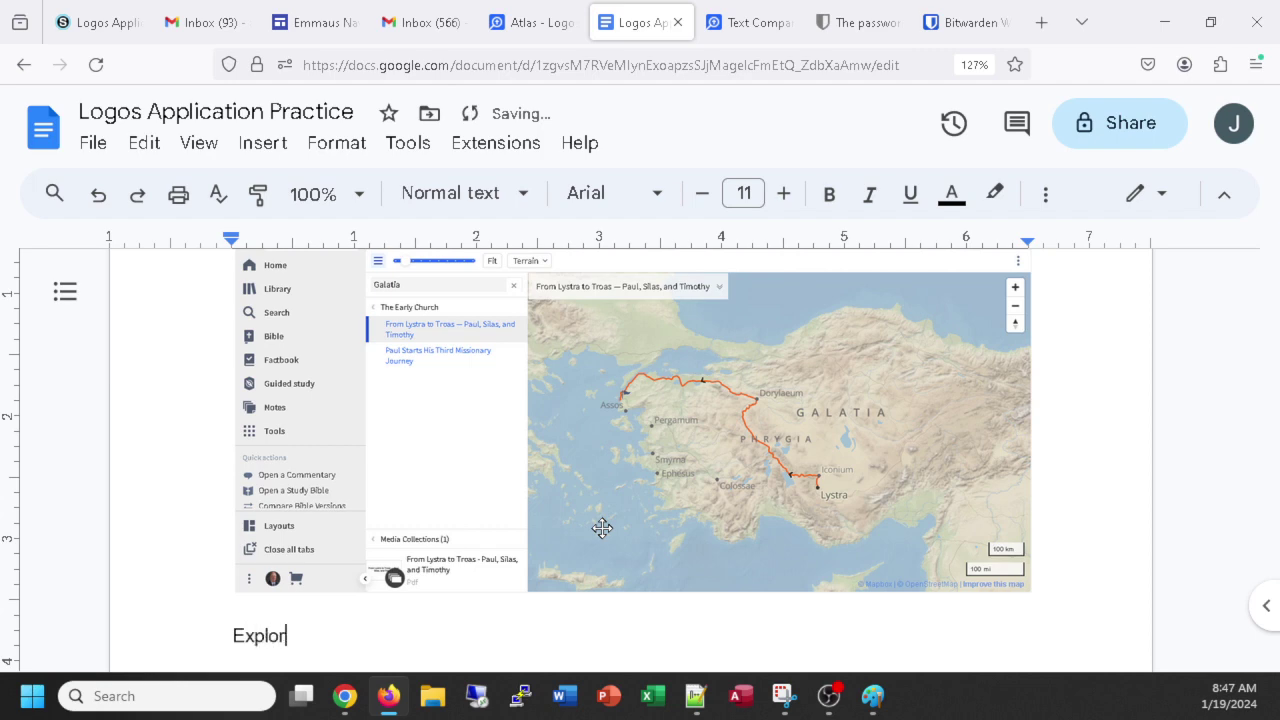
pyautogui.write('ing mapp')
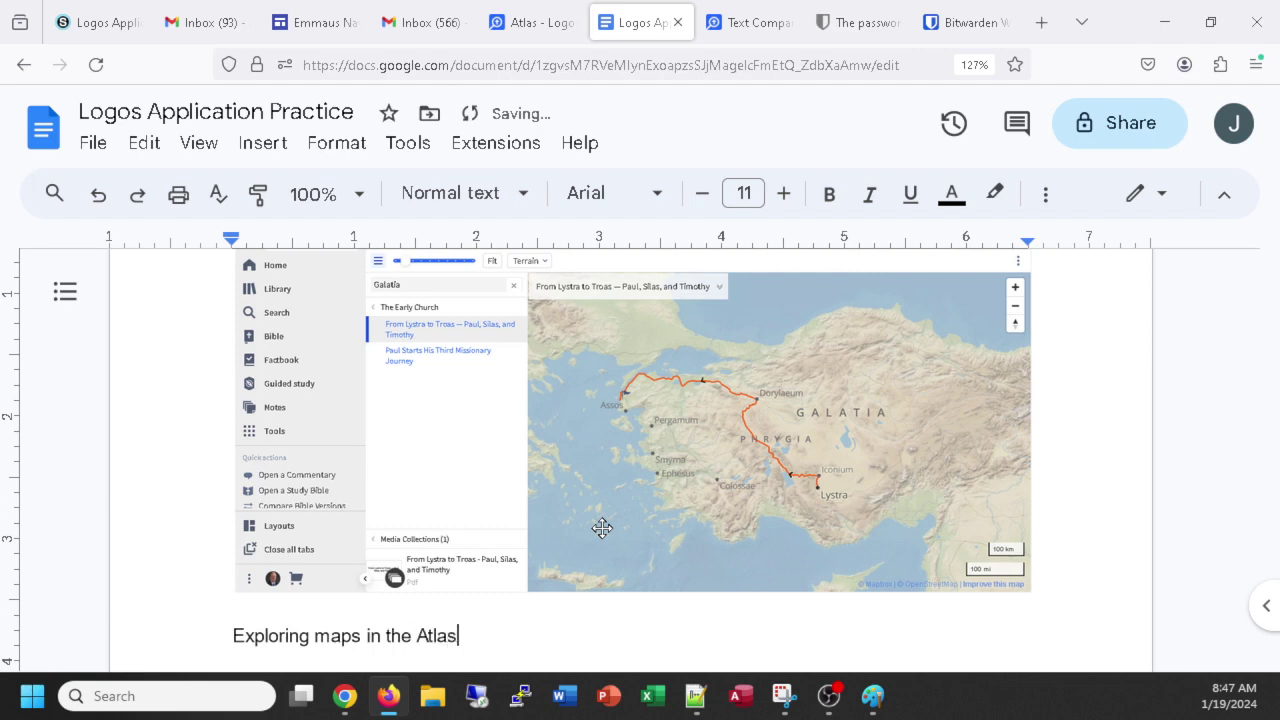
pyautogui.scroll(-10, 634, 605)
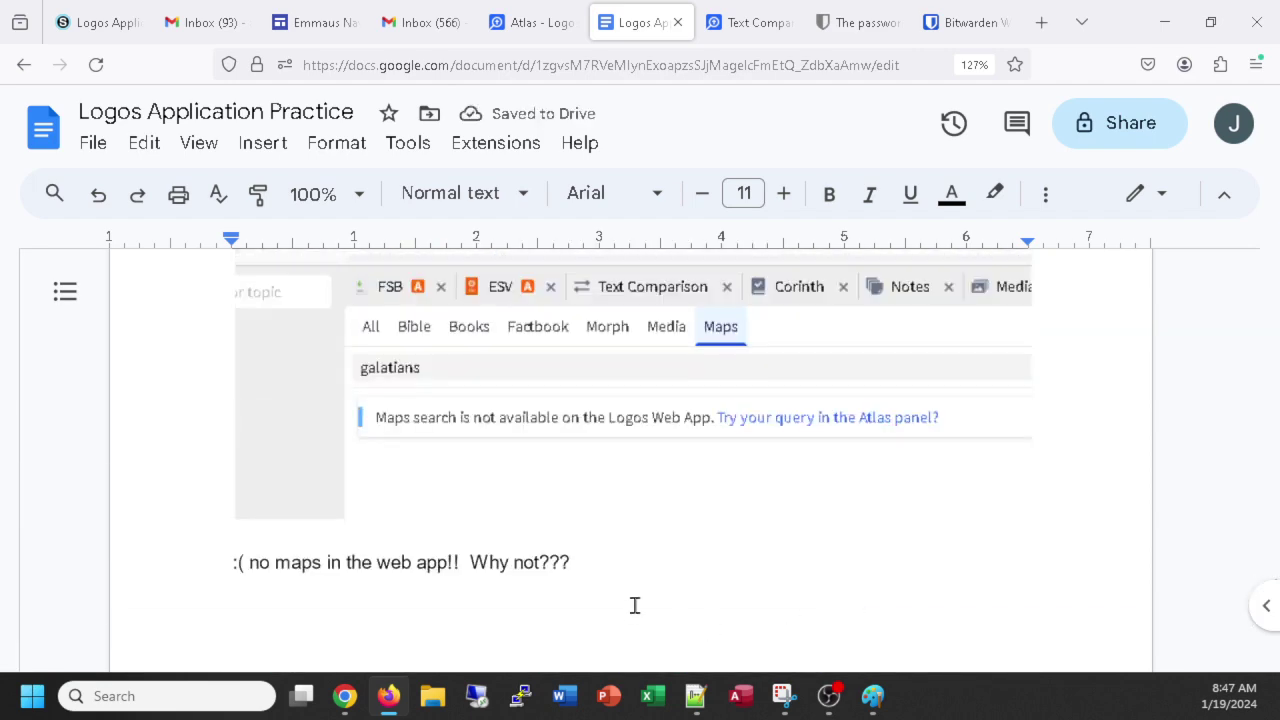
pyautogui.scroll(2, 634, 605)
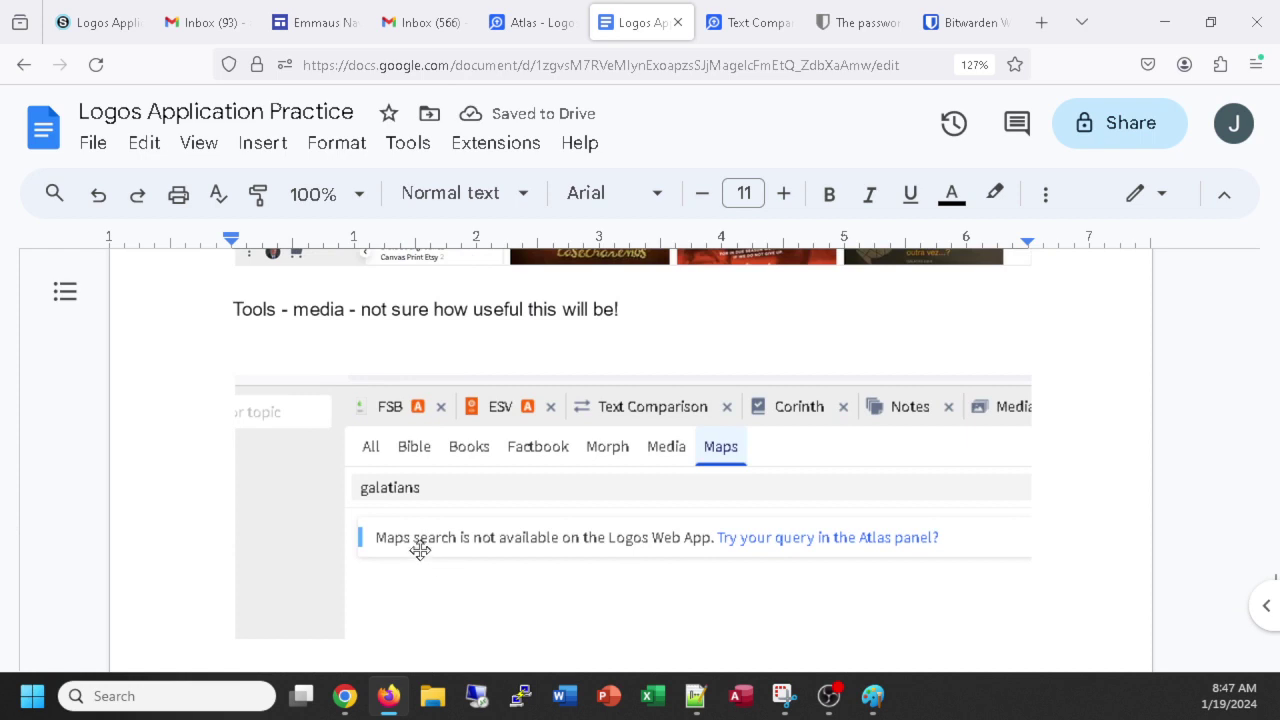
pyautogui.scroll(-9, 551, 531)
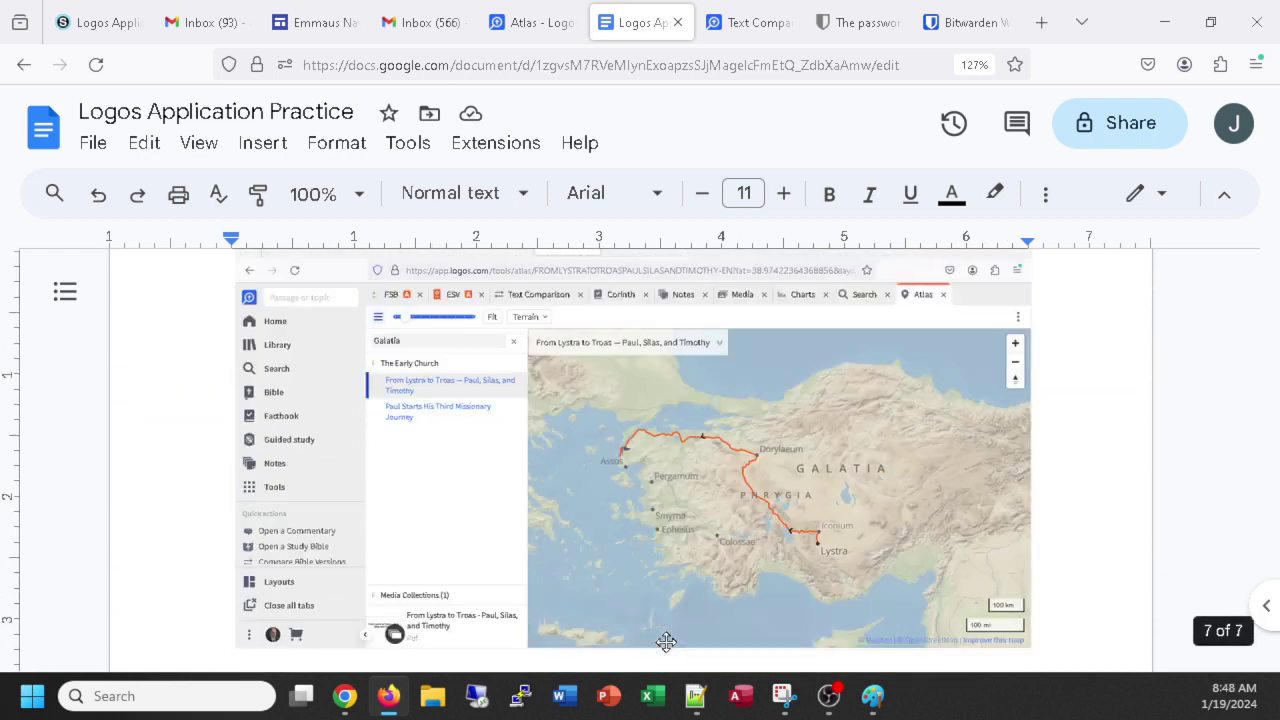
pyautogui.scroll(-1, 666, 641)
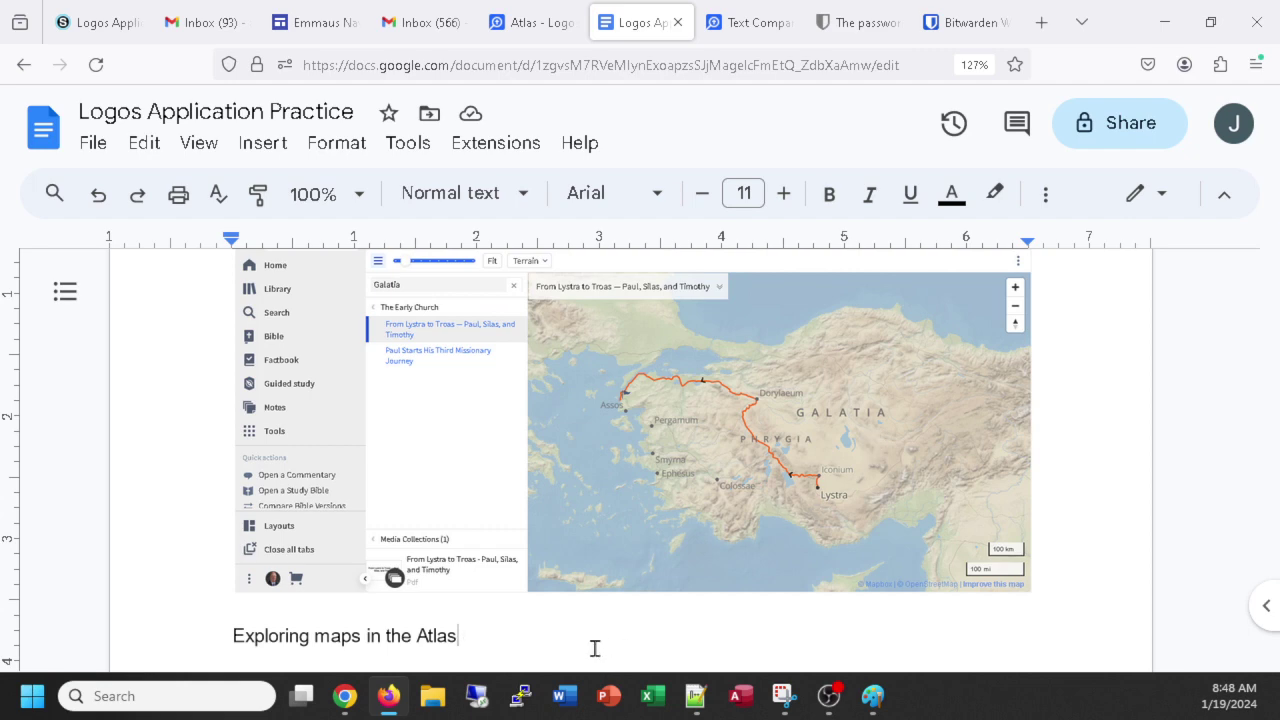
pyautogui.press('Return')
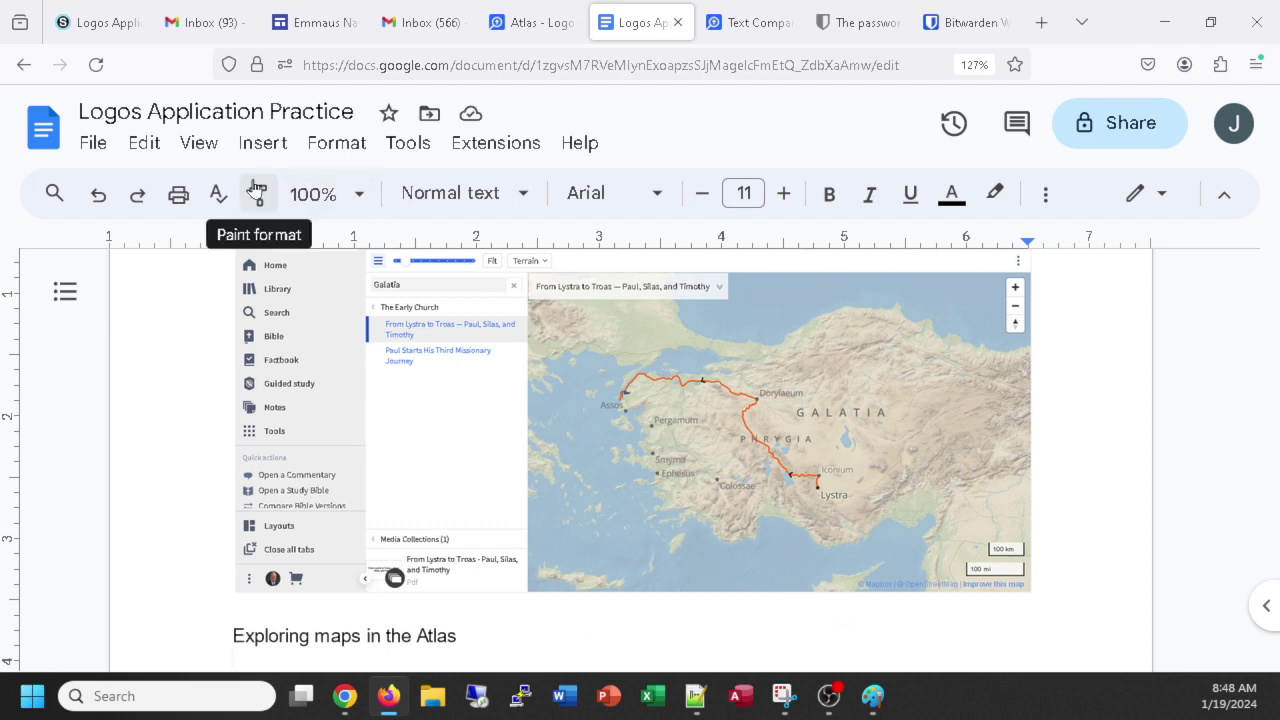
# Download the document as a Microsoft Word (.docx) file.
pyautogui.click(90, 145)
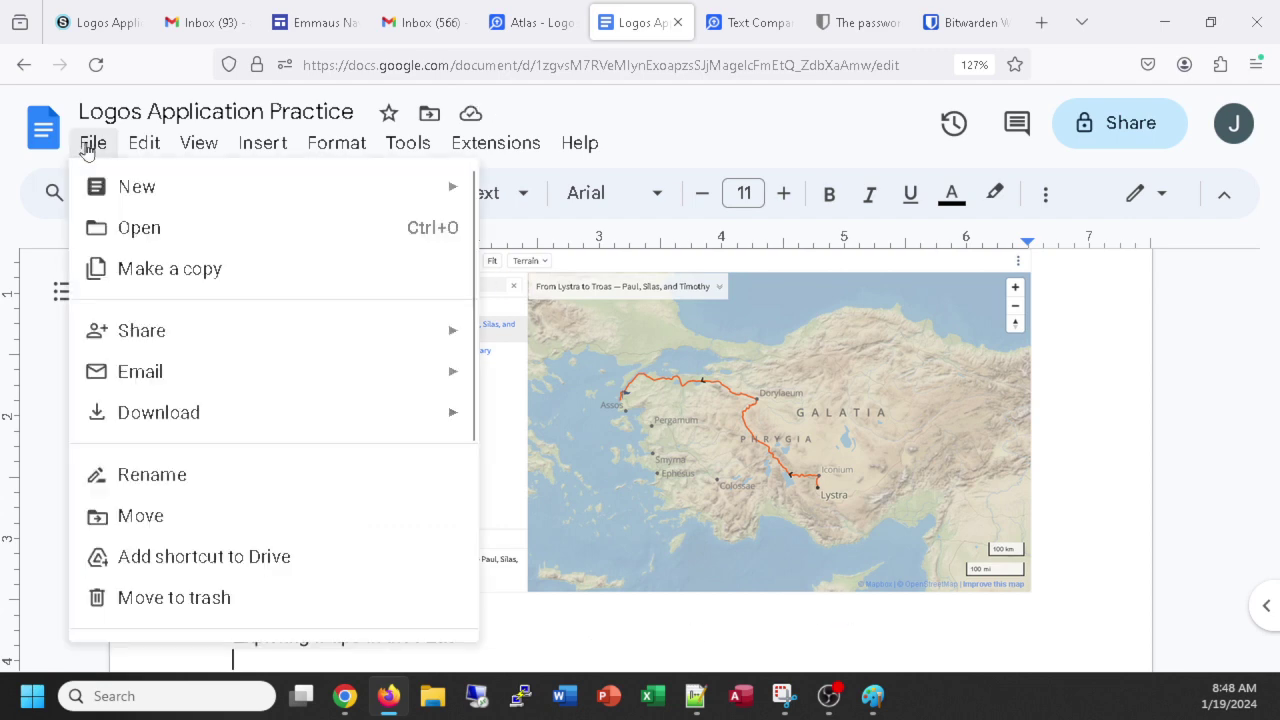
pyautogui.moveTo(175, 421)
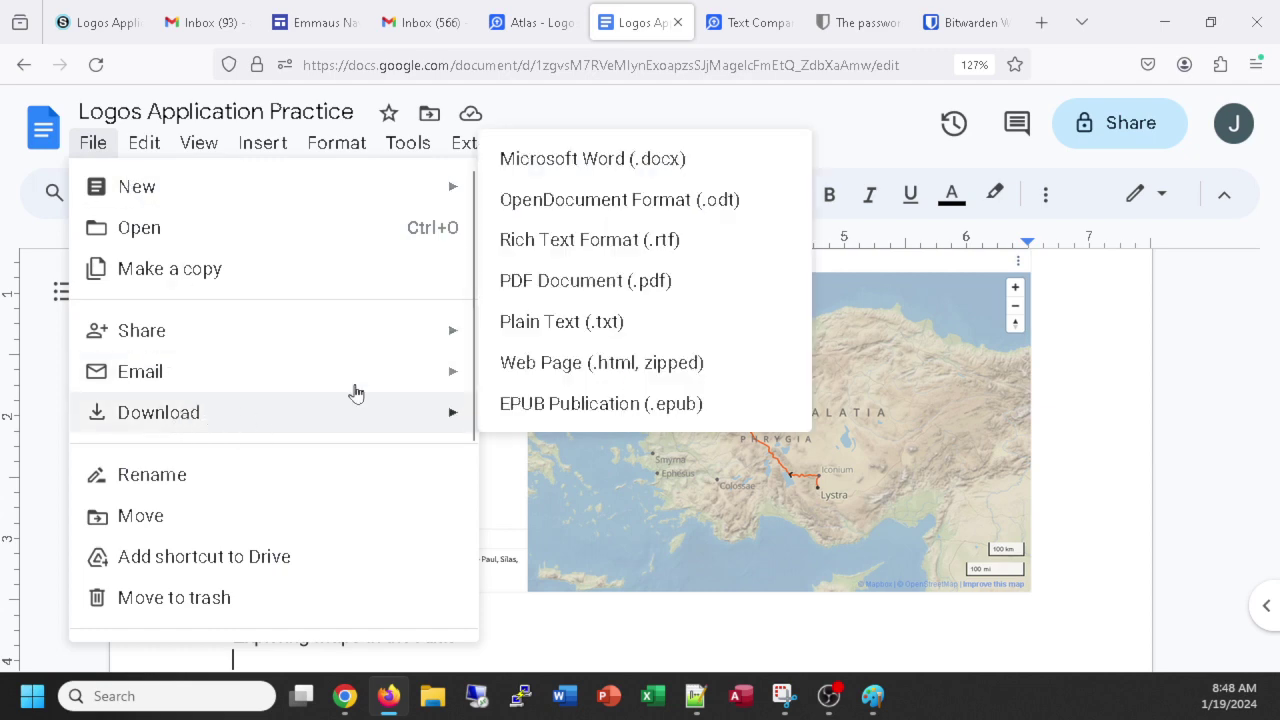
pyautogui.click(553, 161)
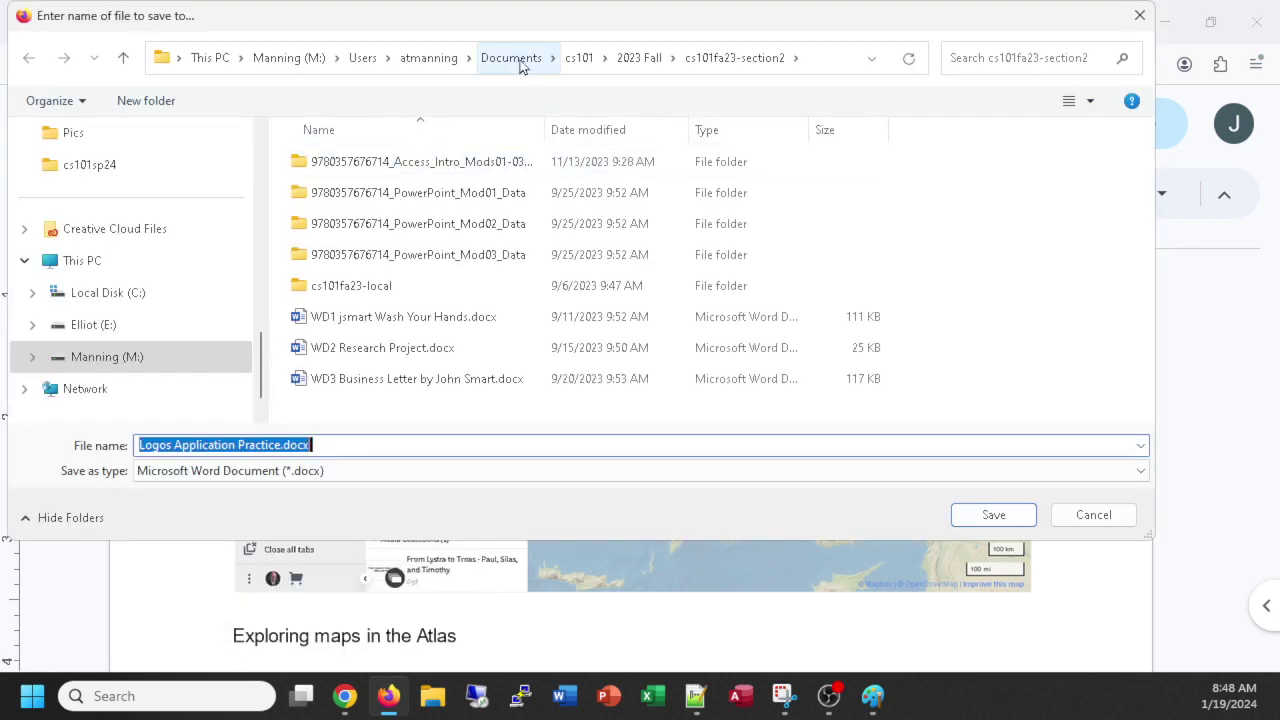
# Create and open a new '2024 Spring' folder inside cs101.
pyautogui.click(578, 60)
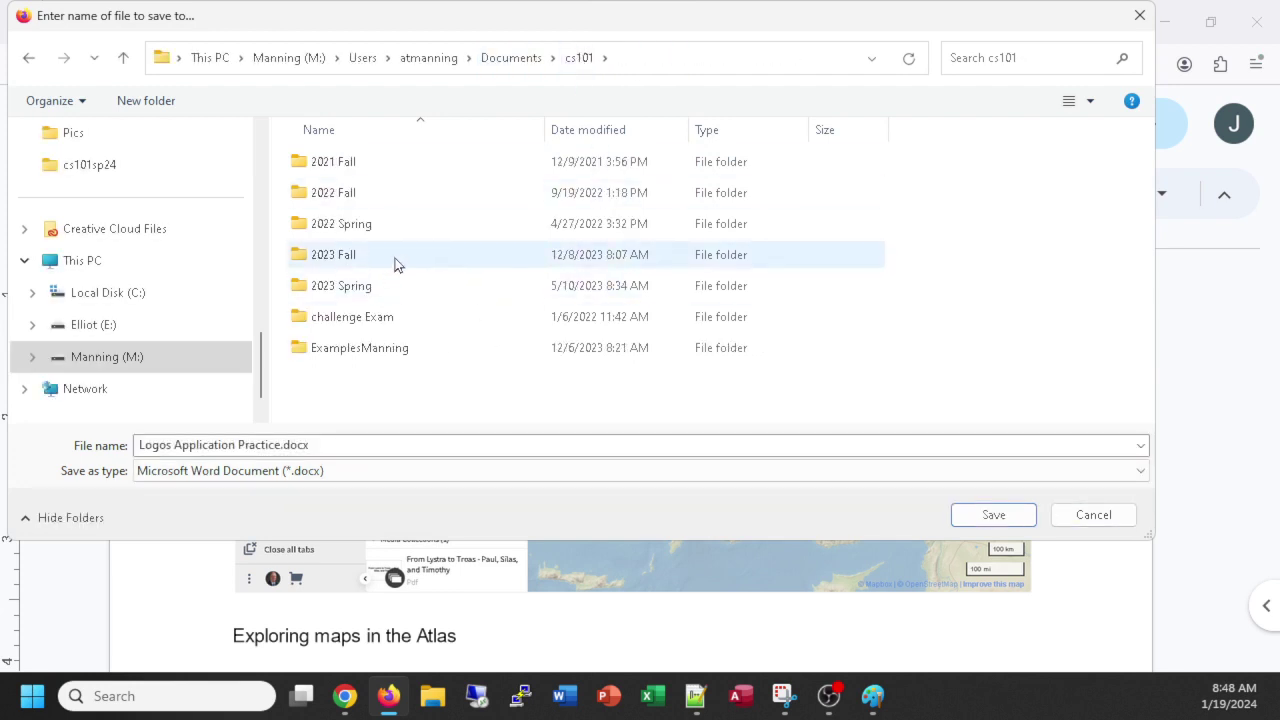
pyautogui.click(147, 102)
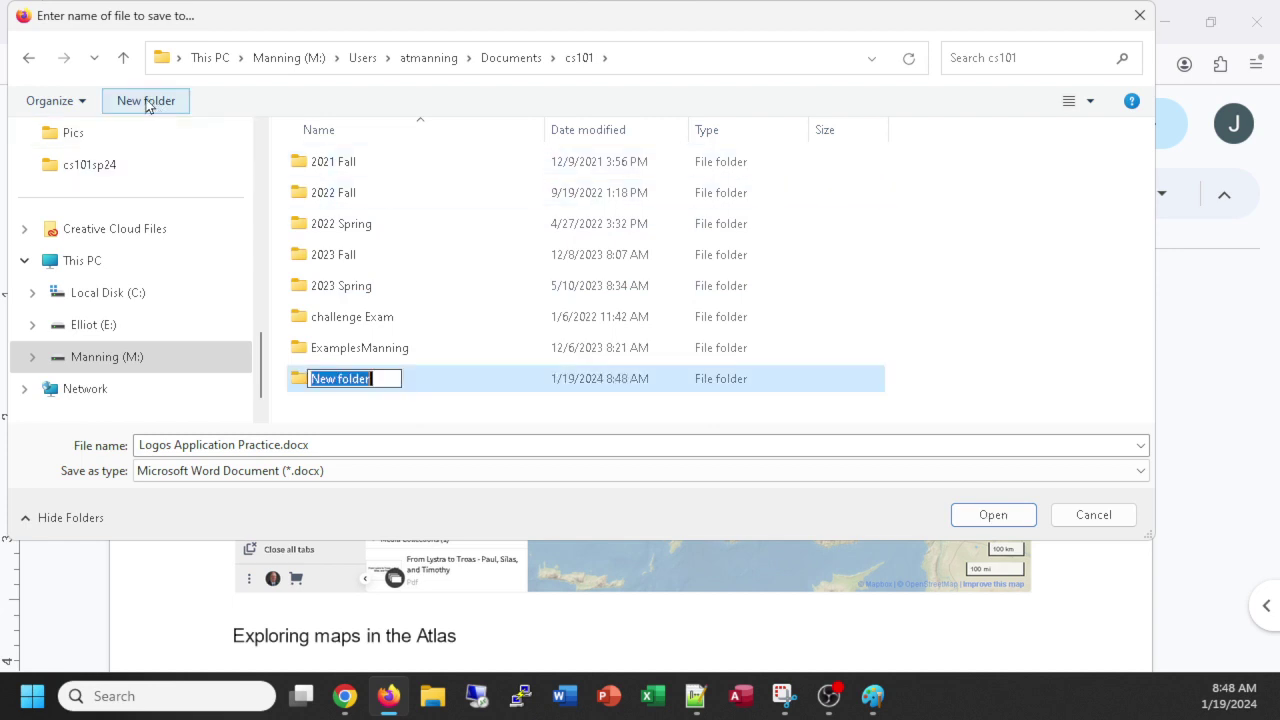
pyautogui.write('2024')
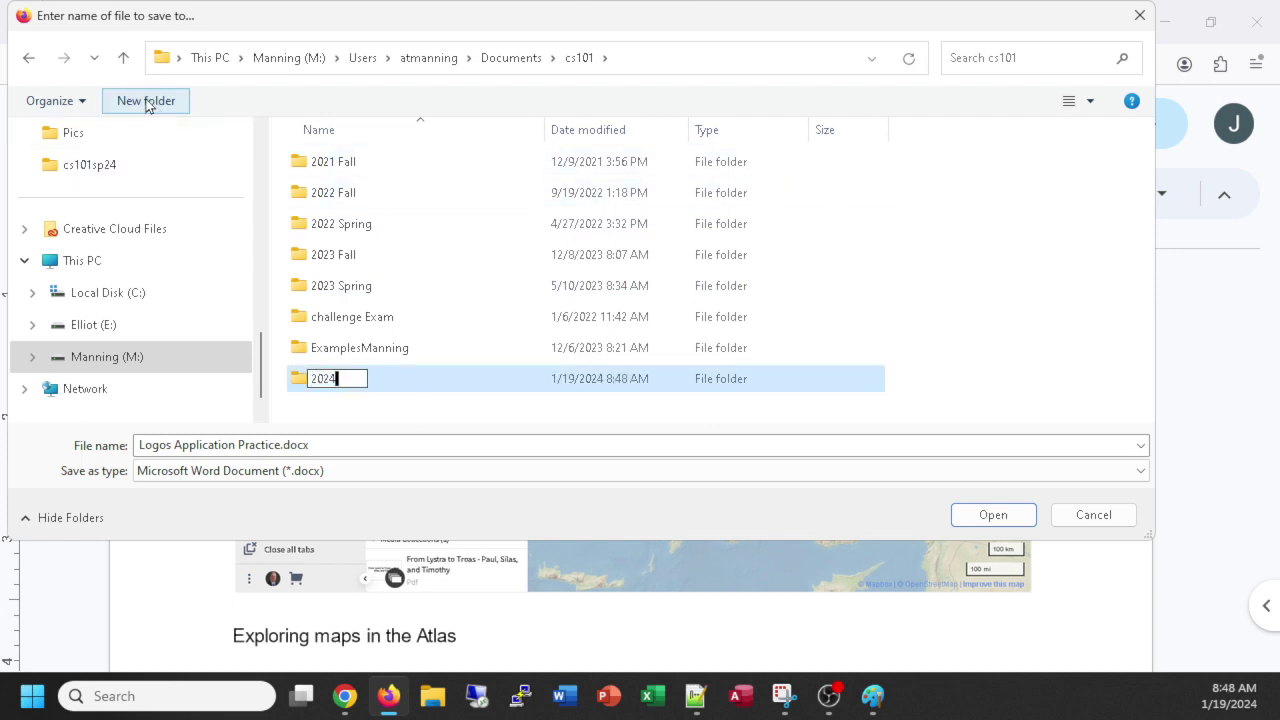
pyautogui.write(' Spring')
pyautogui.press('Return')
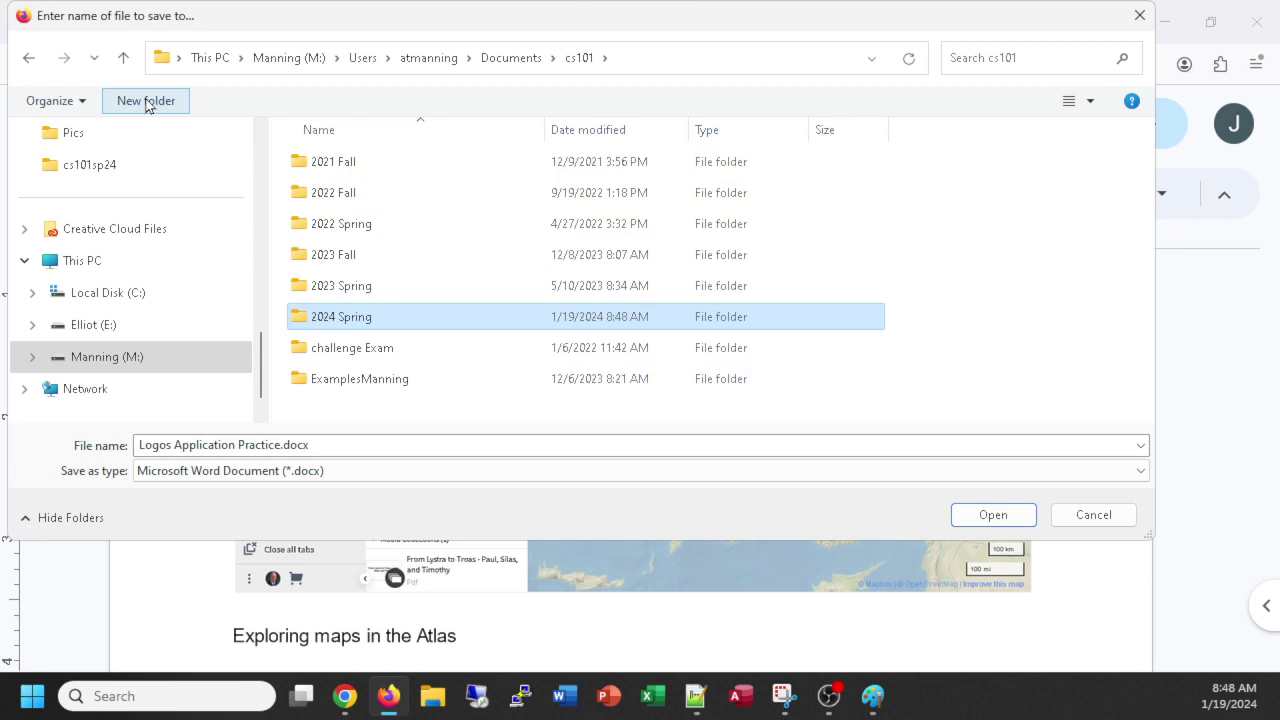
pyautogui.press('Return')
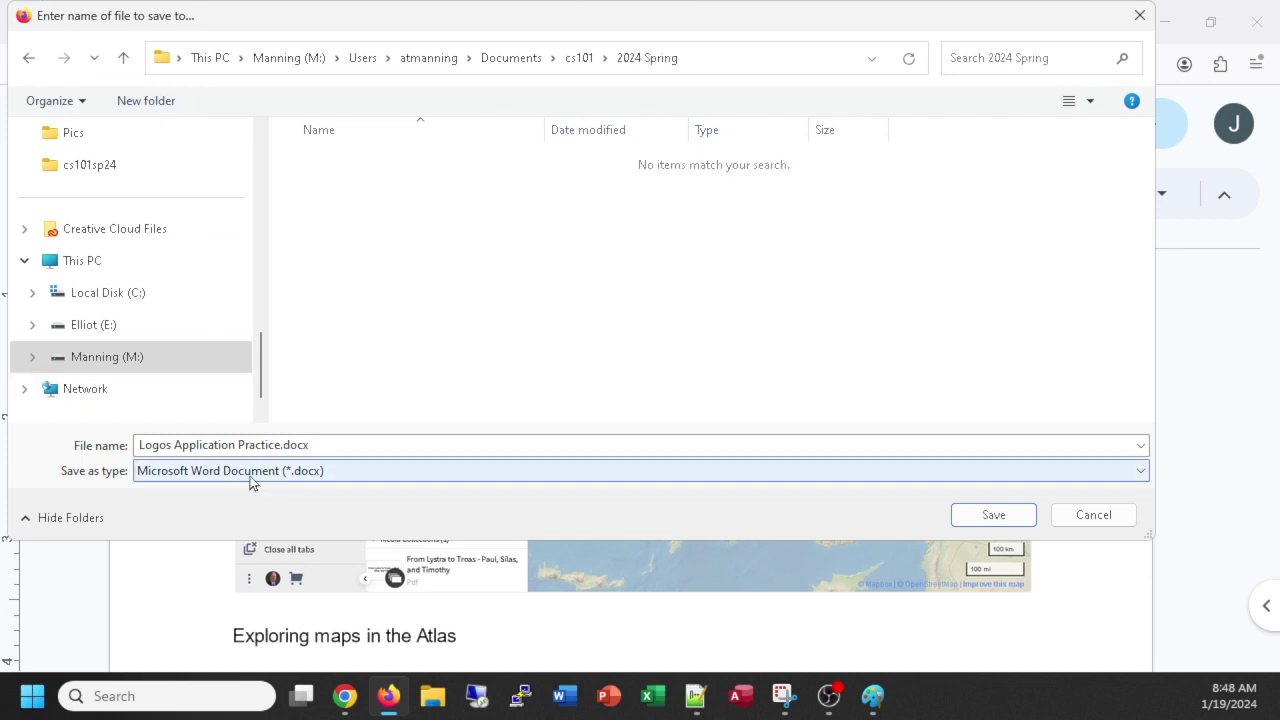
# Prefix the file name with the student's name.
pyautogui.click(141, 444)
pyautogui.click(137, 445)
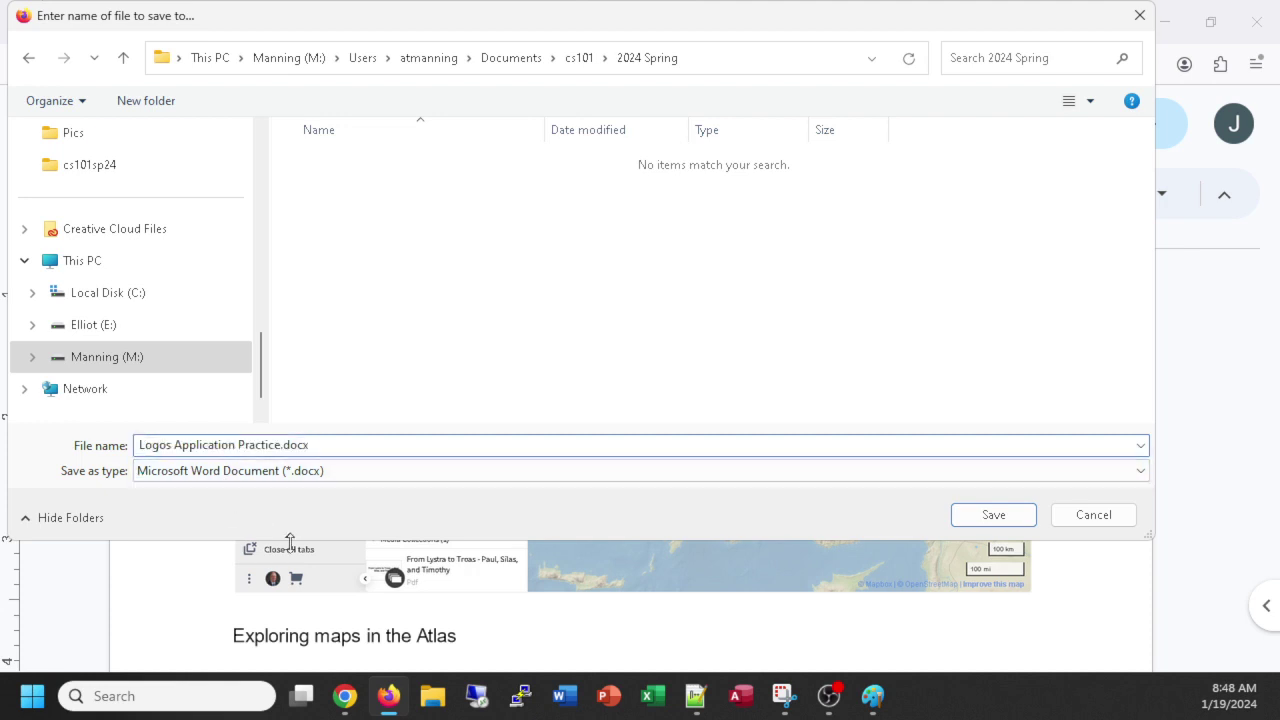
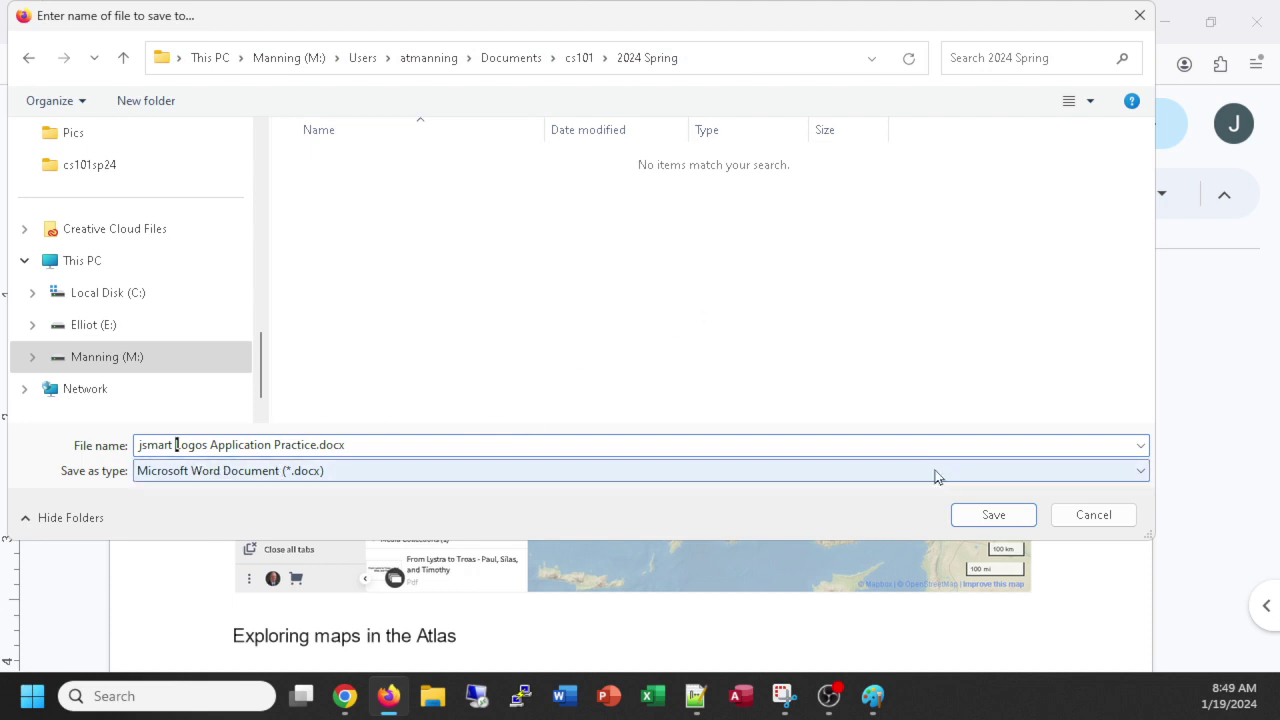
# Save the Logos Application Practice file as a Word .docx in the 2024 Spring folder.
pyautogui.click(993, 515)
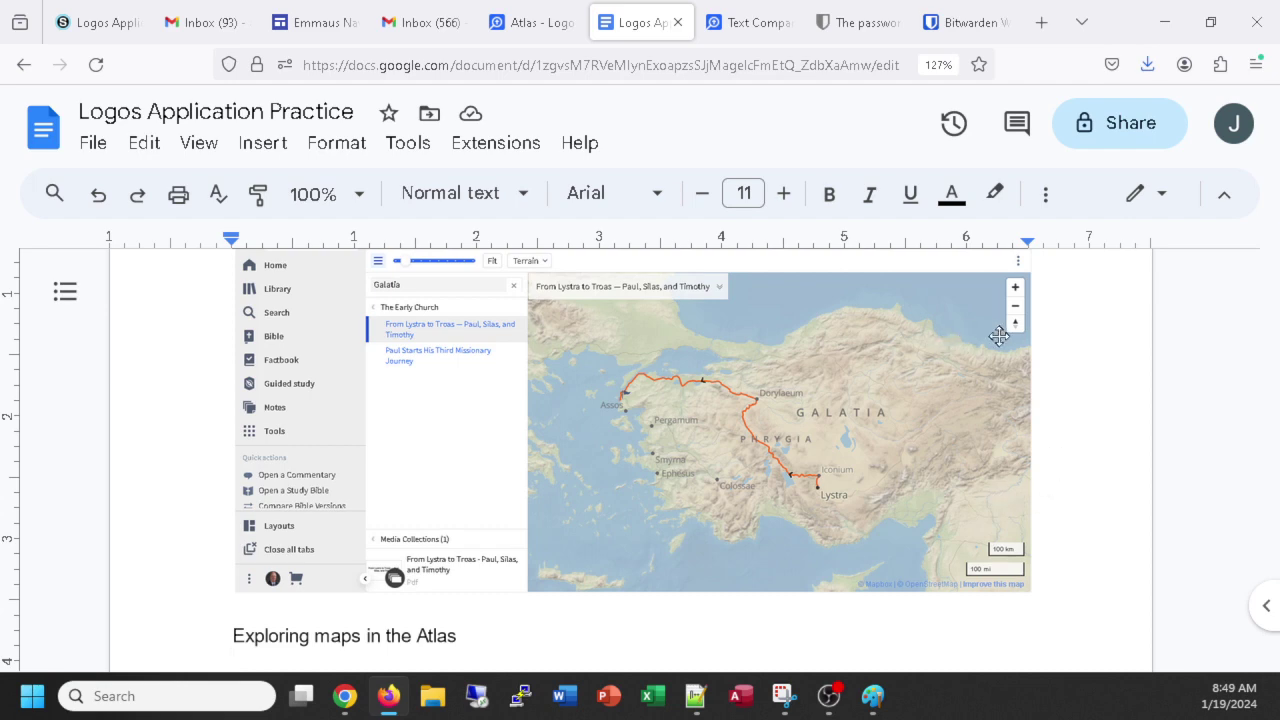
# Start the Logos Application Practice submission and attach the .docx from cs101 > 2024 Spring.
pyautogui.click(90, 30)
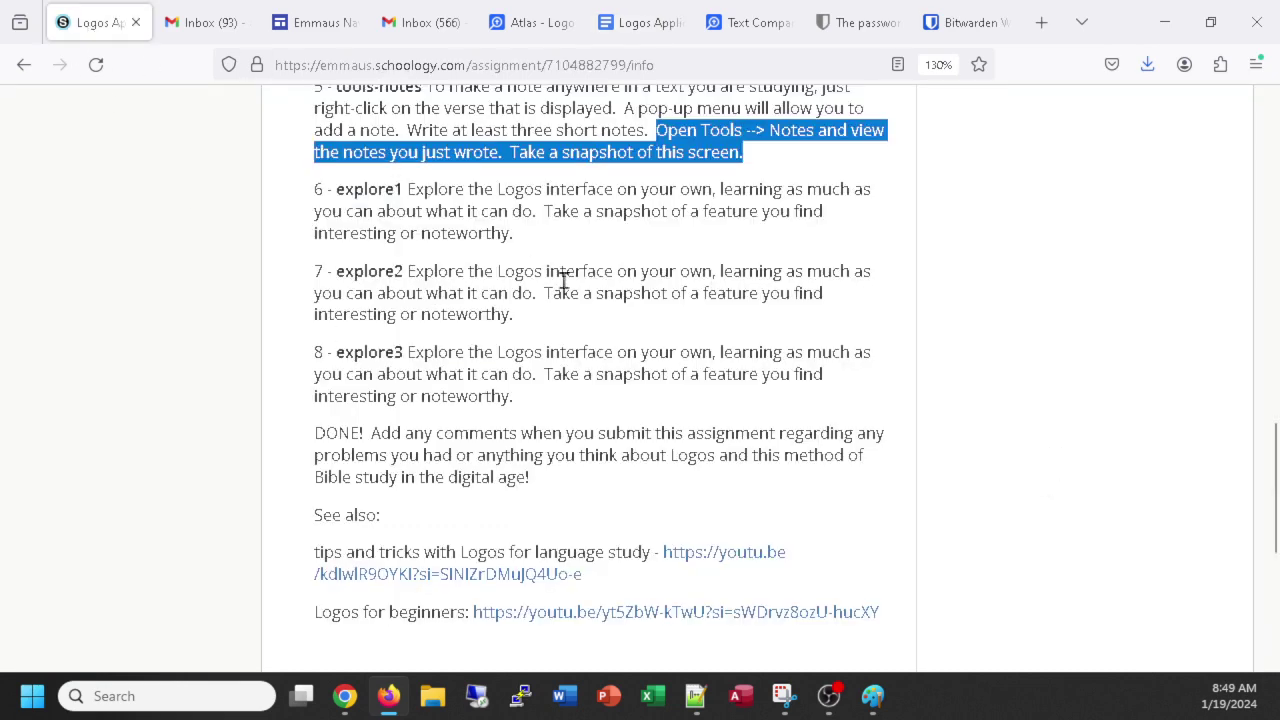
pyautogui.scroll(20, 560, 271)
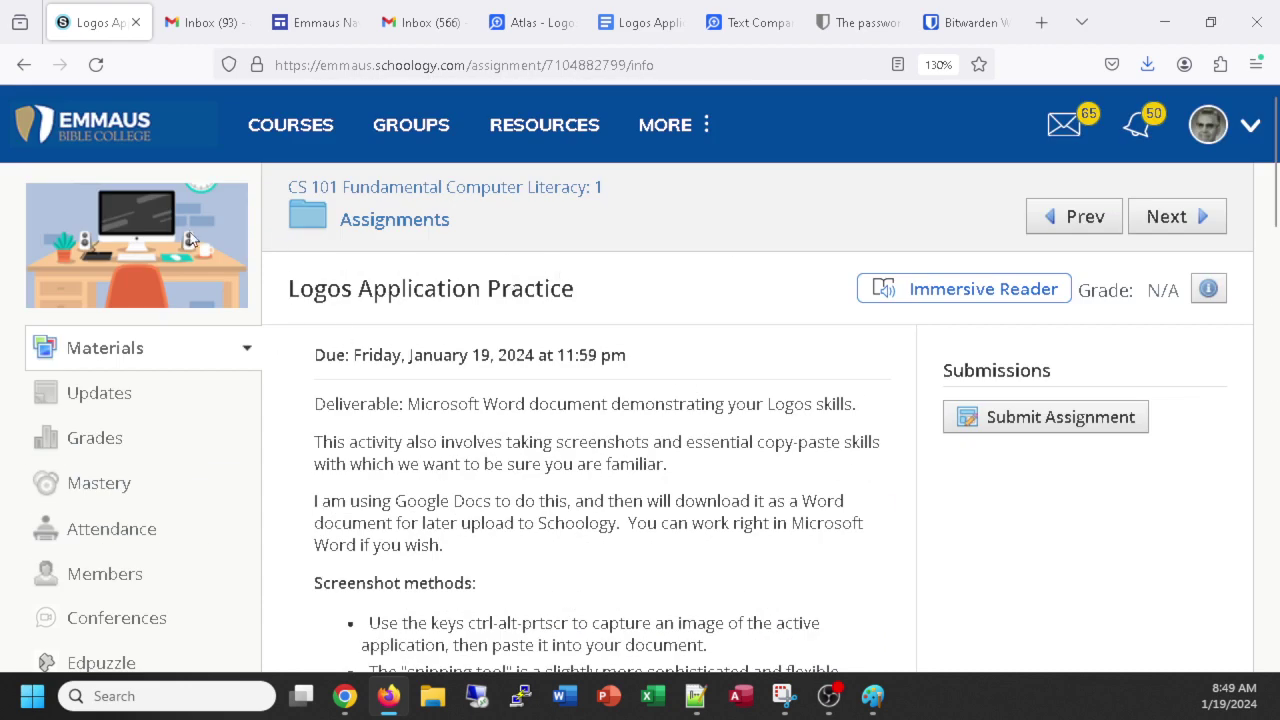
pyautogui.click(1035, 418)
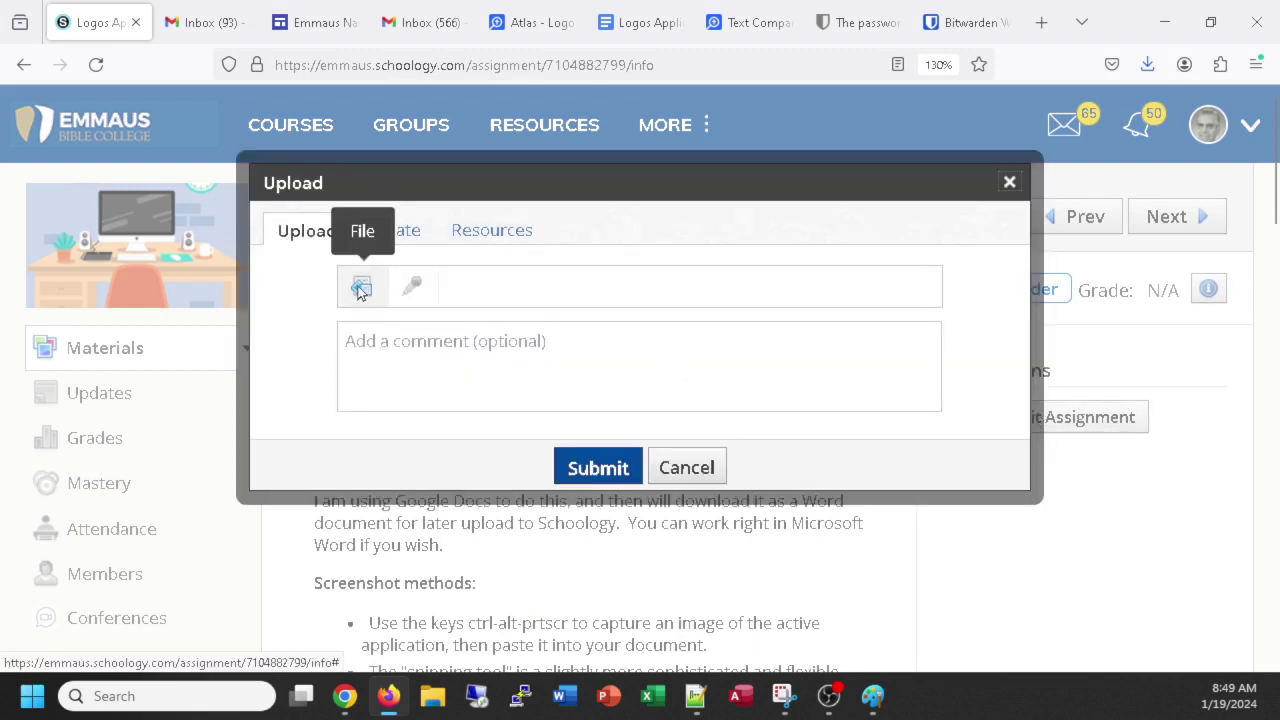
pyautogui.click(360, 290)
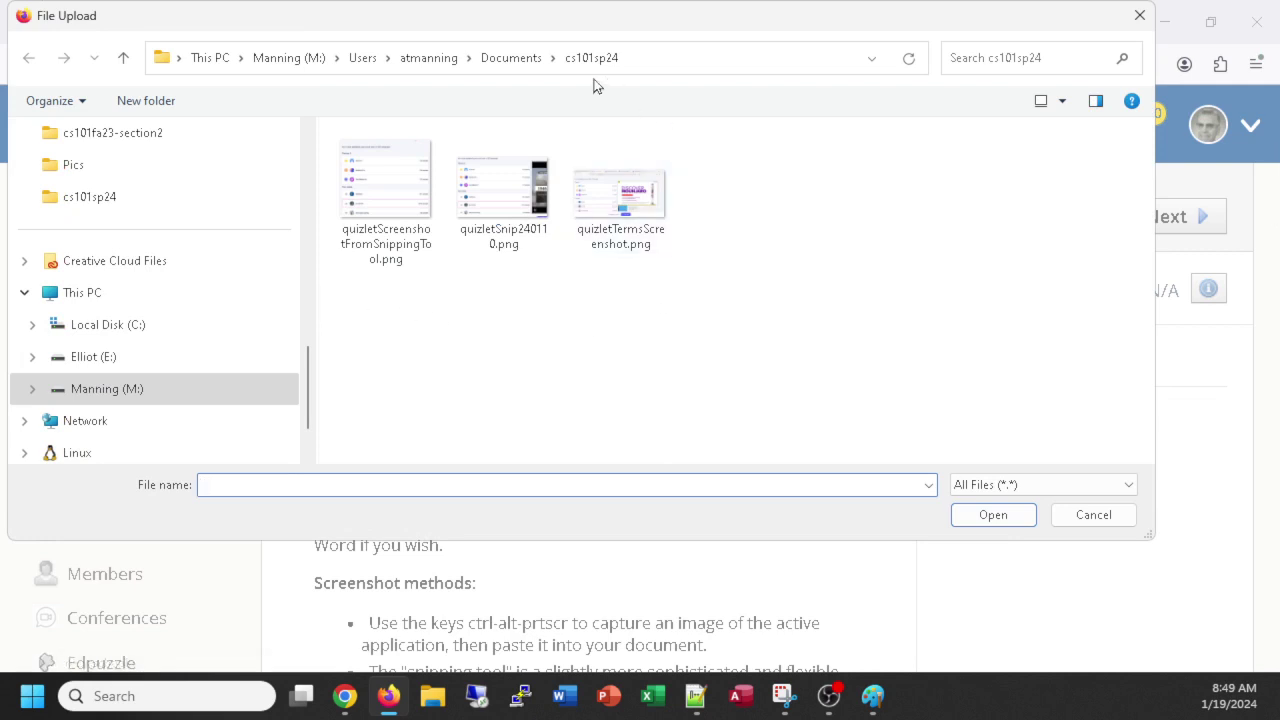
pyautogui.click(529, 62)
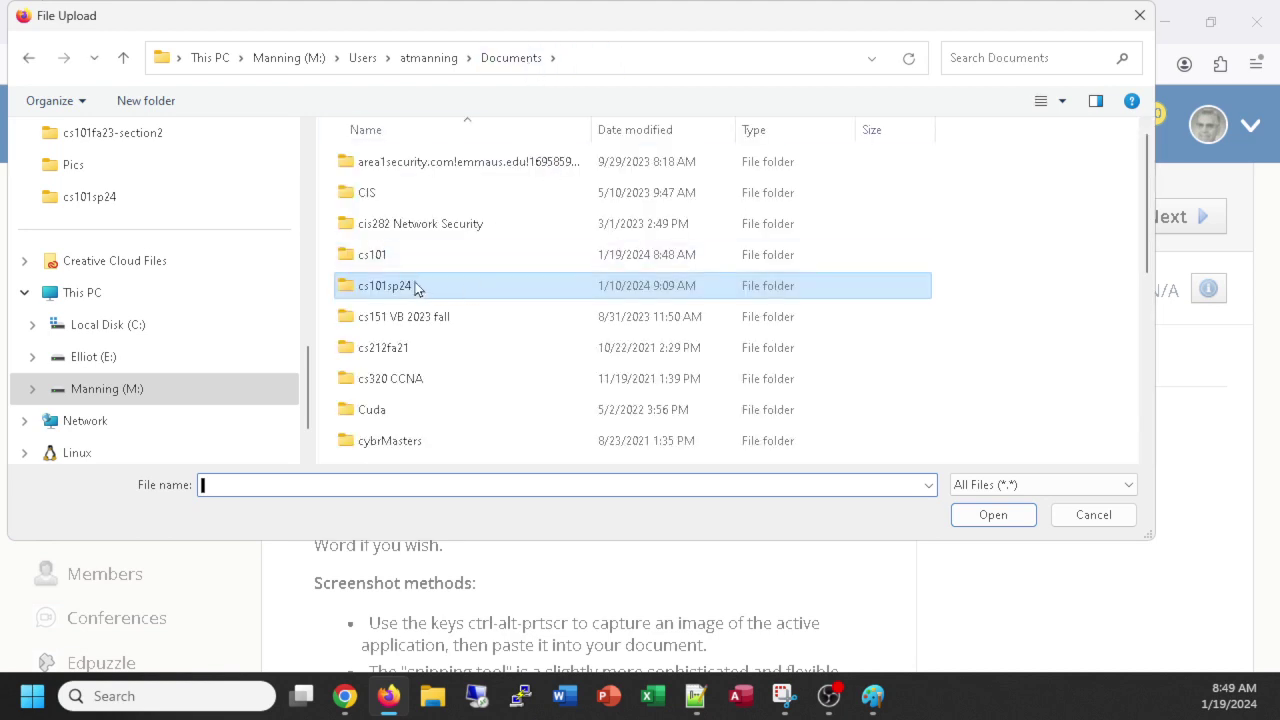
pyautogui.doubleClick(386, 261)
pyautogui.doubleClick(381, 321)
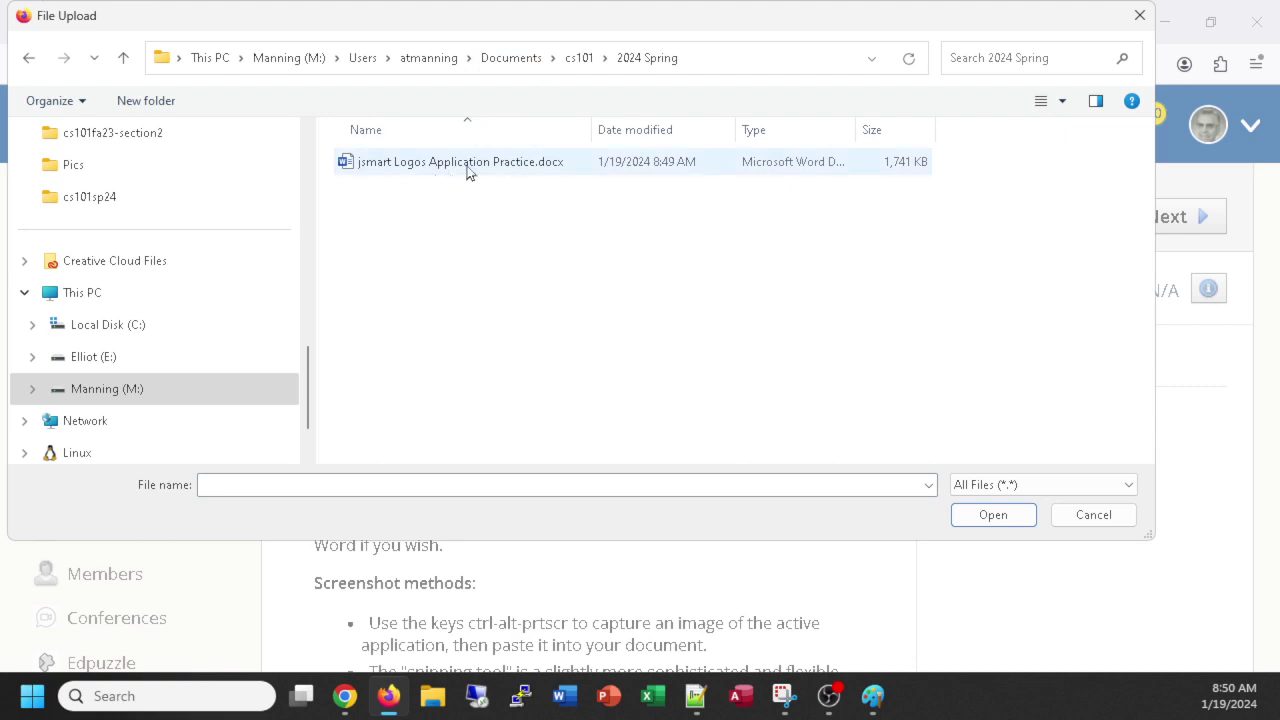
pyautogui.doubleClick(462, 168)
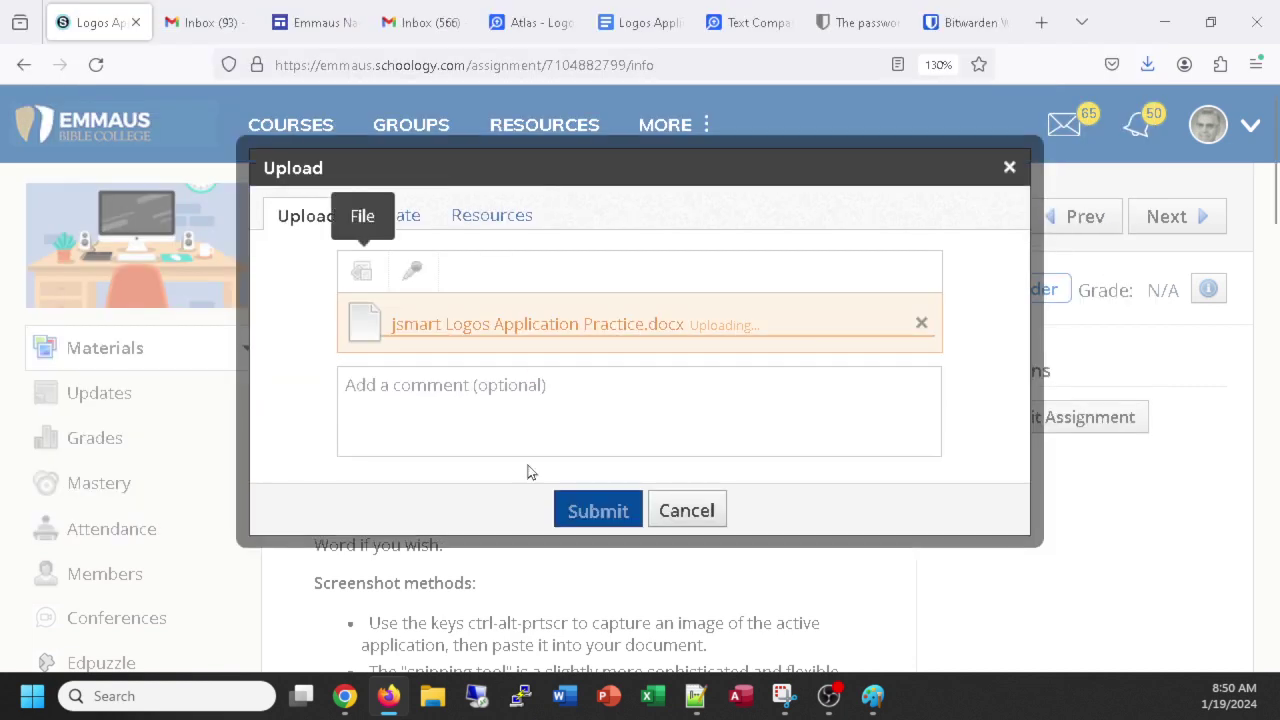
# Add the comment 'hey! this was a fun project!' and submit the assignment.
pyautogui.click(503, 428)
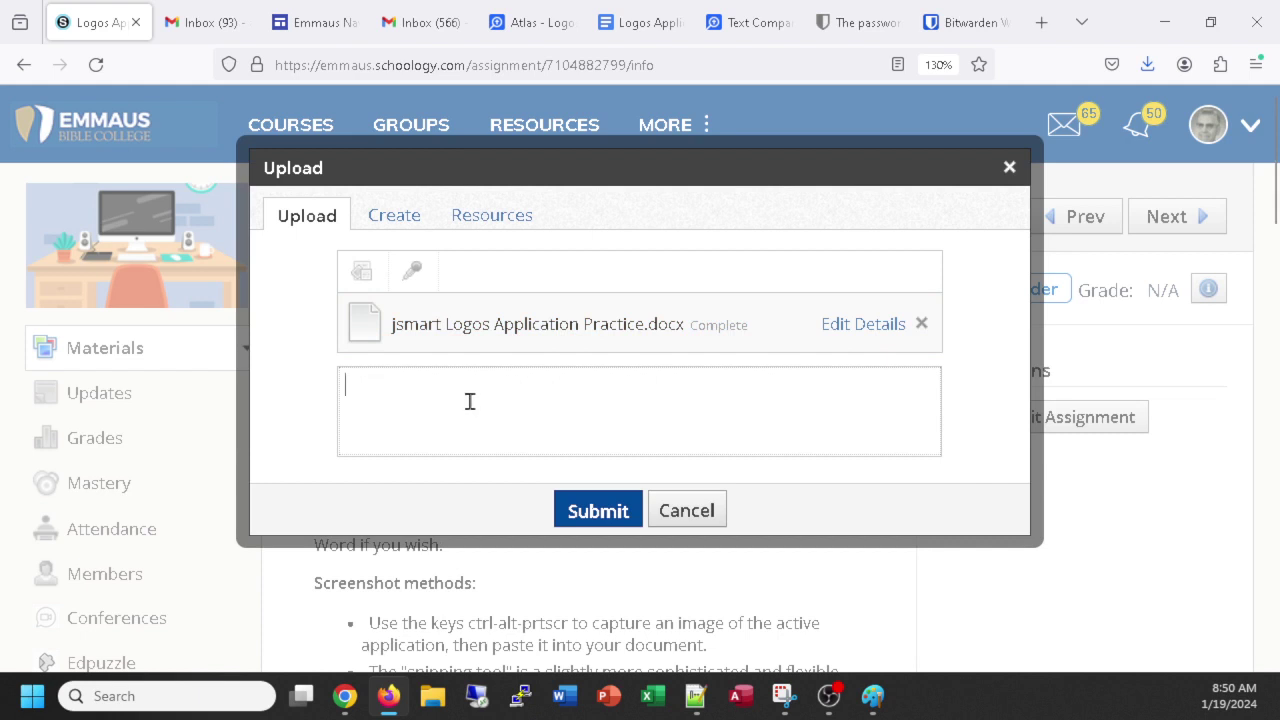
pyautogui.write('hey! this was a fun project!')
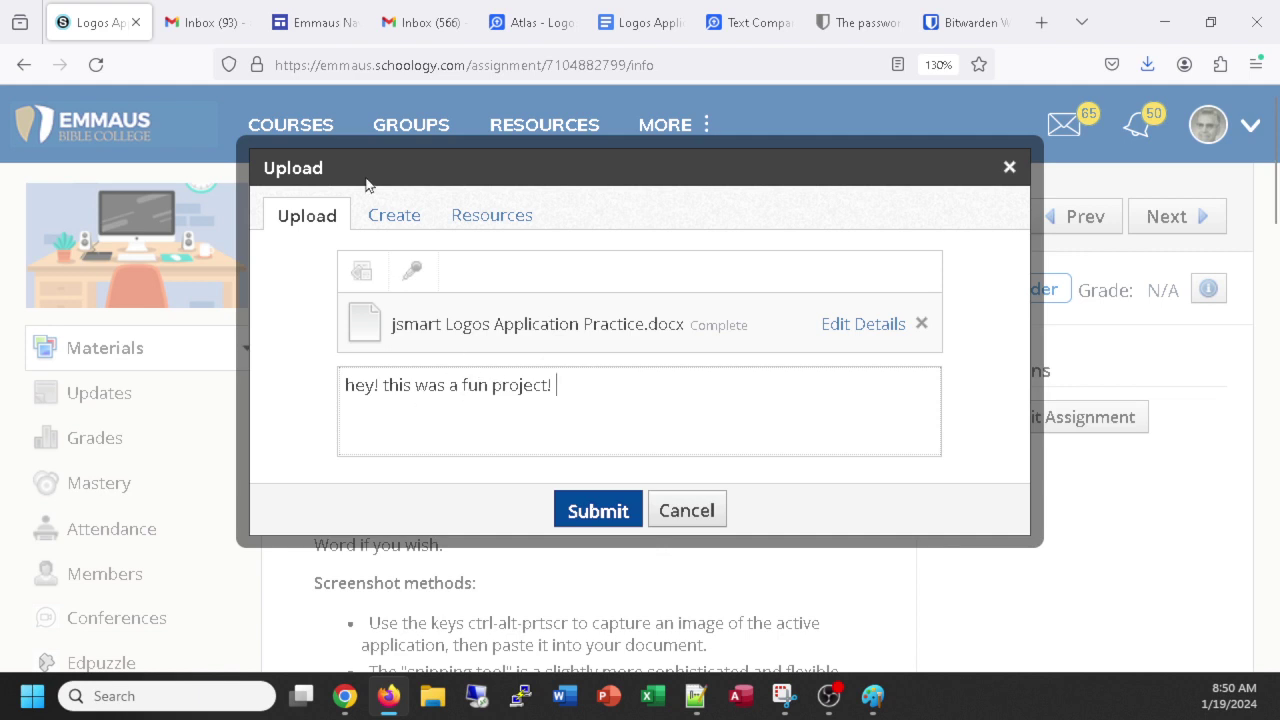
pyautogui.click(588, 508)
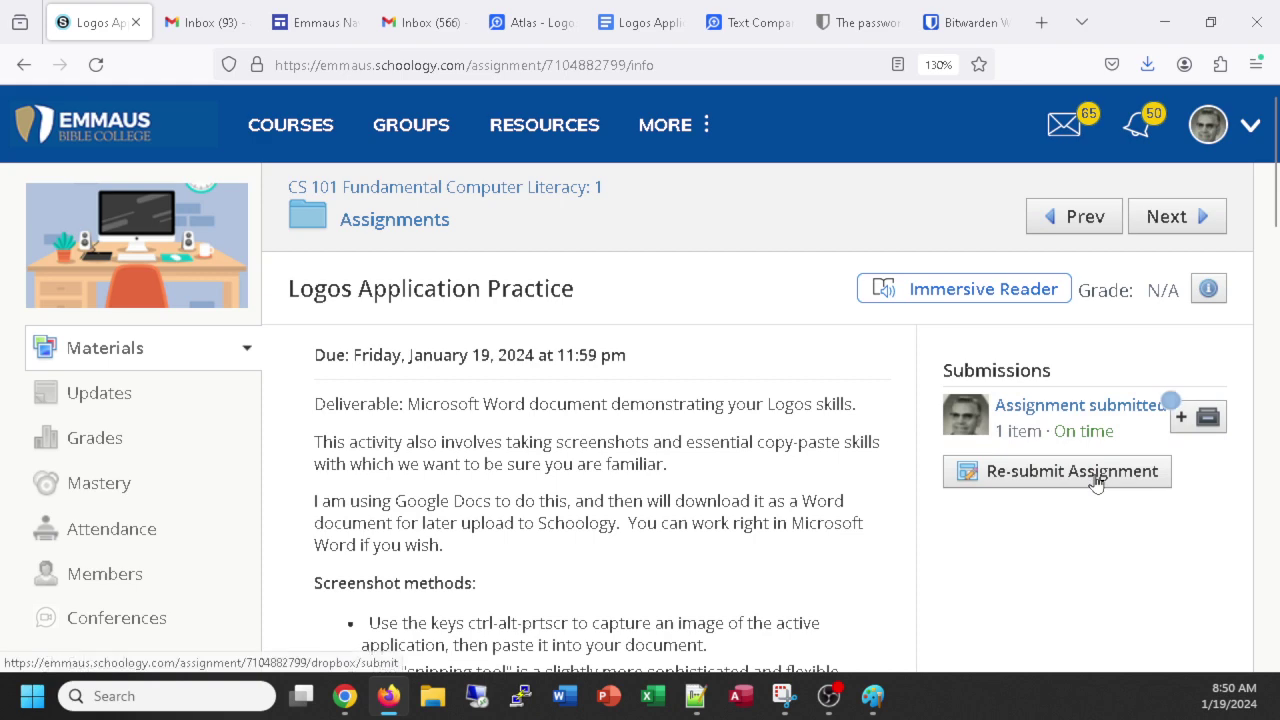
# Re-submit the same .docx with the comment '2nd submission - fixed some things'.
pyautogui.click(1062, 474)
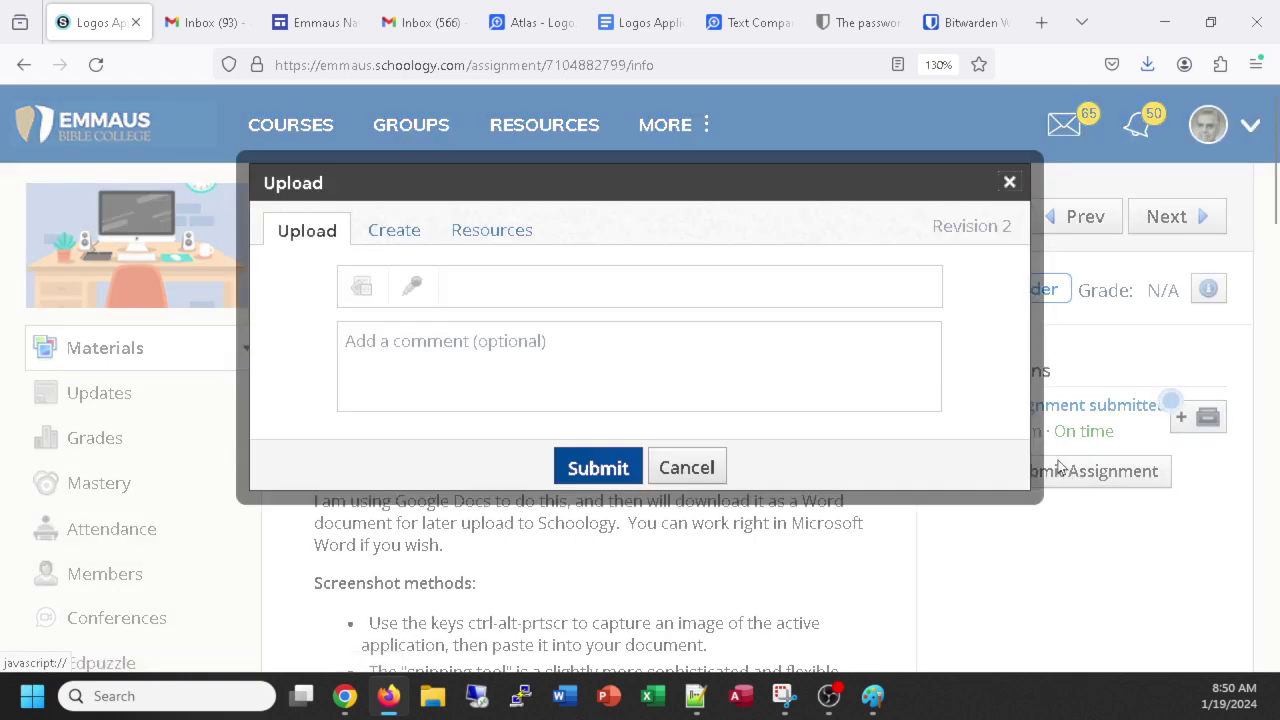
pyautogui.click(361, 289)
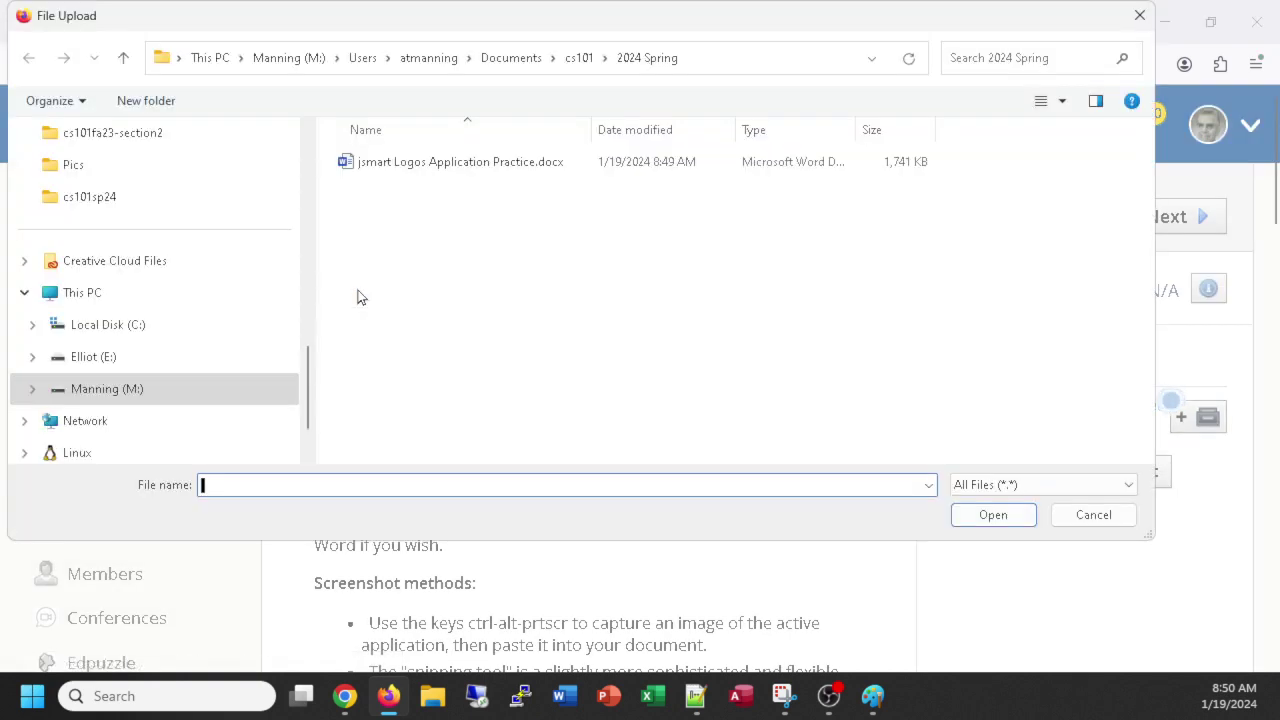
pyautogui.doubleClick(400, 170)
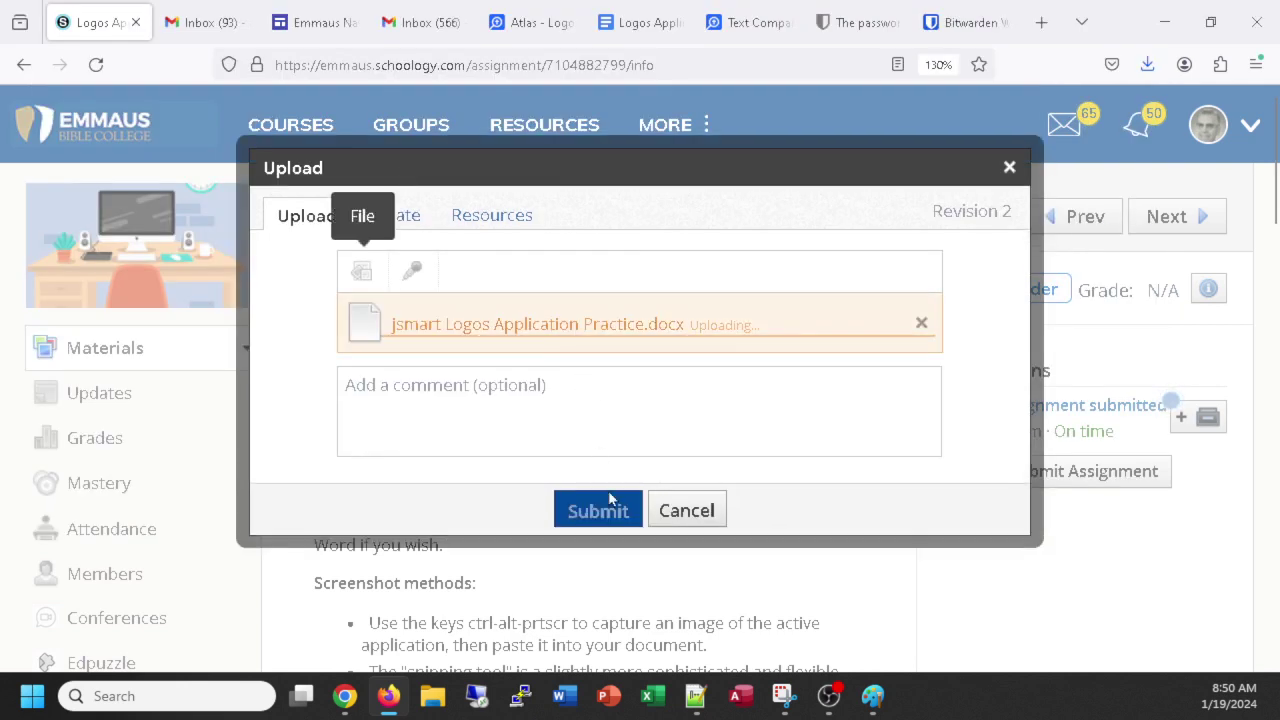
pyautogui.click(454, 373)
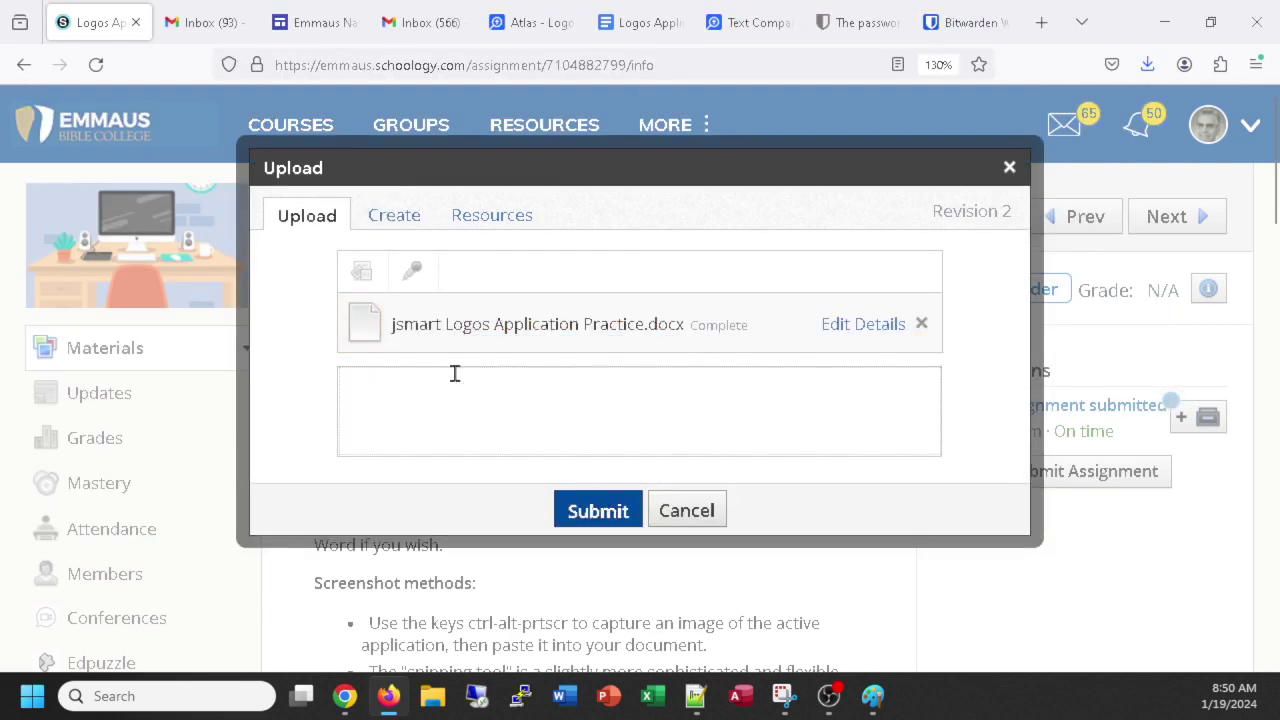
pyautogui.write('2nd submission -')
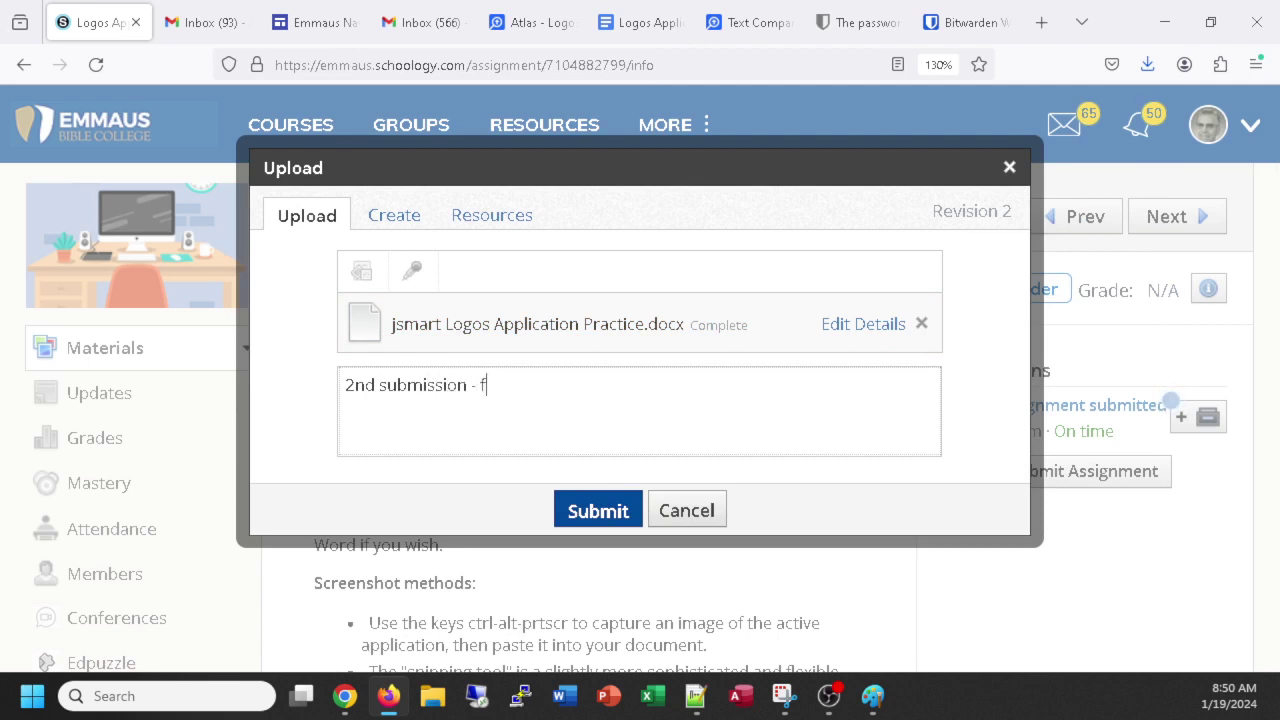
pyautogui.write(' fixed some things')
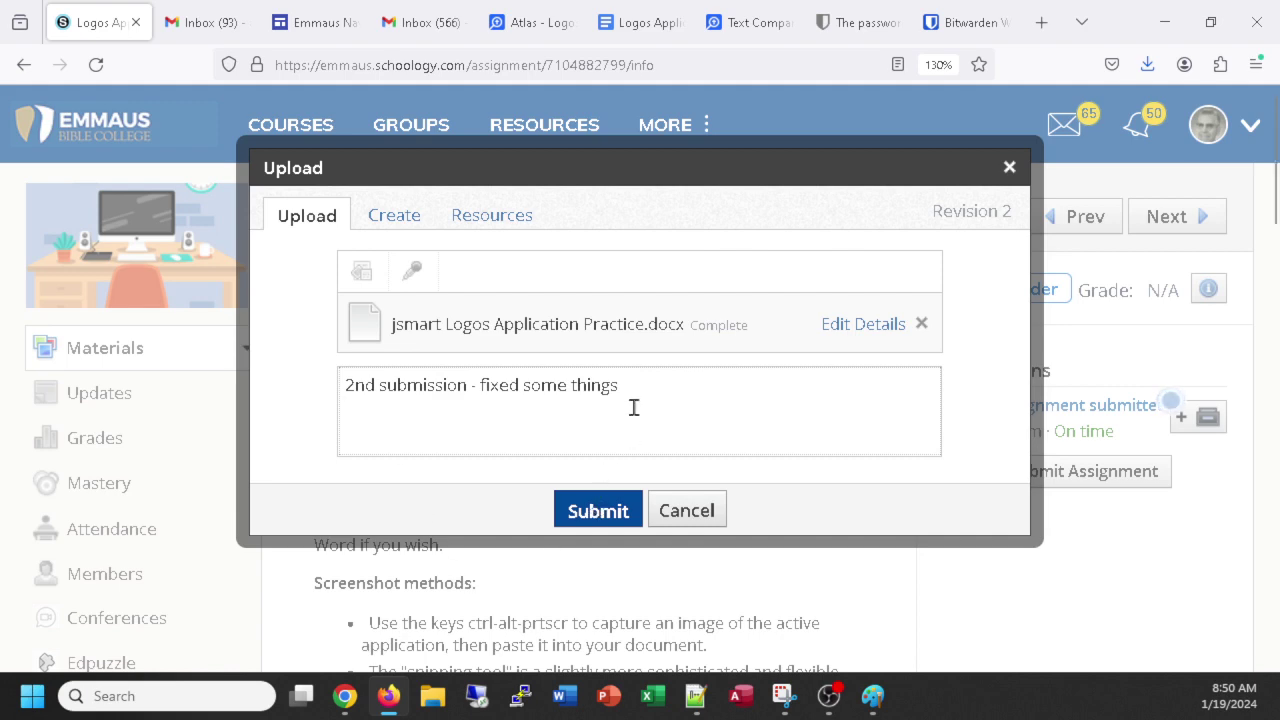
pyautogui.click(620, 510)
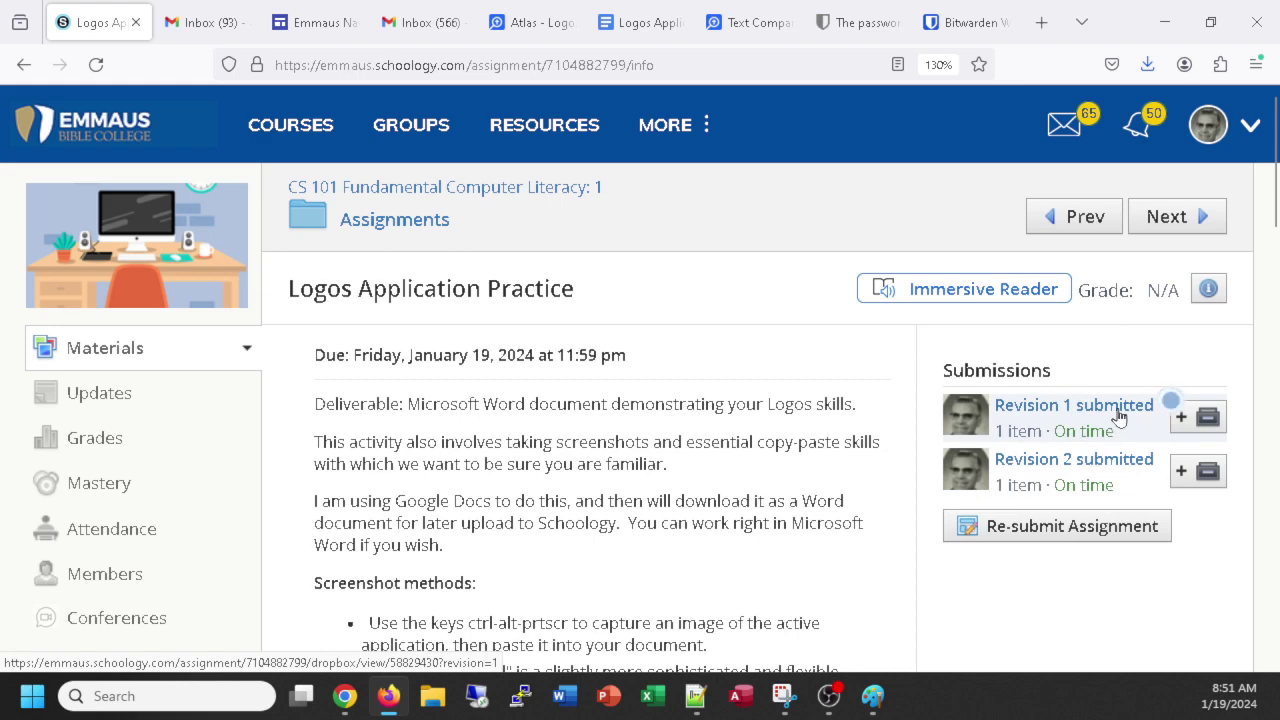
pyautogui.click(1058, 459)
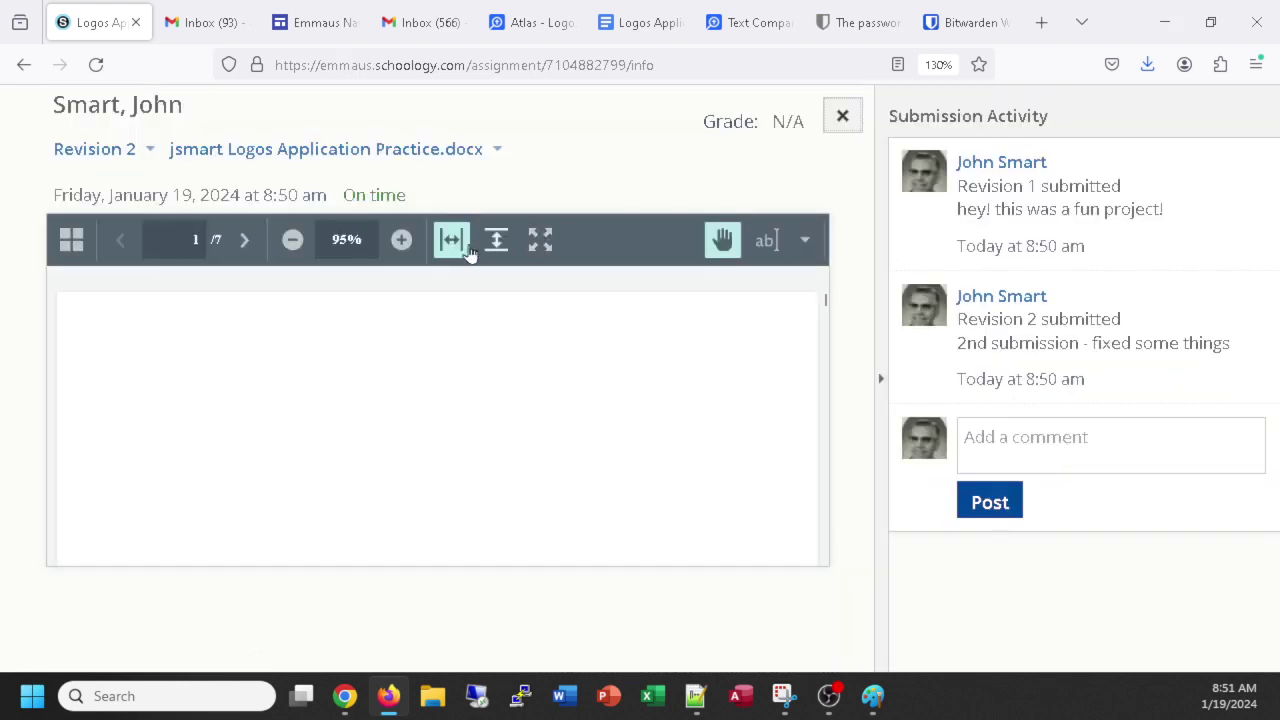
pyautogui.click(803, 241)
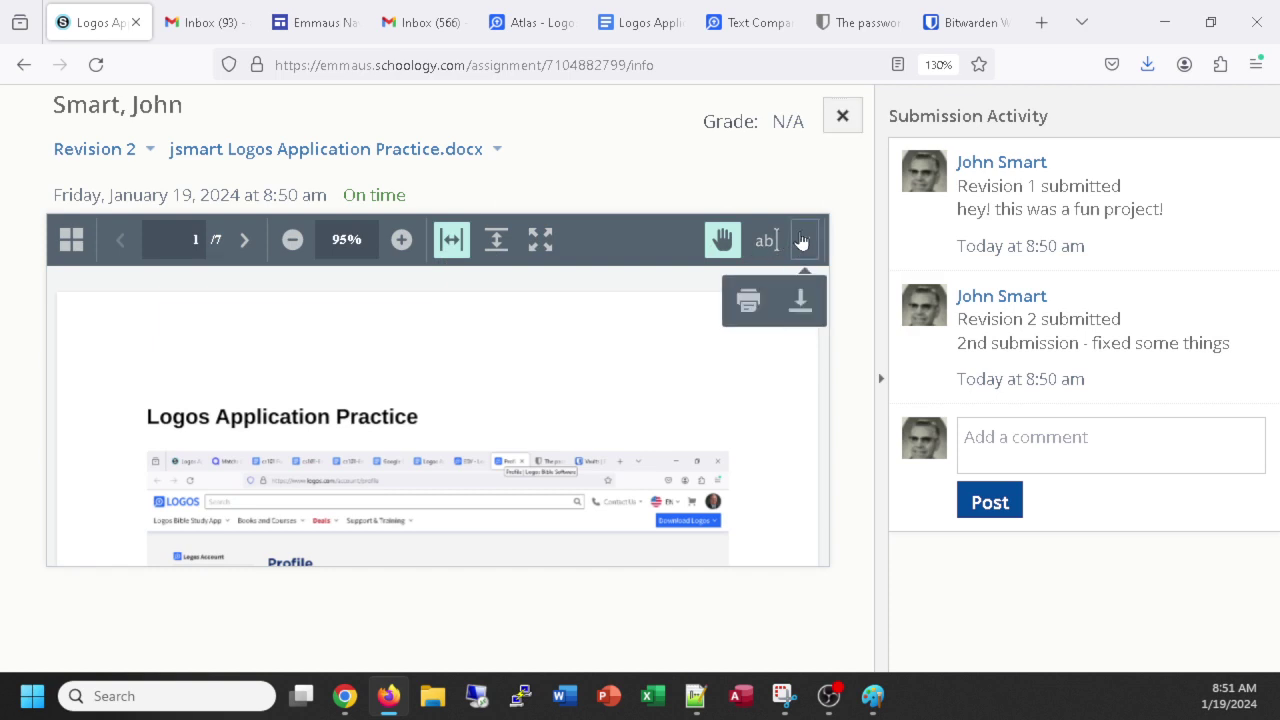
pyautogui.click(802, 304)
pyautogui.click(841, 118)
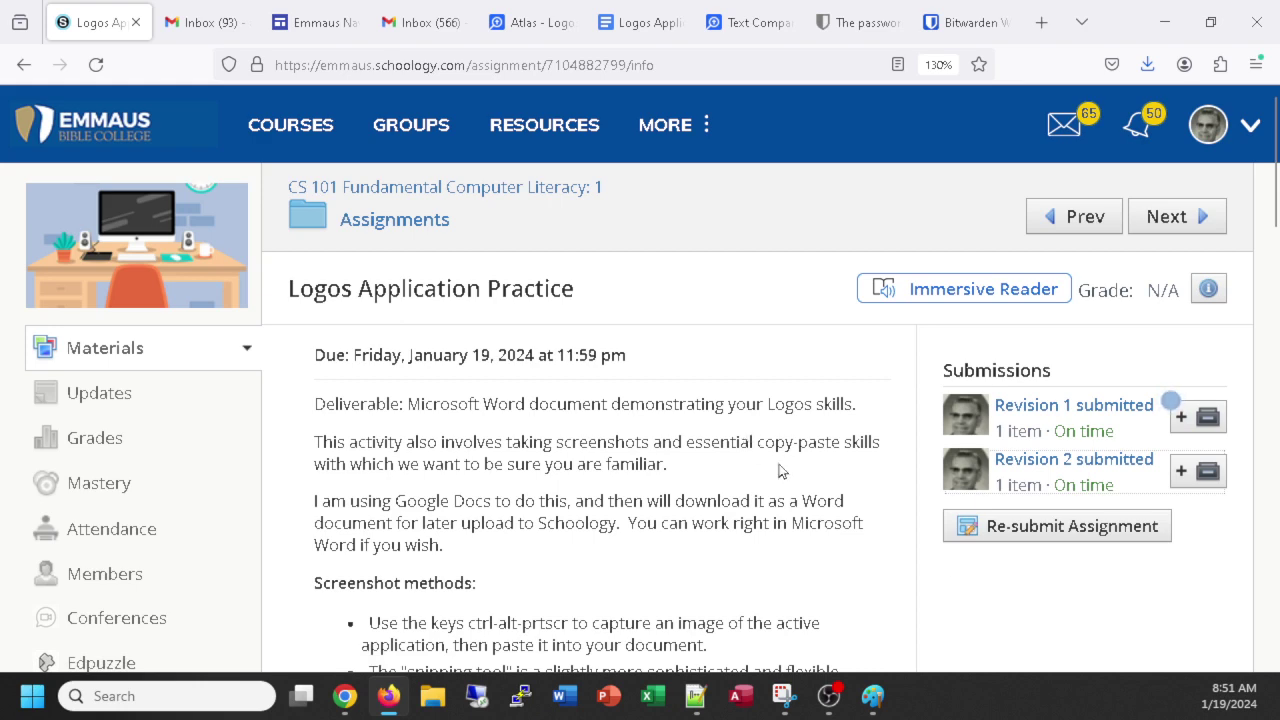
pyautogui.scroll(-4, 780, 468)
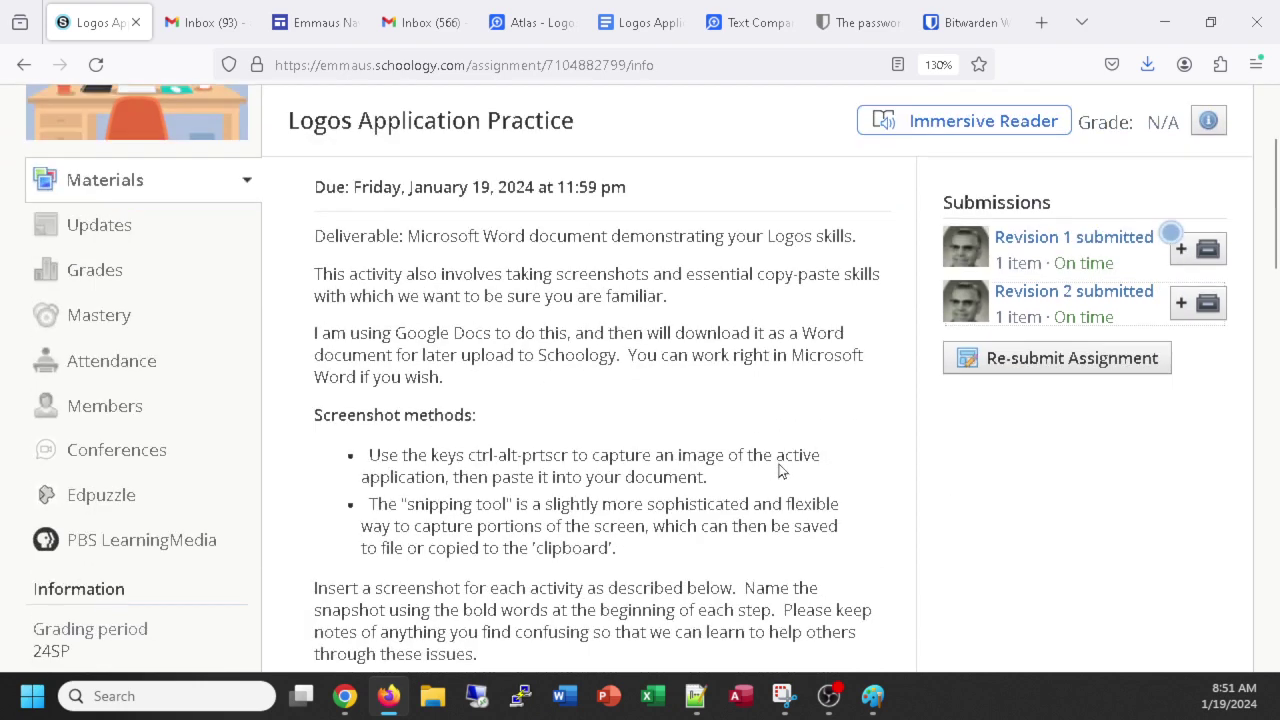
pyautogui.scroll(4, 776, 463)
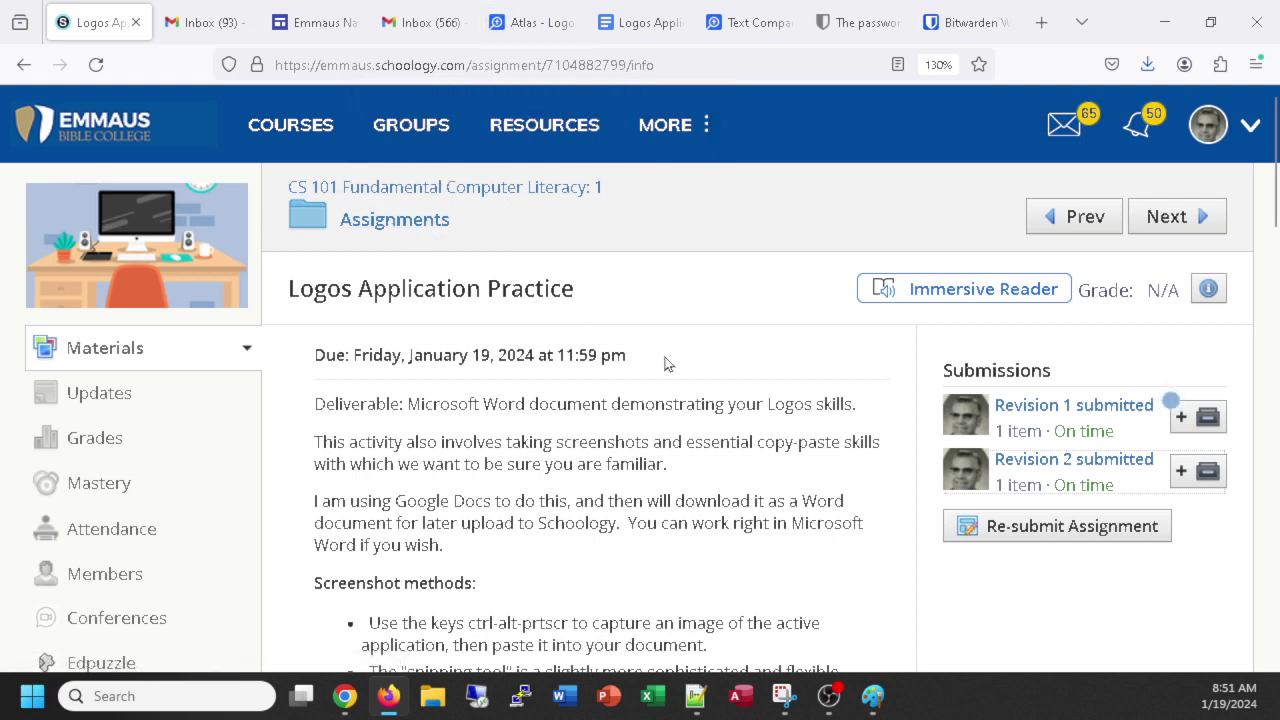
pyautogui.scroll(-3, 678, 360)
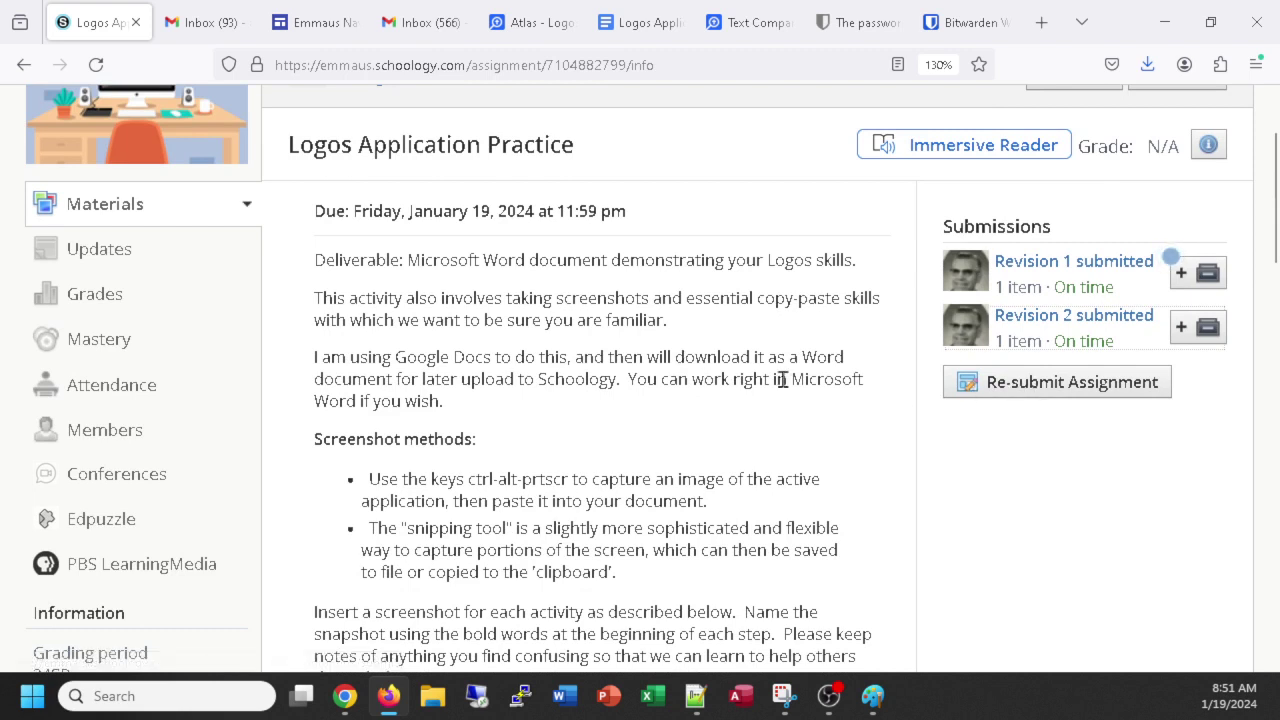
pyautogui.scroll(3, 783, 379)
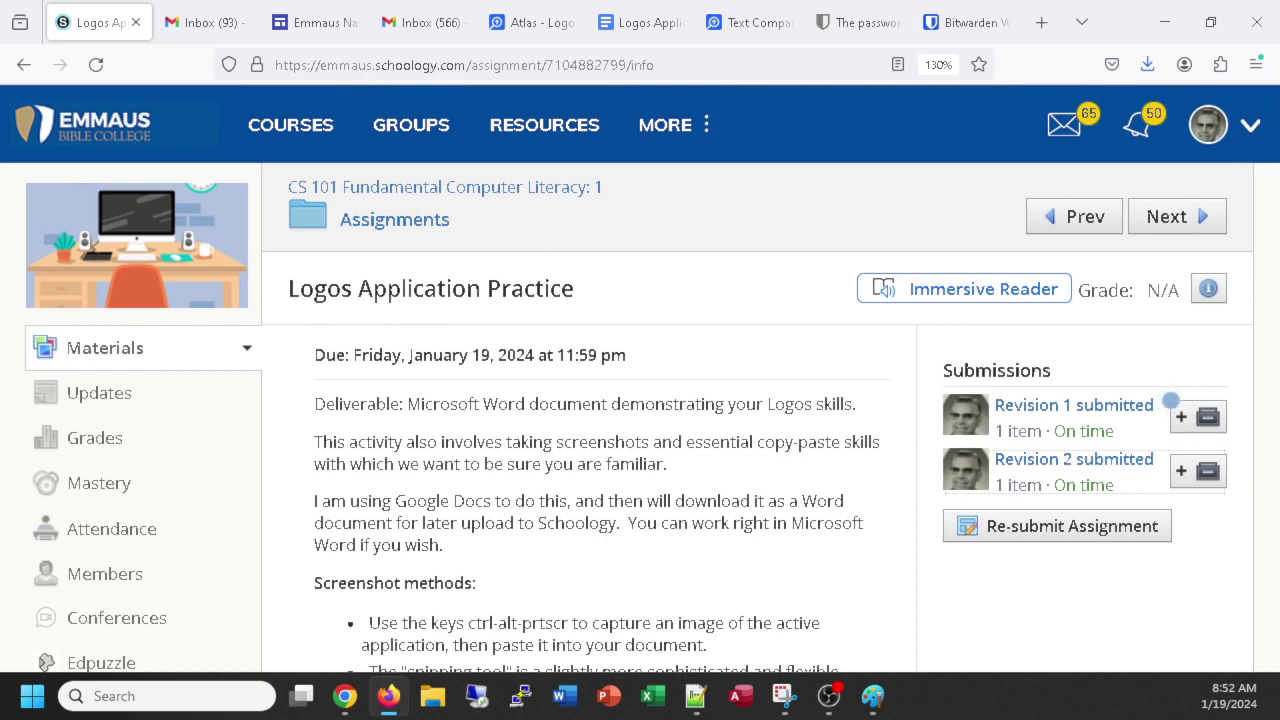
pyautogui.hotkey('alt', 'Tab')
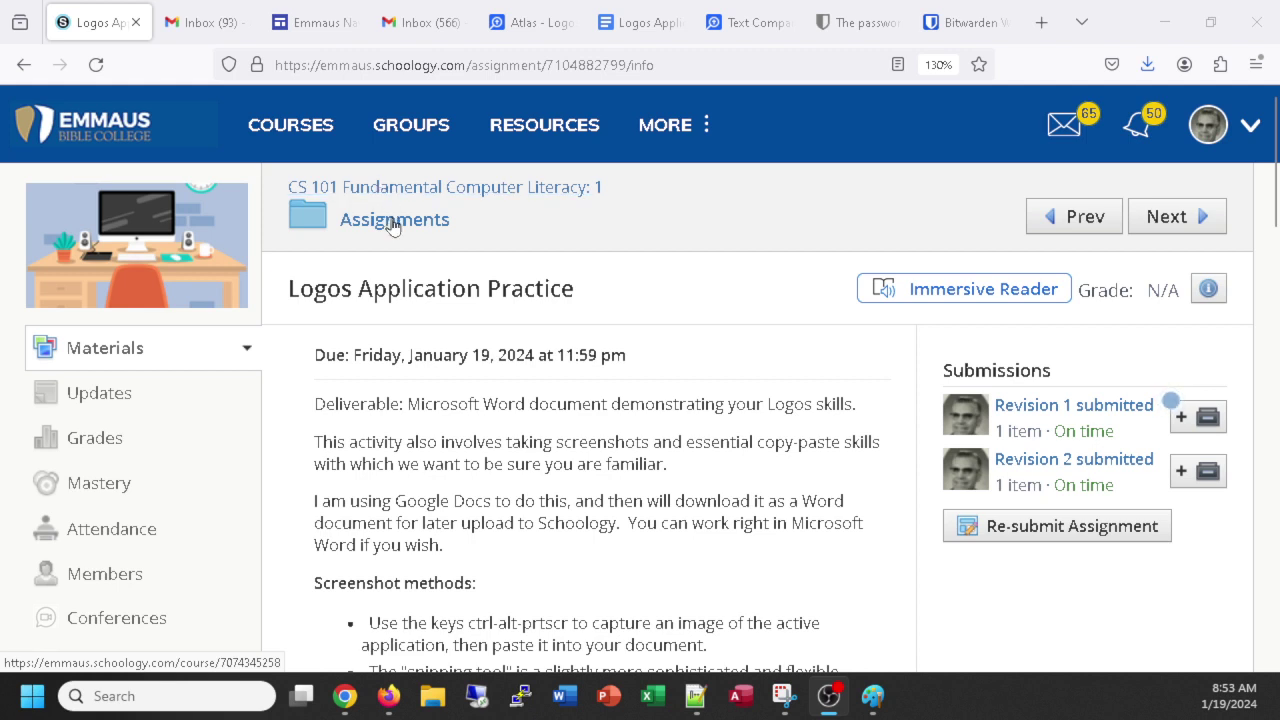
# Return to the course Assignments list and open Folders and Files Practice.
pyautogui.click(388, 221)
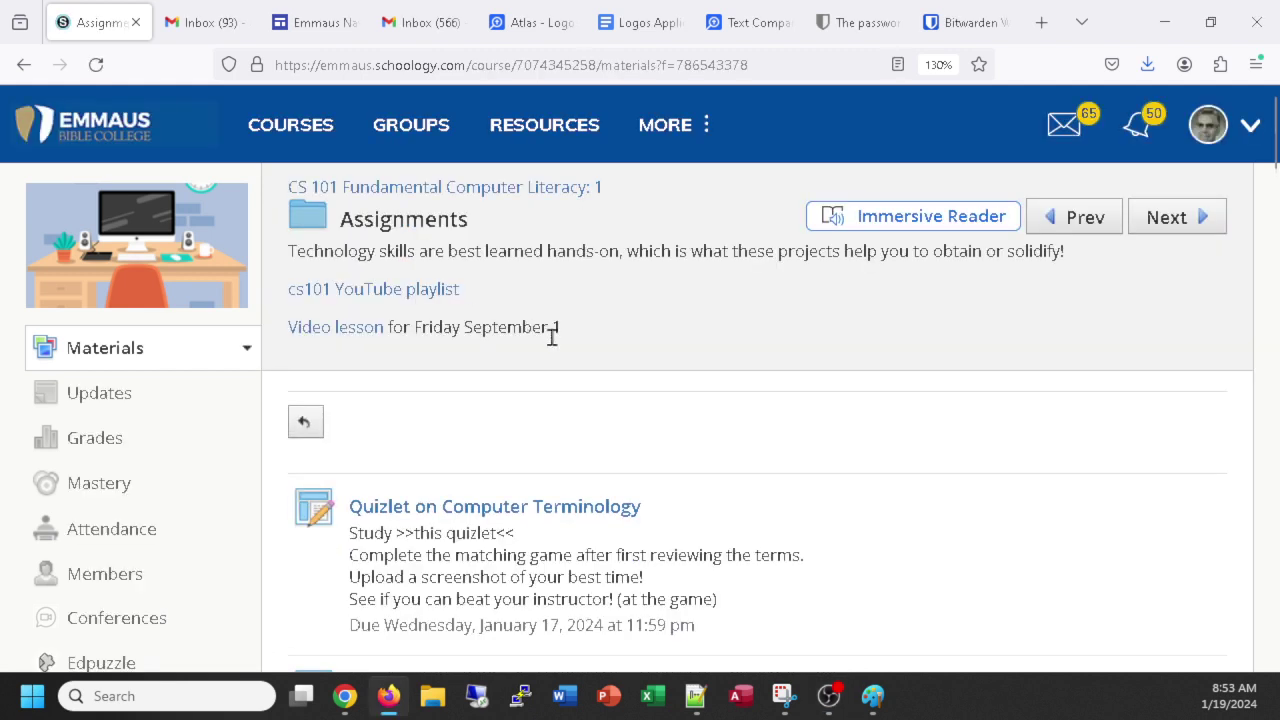
pyautogui.scroll(-3, 553, 338)
pyautogui.scroll(-3, 553, 338)
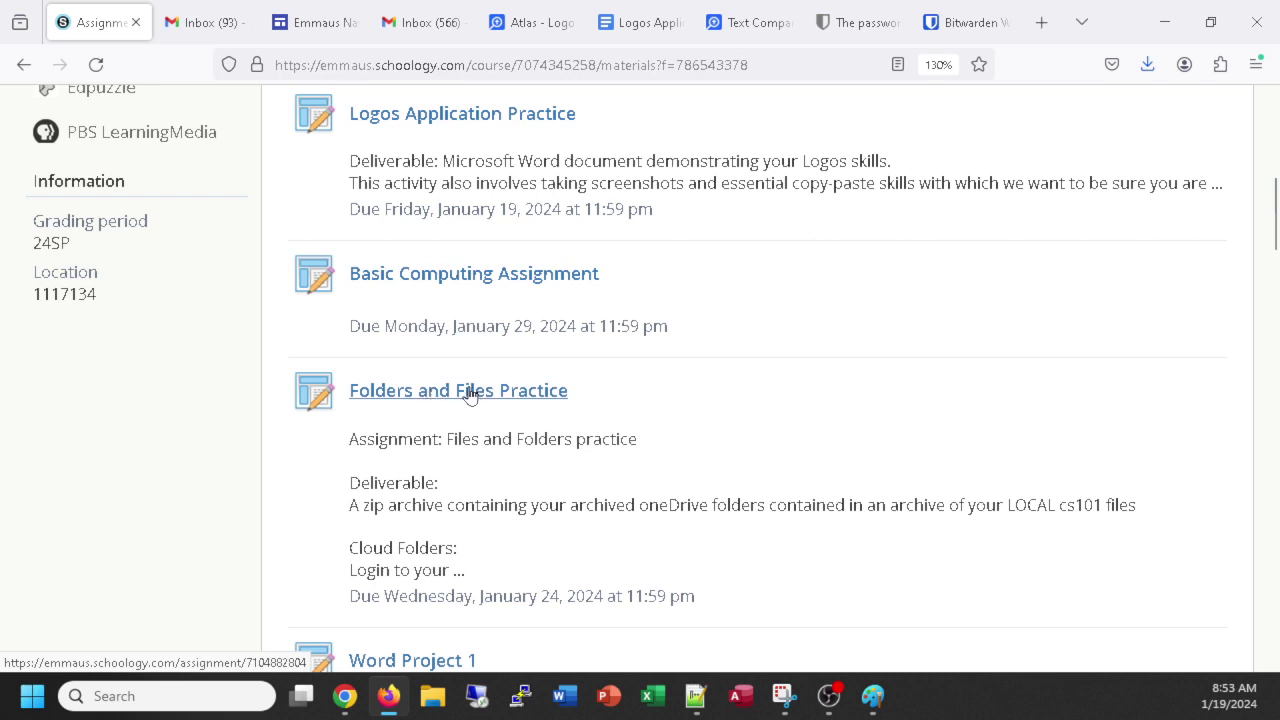
pyautogui.click(470, 392)
# Read the Folders and Files Practice instructions, highlighting 'oneDrive' in the Deliverable, down to the upload step.
pyautogui.scroll(-1, 700, 408)
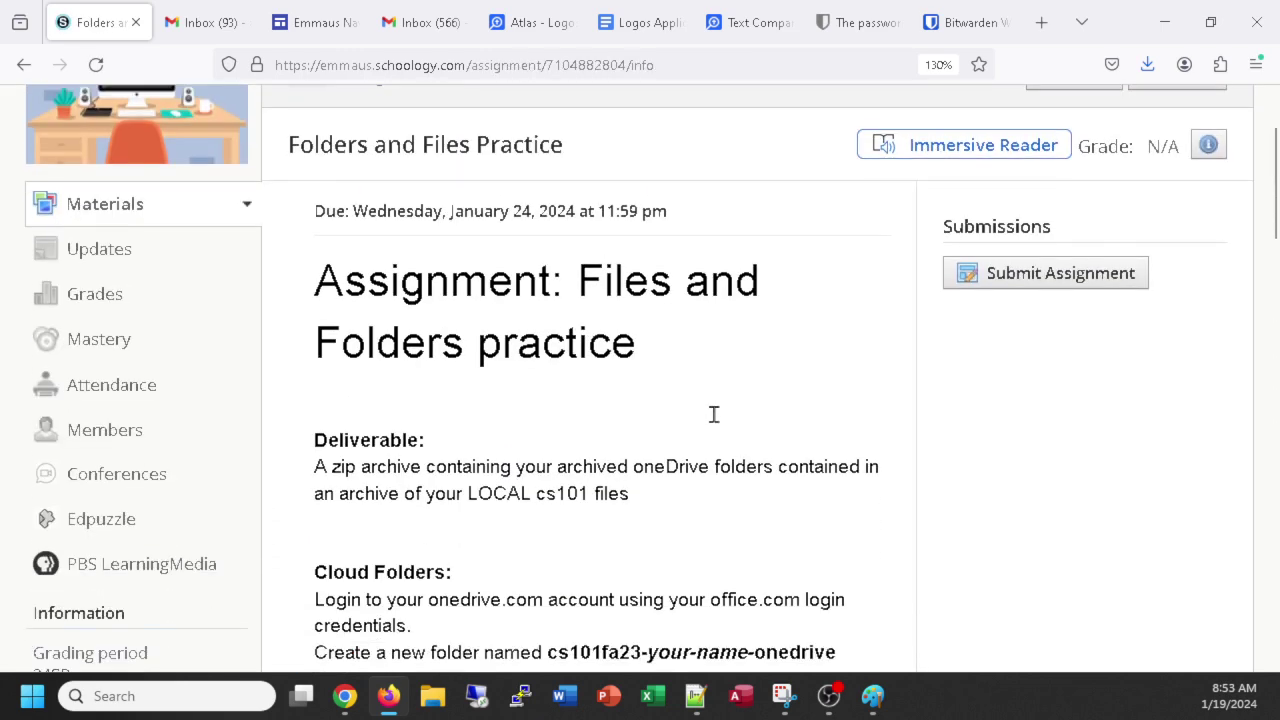
pyautogui.scroll(-3, 714, 414)
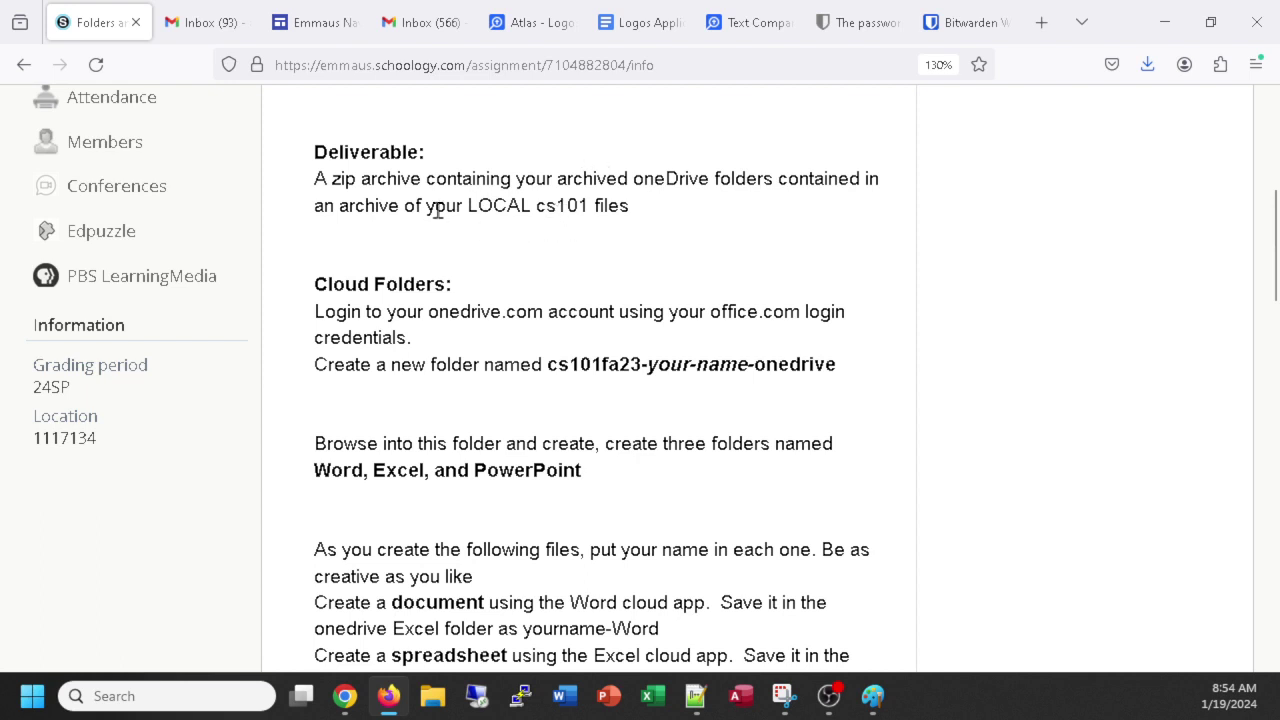
pyautogui.moveTo(713, 178); pyautogui.dragTo(632, 181)
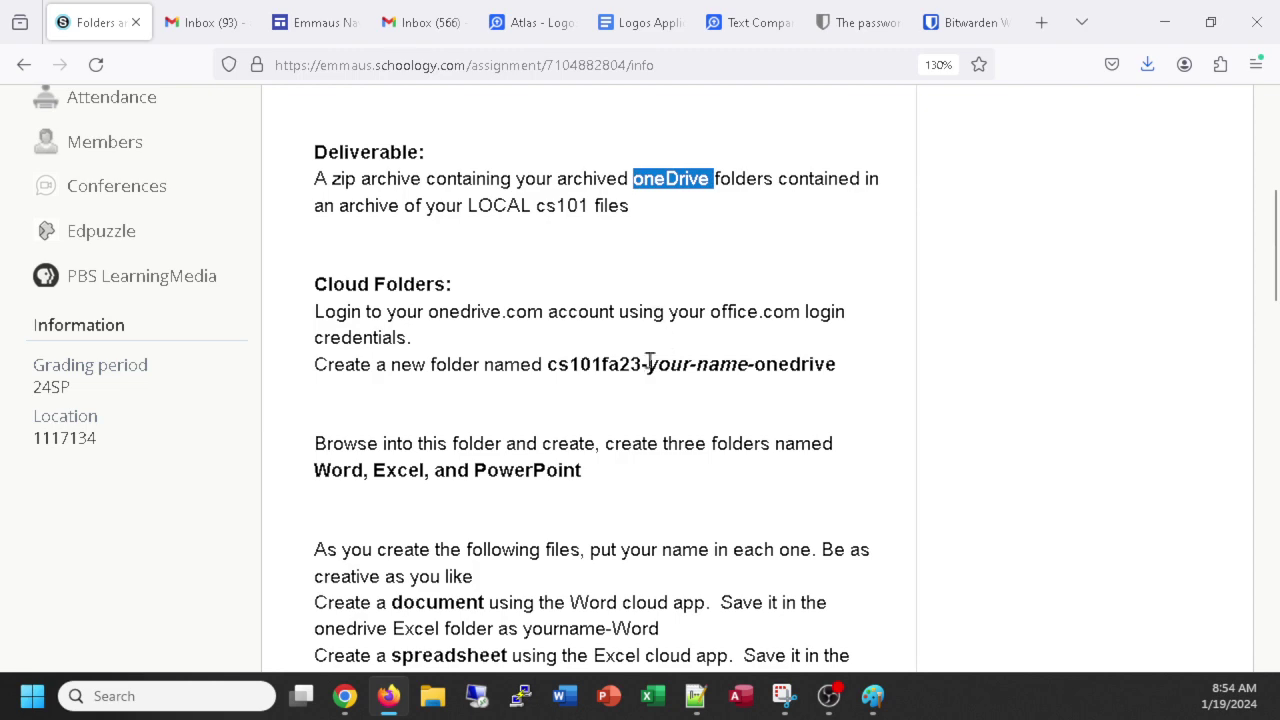
pyautogui.scroll(-5, 646, 366)
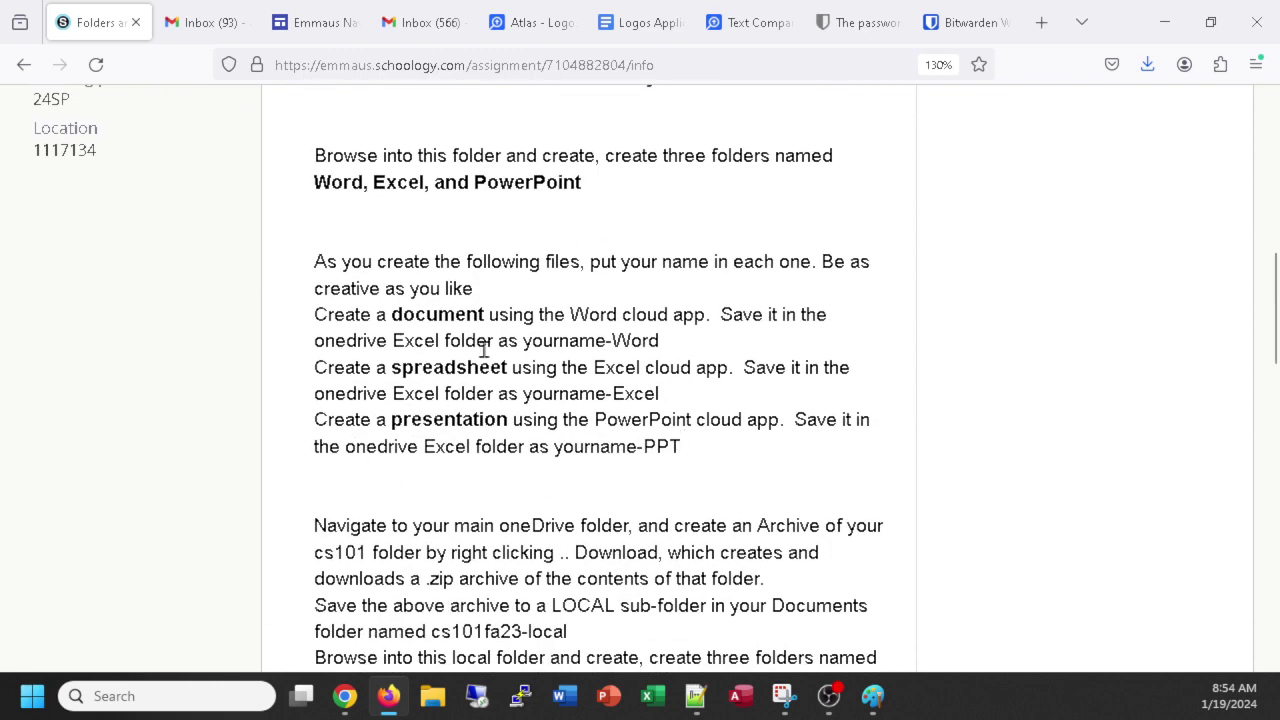
pyautogui.scroll(-3, 640, 505)
pyautogui.scroll(-10, 650, 490)
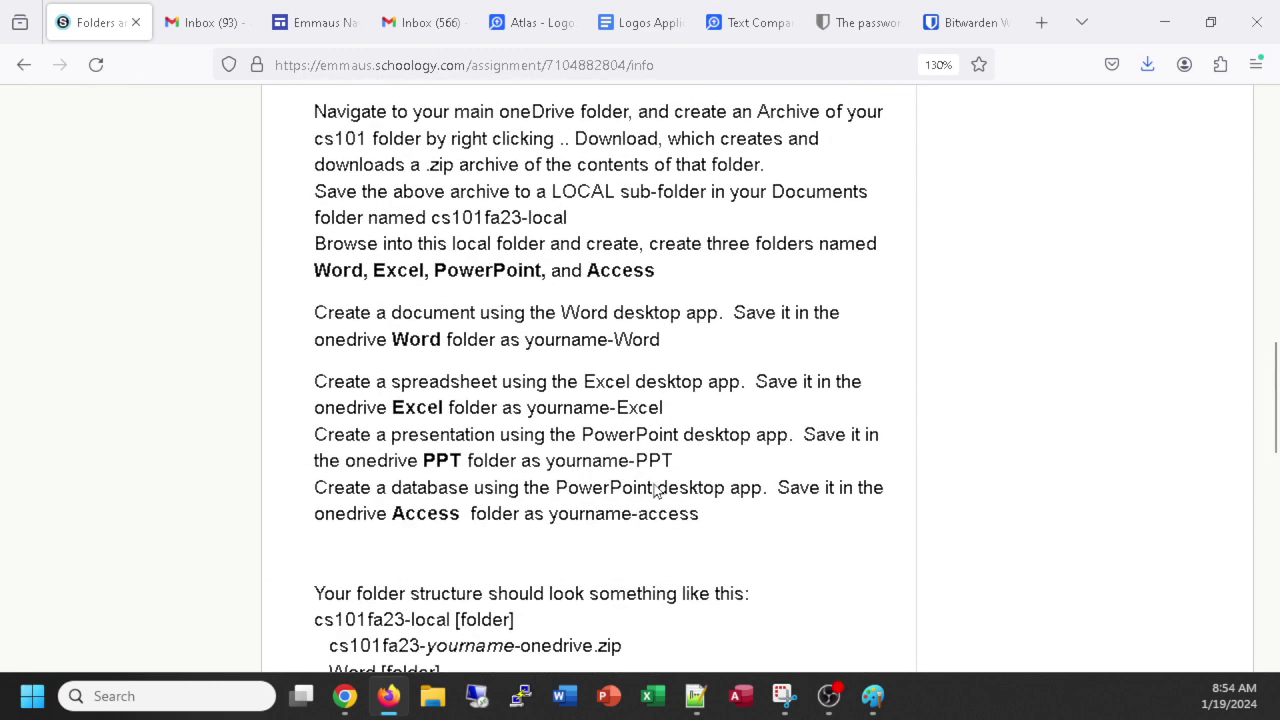
pyautogui.scroll(12, 667, 469)
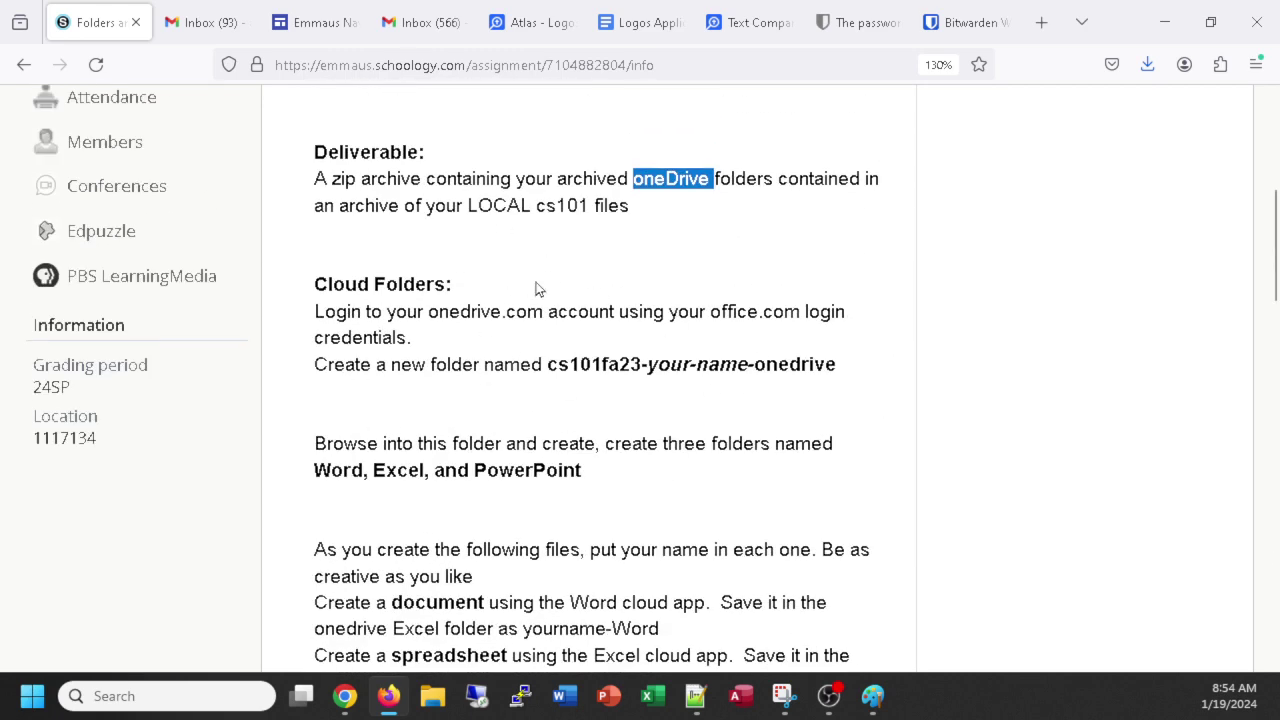
pyautogui.scroll(-10, 535, 289)
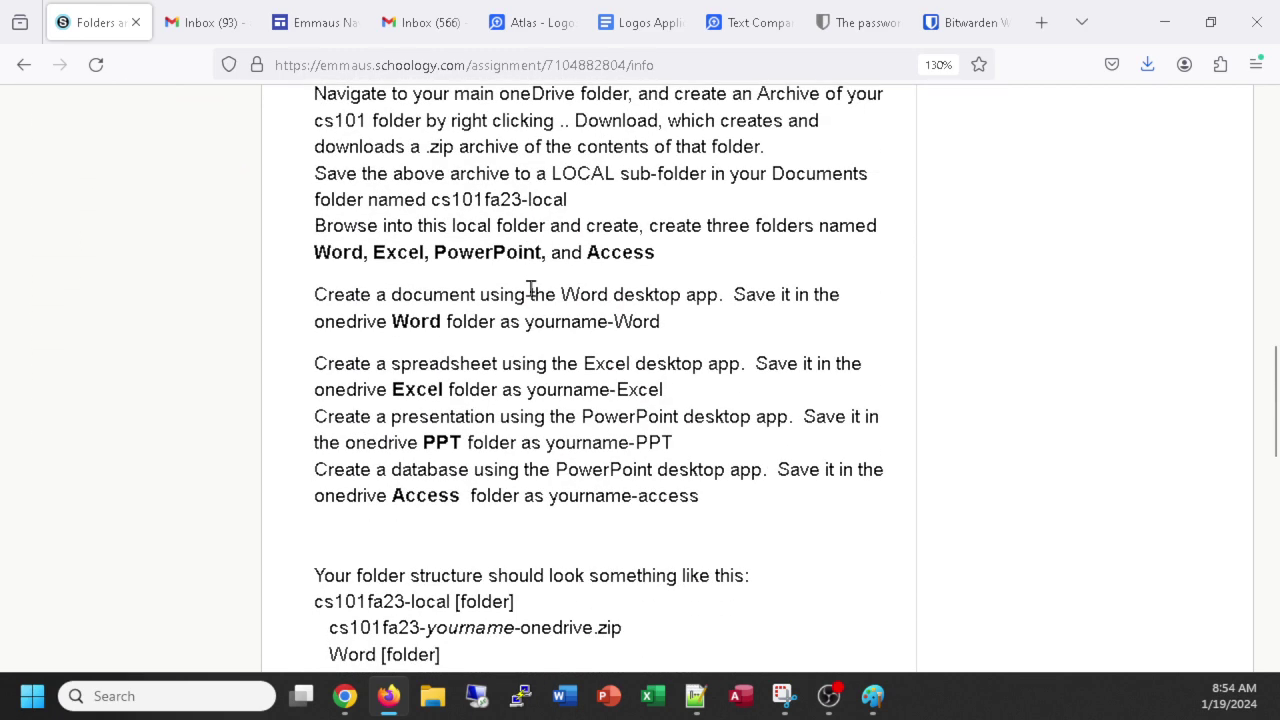
pyautogui.scroll(-4, 531, 289)
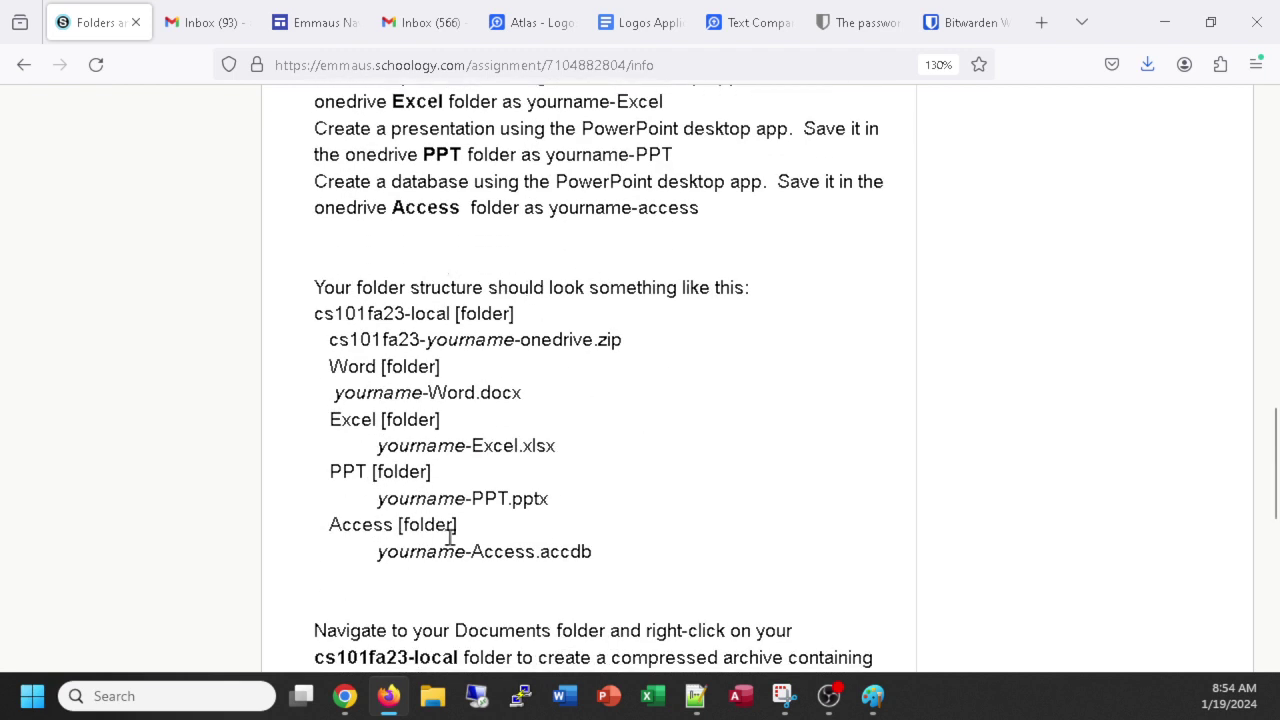
pyautogui.scroll(-2, 372, 303)
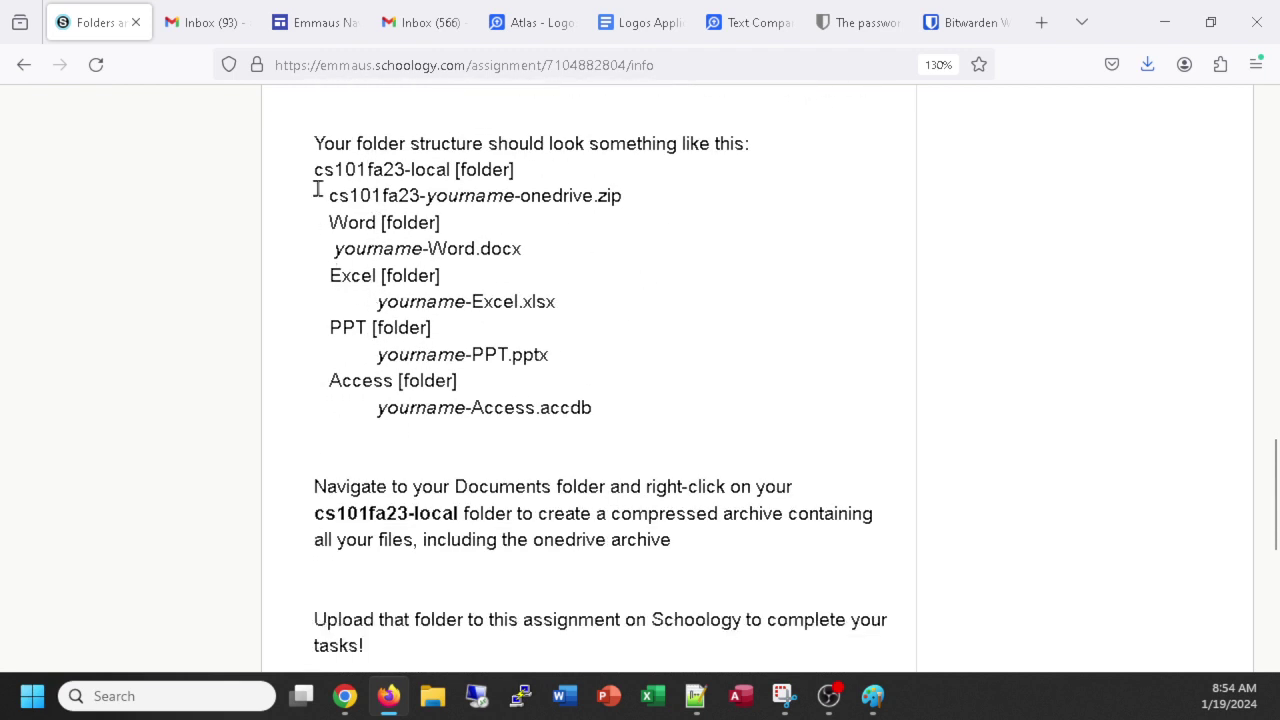
pyautogui.scroll(-1, 531, 401)
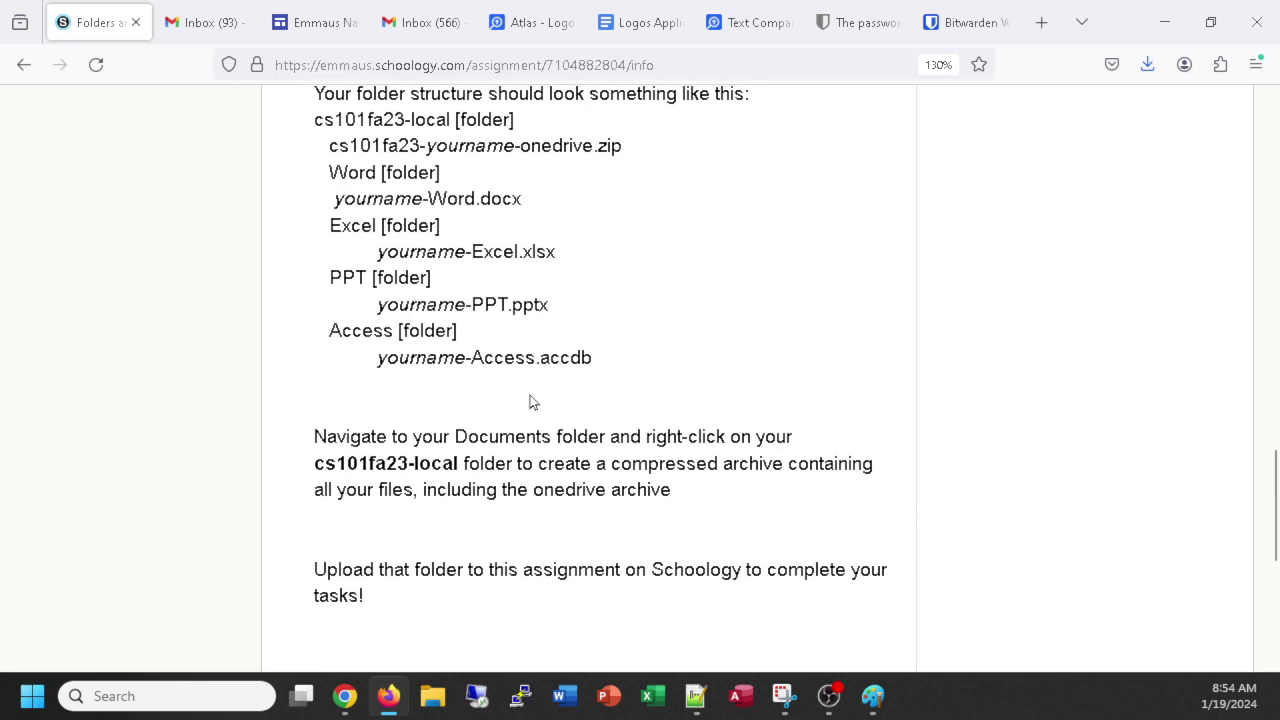
pyautogui.scroll(-1, 531, 401)
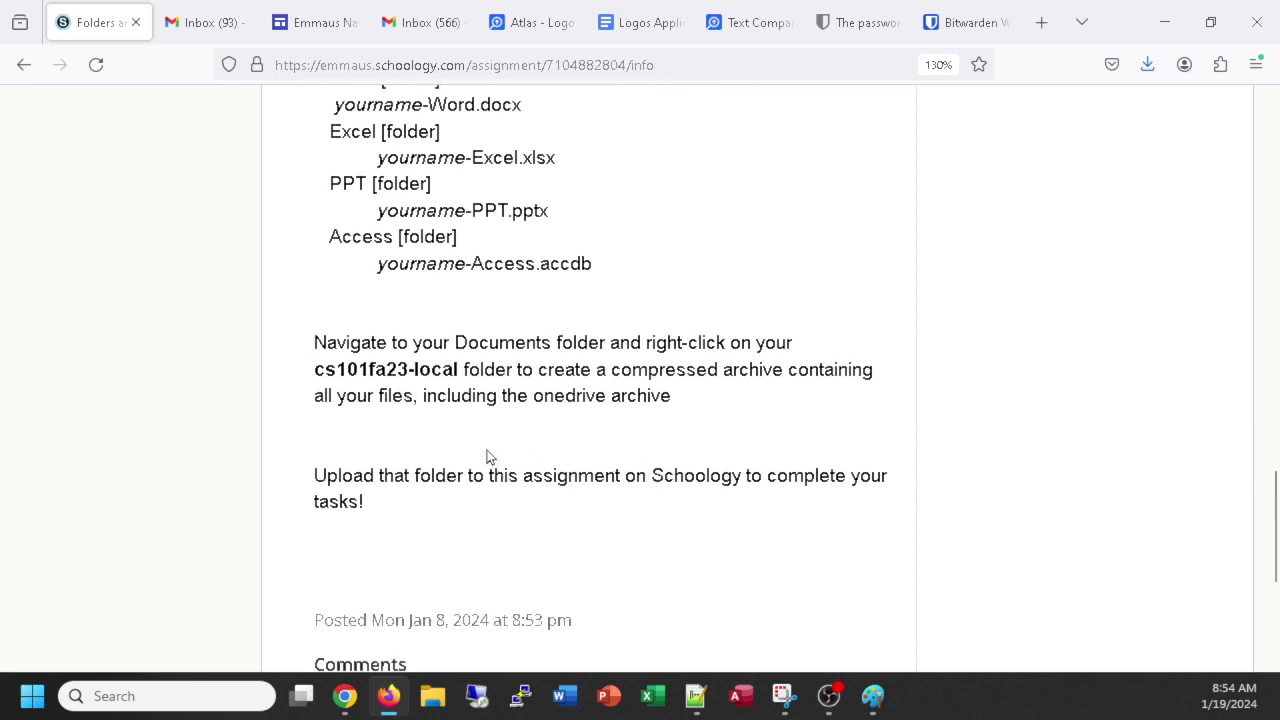
pyautogui.scroll(10, 523, 437)
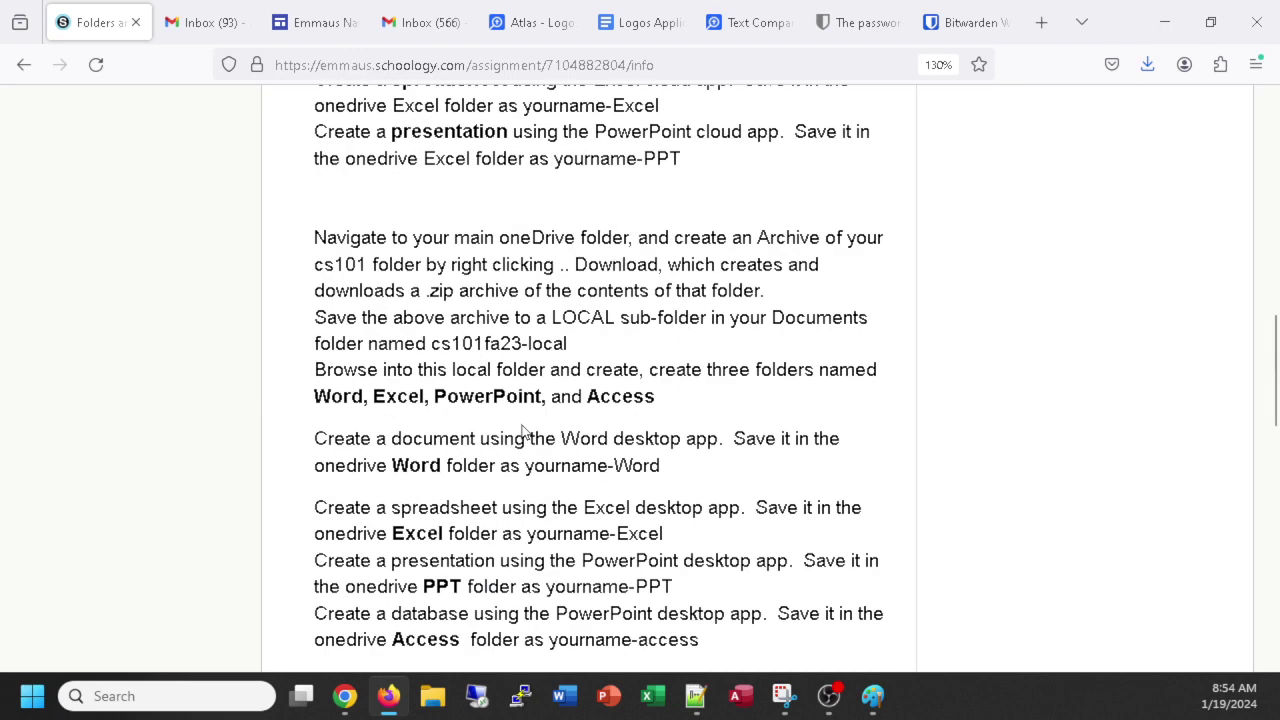
pyautogui.scroll(-3, 525, 362)
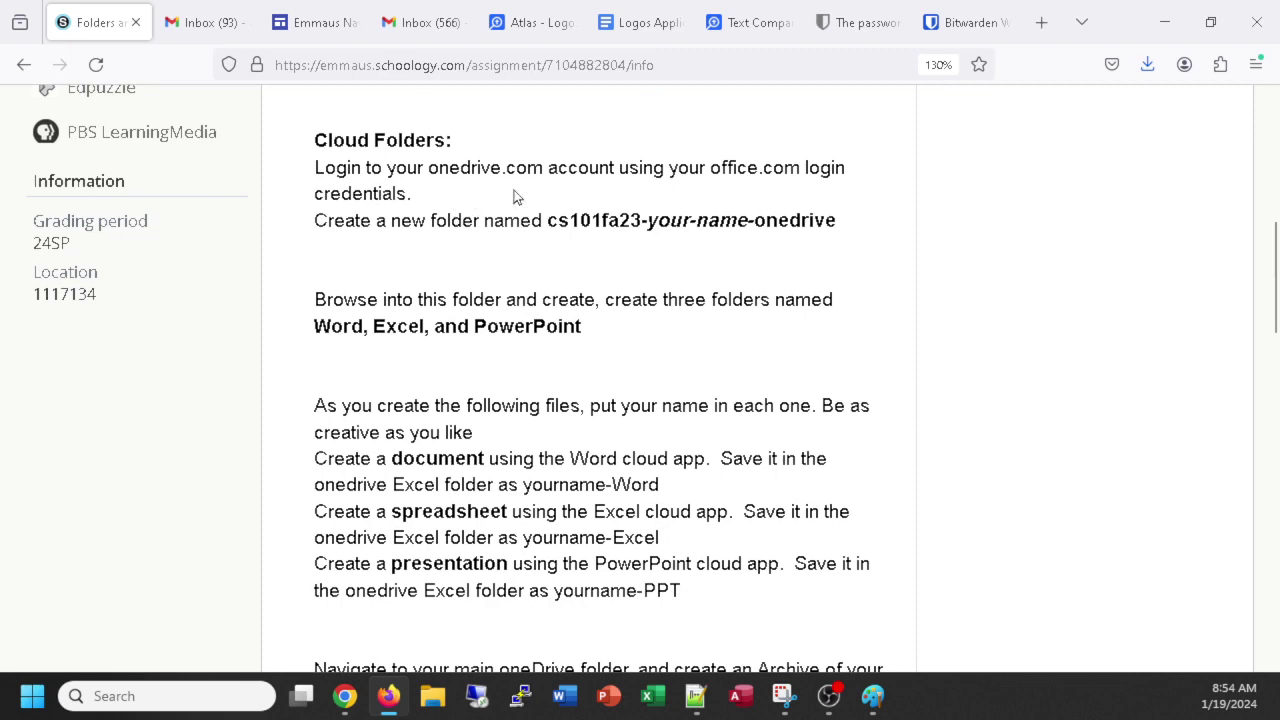
pyautogui.scroll(-9, 476, 295)
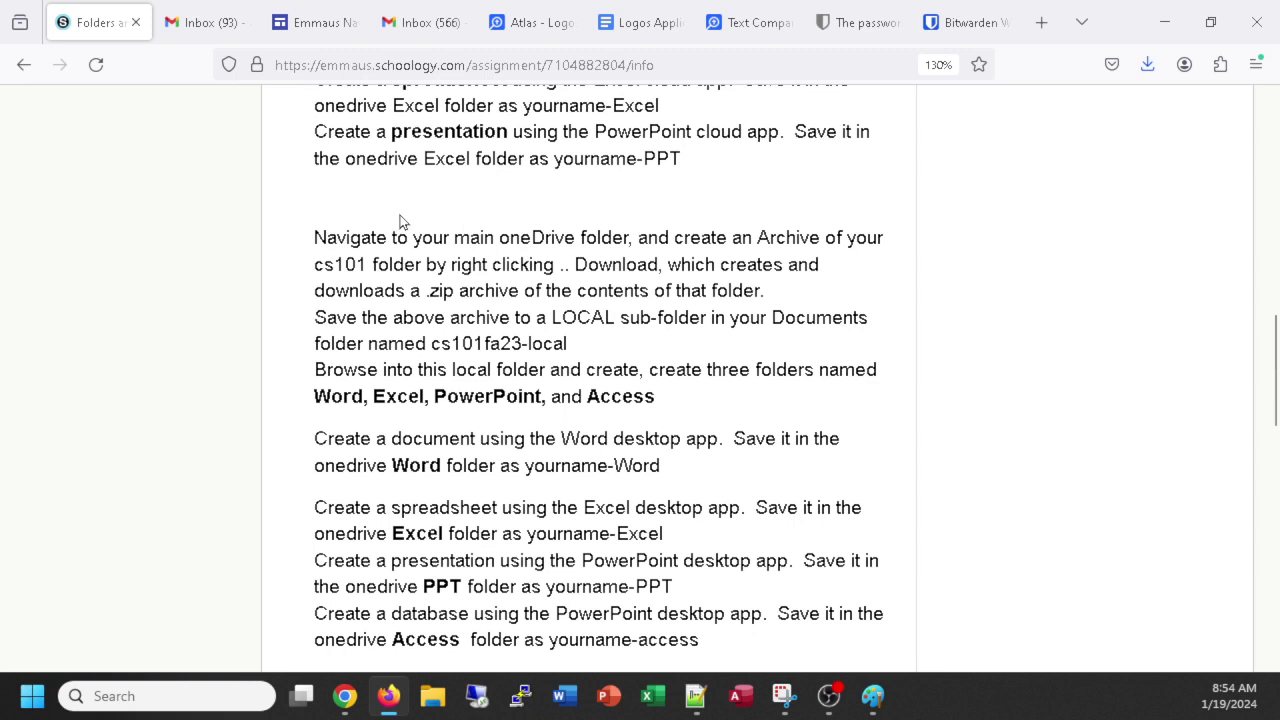
pyautogui.scroll(-6, 564, 388)
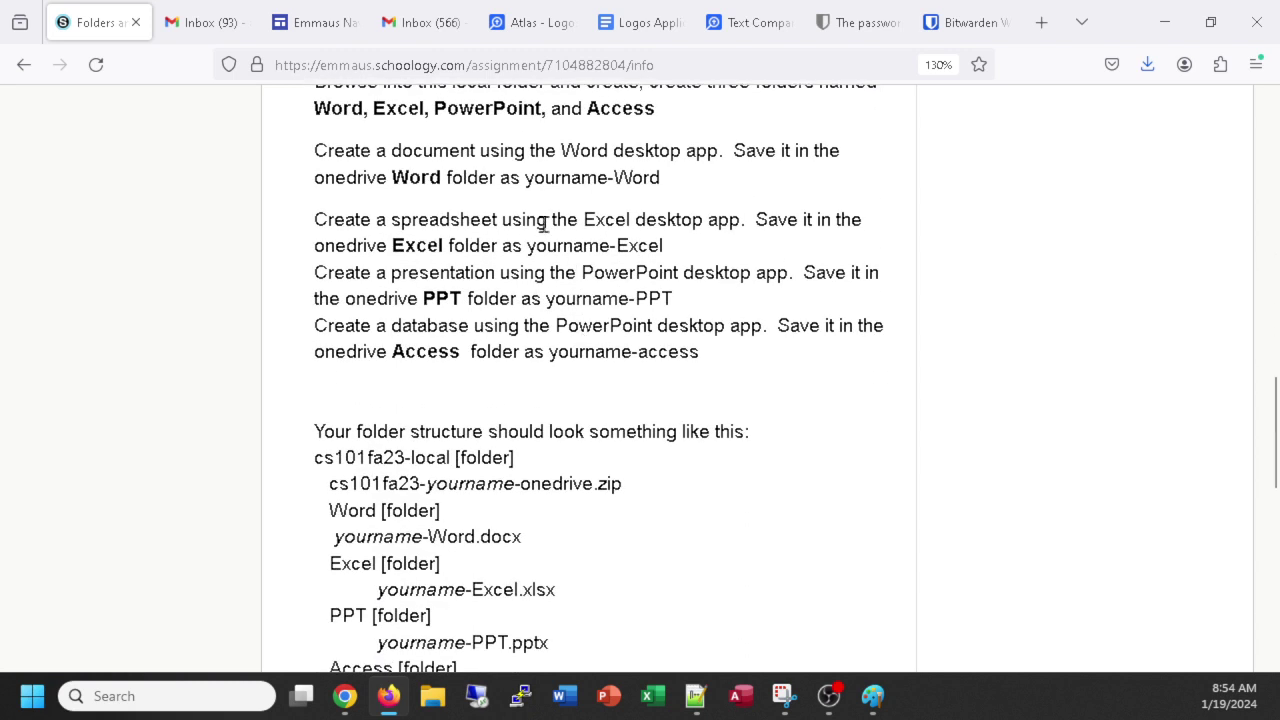
pyautogui.scroll(-3, 510, 485)
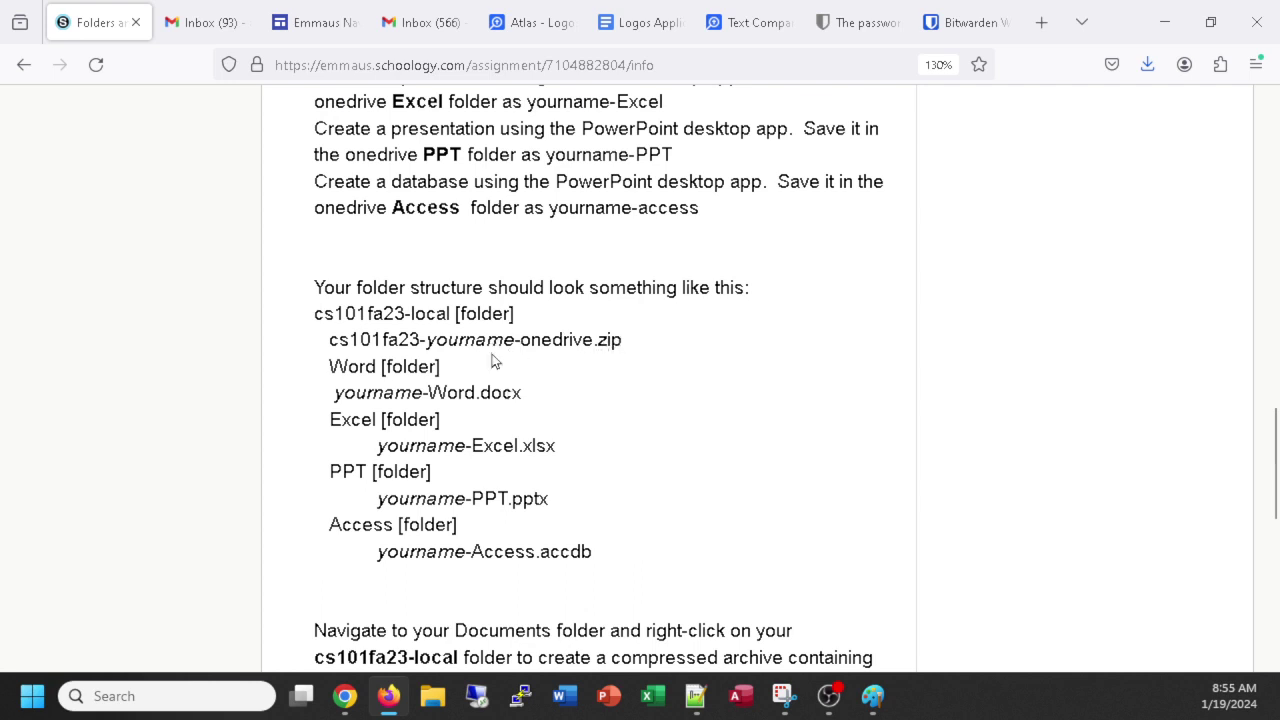
pyautogui.scroll(10, 492, 362)
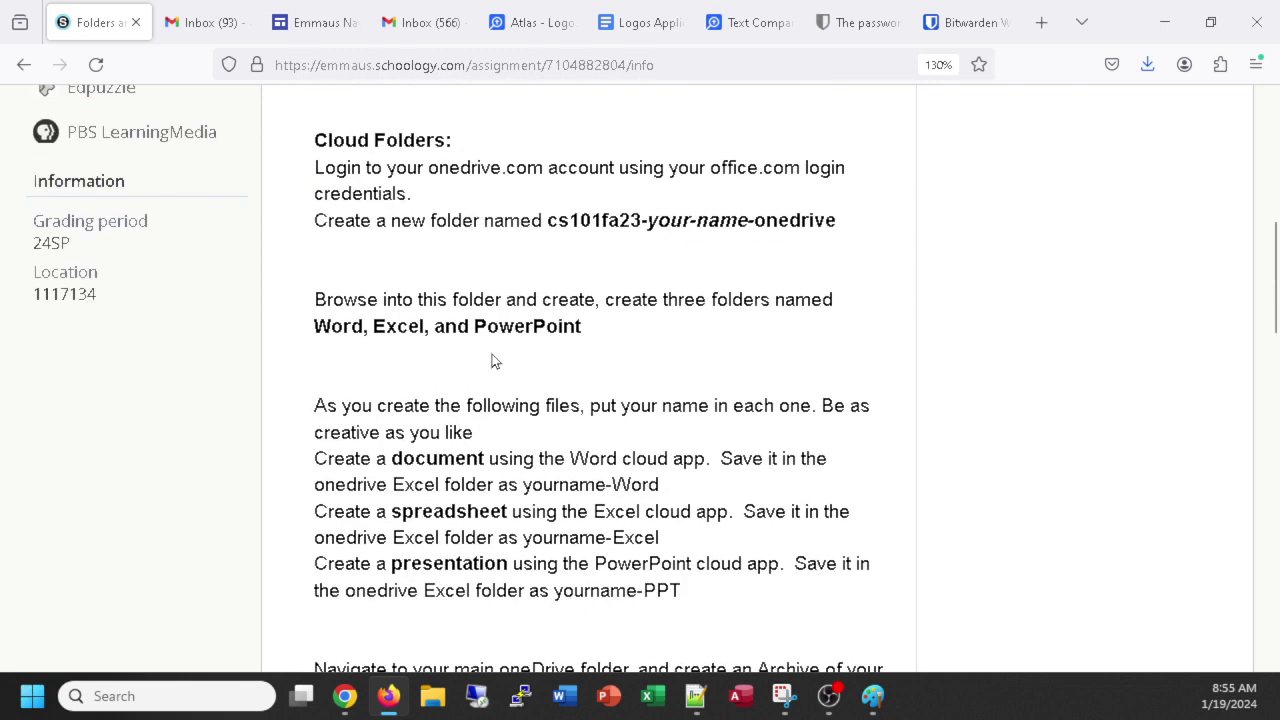
pyautogui.scroll(2, 492, 362)
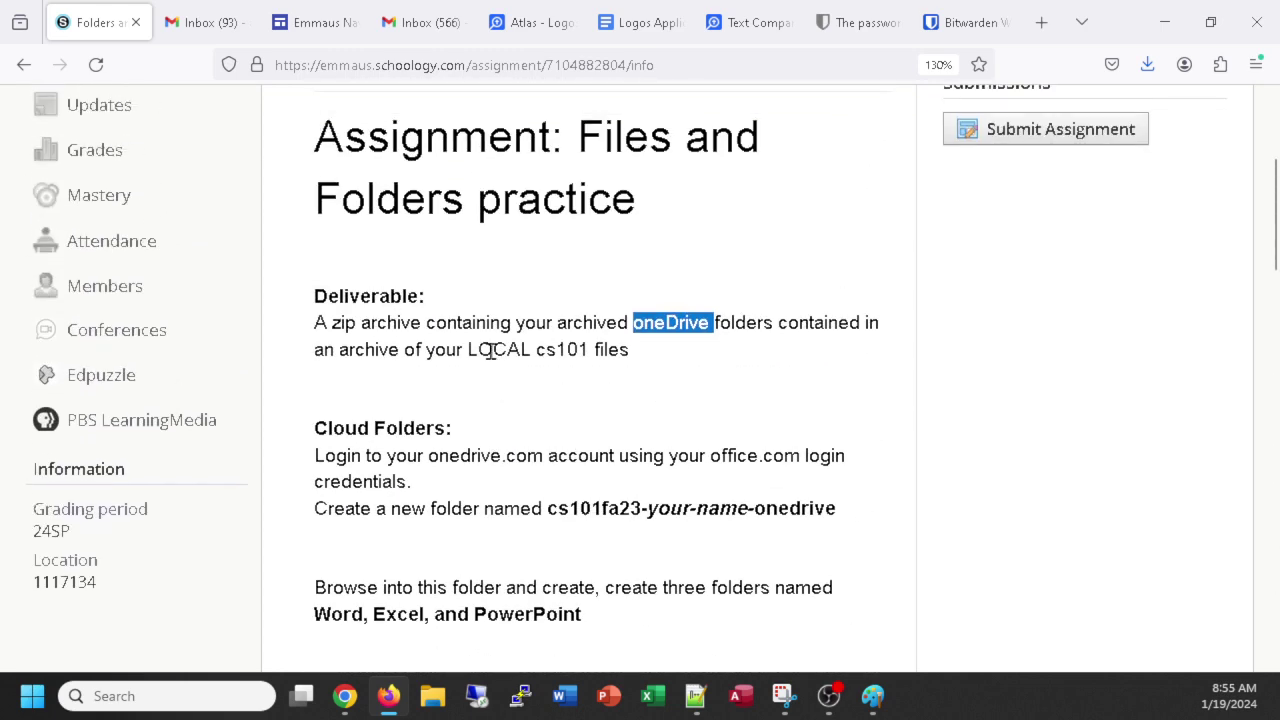
pyautogui.scroll(6, 492, 350)
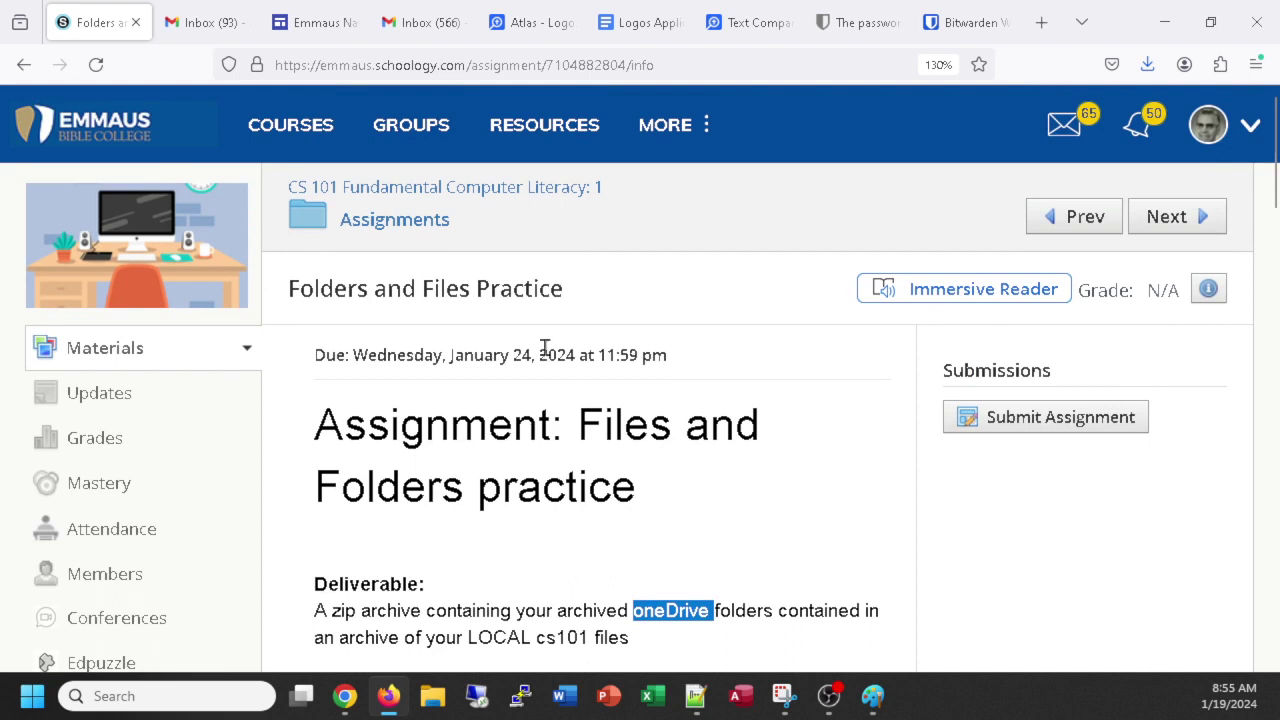
pyautogui.scroll(-3, 580, 355)
pyautogui.scroll(-3, 634, 486)
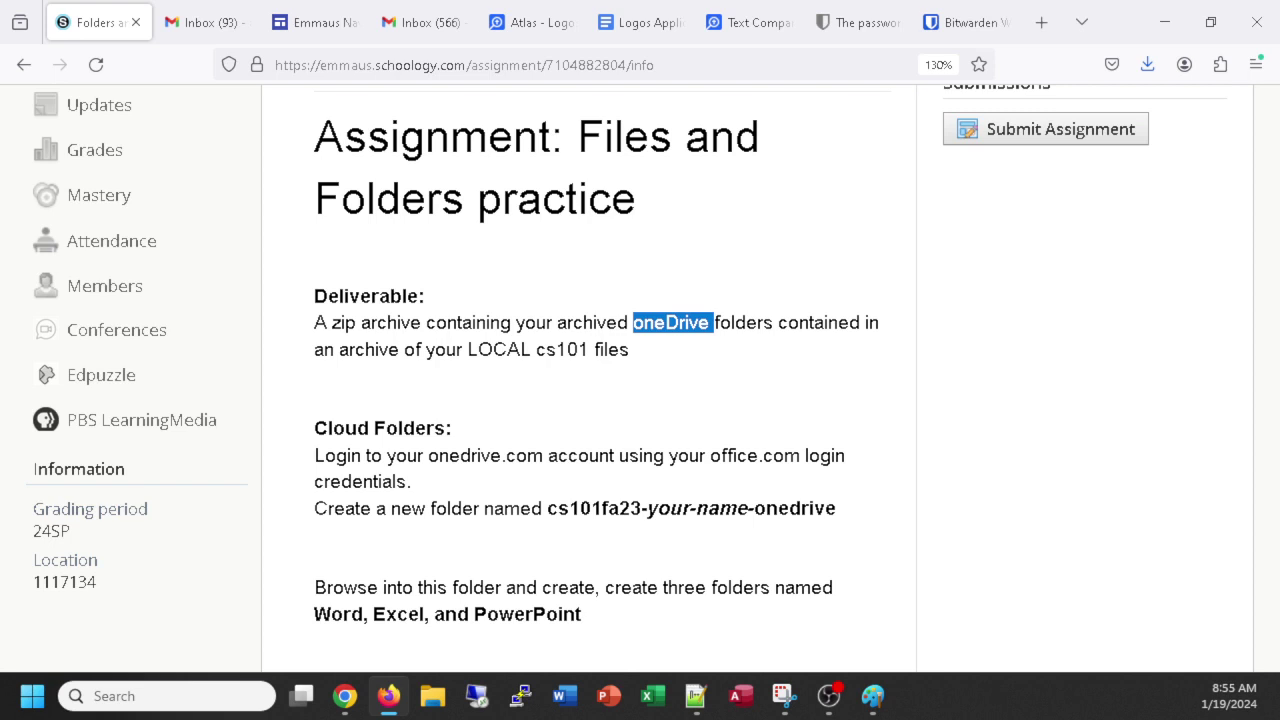
# Open office.com in a new Firefox tab and choose Sign in.
pyautogui.click(1042, 23)
pyautogui.click(594, 66)
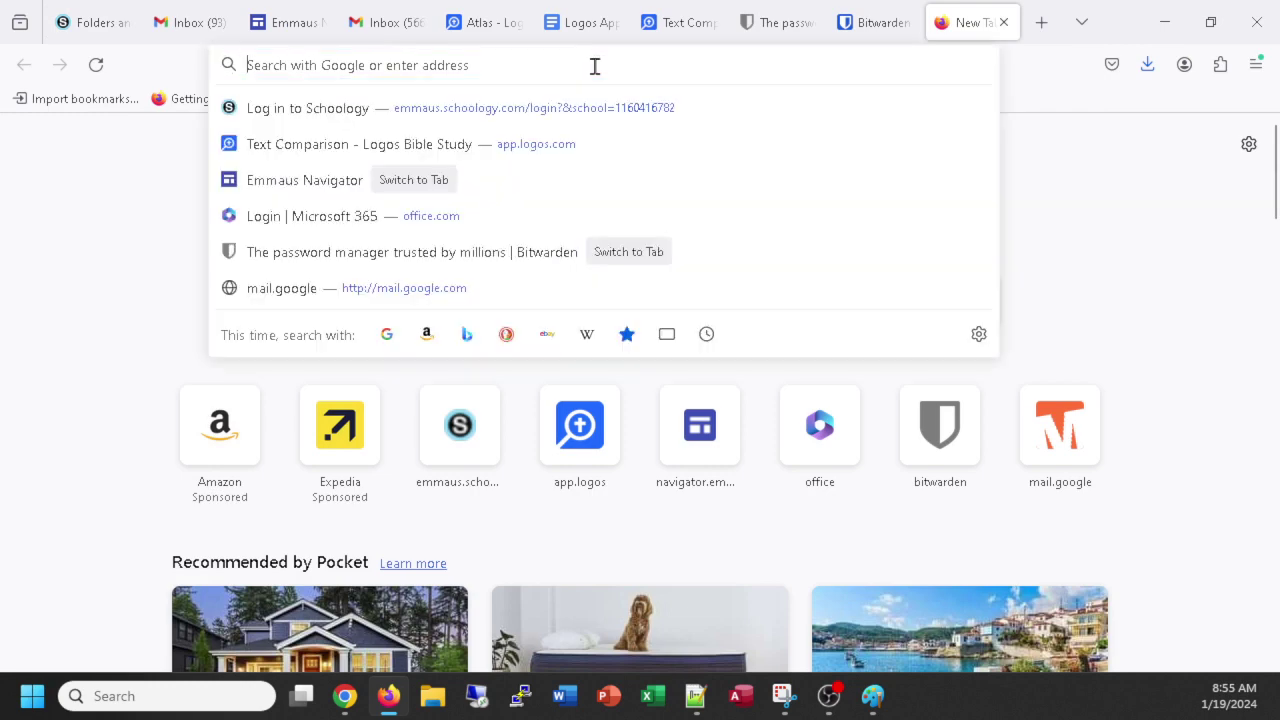
pyautogui.write('office.com/')
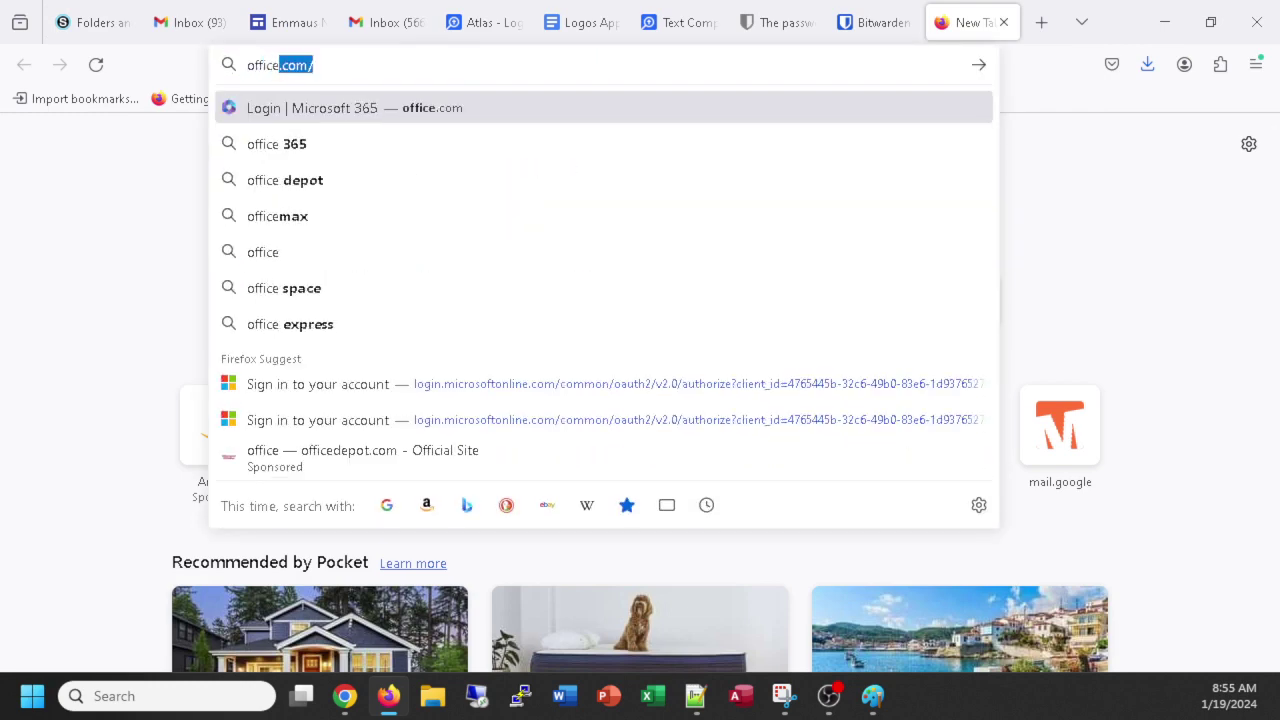
pyautogui.press('Return')
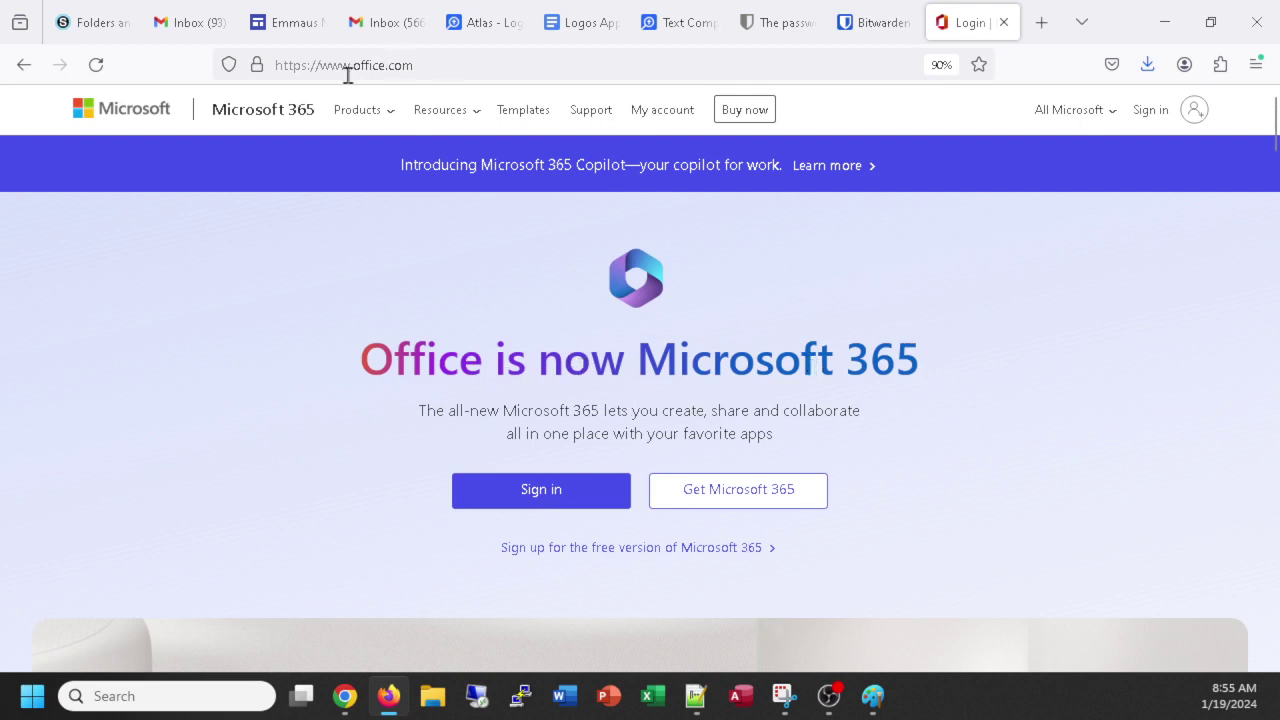
pyautogui.click(536, 497)
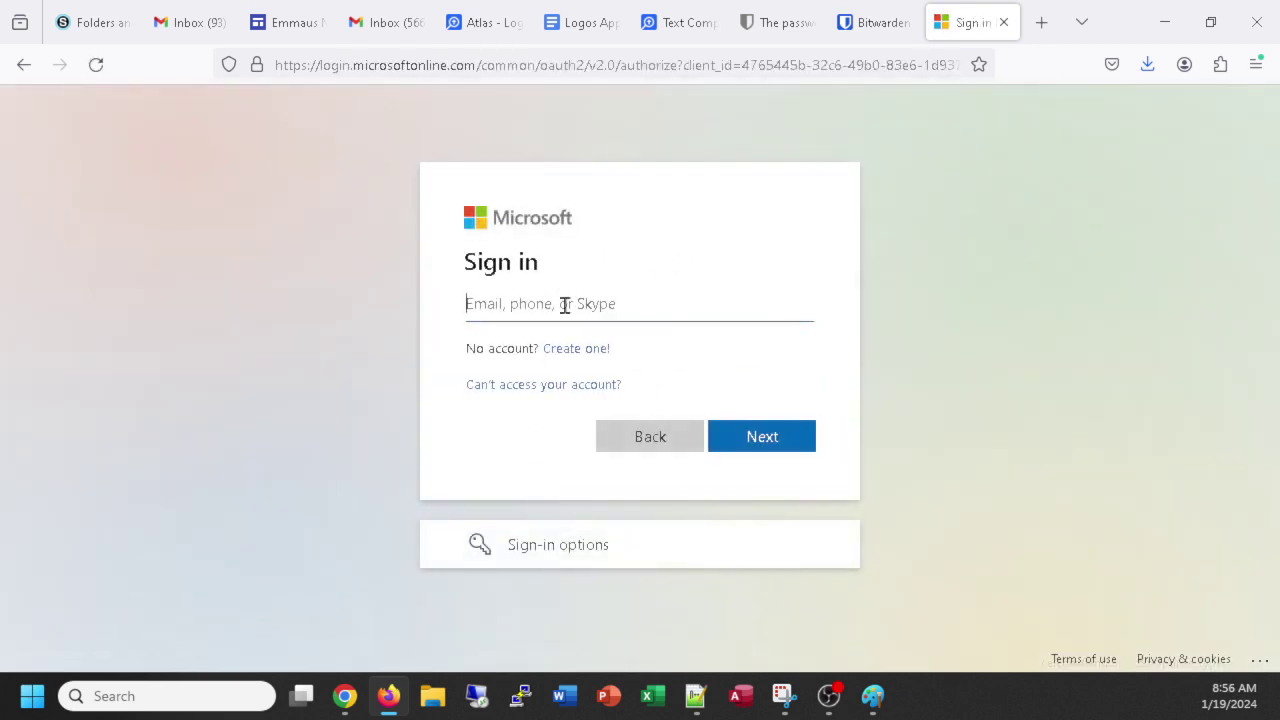
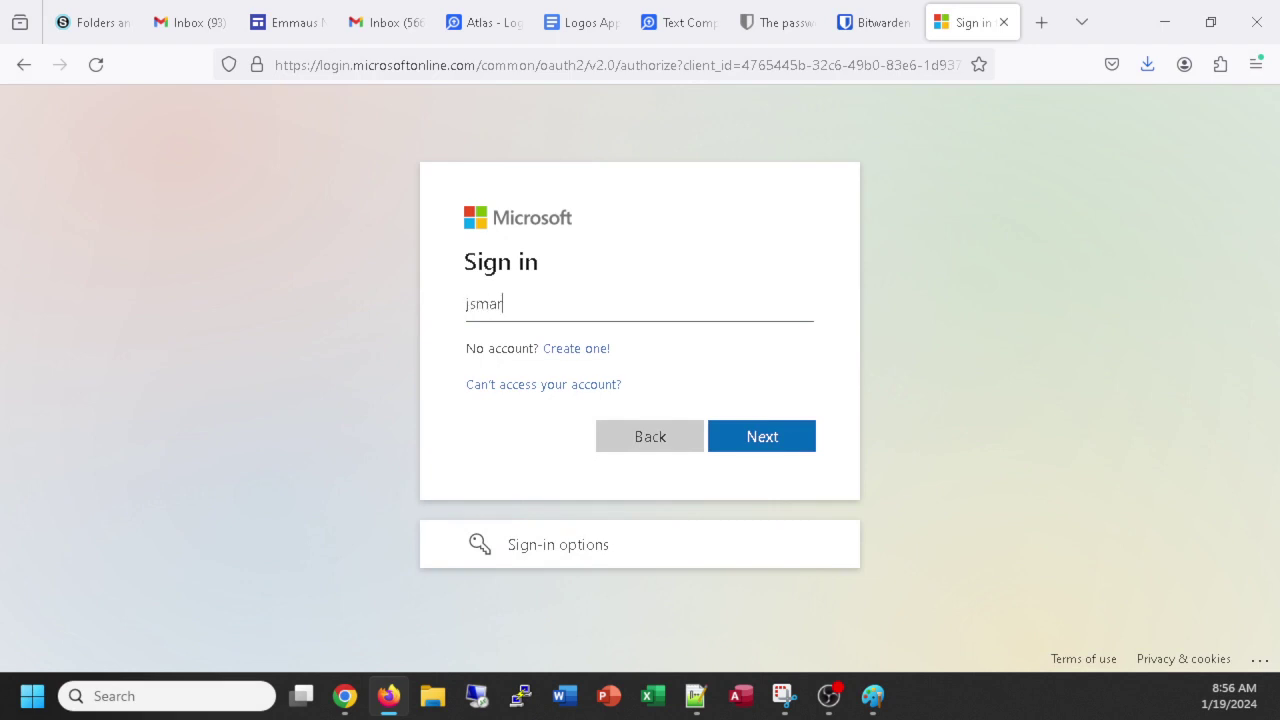
# Enter the school account e-mail, then the password, retrying after an incorrect-password error.
pyautogui.click(758, 436)
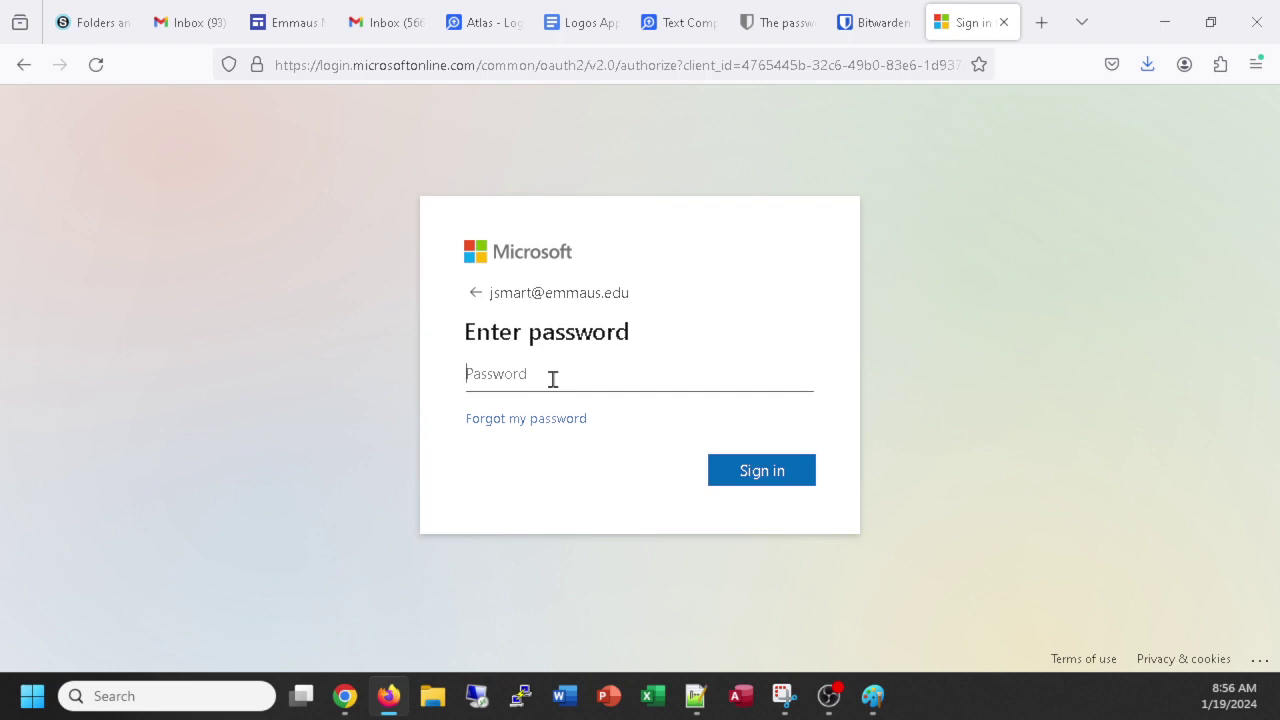
pyautogui.write('•')
pyautogui.press('Return')
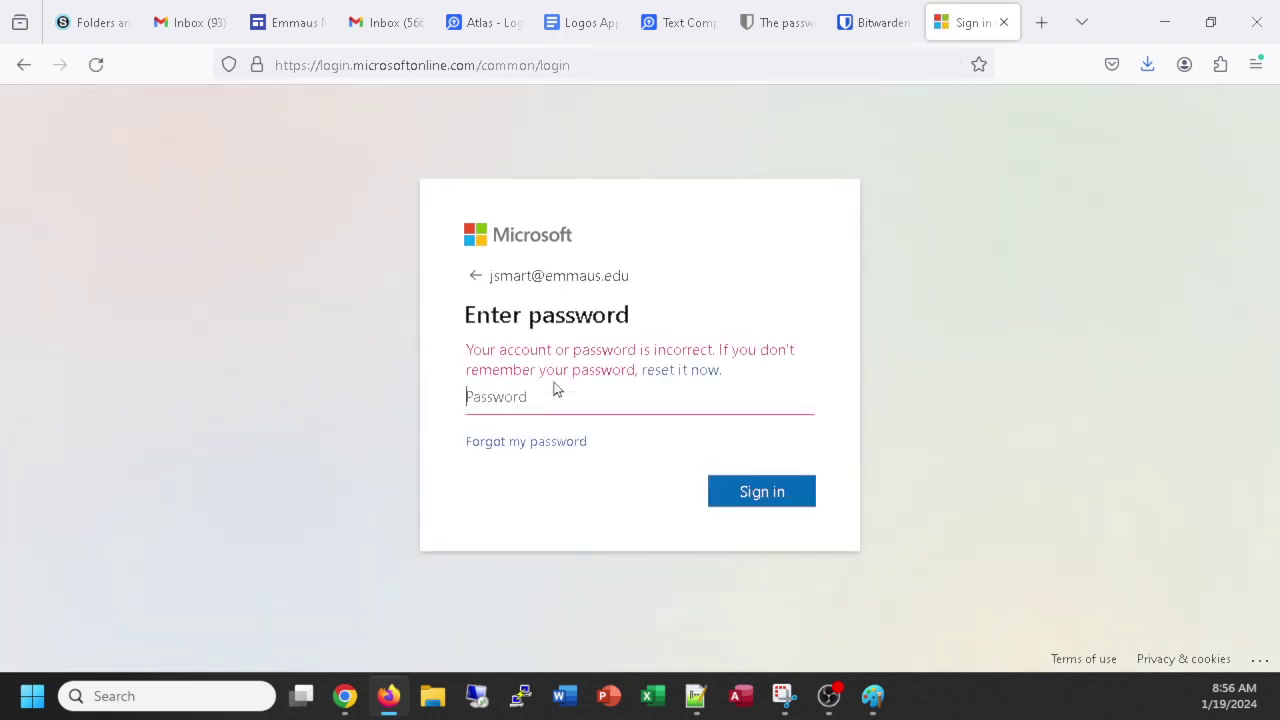
pyautogui.write('•')
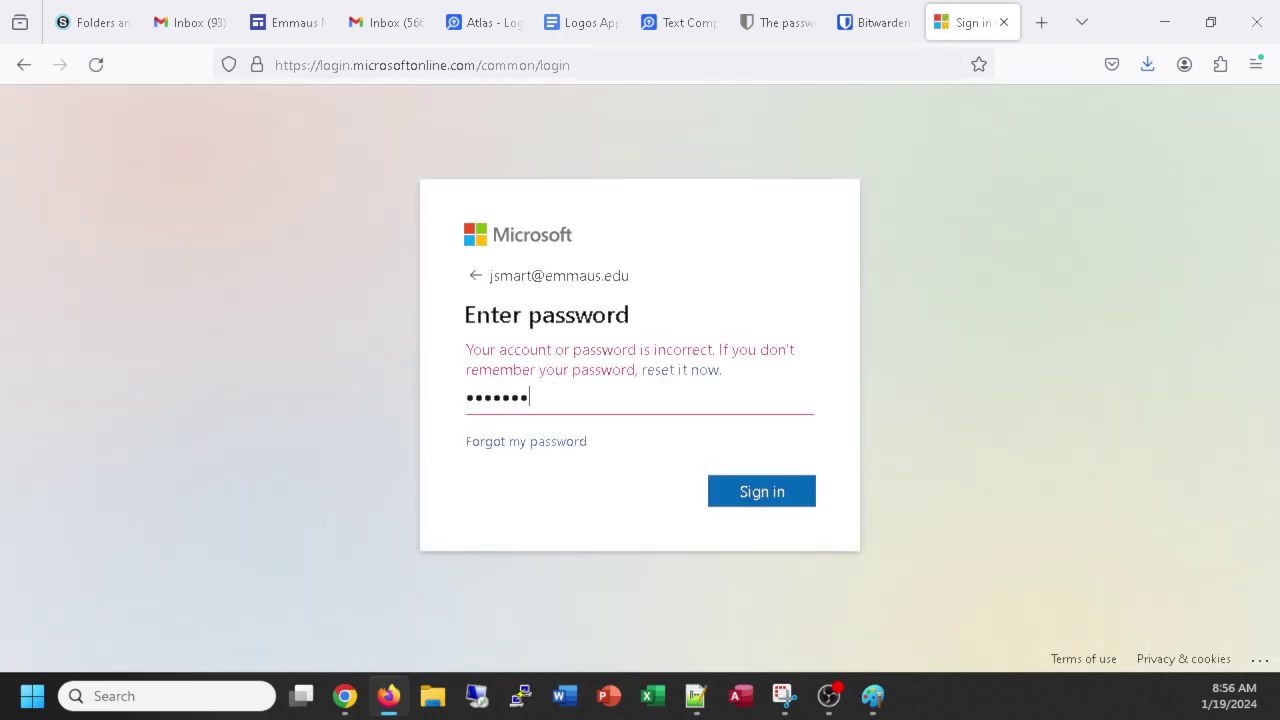
pyautogui.press('Return')
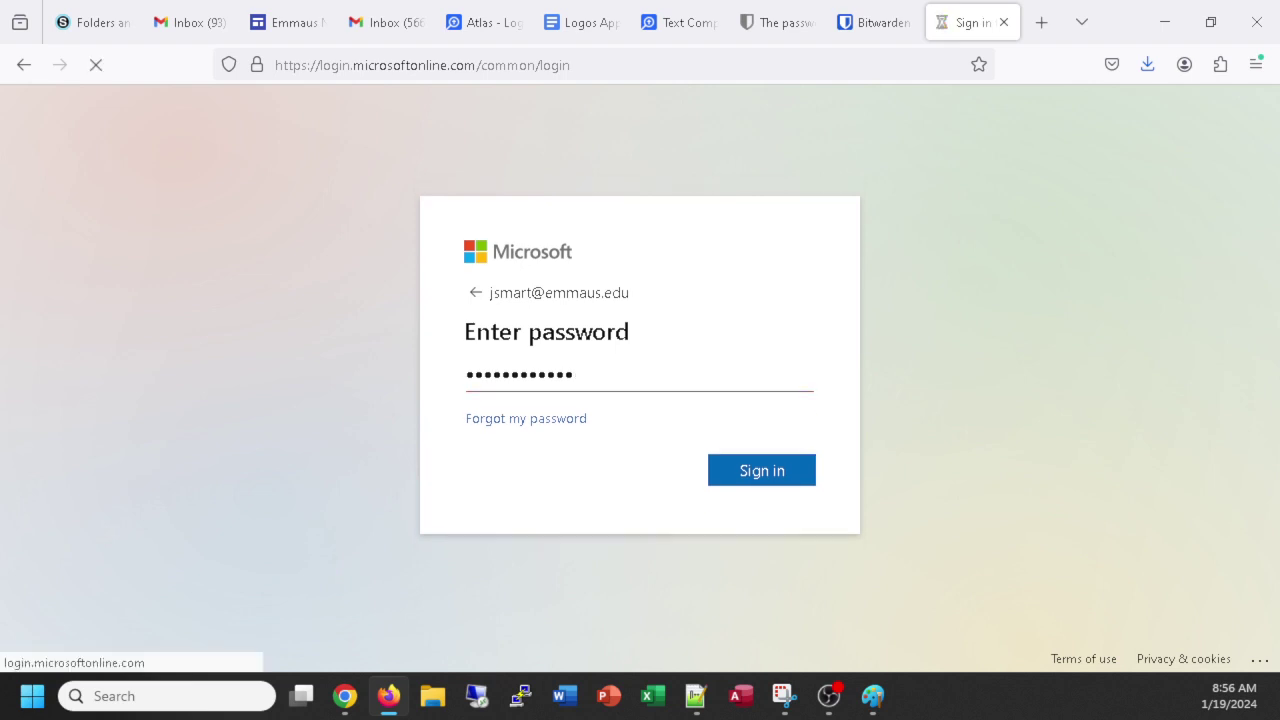